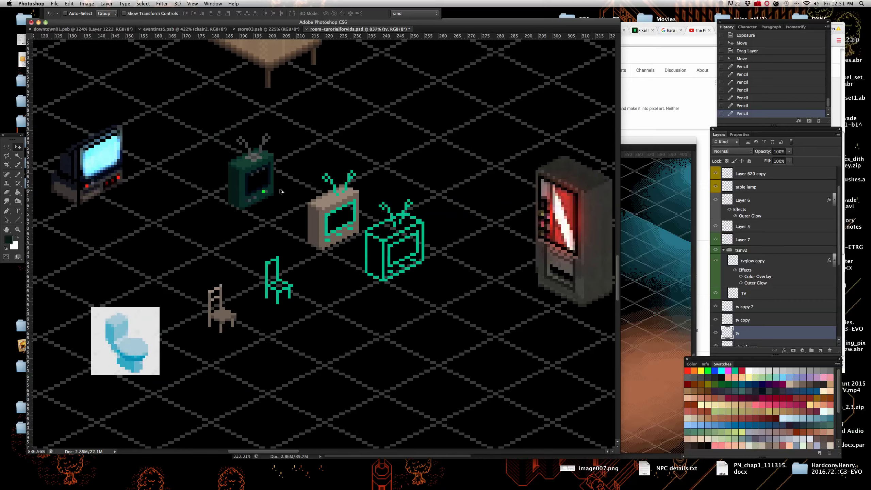
Switch to Chrome to look at the closed-seat isometric toilet reference image, and return to Photoshop and the room drawing
{"action": "scroll", "coordinate": [253, 322], "scroll_direction": "down", "scroll_amount": 4}
{"action": "scroll", "coordinate": [182, 361], "scroll_direction": "up", "scroll_amount": 4}
{"action": "scroll", "coordinate": [181, 361], "scroll_direction": "down", "scroll_amount": 4}
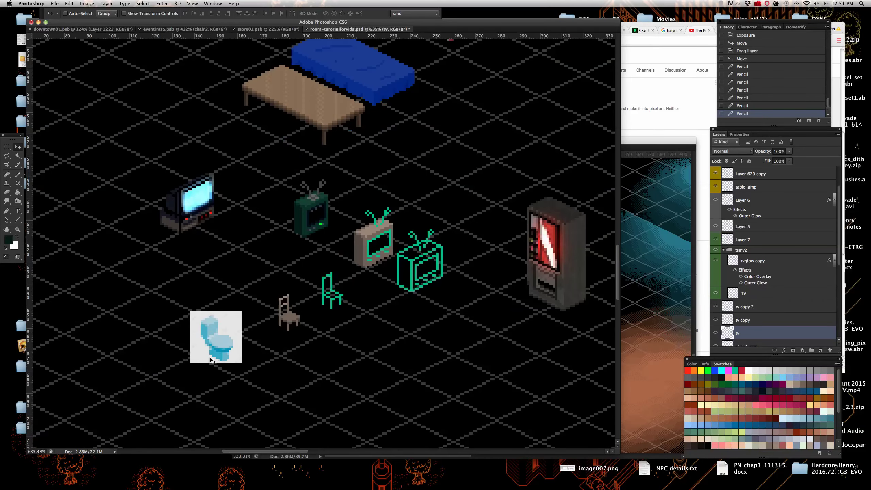
{"action": "scroll", "coordinate": [223, 366], "scroll_direction": "up", "scroll_amount": 2}
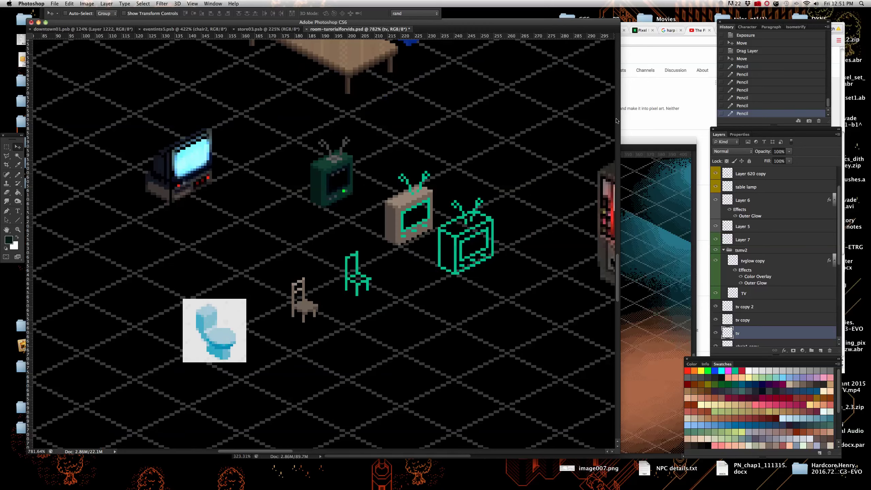
{"action": "left_click", "coordinate": [672, 90]}
{"action": "left_click", "coordinate": [726, 29]}
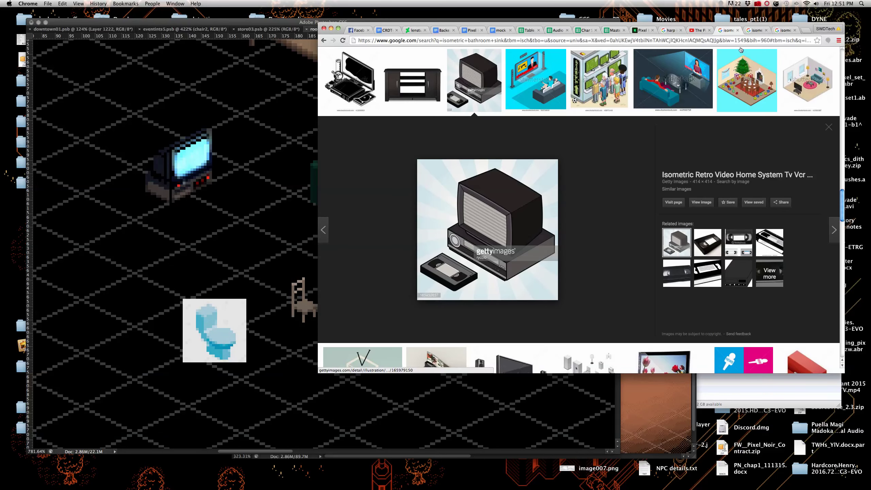
{"action": "left_click", "coordinate": [753, 30]}
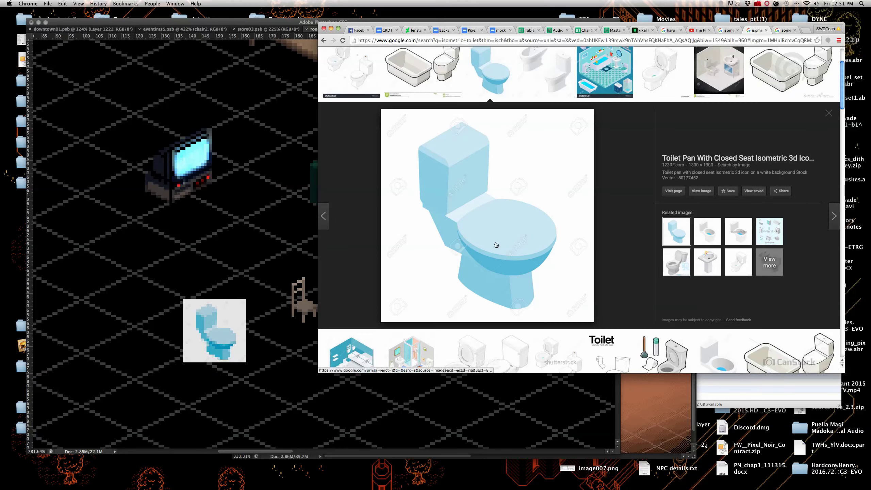
{"action": "left_click", "coordinate": [241, 317]}
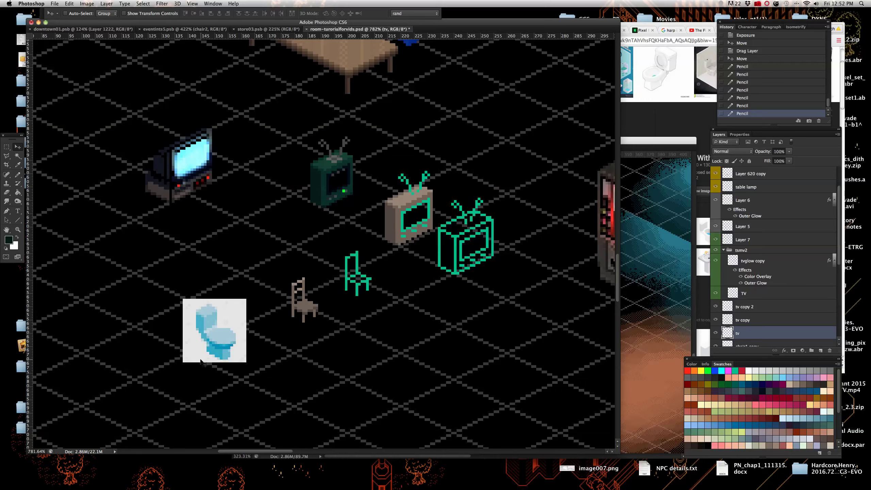
{"action": "scroll", "coordinate": [267, 316], "scroll_direction": "up", "scroll_amount": 3}
{"action": "scroll", "coordinate": [267, 316], "scroll_direction": "down", "scroll_amount": 4}
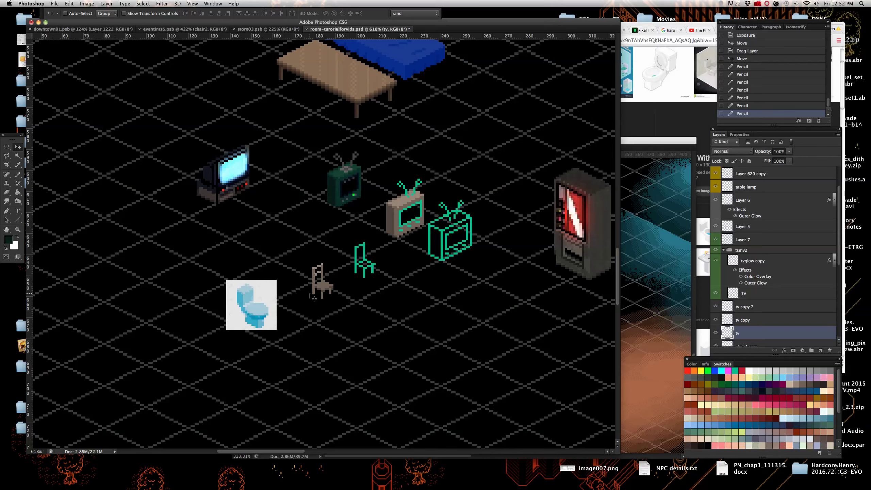
Select the brown chair's layer, chair1 copy, and shift the chair slightly on the isometric grid beside the toilet reference
{"action": "scroll", "coordinate": [303, 297], "scroll_direction": "up", "scroll_amount": 5}
{"action": "right_click", "coordinate": [318, 282]}
{"action": "left_click", "coordinate": [324, 288]}
{"action": "left_click_drag", "start_coordinate": [321, 280], "coordinate": [351, 298]}
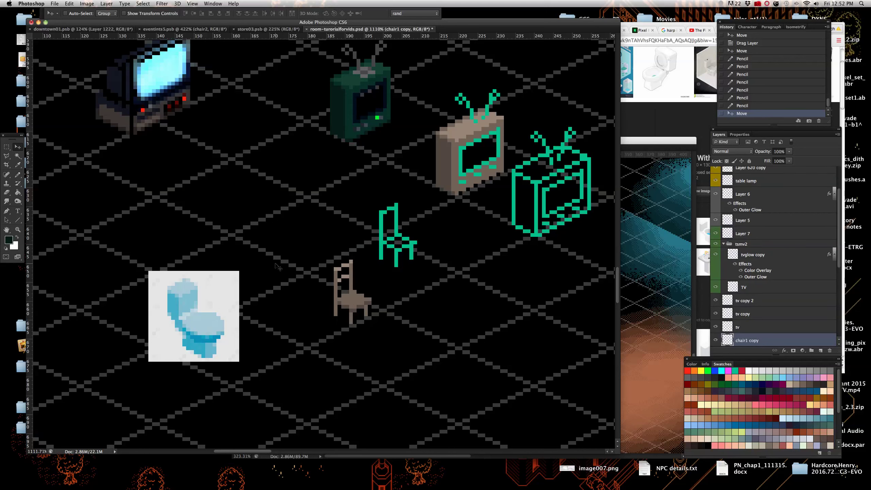
{"action": "left_click_drag", "start_coordinate": [354, 304], "coordinate": [336, 293]}
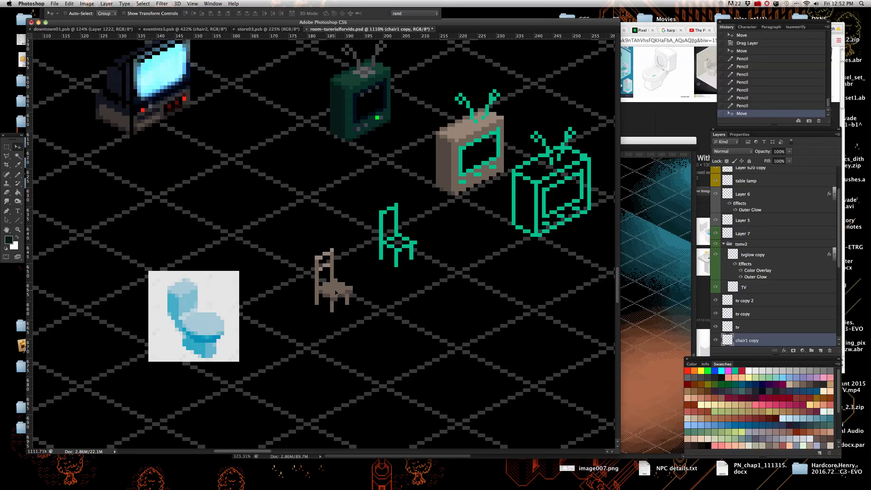
Select the chair1 layer and move the green chair outline slightly right and down on the grid
{"action": "scroll", "coordinate": [343, 282], "scroll_direction": "up", "scroll_amount": 3}
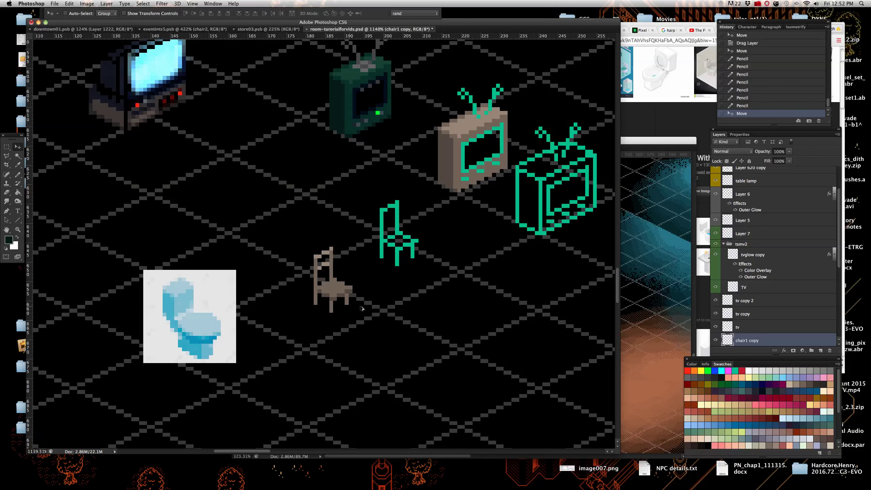
{"action": "scroll", "coordinate": [385, 246], "scroll_direction": "up", "scroll_amount": 2}
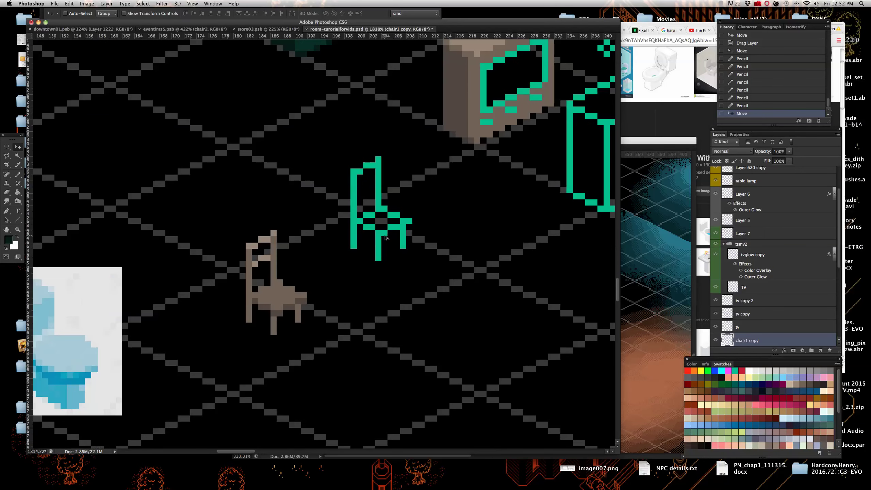
{"action": "right_click", "coordinate": [379, 255]}
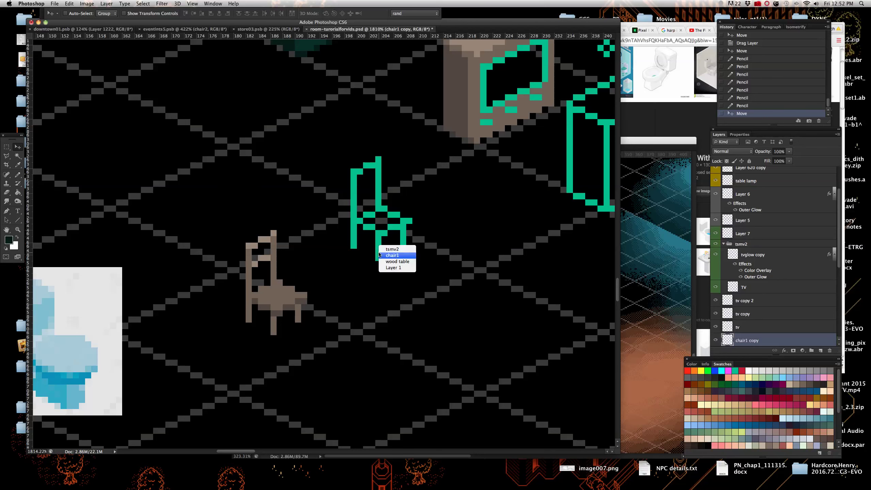
{"action": "left_click", "coordinate": [386, 256]}
{"action": "left_click_drag", "start_coordinate": [380, 255], "coordinate": [417, 244]}
{"action": "scroll", "coordinate": [343, 285], "scroll_direction": "down", "scroll_amount": 2}
{"action": "scroll", "coordinate": [297, 301], "scroll_direction": "up", "scroll_amount": 1}
{"action": "scroll", "coordinate": [296, 301], "scroll_direction": "down", "scroll_amount": 1}
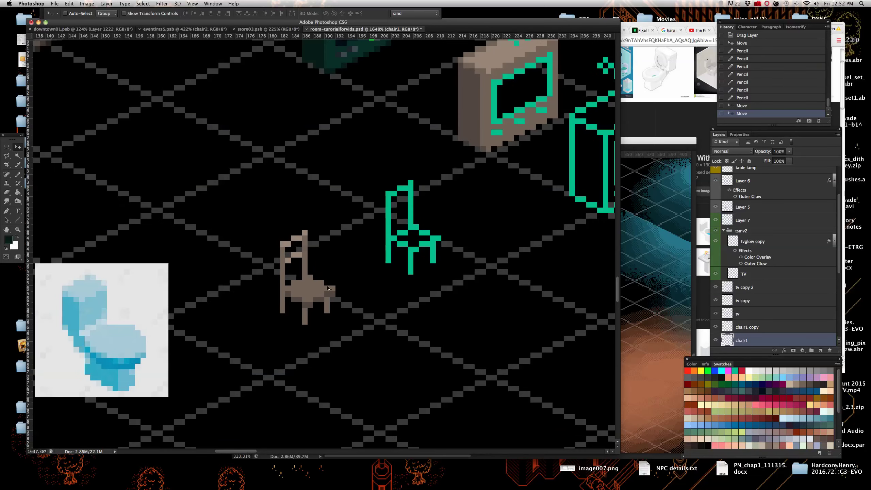
Select the chair1 copy layer again and move the brown chair right, closer to the green chair outline
{"action": "scroll", "coordinate": [297, 301], "scroll_direction": "up", "scroll_amount": 3}
{"action": "right_click", "coordinate": [305, 288]}
{"action": "left_click", "coordinate": [305, 305]}
{"action": "mouse_move", "coordinate": [305, 304]}
{"action": "left_mouse_down"}
{"action": "mouse_move", "coordinate": [324, 296]}
{"action": "mouse_move", "coordinate": [309, 304]}
{"action": "left_mouse_up"}
{"action": "scroll", "coordinate": [308, 304], "scroll_direction": "down", "scroll_amount": 2}
{"action": "scroll", "coordinate": [312, 285], "scroll_direction": "up", "scroll_amount": 3}
{"action": "scroll", "coordinate": [316, 260], "scroll_direction": "up", "scroll_amount": 1}
{"action": "right_click", "coordinate": [315, 252]}
{"action": "left_click", "coordinate": [315, 264]}
{"action": "mouse_move", "coordinate": [314, 265]}
{"action": "left_mouse_down"}
{"action": "mouse_move", "coordinate": [340, 252]}
{"action": "mouse_move", "coordinate": [325, 266]}
{"action": "left_mouse_up"}
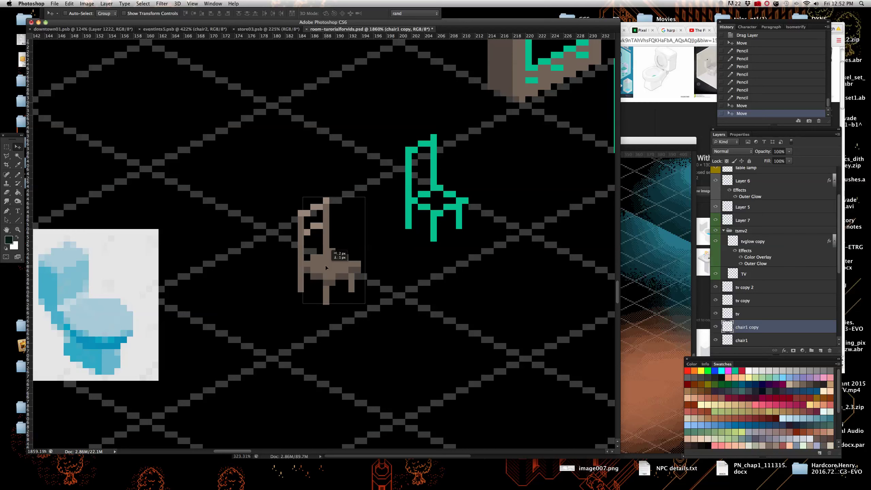
{"action": "left_click_drag", "start_coordinate": [326, 266], "coordinate": [363, 271]}
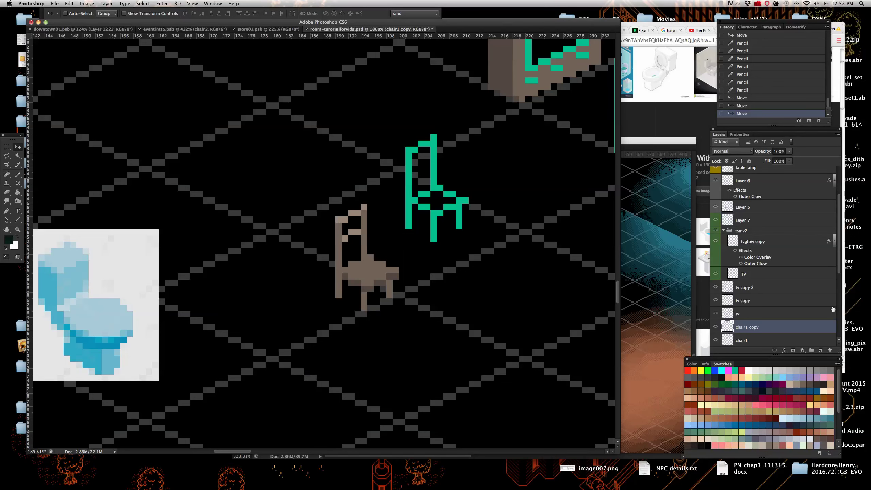
Duplicate the brown chair layer as chair1 copy 2 and offset the duplicate 13 pixels to the left
{"action": "right_click", "coordinate": [792, 333]}
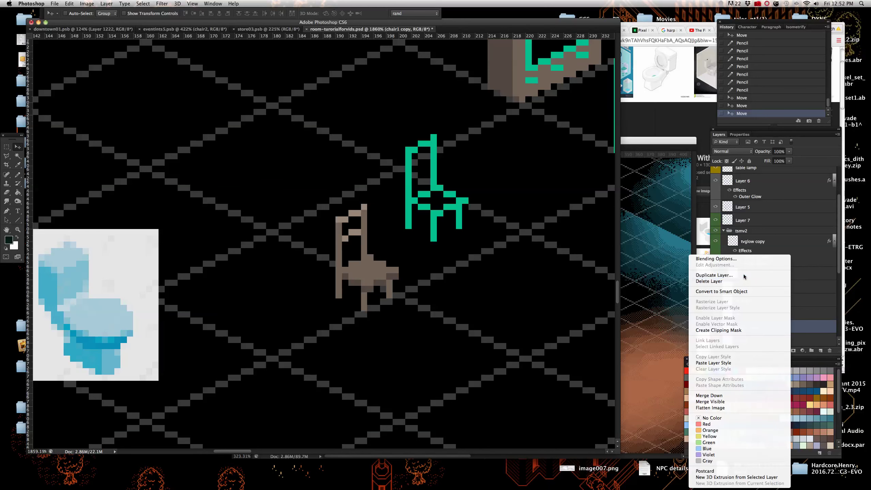
{"action": "left_click", "coordinate": [696, 276]}
{"action": "left_click", "coordinate": [395, 159]}
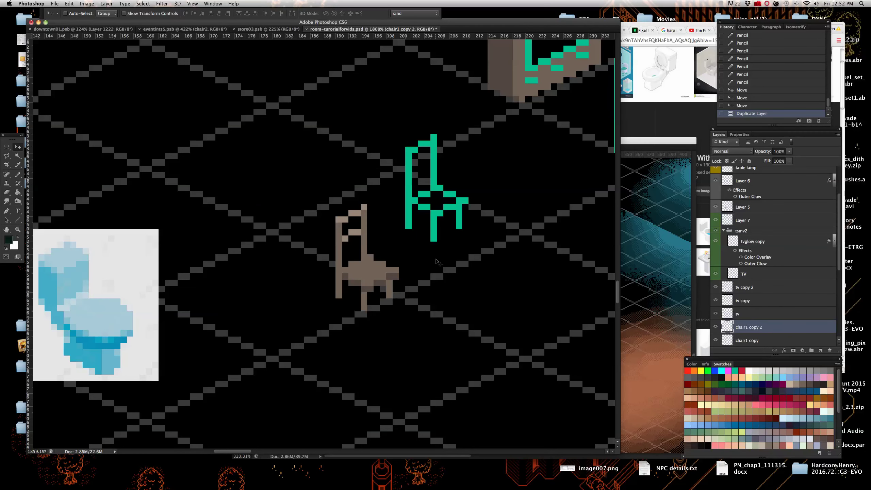
{"action": "key", "text": "shift+Left"}
{"action": "key", "text": "Left"}
{"action": "key", "text": "Left"}
{"action": "key", "text": "Left"}
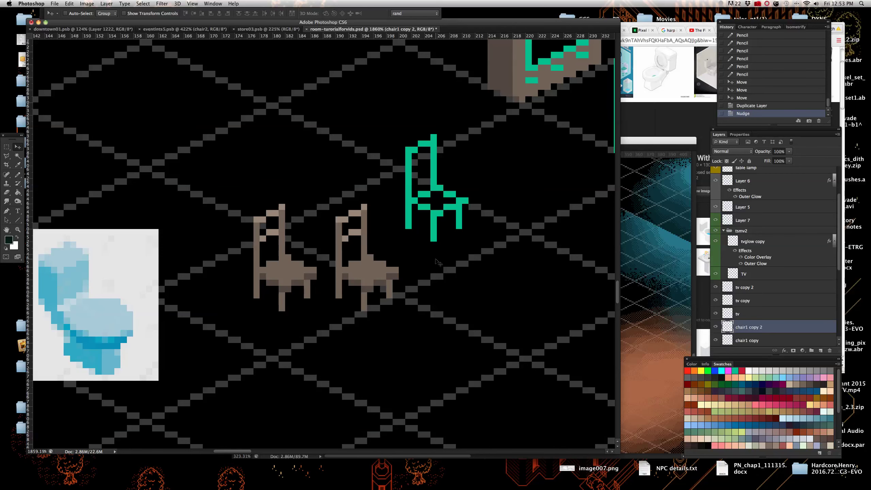
Nudge the duplicated chair 6 pixels up and 1 pixel right, diagonally behind the original chair
{"action": "scroll", "coordinate": [331, 326], "scroll_direction": "up", "scroll_amount": 3}
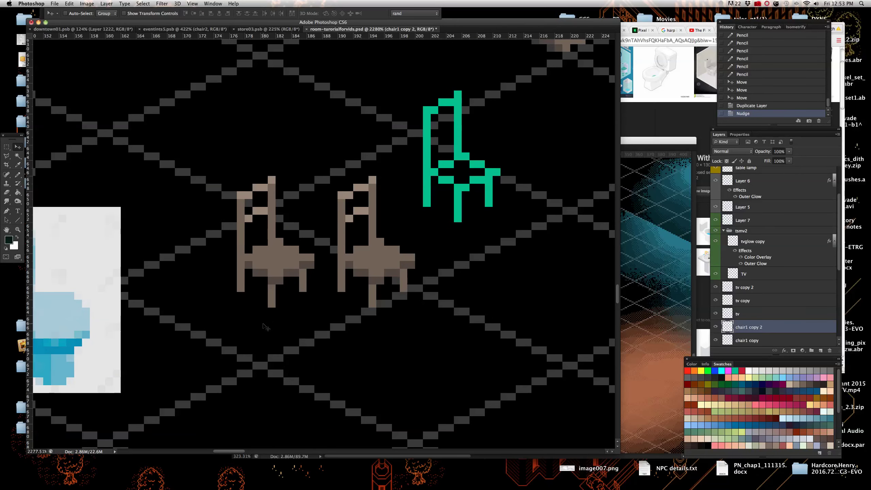
{"action": "key", "text": "Up"}
{"action": "key", "text": "Up"}
{"action": "key", "text": "Up"}
{"action": "key", "text": "Up"}
{"action": "key", "text": "Up"}
{"action": "key", "text": "Up"}
{"action": "key", "text": "Right"}
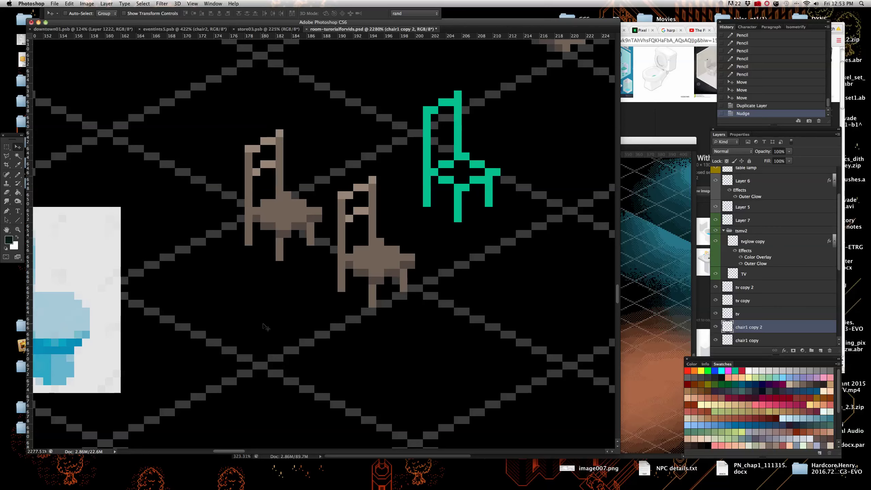
{"action": "scroll", "coordinate": [266, 327], "scroll_direction": "down", "scroll_amount": 5}
{"action": "scroll", "coordinate": [256, 192], "scroll_direction": "up", "scroll_amount": 6}
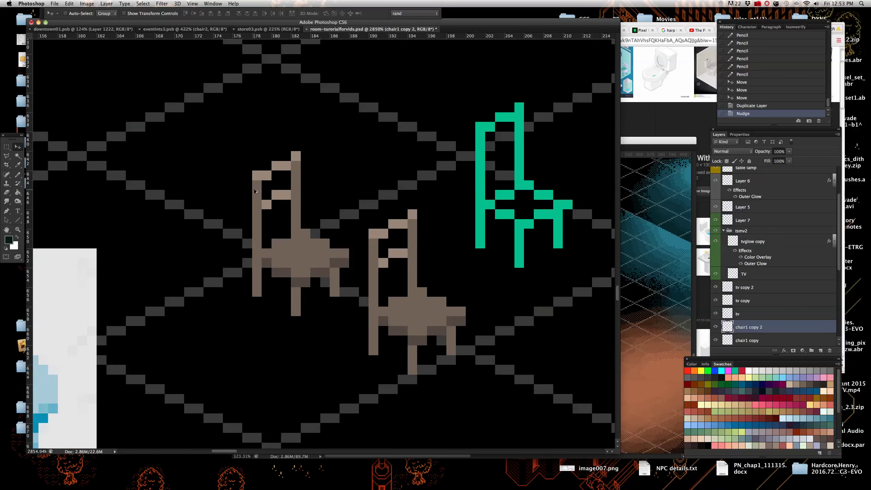
Select the duplicated chair's backrest, move it 5 pixels right and 2 pixels down to the seat's opposite side, and deselect
{"action": "left_click", "coordinate": [6, 147]}
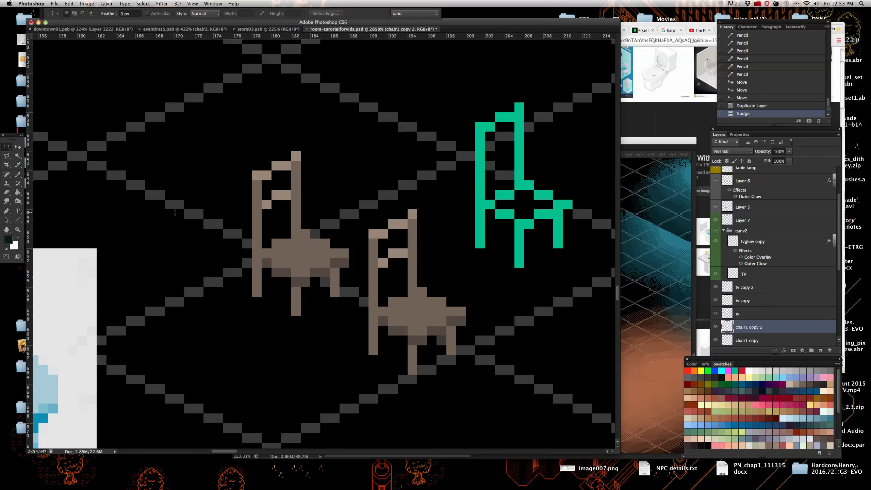
{"action": "left_click_drag", "start_coordinate": [233, 151], "coordinate": [253, 132]}
{"action": "key", "text": "v"}
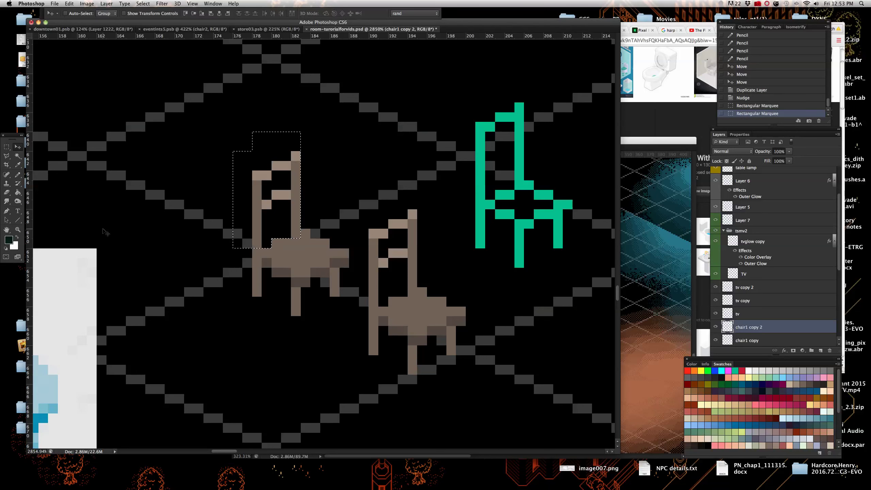
{"action": "key", "text": "Right"}
{"action": "key", "text": "Right"}
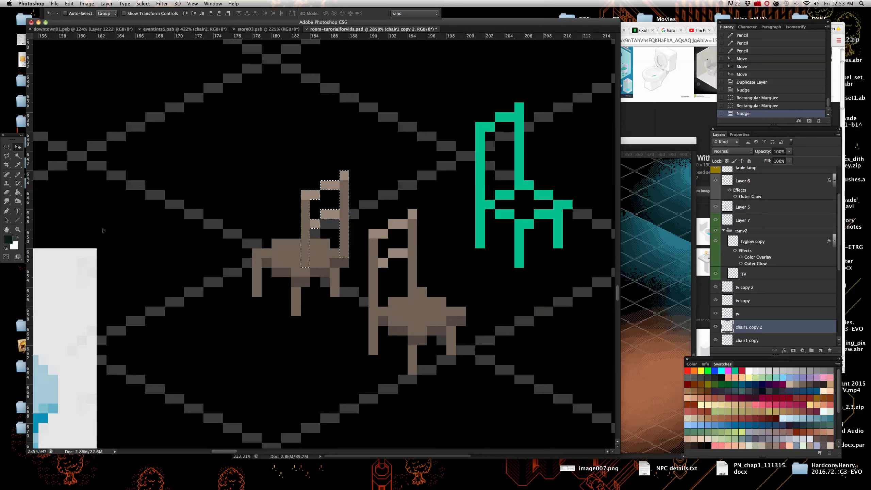
{"action": "left_click", "coordinate": [7, 147]}
{"action": "left_click", "coordinate": [322, 287]}
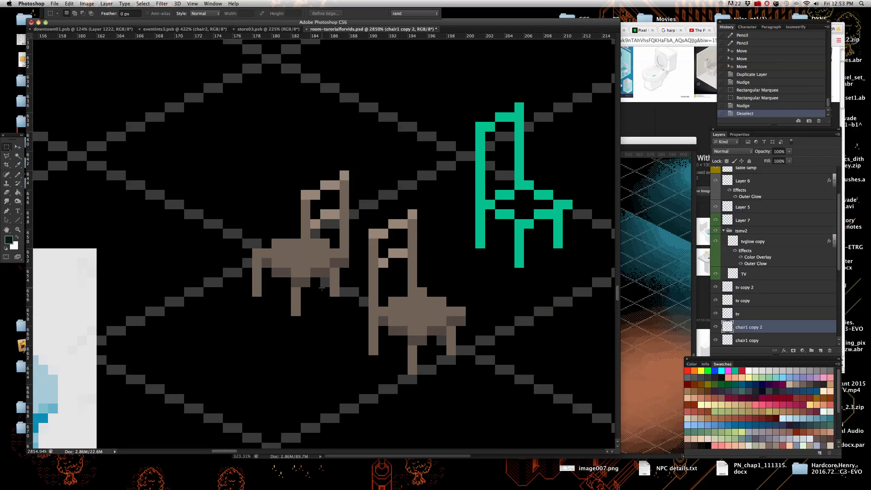
With the Pencil, shade the duplicated chair's left back post and the lower part of its right post dark brown
{"action": "left_click", "coordinate": [18, 176]}
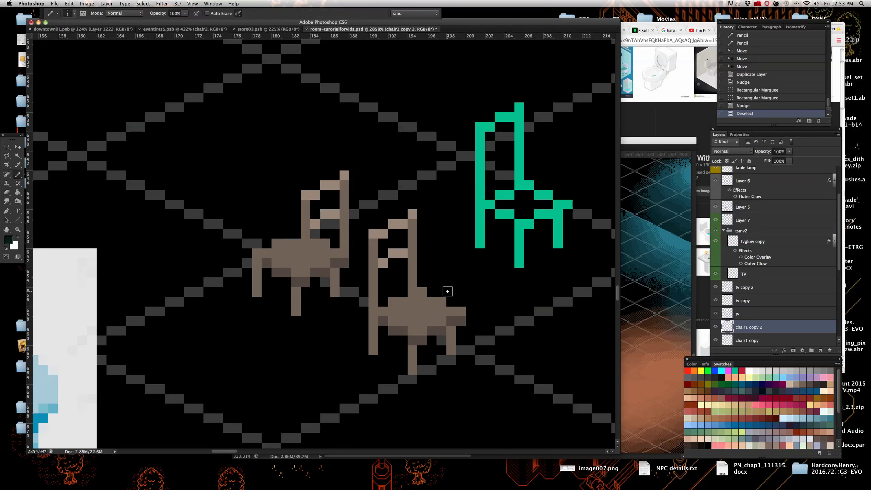
{"action": "left_click", "coordinate": [311, 224]}
{"action": "left_click", "coordinate": [304, 271]}
{"action": "left_click", "coordinate": [305, 206], "text": "shift"}
{"action": "left_click", "coordinate": [348, 251]}
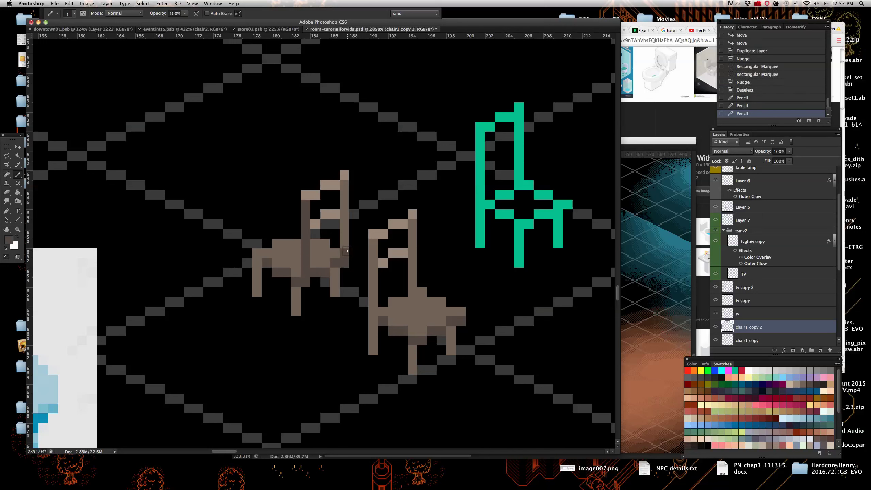
{"action": "left_click_drag", "start_coordinate": [344, 238], "coordinate": [344, 228]}
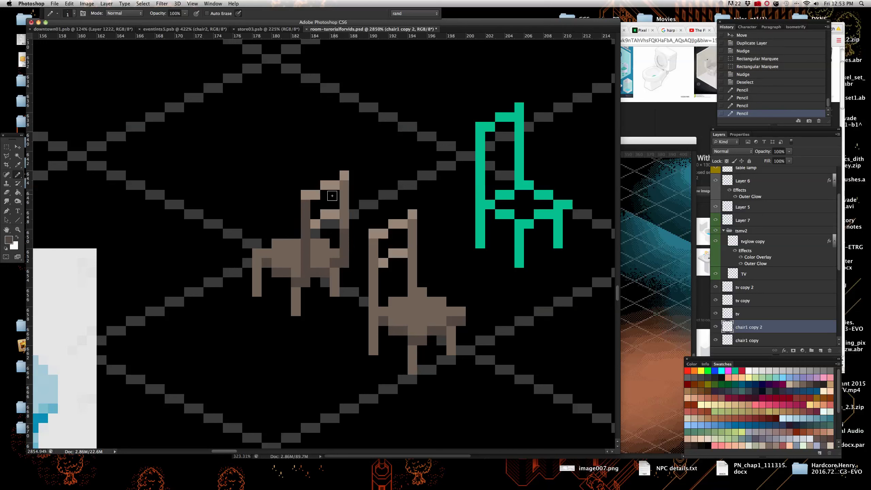
Sample the chair's mid brown and repaint the light backrest rails of the duplicated chair with it
{"action": "left_click", "coordinate": [347, 219], "text": "alt"}
{"action": "left_click", "coordinate": [320, 221]}
{"action": "left_click_drag", "start_coordinate": [324, 215], "coordinate": [336, 215]}
{"action": "left_click", "coordinate": [326, 183]}
{"action": "left_click", "coordinate": [326, 183]}
{"action": "scroll", "coordinate": [373, 186], "scroll_direction": "down", "scroll_amount": 5}
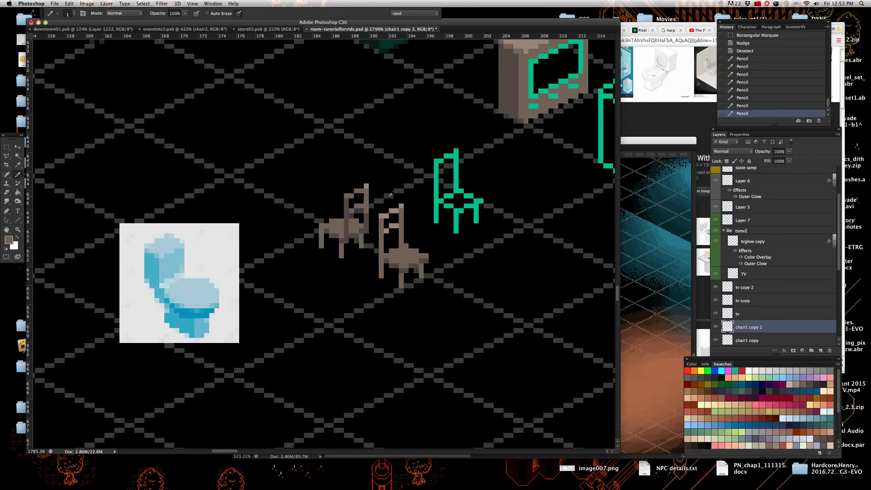
Pencil light brown highlights on the duplicated chair's top rail and upper right post, separated by a mid-brown pixel
{"action": "scroll", "coordinate": [373, 186], "scroll_direction": "up", "scroll_amount": 5}
{"action": "left_click", "coordinate": [399, 202], "text": "alt"}
{"action": "left_click", "coordinate": [399, 222]}
{"action": "scroll", "coordinate": [399, 223], "scroll_direction": "down", "scroll_amount": 5}
{"action": "scroll", "coordinate": [342, 203], "scroll_direction": "up", "scroll_amount": 5}
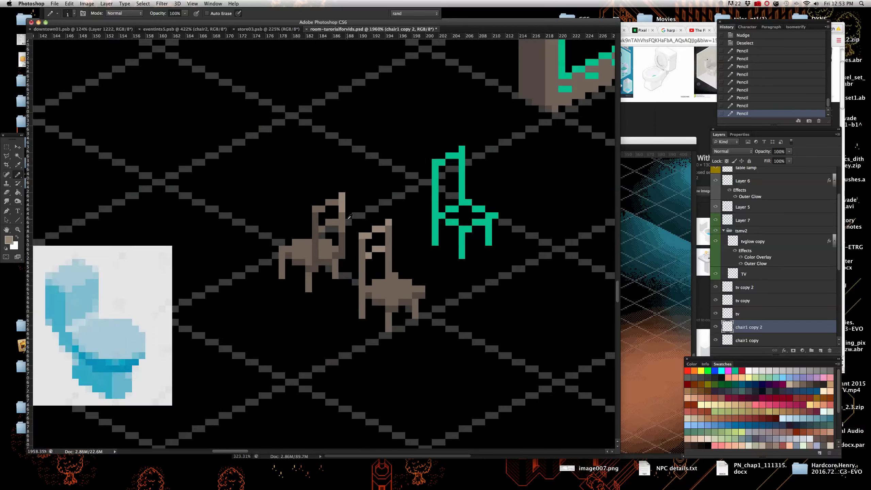
{"action": "left_click", "coordinate": [342, 202], "text": "alt"}
{"action": "left_click", "coordinate": [334, 202]}
{"action": "scroll", "coordinate": [333, 201], "scroll_direction": "down", "scroll_amount": 5}
{"action": "scroll", "coordinate": [301, 205], "scroll_direction": "up", "scroll_amount": 4}
{"action": "scroll", "coordinate": [300, 205], "scroll_direction": "up", "scroll_amount": 2}
{"action": "left_click", "coordinate": [351, 237], "text": "alt"}
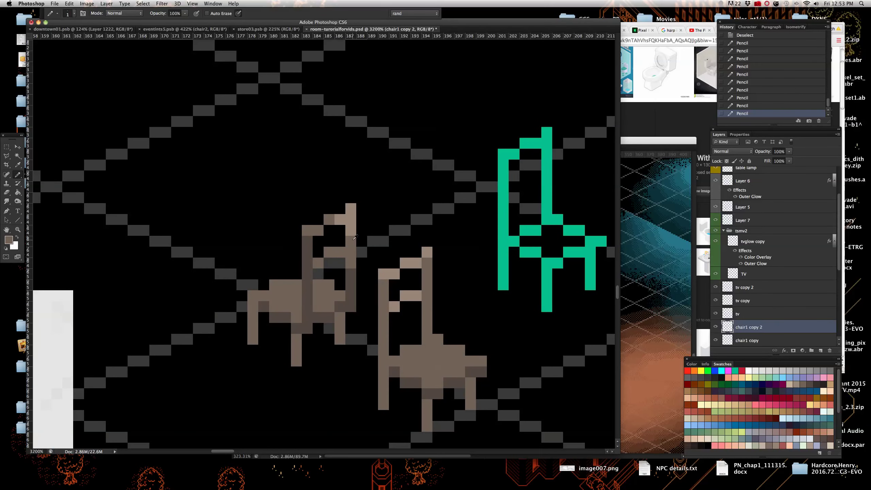
{"action": "left_click", "coordinate": [351, 219]}
{"action": "scroll", "coordinate": [338, 251], "scroll_direction": "down", "scroll_amount": 2}
{"action": "scroll", "coordinate": [327, 264], "scroll_direction": "up", "scroll_amount": 2}
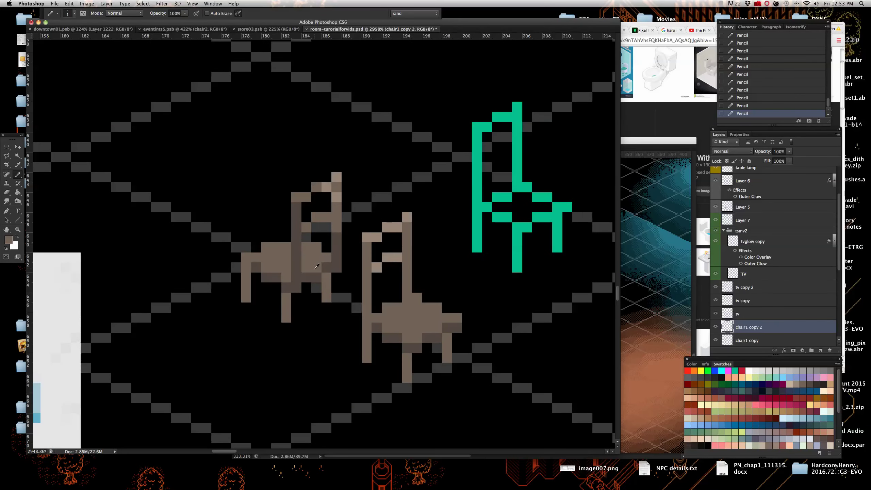
Fill the gap at the seat's left edge and thicken the duplicated chair's legs to two pixels with sampled browns
{"action": "scroll", "coordinate": [316, 285], "scroll_direction": "down", "scroll_amount": 2}
{"action": "scroll", "coordinate": [309, 301], "scroll_direction": "up", "scroll_amount": 3}
{"action": "scroll", "coordinate": [309, 301], "scroll_direction": "down", "scroll_amount": 2}
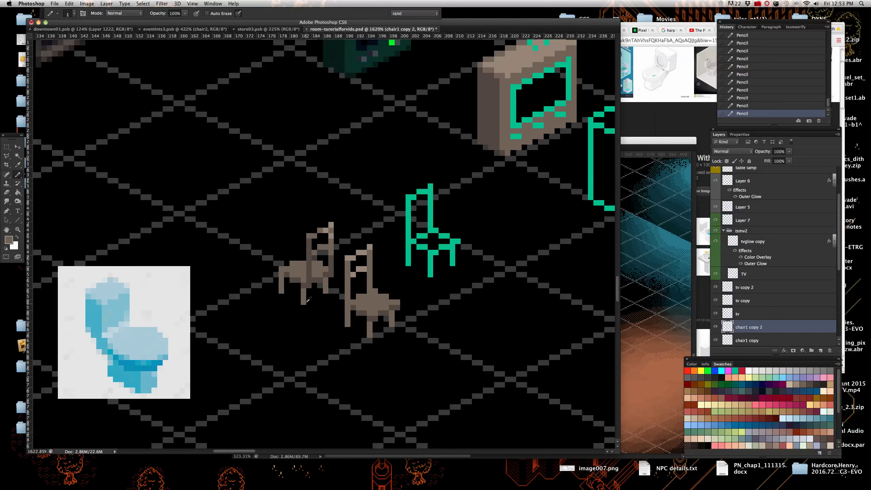
{"action": "scroll", "coordinate": [309, 301], "scroll_direction": "up", "scroll_amount": 1}
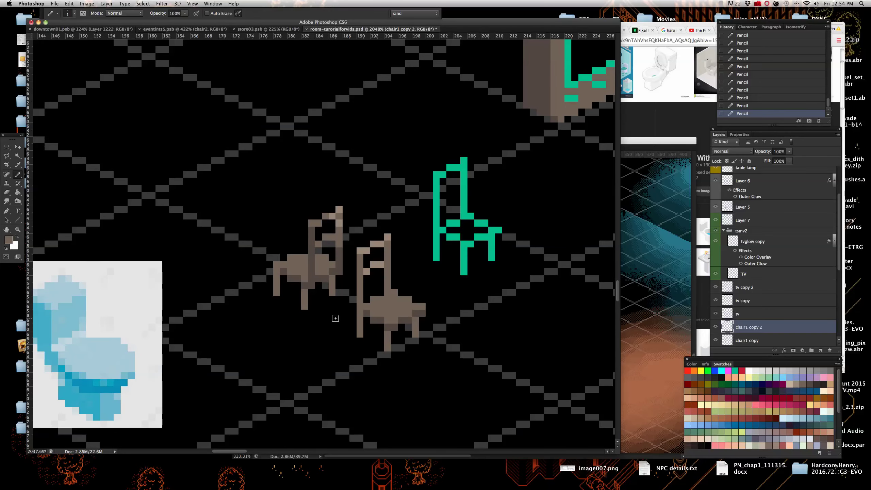
{"action": "scroll", "coordinate": [301, 301], "scroll_direction": "up", "scroll_amount": 2}
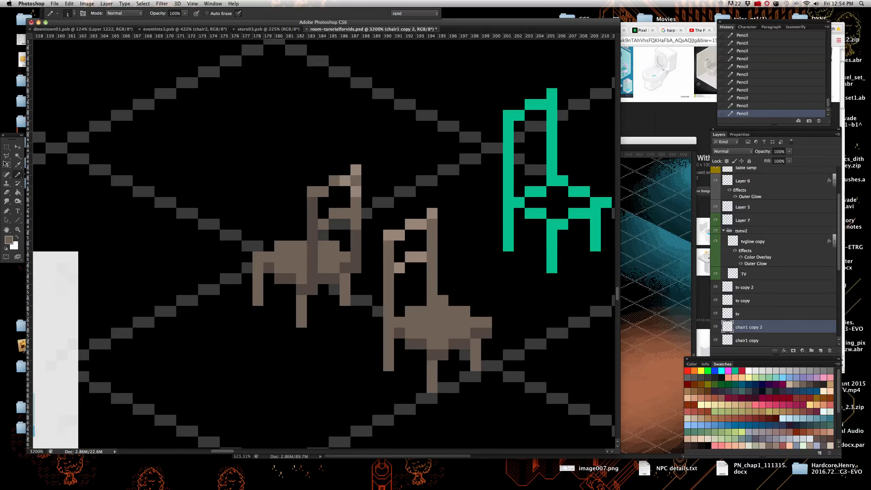
{"action": "left_click", "coordinate": [272, 267], "text": "alt"}
{"action": "left_click", "coordinate": [258, 268]}
{"action": "left_click", "coordinate": [260, 285], "text": "alt"}
{"action": "mouse_move", "coordinate": [270, 277]}
{"action": "left_mouse_down"}
{"action": "mouse_move", "coordinate": [270, 303]}
{"action": "mouse_move", "coordinate": [313, 304]}
{"action": "mouse_move", "coordinate": [312, 323]}
{"action": "left_mouse_up"}
{"action": "left_click_drag", "start_coordinate": [357, 284], "coordinate": [356, 301]}
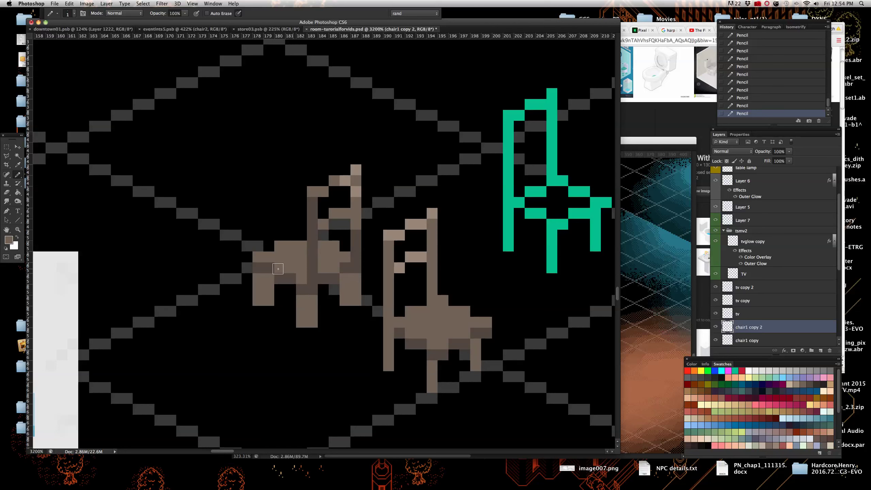
Erase the outer pixel column of the duplicated chair's three thick legs, slimming them to one pixel
{"action": "left_click", "coordinate": [8, 194]}
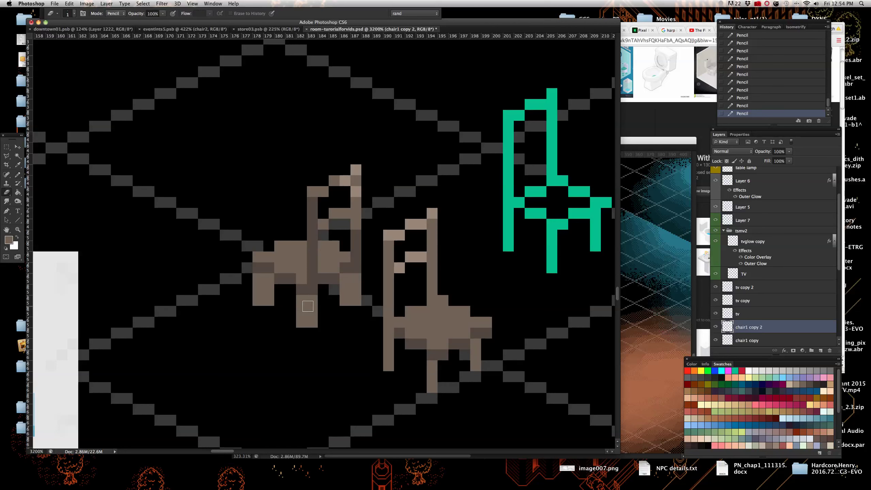
{"action": "left_click_drag", "start_coordinate": [301, 300], "coordinate": [301, 331]}
{"action": "mouse_move", "coordinate": [345, 301]}
{"action": "left_mouse_down"}
{"action": "mouse_move", "coordinate": [342, 280]}
{"action": "mouse_move", "coordinate": [341, 303]}
{"action": "left_mouse_up"}
{"action": "left_click_drag", "start_coordinate": [255, 280], "coordinate": [259, 301]}
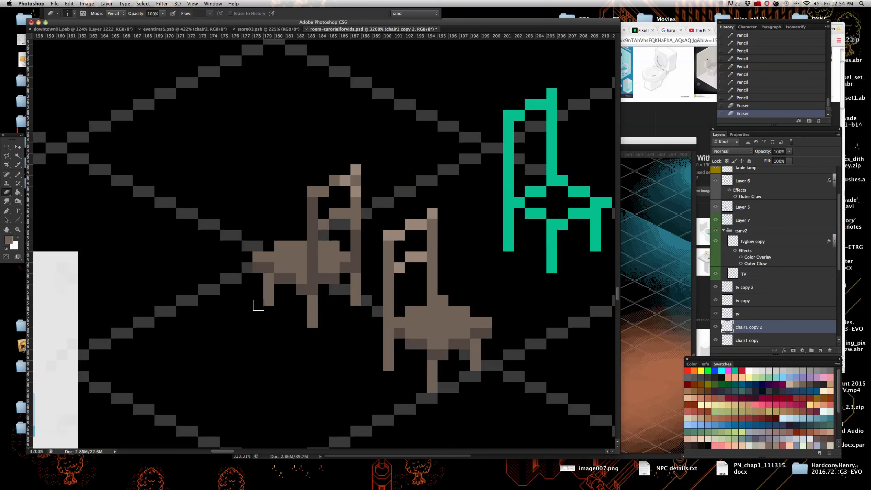
{"action": "scroll", "coordinate": [255, 343], "scroll_direction": "down", "scroll_amount": 1}
{"action": "scroll", "coordinate": [253, 343], "scroll_direction": "down", "scroll_amount": 3}
{"action": "scroll", "coordinate": [260, 346], "scroll_direction": "up", "scroll_amount": 5}
Try nudging the duplicated chair by single pixels vertically and sideways against the isometric grid
{"action": "left_click", "coordinate": [17, 147]}
{"action": "key", "text": "Down"}
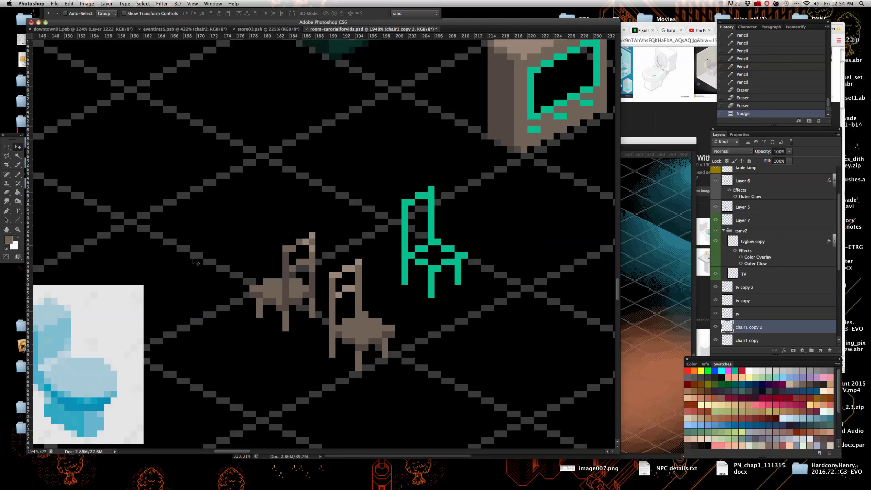
{"action": "key", "text": "Left"}
{"action": "key", "text": "Right"}
{"action": "scroll", "coordinate": [266, 332], "scroll_direction": "up", "scroll_amount": 2}
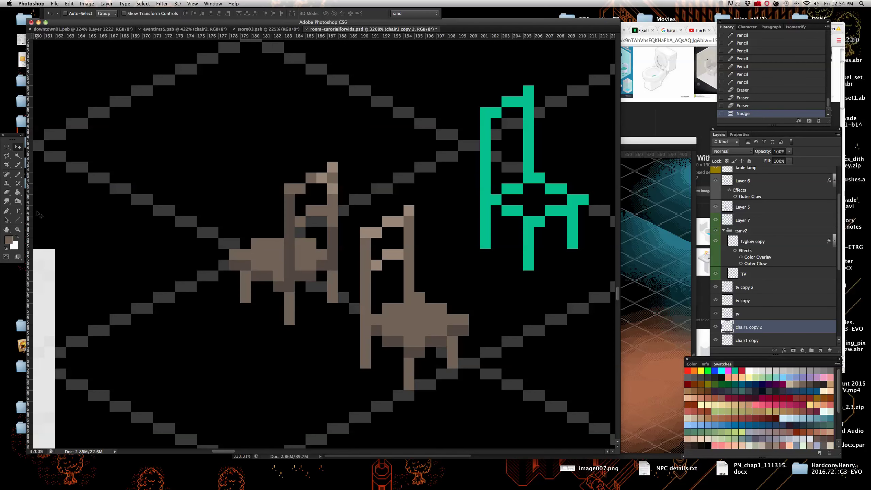
{"action": "left_click", "coordinate": [17, 174]}
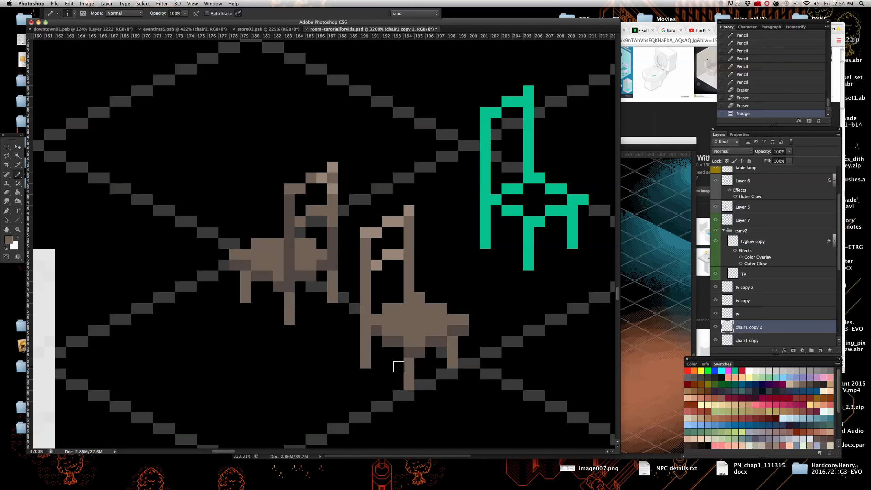
{"action": "scroll", "coordinate": [291, 331], "scroll_direction": "down", "scroll_amount": 4}
{"action": "scroll", "coordinate": [279, 297], "scroll_direction": "up", "scroll_amount": 5}
Nudge the duplicated chair down one pixel, toggling the move off and on to compare its placement
{"action": "left_click", "coordinate": [17, 146]}
{"action": "scroll", "coordinate": [212, 247], "scroll_direction": "down", "scroll_amount": 2}
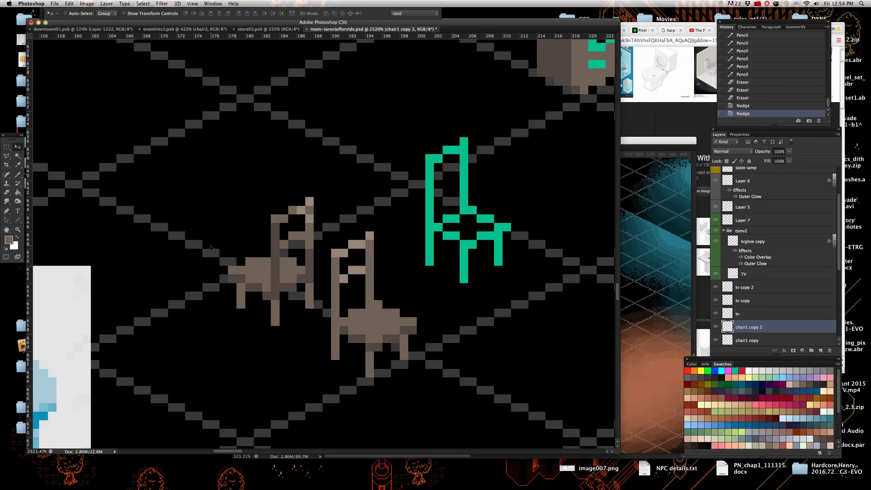
{"action": "key", "text": "Down"}
{"action": "key", "text": "ctrl+z"}
{"action": "key", "text": "ctrl+z"}
{"action": "key", "text": "ctrl+z"}
{"action": "key", "text": "ctrl+z"}
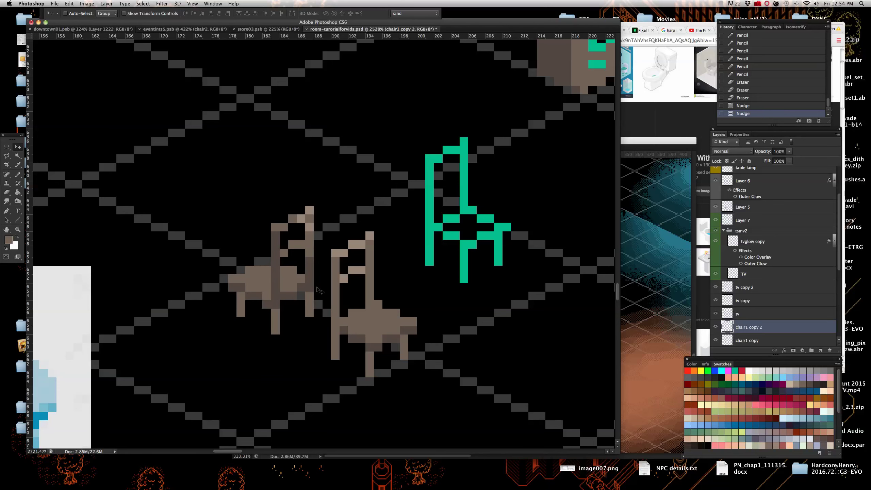
{"action": "scroll", "coordinate": [320, 290], "scroll_direction": "down", "scroll_amount": 6}
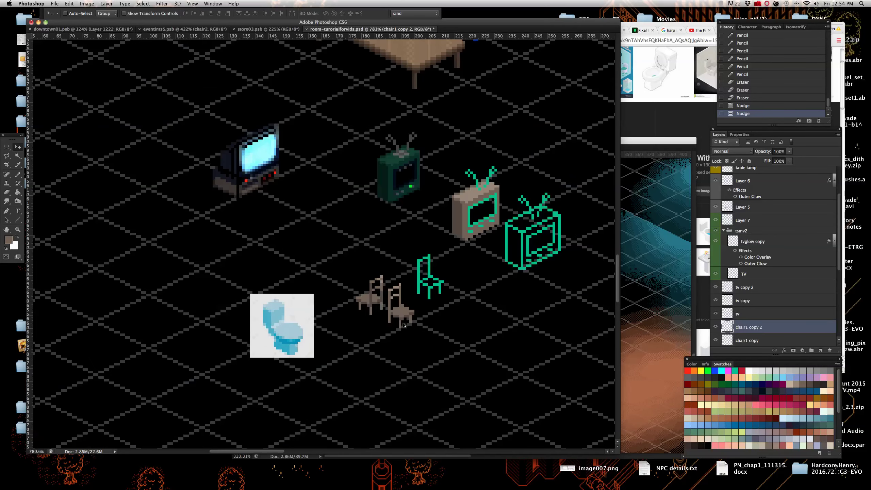
{"action": "scroll", "coordinate": [295, 340], "scroll_direction": "up", "scroll_amount": 5}
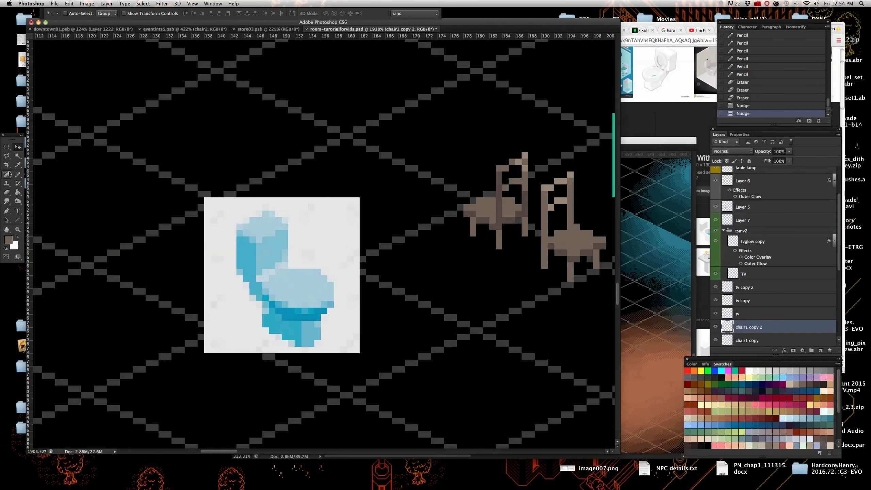
{"action": "left_click", "coordinate": [7, 156]}
{"action": "left_click", "coordinate": [17, 156]}
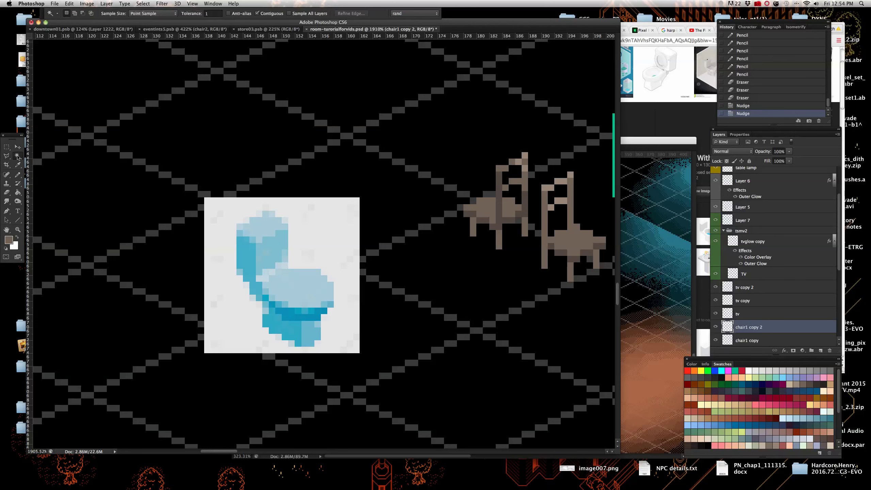
{"action": "left_click", "coordinate": [342, 240]}
{"action": "scroll", "coordinate": [311, 253], "scroll_direction": "up", "scroll_amount": 2}
{"action": "key", "text": "m"}
{"action": "left_click", "coordinate": [84, 156]}
Make the toilet image's layer, Layer 7, active
{"action": "left_click", "coordinate": [17, 147]}
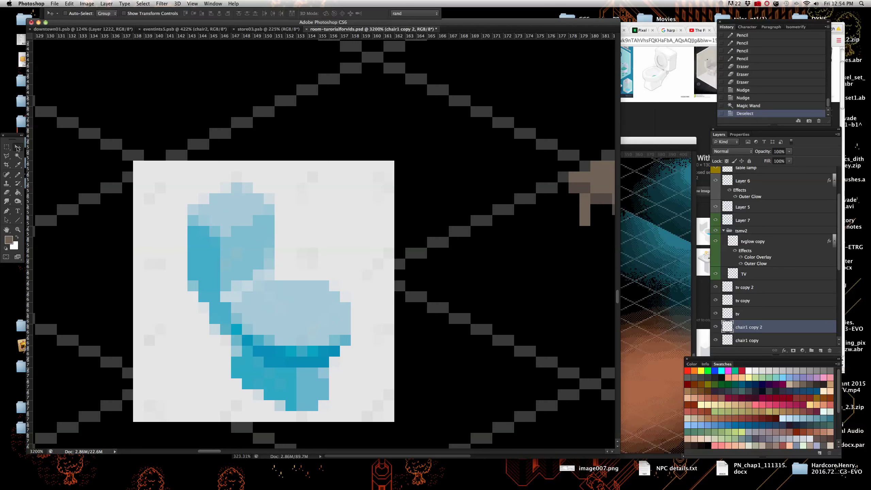
{"action": "right_click", "coordinate": [294, 236]}
{"action": "left_click", "coordinate": [295, 237]}
Select the toilet image's off-white background with the Magic Wand, clean up stray patches in the selection, and delete the background
{"action": "left_click", "coordinate": [16, 157]}
{"action": "left_click", "coordinate": [318, 241]}
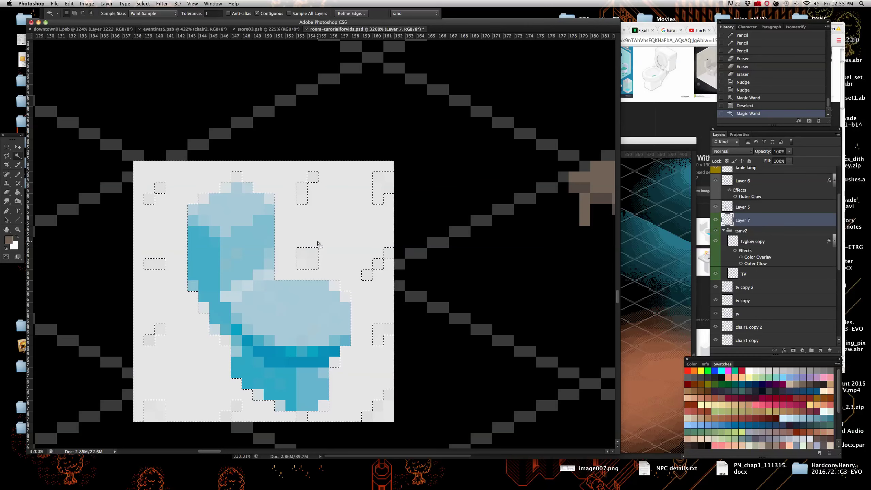
{"action": "left_click", "coordinate": [310, 256], "text": "shift"}
{"action": "left_click", "coordinate": [306, 264], "text": "alt"}
{"action": "left_click", "coordinate": [302, 253], "text": "alt"}
{"action": "left_click", "coordinate": [312, 264], "text": "alt"}
{"action": "left_click", "coordinate": [379, 261], "text": "alt"}
{"action": "left_click", "coordinate": [367, 277], "text": "alt"}
{"action": "left_click", "coordinate": [368, 276], "text": "alt"}
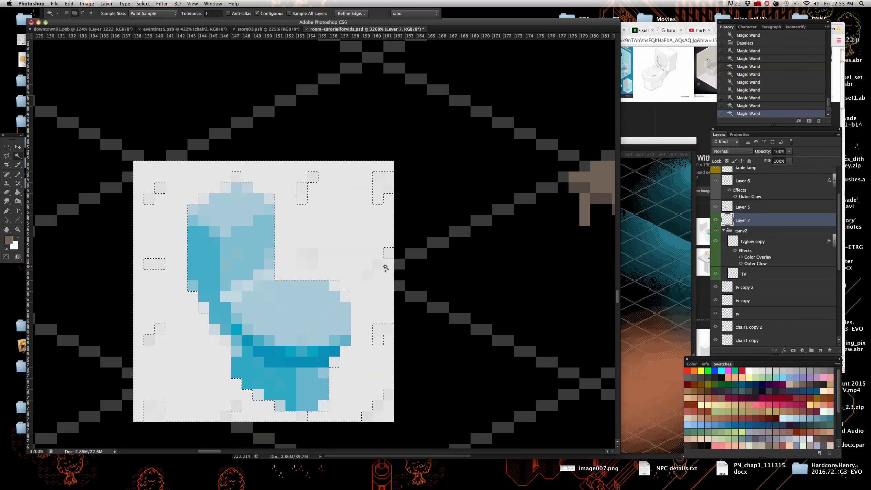
{"action": "left_click", "coordinate": [369, 419], "text": "alt"}
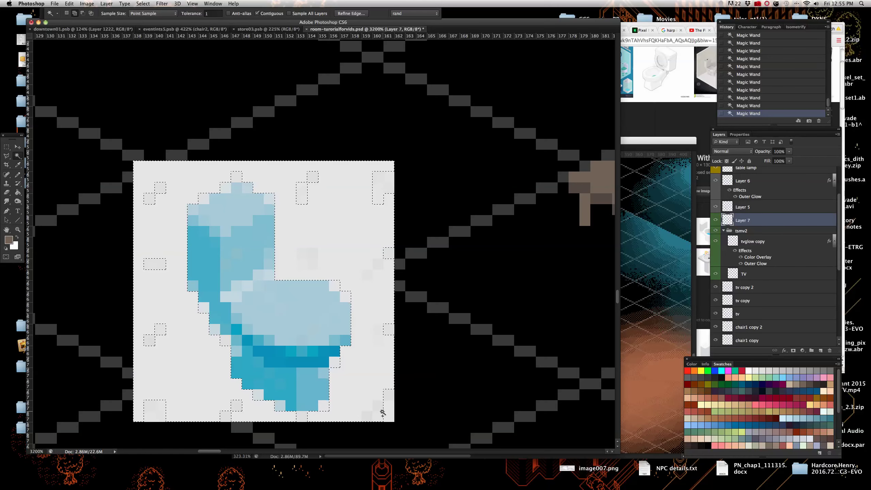
{"action": "key", "text": "Delete"}
{"action": "scroll", "coordinate": [346, 353], "scroll_direction": "down", "scroll_amount": 3}
{"action": "scroll", "coordinate": [340, 355], "scroll_direction": "up", "scroll_amount": 3}
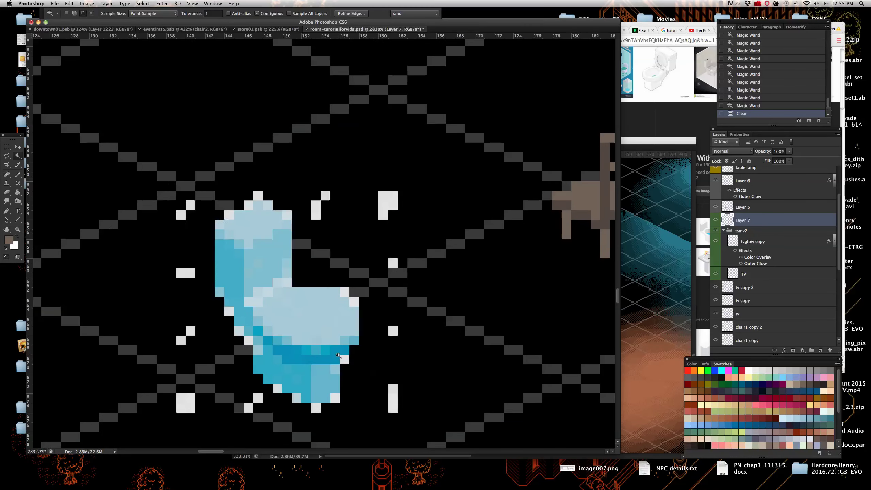
Marquee-select the leftover white specks on both sides of the toilet, delete them and deselect
{"action": "left_click", "coordinate": [7, 149]}
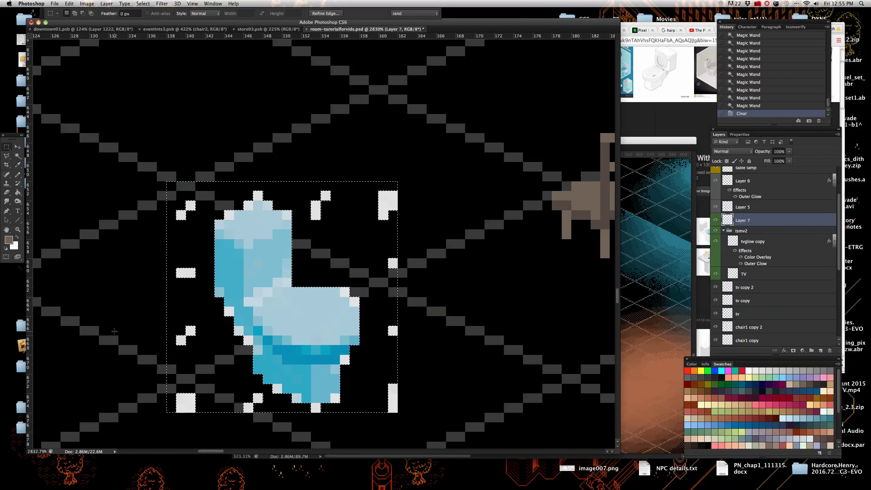
{"action": "left_click_drag", "start_coordinate": [128, 432], "coordinate": [206, 181]}
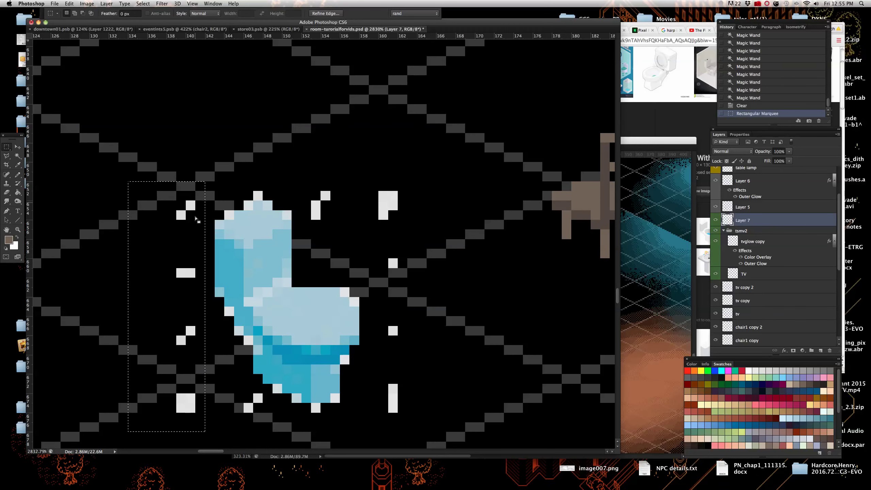
{"action": "left_click_drag", "start_coordinate": [224, 384], "coordinate": [273, 422], "text": "shift"}
{"action": "left_click_drag", "start_coordinate": [379, 374], "coordinate": [427, 422], "text": "shift"}
{"action": "left_click_drag", "start_coordinate": [369, 355], "coordinate": [436, 181], "text": "shift"}
{"action": "left_click_drag", "start_coordinate": [302, 229], "coordinate": [427, 172], "text": "shift"}
{"action": "key", "text": "Delete"}
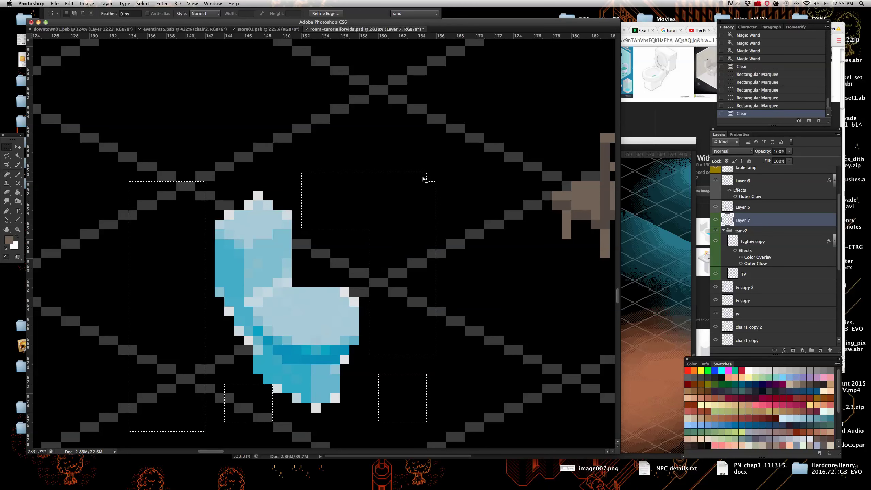
{"action": "key", "text": "super+d"}
{"action": "scroll", "coordinate": [357, 212], "scroll_direction": "down", "scroll_amount": 3}
{"action": "scroll", "coordinate": [348, 275], "scroll_direction": "up", "scroll_amount": 2}
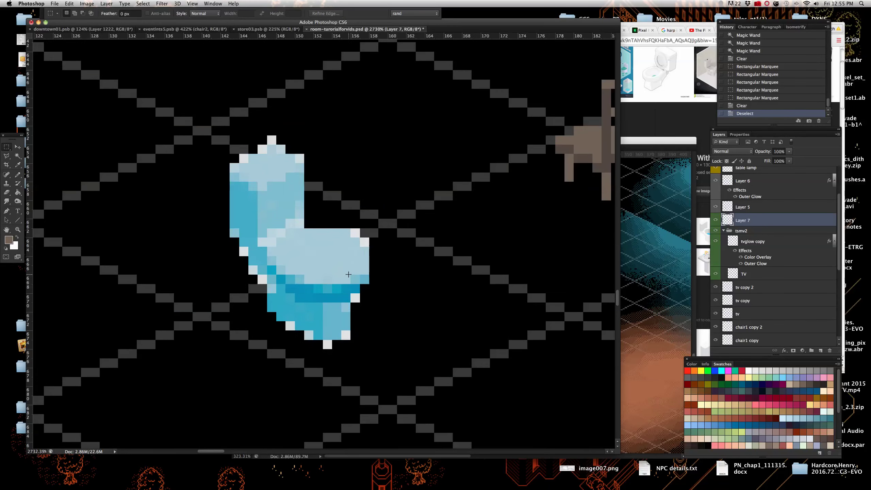
Erase the off-white fringe pixels along the toilet's base and its left edge
{"action": "left_click", "coordinate": [4, 191]}
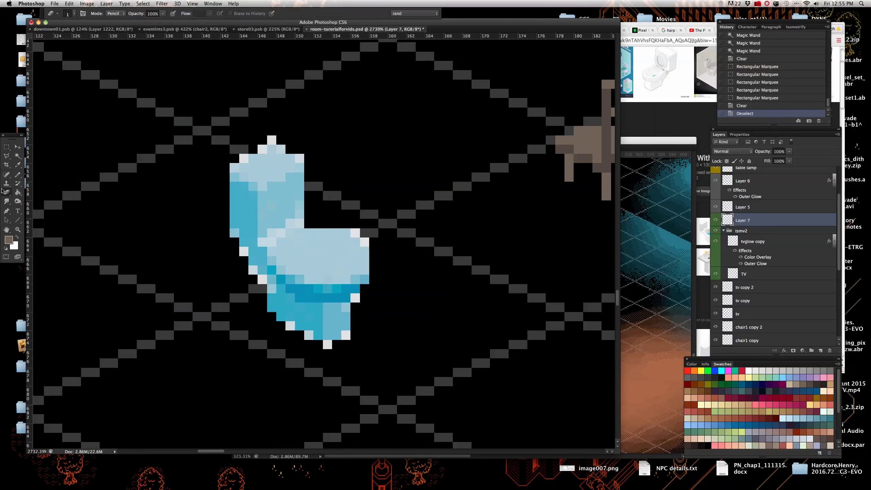
{"action": "left_click", "coordinate": [328, 343]}
{"action": "left_click", "coordinate": [346, 335]}
{"action": "left_click", "coordinate": [309, 336]}
{"action": "left_click", "coordinate": [290, 327]}
{"action": "left_click_drag", "start_coordinate": [260, 288], "coordinate": [231, 236]}
Erase the off-white fringe pixels around the top of the tank and the right edge of the seat
{"action": "left_click", "coordinate": [240, 159]}
{"action": "left_click", "coordinate": [257, 149]}
{"action": "left_click", "coordinate": [271, 140]}
{"action": "left_click", "coordinate": [299, 158]}
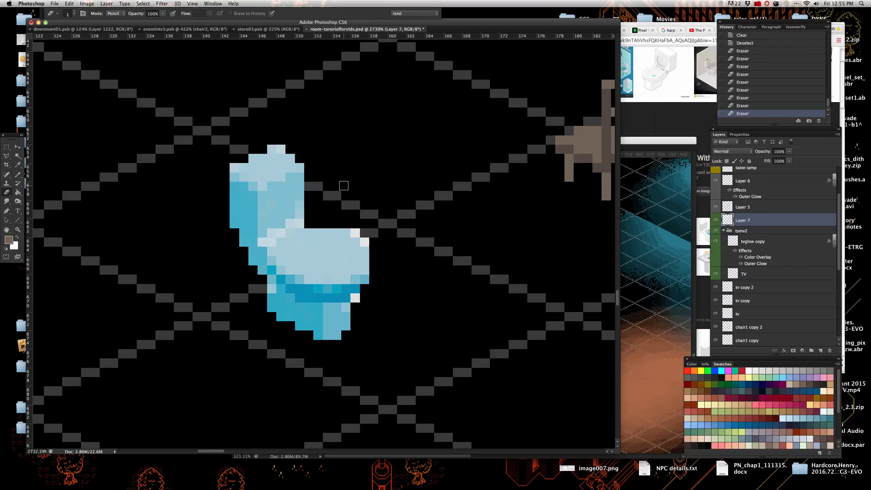
{"action": "left_click", "coordinate": [353, 233]}
{"action": "left_click", "coordinate": [365, 242]}
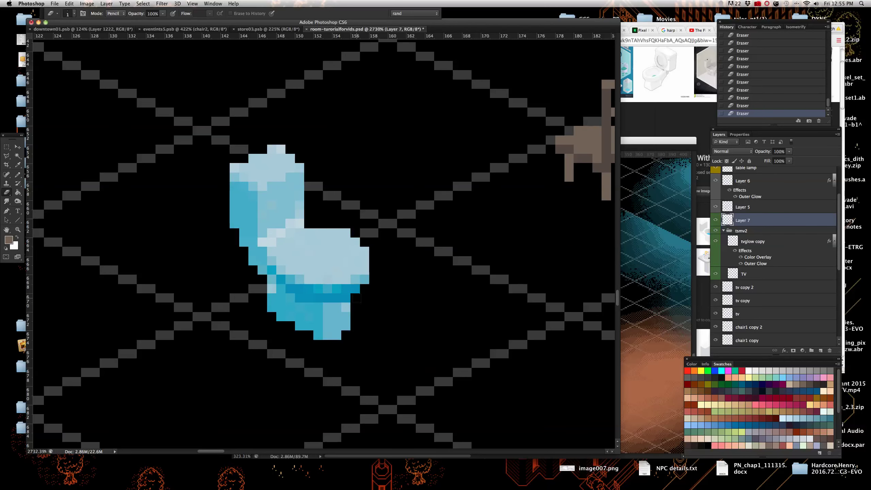
{"action": "scroll", "coordinate": [290, 291], "scroll_direction": "down", "scroll_amount": 6}
{"action": "scroll", "coordinate": [320, 284], "scroll_direction": "up", "scroll_amount": 6}
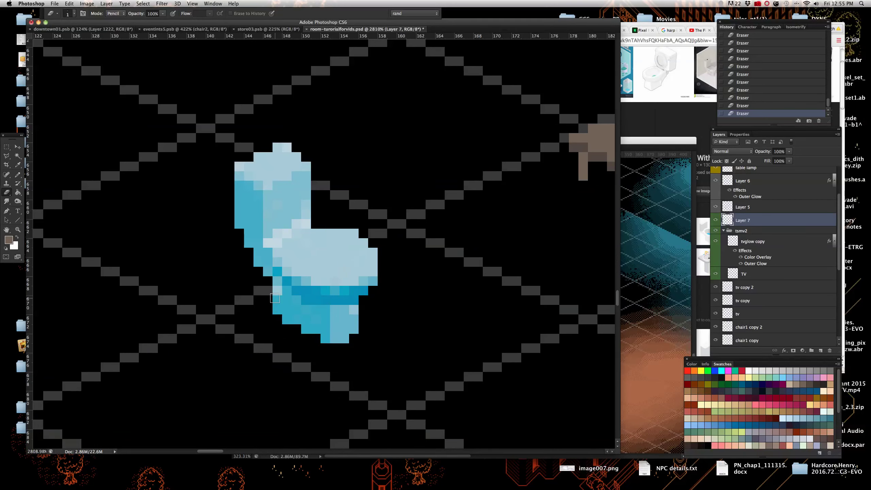
{"action": "scroll", "coordinate": [219, 295], "scroll_direction": "down", "scroll_amount": 5}
{"action": "scroll", "coordinate": [218, 279], "scroll_direction": "up", "scroll_amount": 5}
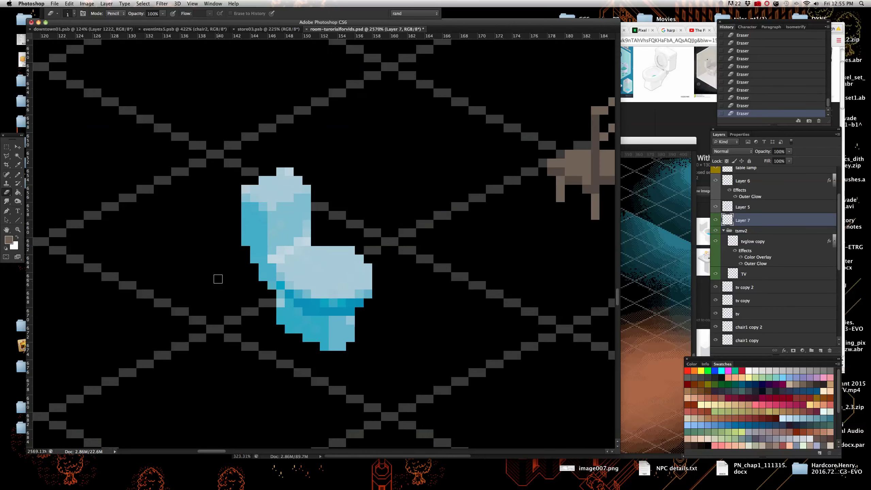
Recolour the toilet to a muted blue-grey with Hue/Saturation, reducing the saturation and setting Lightness to -26
{"action": "left_click", "coordinate": [20, 147]}
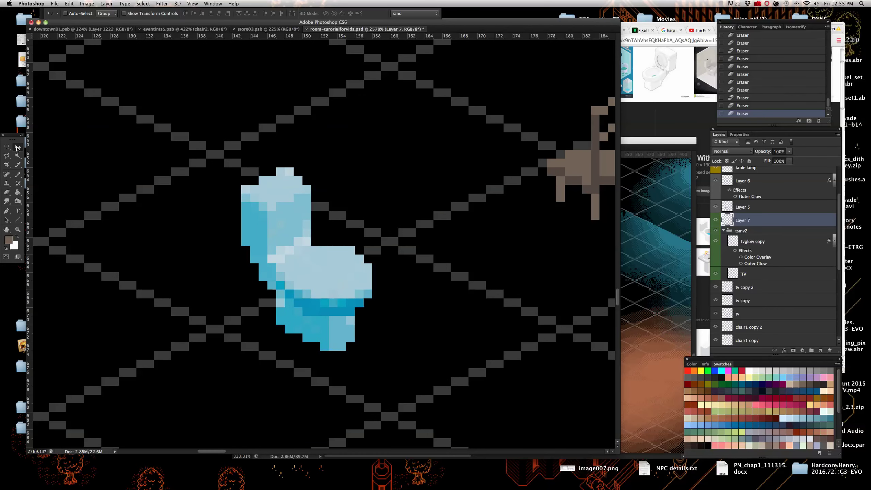
{"action": "scroll", "coordinate": [207, 193], "scroll_direction": "down", "scroll_amount": 3}
{"action": "scroll", "coordinate": [204, 206], "scroll_direction": "up", "scroll_amount": 2}
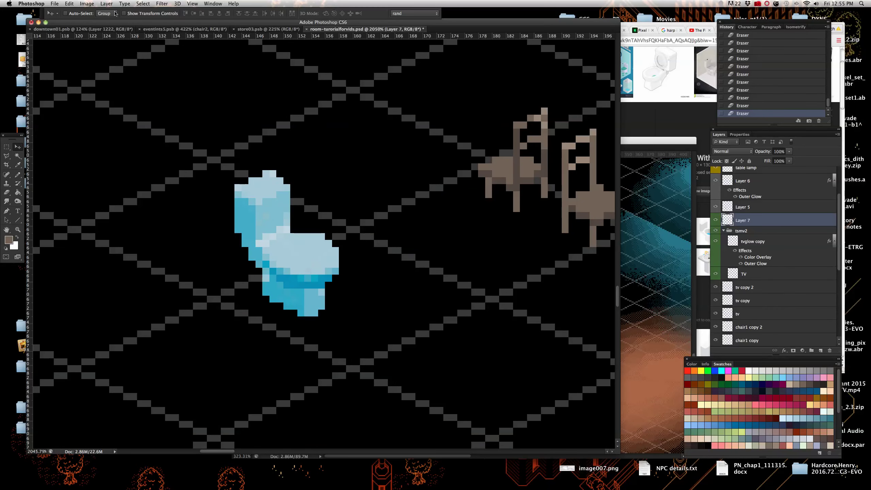
{"action": "left_click", "coordinate": [82, 4]}
{"action": "mouse_move", "coordinate": [101, 26]}
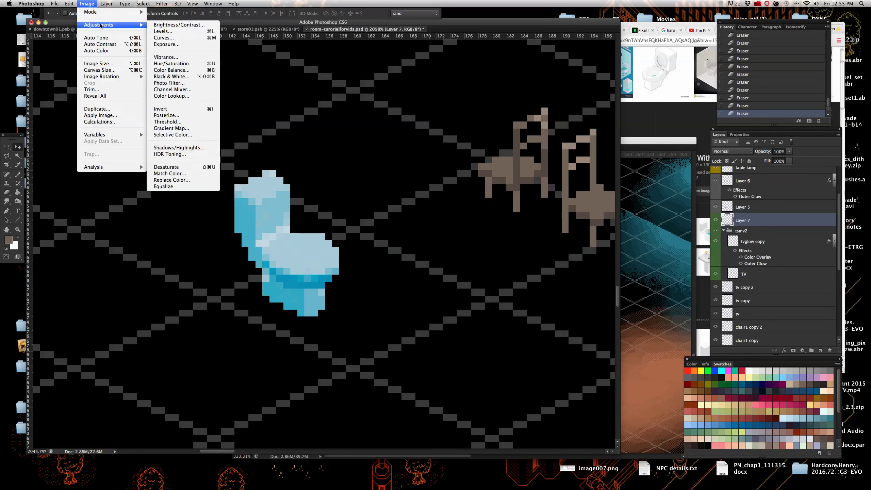
{"action": "left_click", "coordinate": [173, 63]}
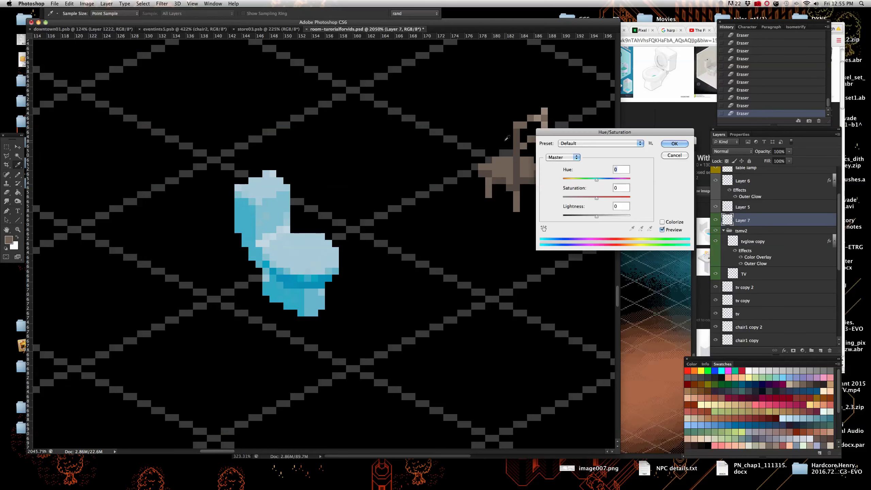
{"action": "left_click_drag", "start_coordinate": [594, 213], "coordinate": [633, 182]}
{"action": "left_click", "coordinate": [590, 197]}
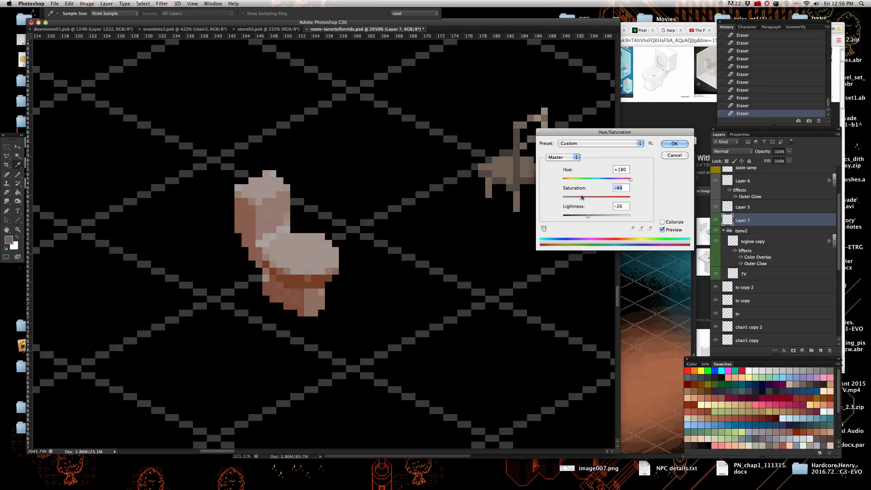
{"action": "left_click", "coordinate": [601, 182]}
{"action": "left_click_drag", "start_coordinate": [599, 181], "coordinate": [571, 198]}
{"action": "left_click", "coordinate": [674, 144]}
{"action": "key", "text": "v"}
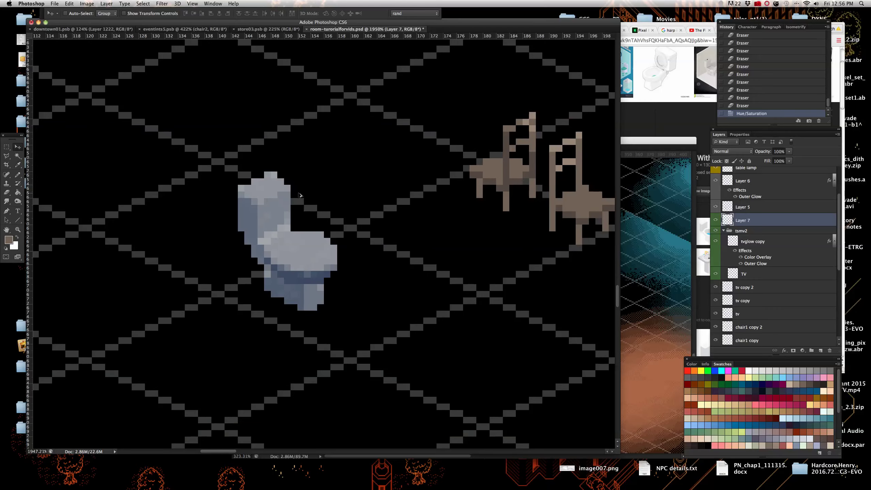
Sample a mid grey from the toilet and pencil a pixel near the tank's upper left corner
{"action": "scroll", "coordinate": [247, 203], "scroll_direction": "up", "scroll_amount": 2}
{"action": "left_click", "coordinate": [17, 174]}
{"action": "left_click", "coordinate": [253, 200]}
{"action": "left_click", "coordinate": [244, 191]}
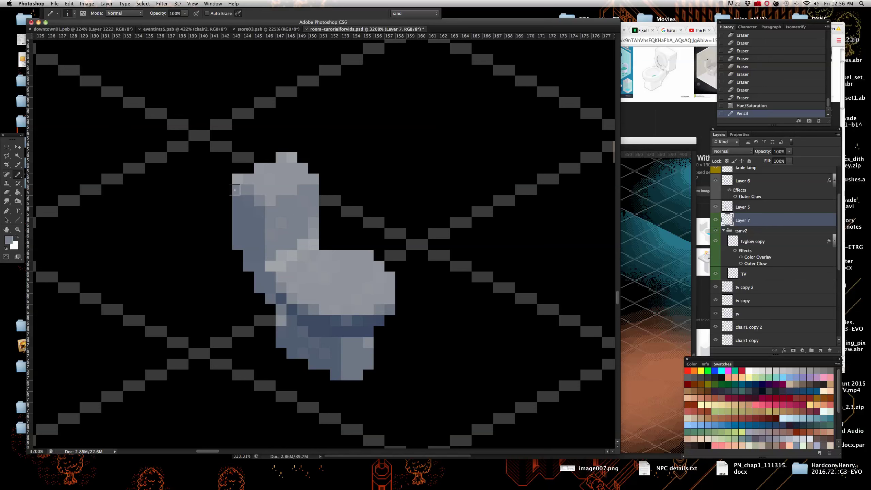
Try extending the tank's upper left corner outward by two grey pixels
{"action": "left_click", "coordinate": [221, 179]}
{"action": "scroll", "coordinate": [222, 179], "scroll_direction": "down", "scroll_amount": 5}
{"action": "scroll", "coordinate": [251, 163], "scroll_direction": "up", "scroll_amount": 5}
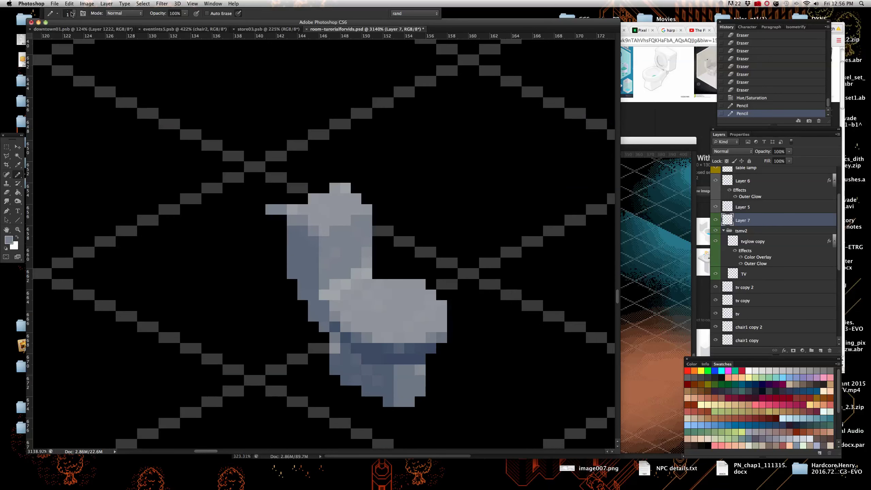
{"action": "left_click", "coordinate": [69, 4]}
{"action": "left_click", "coordinate": [77, 15]}
{"action": "scroll", "coordinate": [249, 189], "scroll_direction": "down", "scroll_amount": 3}
{"action": "scroll", "coordinate": [310, 218], "scroll_direction": "up", "scroll_amount": 3}
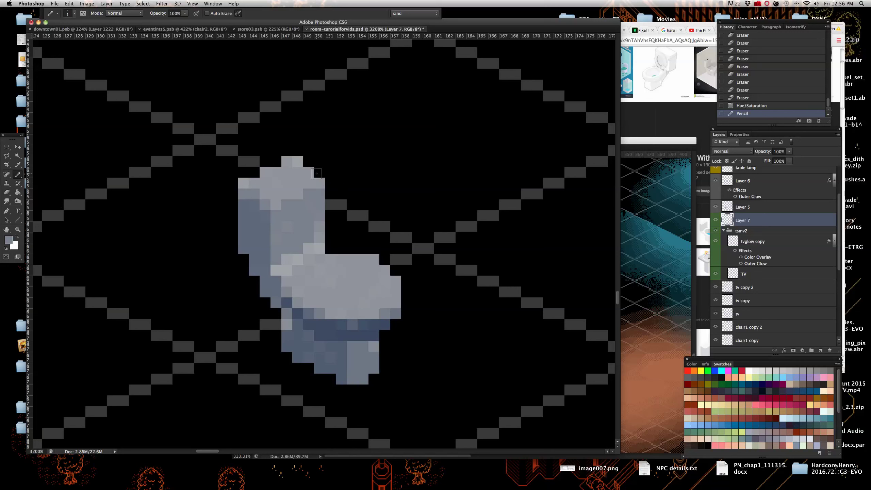
Erase the protruding pixels on the tank's top edge and upper right corner to flatten the lid
{"action": "left_click", "coordinate": [7, 192]}
{"action": "left_click", "coordinate": [309, 173]}
{"action": "left_click", "coordinate": [298, 162]}
{"action": "left_click", "coordinate": [288, 157]}
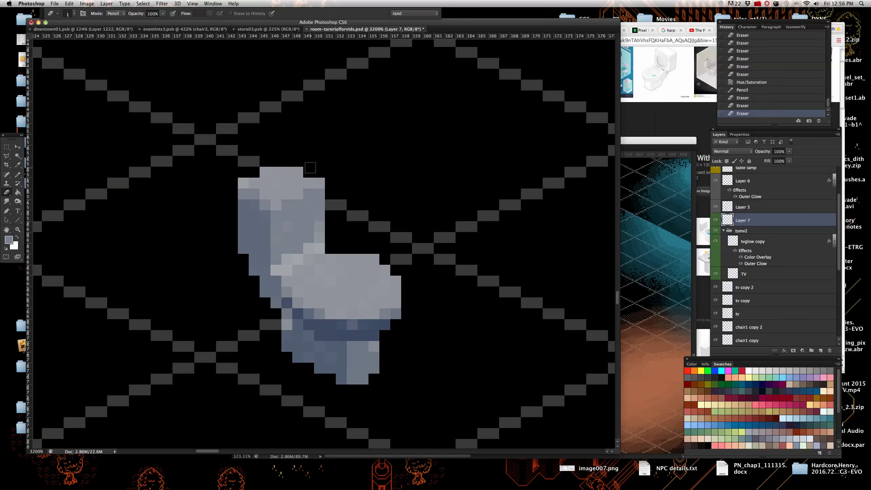
{"action": "scroll", "coordinate": [351, 183], "scroll_direction": "down", "scroll_amount": 5}
{"action": "scroll", "coordinate": [287, 168], "scroll_direction": "up", "scroll_amount": 5}
Erase the tank's leftmost pixel column and the adjoining top-left lid pixel to narrow the tank
{"action": "left_click", "coordinate": [291, 177]}
{"action": "left_click", "coordinate": [269, 189]}
{"action": "left_click", "coordinate": [268, 198]}
{"action": "left_click", "coordinate": [269, 265], "text": "shift"}
{"action": "scroll", "coordinate": [169, 286], "scroll_direction": "down", "scroll_amount": 2}
{"action": "scroll", "coordinate": [230, 243], "scroll_direction": "up", "scroll_amount": 2}
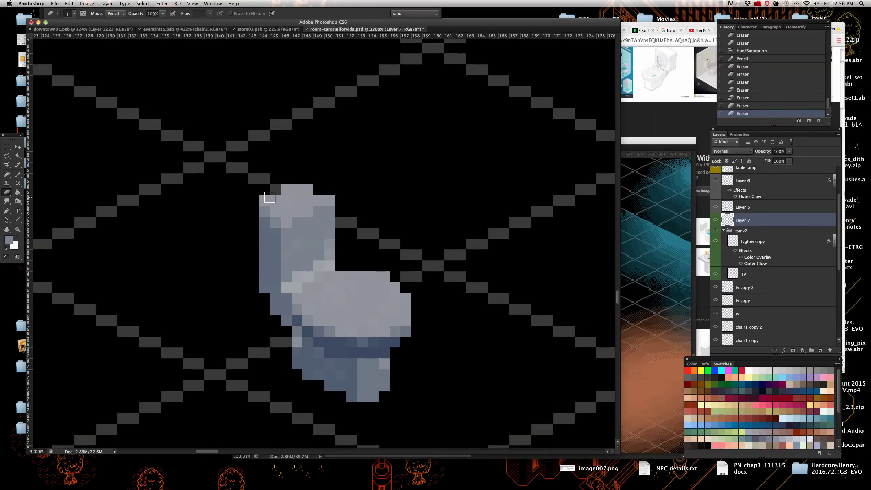
Try trimming the tank further by erasing a pixel at its upper left corner and one on the lid's top edge
{"action": "left_click", "coordinate": [265, 200]}
{"action": "left_click", "coordinate": [292, 186]}
{"action": "scroll", "coordinate": [265, 240], "scroll_direction": "down", "scroll_amount": 5}
{"action": "scroll", "coordinate": [264, 240], "scroll_direction": "up", "scroll_amount": 5}
{"action": "scroll", "coordinate": [261, 206], "scroll_direction": "down", "scroll_amount": 2}
{"action": "scroll", "coordinate": [261, 206], "scroll_direction": "up", "scroll_amount": 2}
{"action": "scroll", "coordinate": [261, 206], "scroll_direction": "down", "scroll_amount": 3}
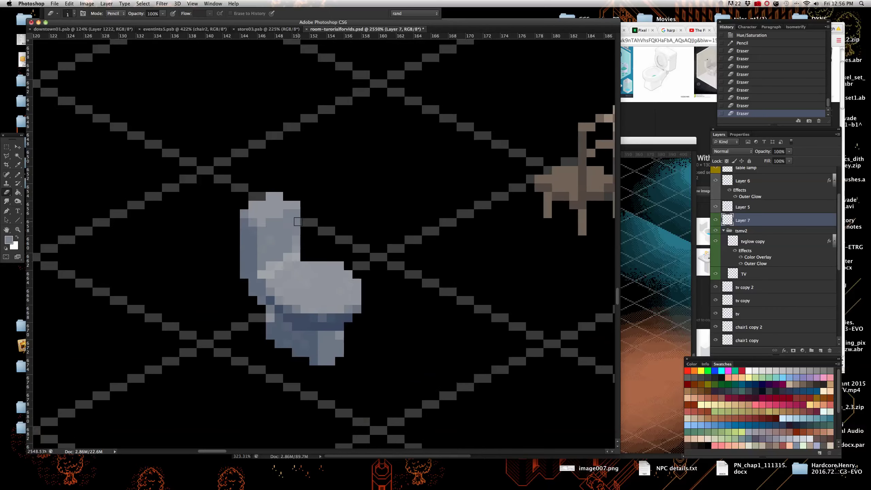
{"action": "scroll", "coordinate": [270, 220], "scroll_direction": "up", "scroll_amount": 4}
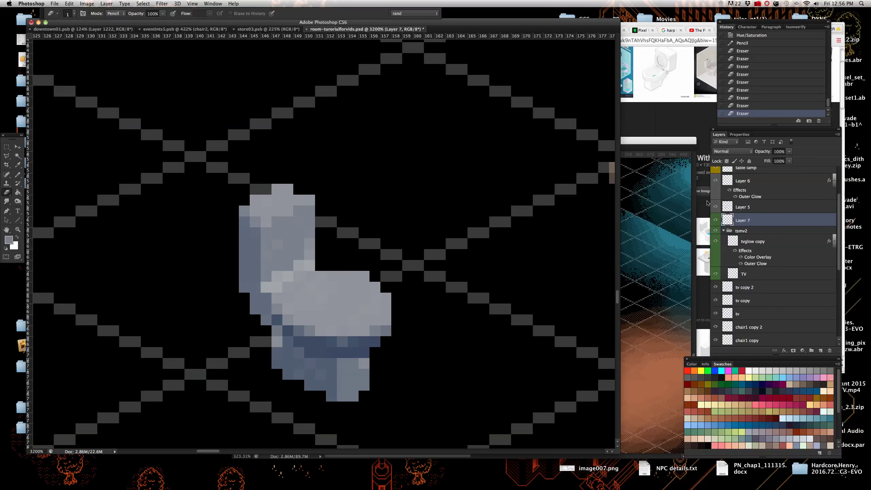
Revert the recent eraser edits to restore the tank's leftmost column and the single pixel on top of the lid
{"action": "left_click_drag", "start_coordinate": [789, 117], "coordinate": [772, 80]}
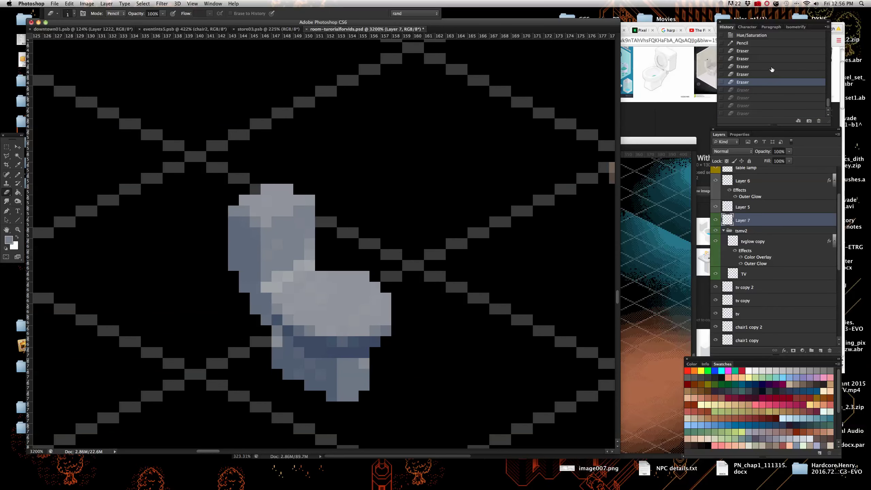
{"action": "left_click", "coordinate": [770, 65]}
{"action": "key", "text": "alt+super+z"}
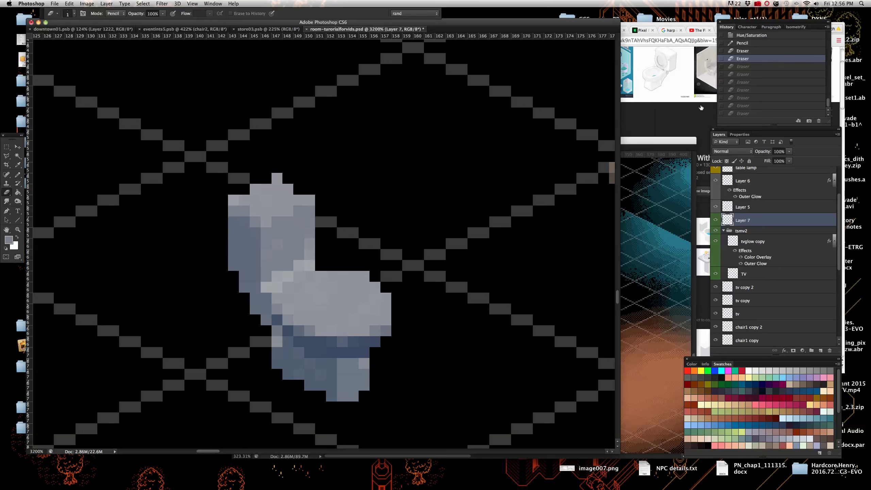
Pencil one grey pixel at the upper right corner of the tank lid to widen its top row
{"action": "left_click", "coordinate": [17, 177]}
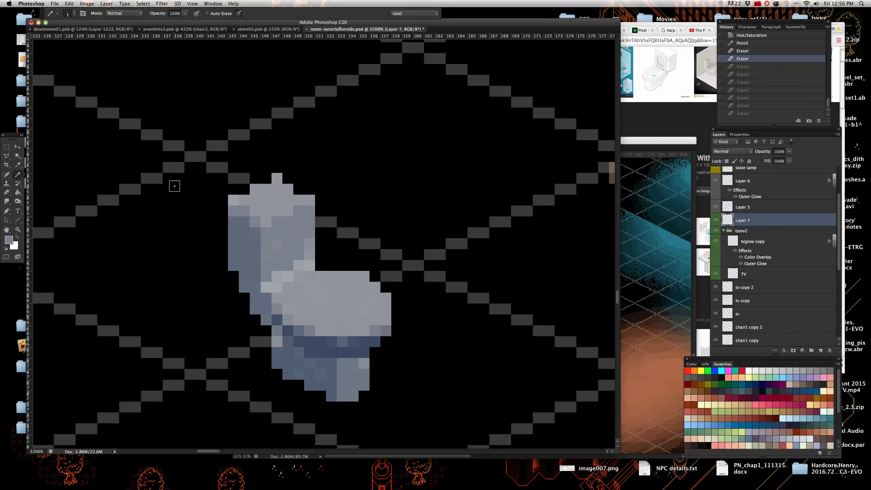
{"action": "left_click", "coordinate": [297, 192]}
{"action": "scroll", "coordinate": [248, 220], "scroll_direction": "down", "scroll_amount": 3}
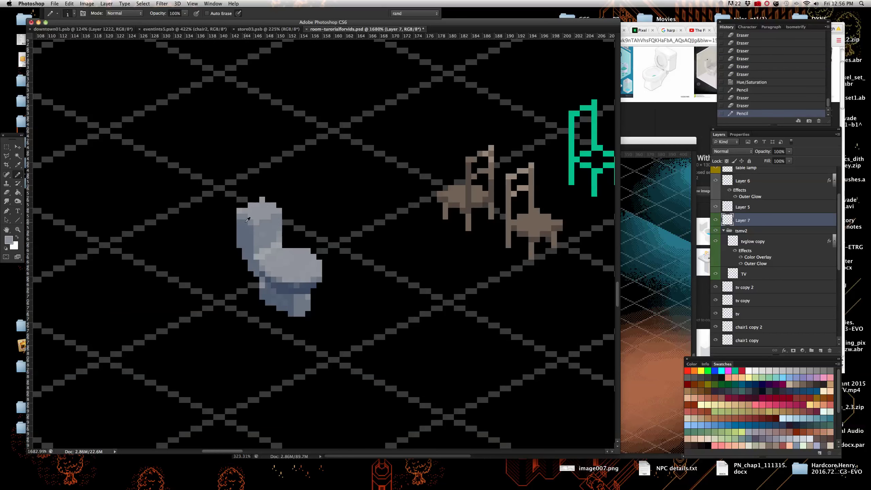
{"action": "scroll", "coordinate": [265, 281], "scroll_direction": "up", "scroll_amount": 2}
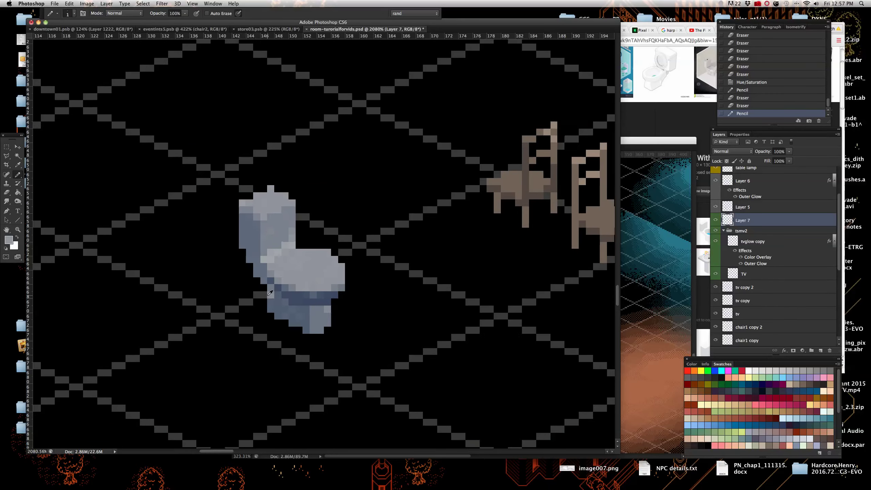
{"action": "scroll", "coordinate": [309, 318], "scroll_direction": "down", "scroll_amount": 1}
{"action": "scroll", "coordinate": [300, 299], "scroll_direction": "up", "scroll_amount": 2}
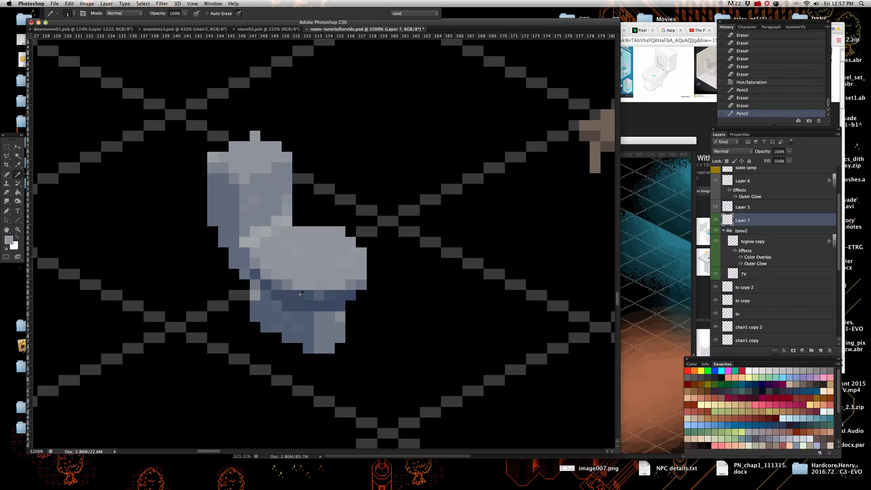
{"action": "scroll", "coordinate": [295, 309], "scroll_direction": "down", "scroll_amount": 2}
{"action": "scroll", "coordinate": [289, 318], "scroll_direction": "up", "scroll_amount": 1}
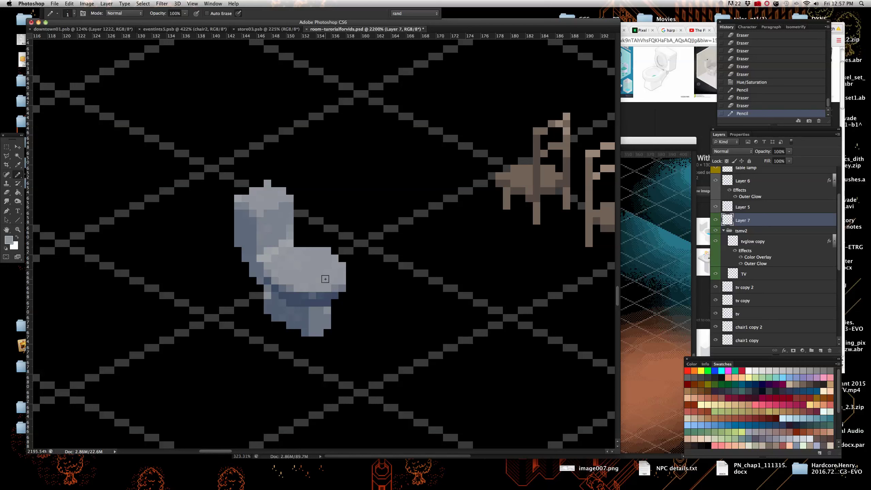
Duplicate Layer 7 and move the toilet copy 20 pixels to the left
{"action": "left_click", "coordinate": [17, 147]}
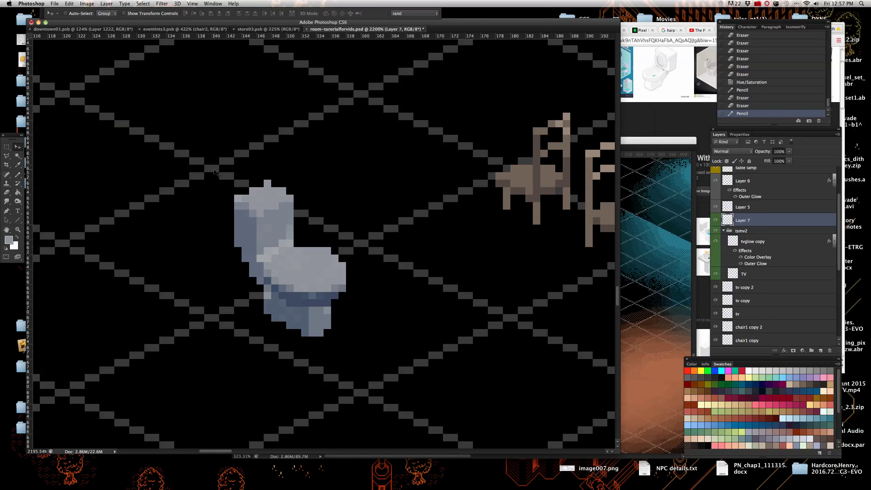
{"action": "right_click", "coordinate": [786, 220]}
{"action": "left_click", "coordinate": [762, 236]}
{"action": "left_click", "coordinate": [397, 161]}
{"action": "scroll", "coordinate": [397, 160], "scroll_direction": "down", "scroll_amount": 5}
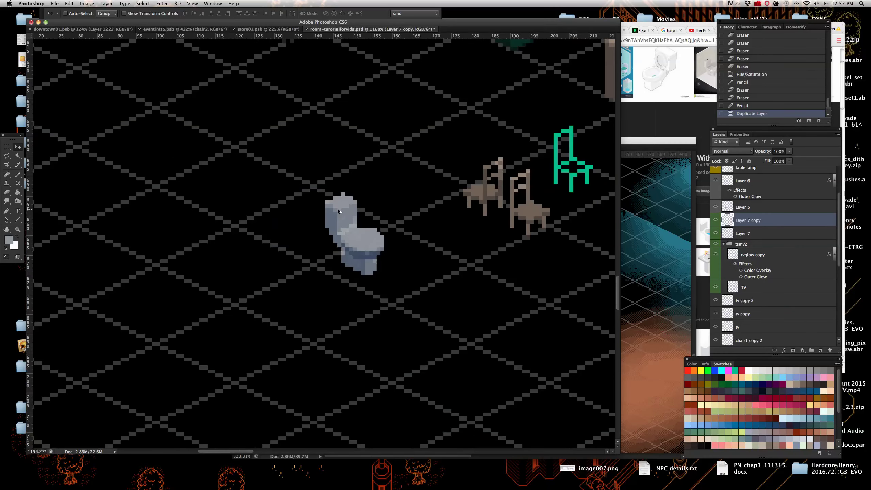
{"action": "scroll", "coordinate": [316, 211], "scroll_direction": "up", "scroll_amount": 5}
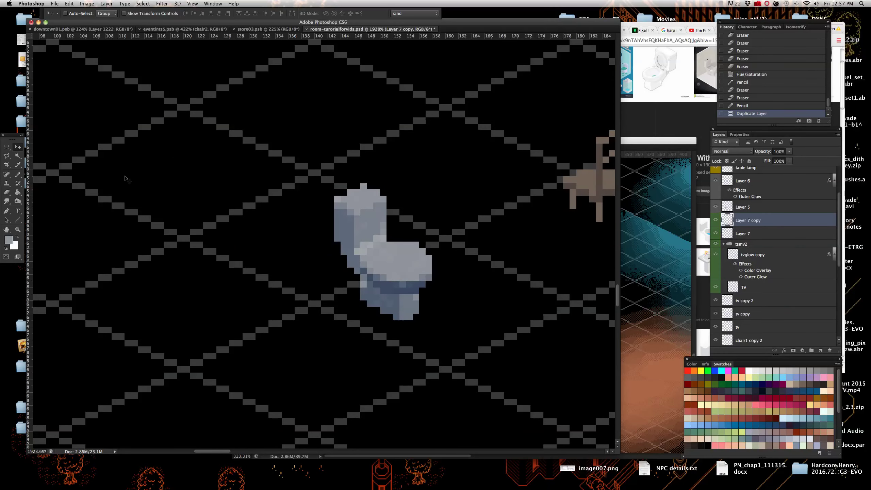
{"action": "key", "text": "shift+Left"}
{"action": "key", "text": "shift+Left"}
Lasso the toilet copy's tank, move it 10 pixels right and 5 pixels down to the other side of the bowl, and deselect
{"action": "left_click", "coordinate": [6, 147]}
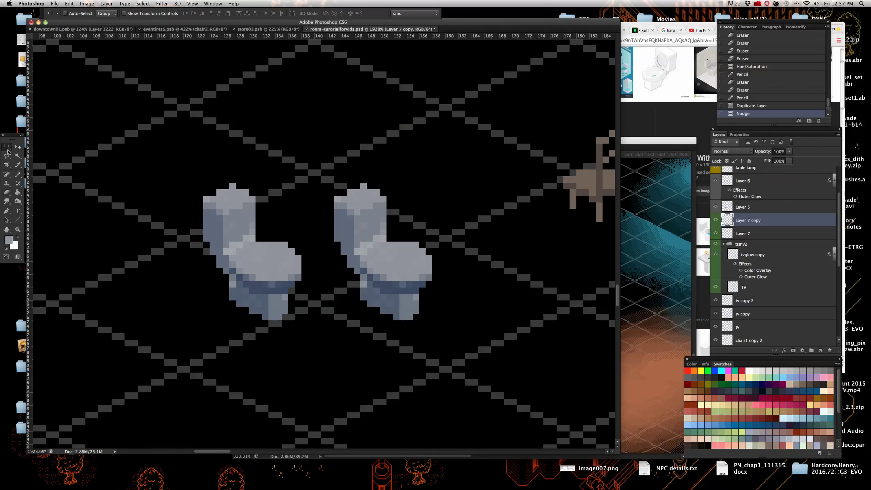
{"action": "scroll", "coordinate": [72, 216], "scroll_direction": "up", "scroll_amount": 2}
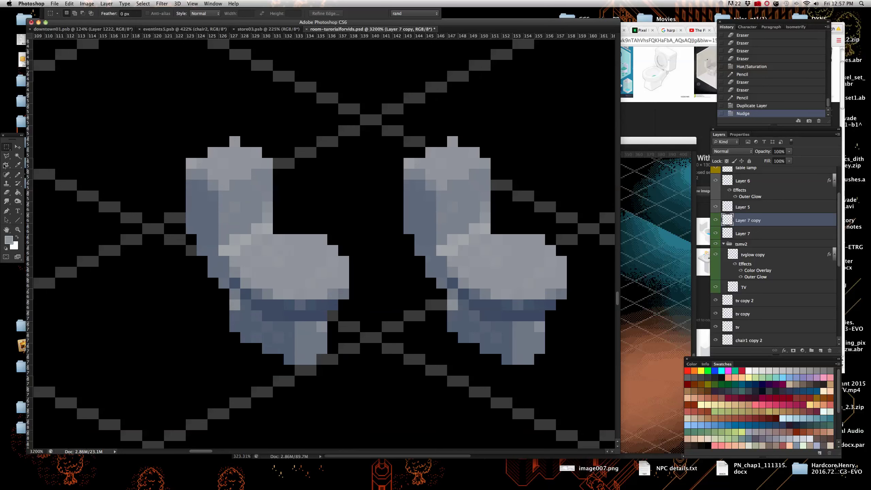
{"action": "left_click", "coordinate": [7, 156]}
{"action": "left_click", "coordinate": [201, 270]}
{"action": "left_click", "coordinate": [295, 207]}
{"action": "left_click", "coordinate": [301, 73]}
{"action": "double_click", "coordinate": [121, 116]}
{"action": "left_click", "coordinate": [17, 147]}
{"action": "key", "text": "Right"}
{"action": "key", "text": "Right"}
{"action": "key", "text": "Right"}
{"action": "key", "text": "Right"}
{"action": "key", "text": "Down"}
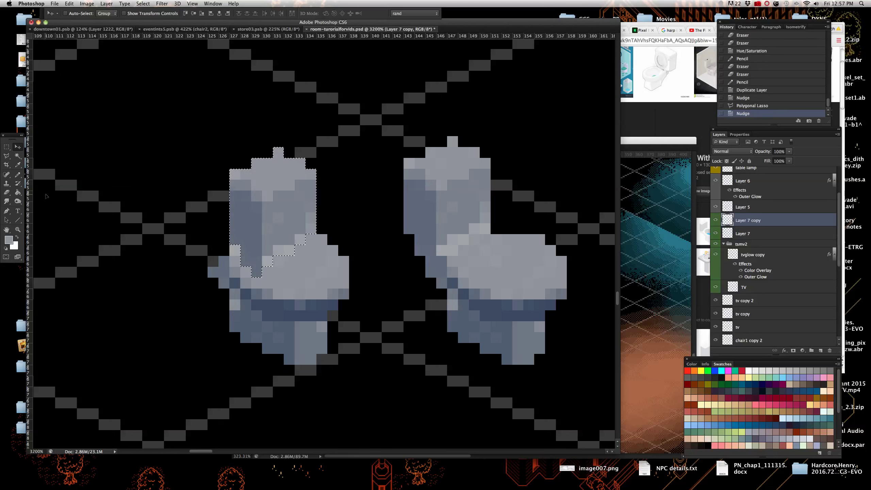
{"action": "key", "text": "Right"}
{"action": "key", "text": "Down"}
{"action": "key", "text": "Right"}
{"action": "key", "text": "Down"}
{"action": "key", "text": "Right"}
{"action": "key", "text": "Down"}
{"action": "key", "text": "Right"}
{"action": "key", "text": "Down"}
{"action": "key", "text": "Right"}
{"action": "key", "text": "Left"}
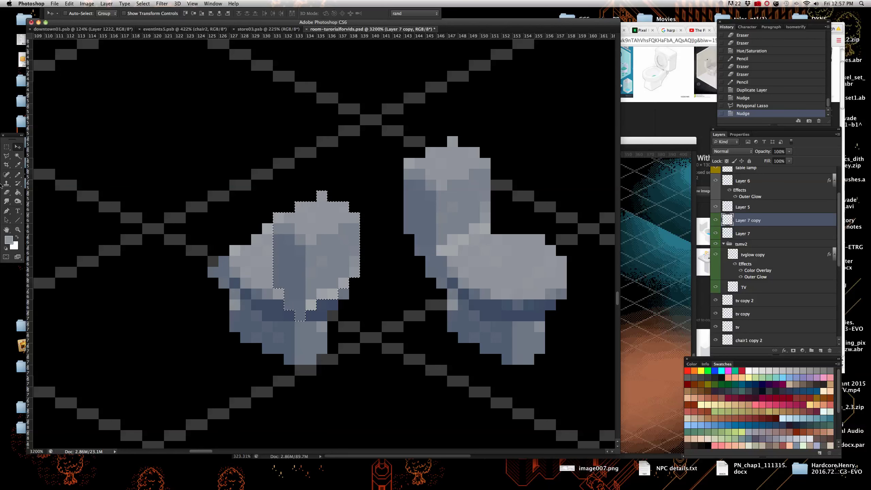
{"action": "key", "text": "Right"}
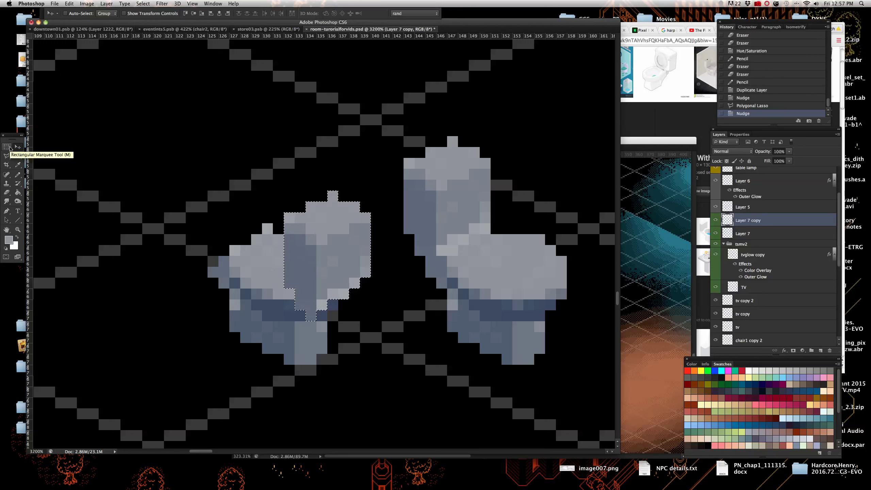
{"action": "key", "text": "Down"}
{"action": "key", "text": "Right"}
{"action": "key", "text": "Up"}
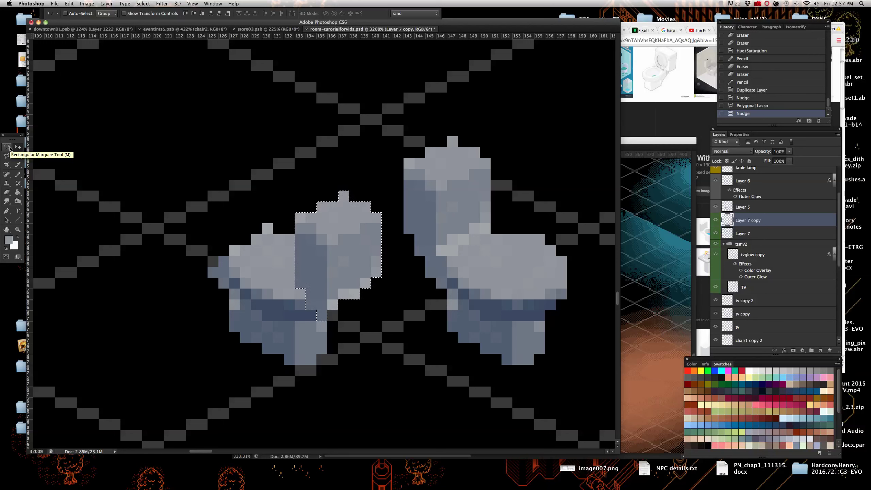
{"action": "left_click", "coordinate": [6, 147]}
{"action": "key", "text": "super+d"}
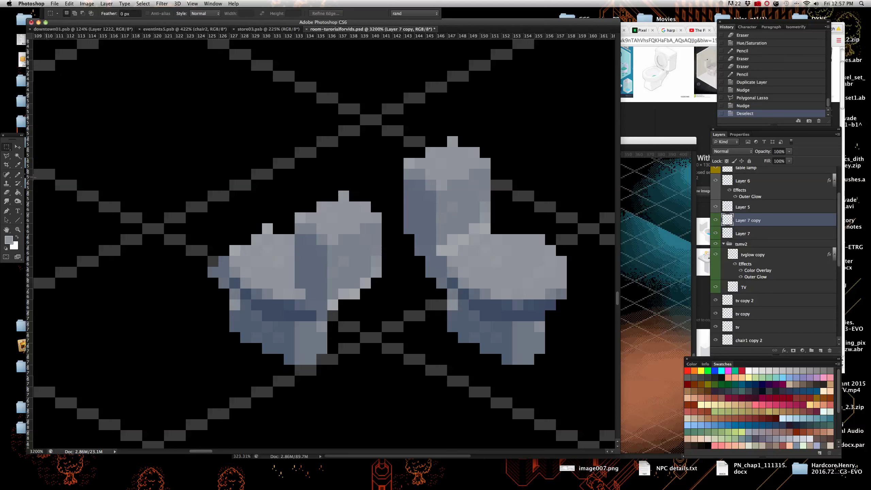
Pencil blue-grey pixels joining the copy's tank to its base and recolour the light pixels along the tank's right edge
{"action": "left_click", "coordinate": [18, 175]}
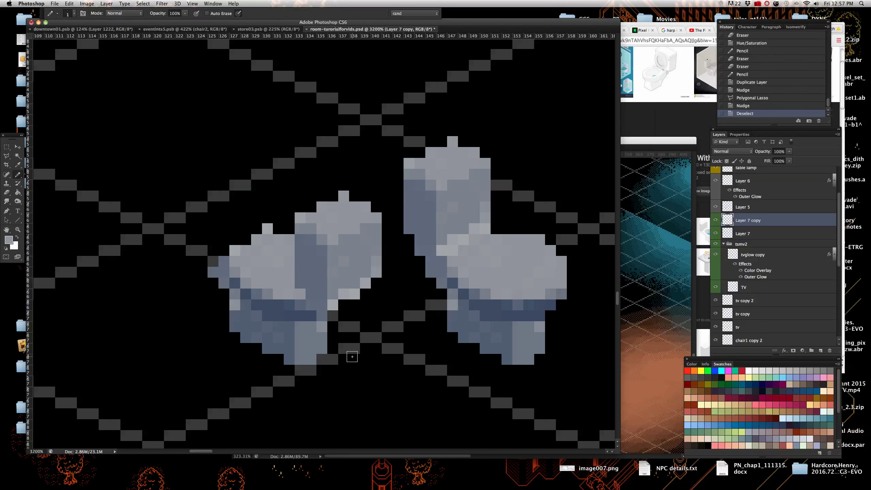
{"action": "mouse_move", "coordinate": [329, 309]}
{"action": "left_mouse_down"}
{"action": "mouse_move", "coordinate": [315, 341]}
{"action": "mouse_move", "coordinate": [339, 291]}
{"action": "mouse_move", "coordinate": [332, 310]}
{"action": "mouse_move", "coordinate": [354, 288]}
{"action": "mouse_move", "coordinate": [332, 309]}
{"action": "left_mouse_up"}
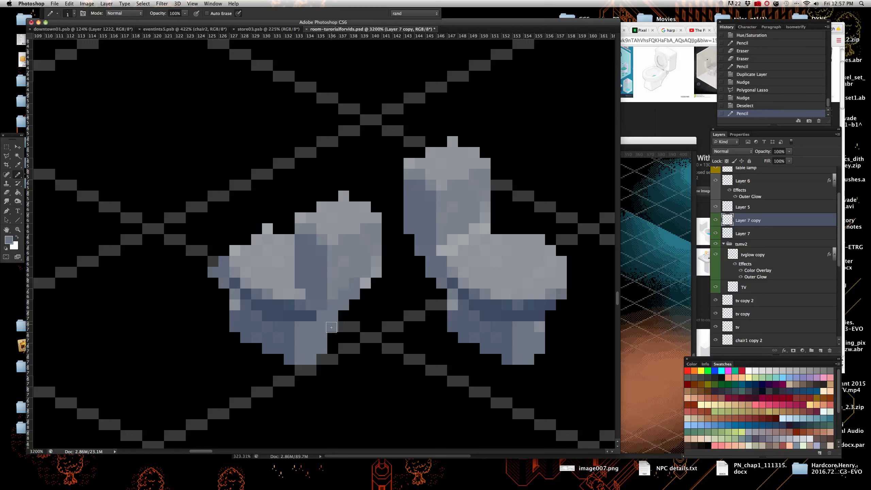
{"action": "left_click", "coordinate": [345, 316]}
{"action": "left_click", "coordinate": [365, 279]}
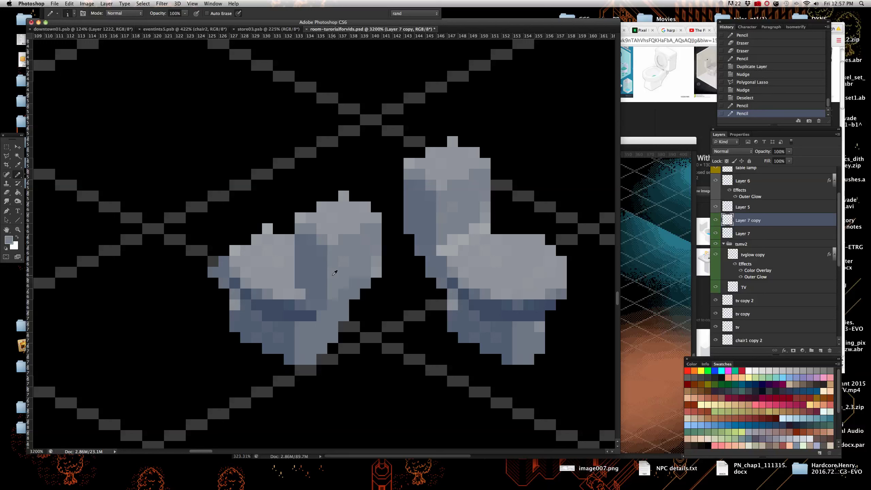
{"action": "left_click", "coordinate": [355, 281]}
{"action": "left_click", "coordinate": [376, 261]}
{"action": "left_click", "coordinate": [331, 272]}
Erase the leftover tank pixels on the left of the copy's bowl and the stray pixel above its lid
{"action": "scroll", "coordinate": [331, 271], "scroll_direction": "down", "scroll_amount": 5}
{"action": "scroll", "coordinate": [331, 272], "scroll_direction": "up", "scroll_amount": 5}
{"action": "scroll", "coordinate": [331, 272], "scroll_direction": "down", "scroll_amount": 5}
{"action": "scroll", "coordinate": [331, 272], "scroll_direction": "up", "scroll_amount": 5}
{"action": "left_click", "coordinate": [7, 193]}
{"action": "mouse_move", "coordinate": [286, 268]}
{"action": "left_mouse_down"}
{"action": "mouse_move", "coordinate": [286, 277]}
{"action": "mouse_move", "coordinate": [272, 275]}
{"action": "mouse_move", "coordinate": [273, 285]}
{"action": "left_mouse_up"}
{"action": "left_click", "coordinate": [297, 305]}
{"action": "left_click", "coordinate": [328, 236]}
{"action": "left_click", "coordinate": [296, 257]}
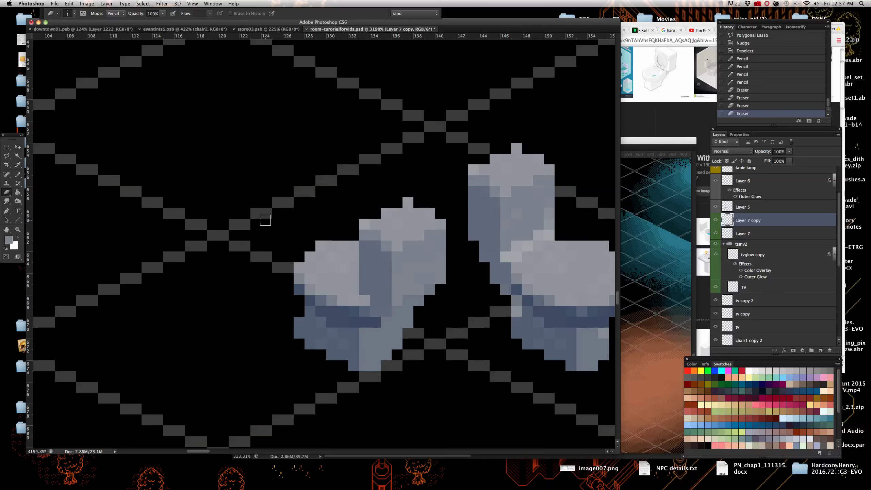
Examine the rearranged toilet copy beside the original at several zoom levels
{"action": "scroll", "coordinate": [286, 247], "scroll_direction": "down", "scroll_amount": 10}
{"action": "scroll", "coordinate": [320, 204], "scroll_direction": "up", "scroll_amount": 6}
{"action": "scroll", "coordinate": [272, 210], "scroll_direction": "down", "scroll_amount": 10}
{"action": "scroll", "coordinate": [260, 227], "scroll_direction": "up", "scroll_amount": 9}
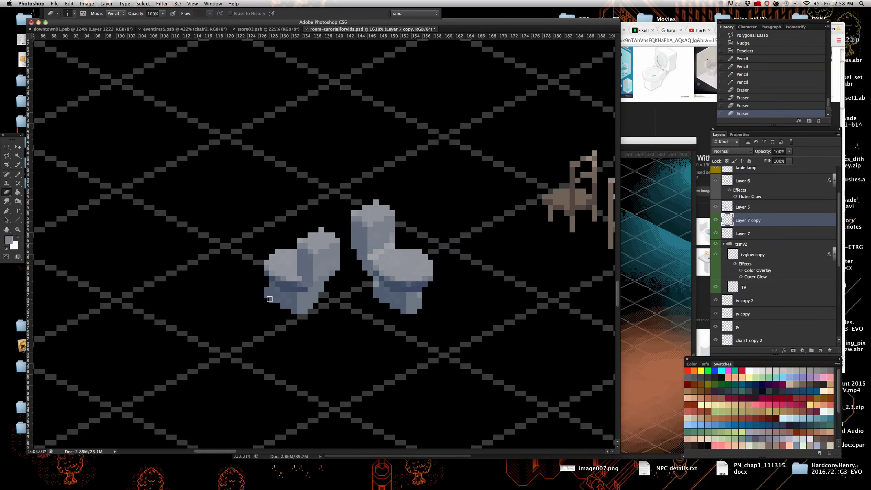
{"action": "scroll", "coordinate": [270, 298], "scroll_direction": "down", "scroll_amount": 4}
{"action": "scroll", "coordinate": [252, 303], "scroll_direction": "up", "scroll_amount": 6}
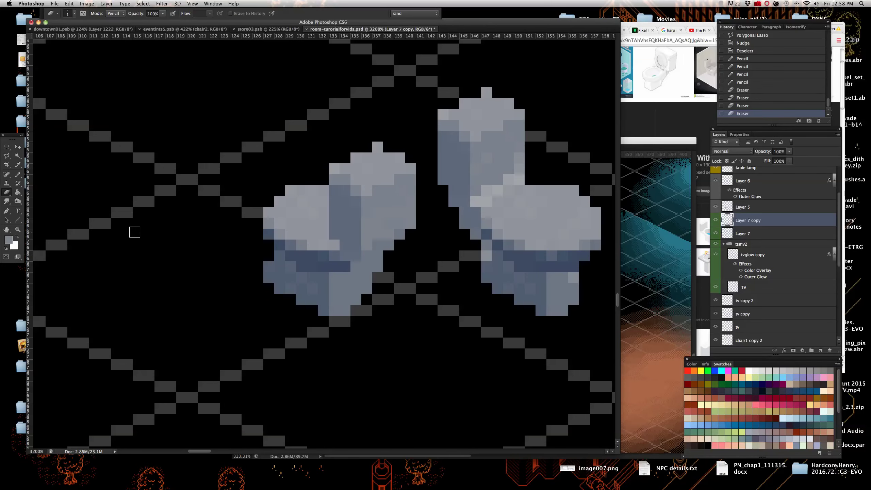
{"action": "scroll", "coordinate": [67, 221], "scroll_direction": "down", "scroll_amount": 8}
{"action": "scroll", "coordinate": [179, 210], "scroll_direction": "up", "scroll_amount": 6}
Shade the copy's stepped lower right edge, from the base up to the tank, with blue-grey pencil pixels
{"action": "left_click", "coordinate": [18, 175]}
{"action": "scroll", "coordinate": [224, 238], "scroll_direction": "up", "scroll_amount": 3}
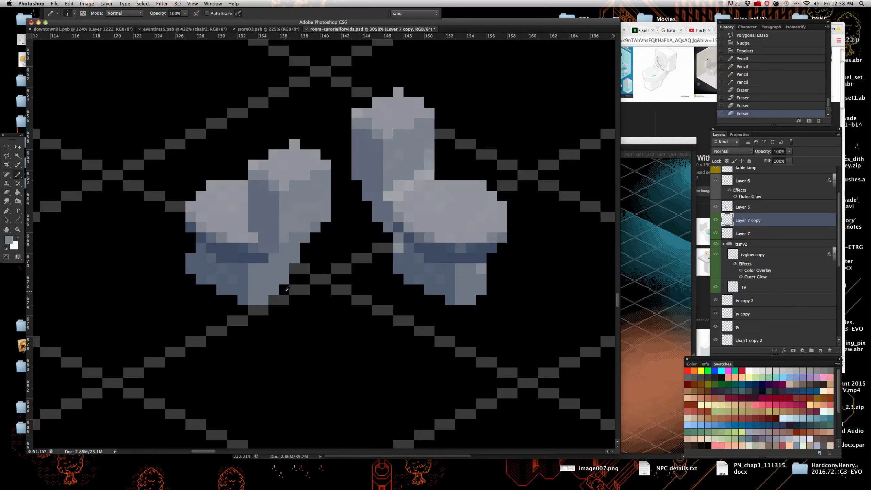
{"action": "scroll", "coordinate": [265, 281], "scroll_direction": "down", "scroll_amount": 6}
{"action": "scroll", "coordinate": [271, 288], "scroll_direction": "up", "scroll_amount": 6}
{"action": "left_click", "coordinate": [276, 304]}
{"action": "left_click", "coordinate": [287, 292]}
{"action": "left_click", "coordinate": [298, 274]}
{"action": "left_click", "coordinate": [308, 251]}
{"action": "left_click", "coordinate": [317, 236]}
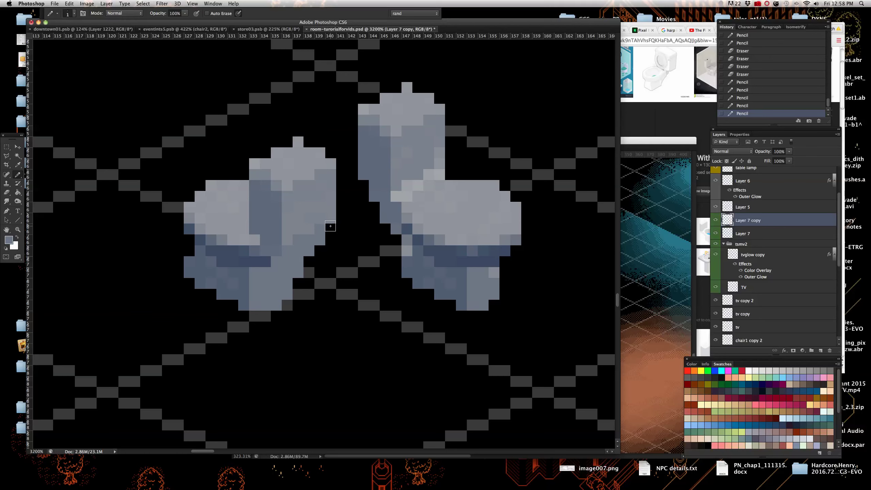
{"action": "left_click", "coordinate": [329, 217]}
Pencil a grey pixel on the right face of the copy's tank to even out its shading
{"action": "scroll", "coordinate": [329, 218], "scroll_direction": "down", "scroll_amount": 5}
{"action": "scroll", "coordinate": [268, 236], "scroll_direction": "up", "scroll_amount": 4}
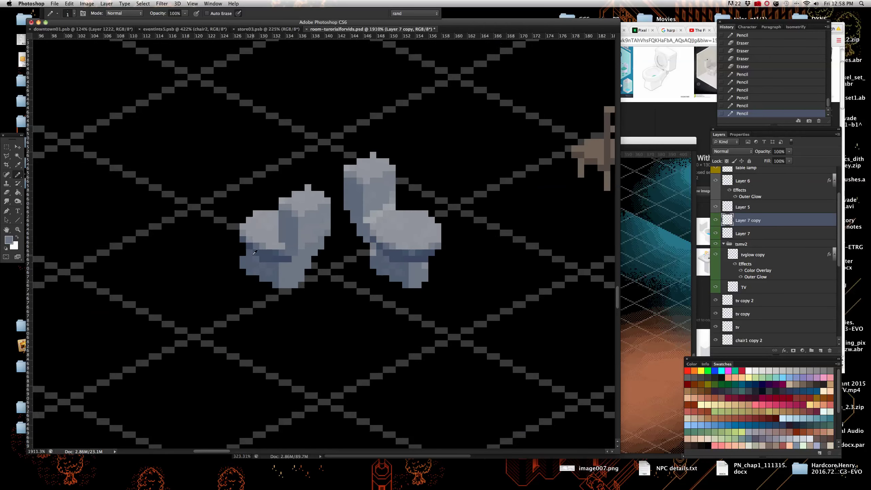
{"action": "scroll", "coordinate": [322, 210], "scroll_direction": "up", "scroll_amount": 2}
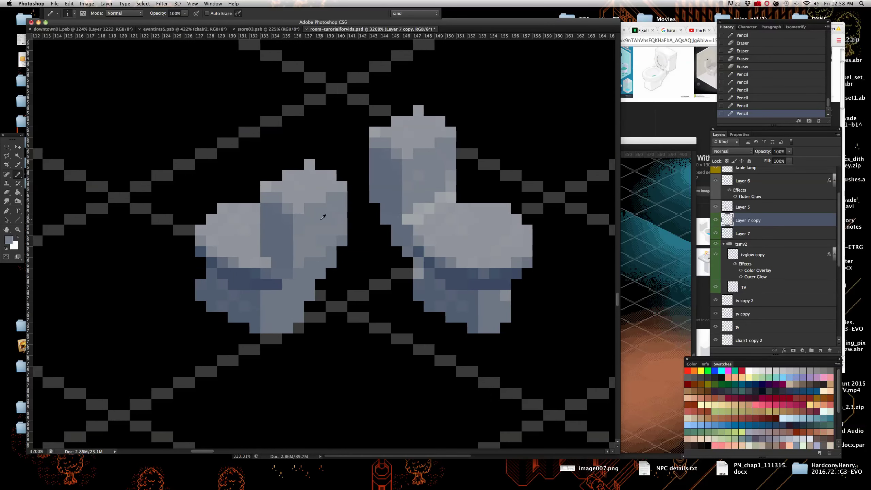
{"action": "left_click", "coordinate": [321, 226]}
{"action": "scroll", "coordinate": [319, 228], "scroll_direction": "down", "scroll_amount": 4}
{"action": "scroll", "coordinate": [309, 239], "scroll_direction": "up", "scroll_amount": 3}
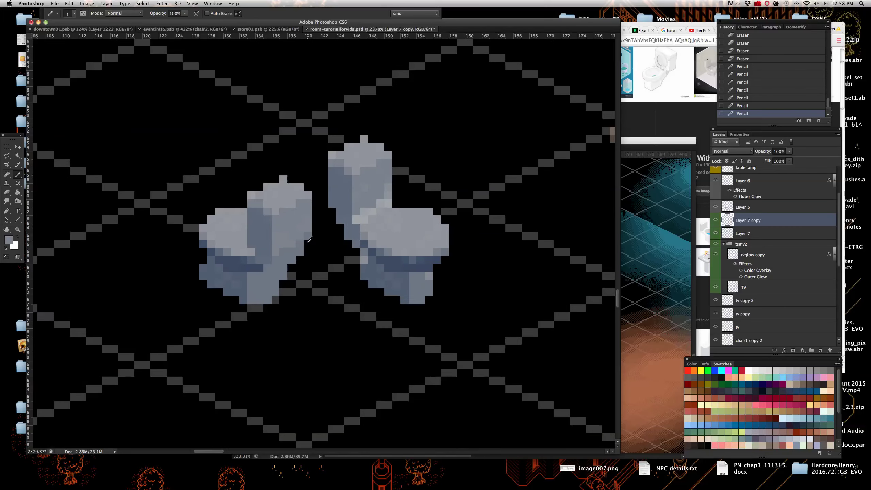
Compare the silhouettes and shading of both toilets against the isometric grid
{"action": "left_click", "coordinate": [17, 148]}
{"action": "scroll", "coordinate": [239, 273], "scroll_direction": "down", "scroll_amount": 4}
{"action": "scroll", "coordinate": [250, 265], "scroll_direction": "down", "scroll_amount": 3}
{"action": "scroll", "coordinate": [315, 268], "scroll_direction": "up", "scroll_amount": 4}
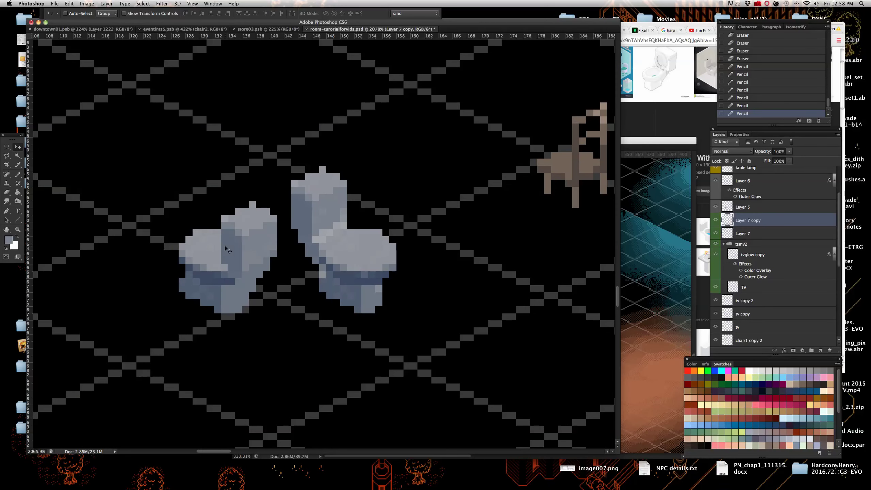
{"action": "scroll", "coordinate": [310, 303], "scroll_direction": "down", "scroll_amount": 3}
{"action": "scroll", "coordinate": [321, 301], "scroll_direction": "up", "scroll_amount": 2}
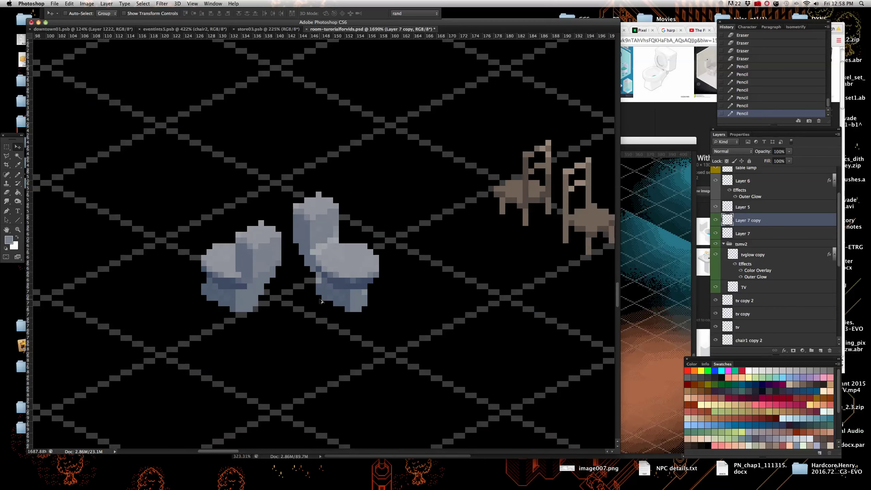
{"action": "scroll", "coordinate": [323, 302], "scroll_direction": "down", "scroll_amount": 4}
{"action": "scroll", "coordinate": [308, 311], "scroll_direction": "up", "scroll_amount": 4}
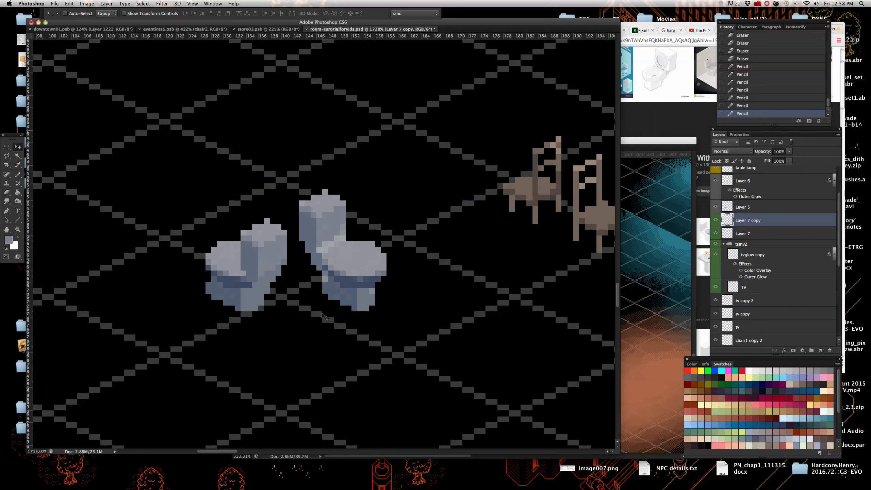
{"action": "scroll", "coordinate": [322, 312], "scroll_direction": "down", "scroll_amount": 3}
{"action": "scroll", "coordinate": [309, 312], "scroll_direction": "up", "scroll_amount": 3}
Erase one pixel at the upper left corner of the copy's seat lid to round it
{"action": "left_click", "coordinate": [7, 192]}
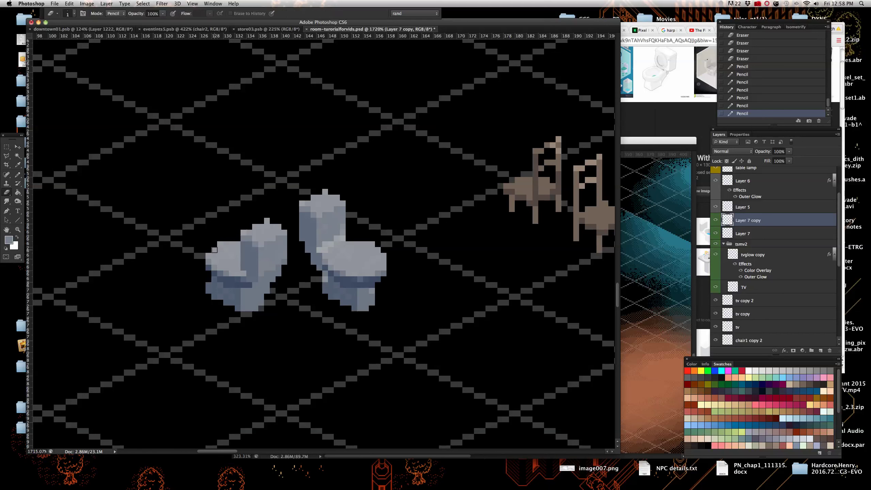
{"action": "left_click", "coordinate": [219, 243]}
{"action": "left_click", "coordinate": [17, 146]}
{"action": "scroll", "coordinate": [96, 203], "scroll_direction": "down", "scroll_amount": 2}
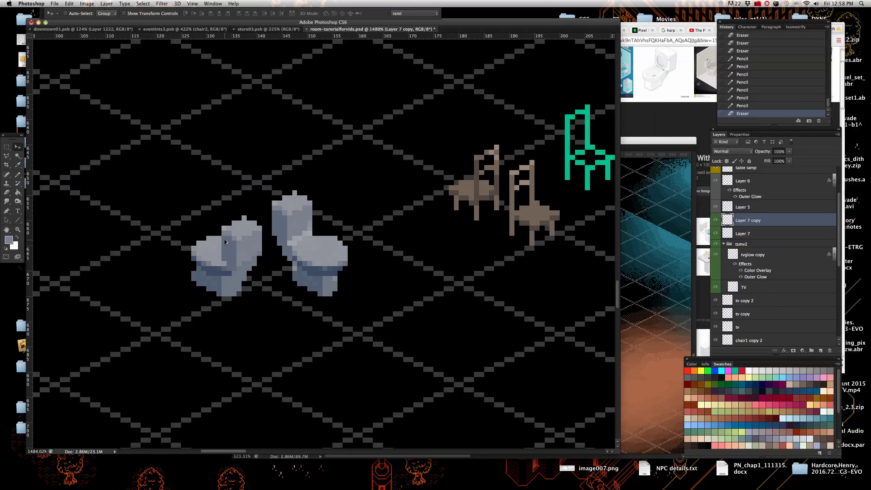
Sample the tank's grey shading and pencil two pixels along the edges of its front-right face on the left toilet
{"action": "scroll", "coordinate": [225, 242], "scroll_direction": "up", "scroll_amount": 1}
{"action": "scroll", "coordinate": [252, 255], "scroll_direction": "down", "scroll_amount": 3}
{"action": "scroll", "coordinate": [290, 245], "scroll_direction": "up", "scroll_amount": 5}
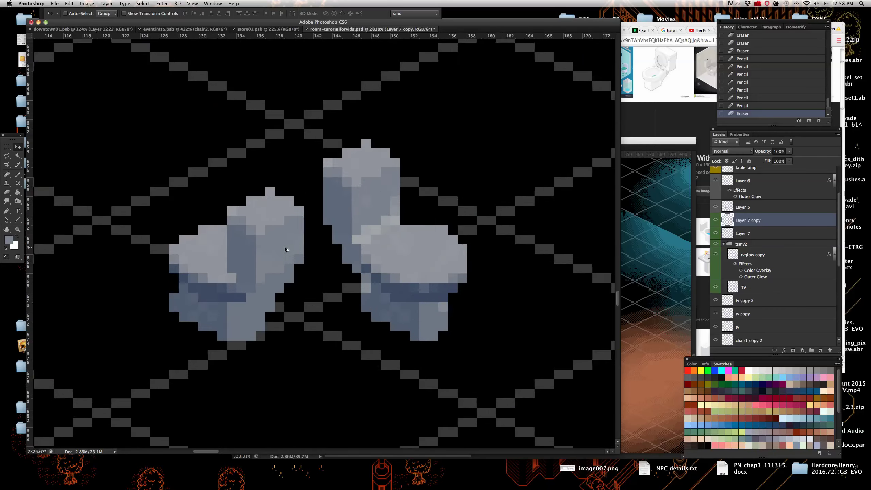
{"action": "scroll", "coordinate": [290, 245], "scroll_direction": "down", "scroll_amount": 3}
{"action": "scroll", "coordinate": [290, 246], "scroll_direction": "up", "scroll_amount": 4}
{"action": "left_click", "coordinate": [18, 174]}
{"action": "left_click", "coordinate": [266, 242], "text": "alt"}
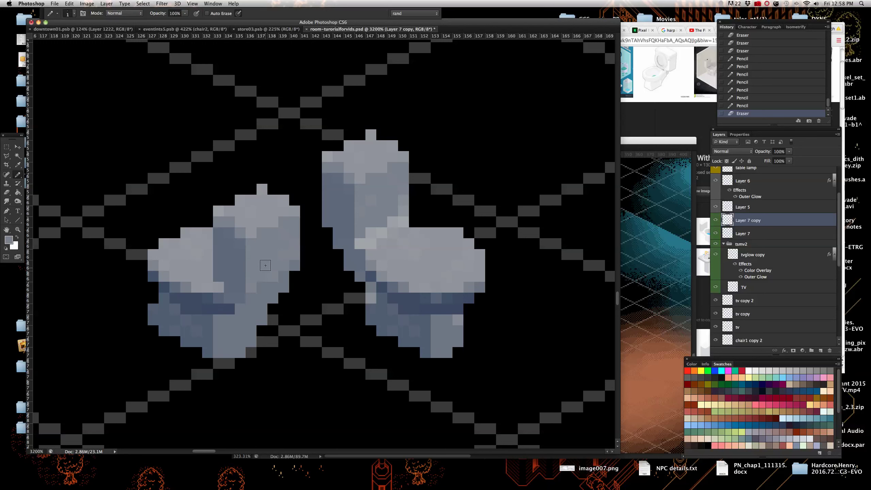
{"action": "left_click", "coordinate": [290, 252]}
{"action": "left_click", "coordinate": [252, 279]}
Pencil grey shading pixels along the lower rim of the left toilet's seat, from the tank around to its front corner
{"action": "key", "text": "h"}
{"action": "left_click_drag", "start_coordinate": [267, 242], "coordinate": [263, 260]}
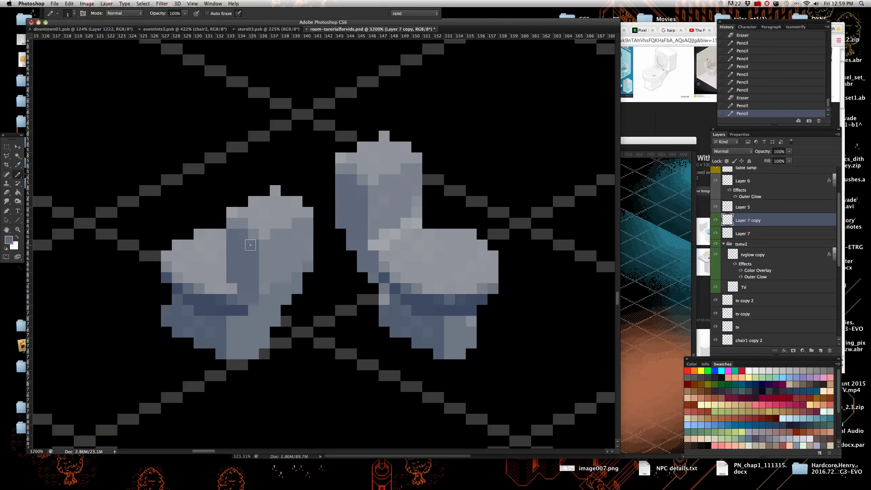
{"action": "left_click", "coordinate": [243, 282]}
{"action": "left_click", "coordinate": [246, 292]}
{"action": "left_click", "coordinate": [222, 300]}
{"action": "left_click", "coordinate": [192, 288]}
{"action": "left_click", "coordinate": [170, 274]}
{"action": "left_click", "coordinate": [167, 268]}
Examine both toilets alongside the other furniture on the isometric grid, checking how their shapes and shading read
{"action": "scroll", "coordinate": [243, 282], "scroll_direction": "down", "scroll_amount": 3}
{"action": "scroll", "coordinate": [280, 237], "scroll_direction": "down", "scroll_amount": 4}
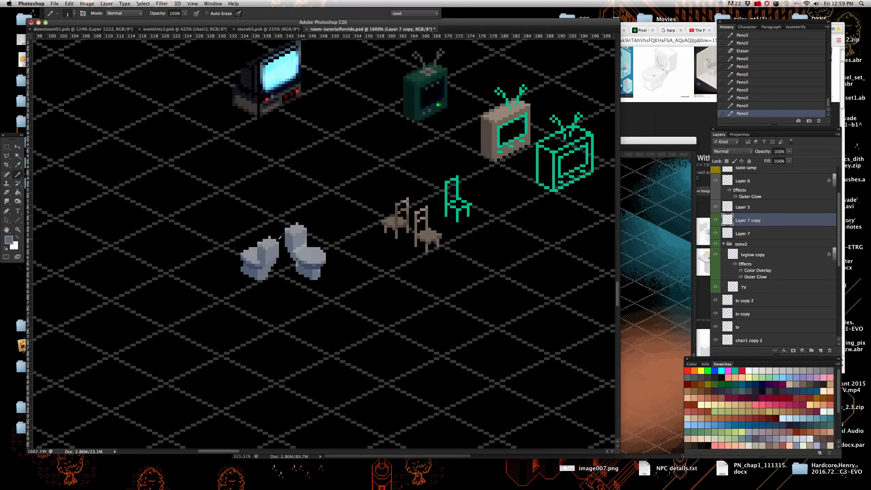
{"action": "scroll", "coordinate": [341, 247], "scroll_direction": "up", "scroll_amount": 4}
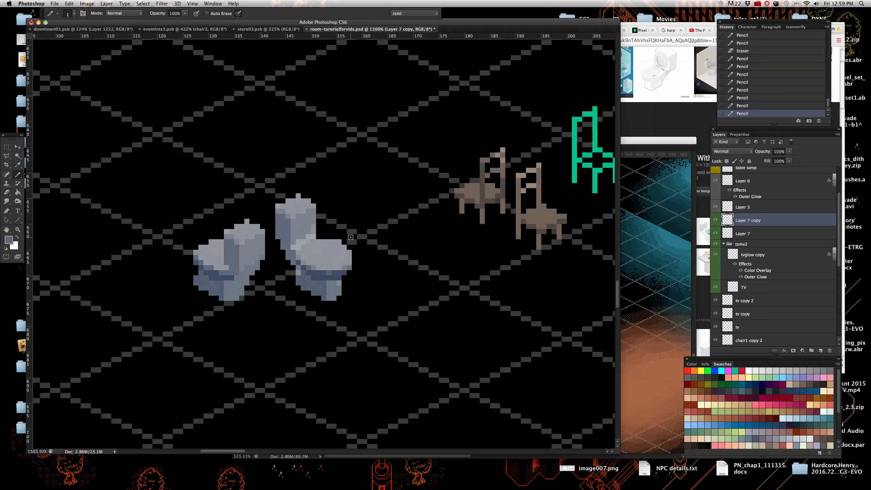
{"action": "scroll", "coordinate": [339, 257], "scroll_direction": "down", "scroll_amount": 5}
{"action": "scroll", "coordinate": [326, 247], "scroll_direction": "up", "scroll_amount": 3}
{"action": "scroll", "coordinate": [318, 241], "scroll_direction": "down", "scroll_amount": 1}
{"action": "scroll", "coordinate": [318, 241], "scroll_direction": "down", "scroll_amount": 1}
{"action": "scroll", "coordinate": [313, 210], "scroll_direction": "up", "scroll_amount": 2}
{"action": "scroll", "coordinate": [343, 199], "scroll_direction": "down", "scroll_amount": 2}
{"action": "scroll", "coordinate": [377, 185], "scroll_direction": "up", "scroll_amount": 3}
{"action": "scroll", "coordinate": [423, 166], "scroll_direction": "down", "scroll_amount": 2}
{"action": "scroll", "coordinate": [423, 166], "scroll_direction": "up", "scroll_amount": 2}
{"action": "scroll", "coordinate": [436, 173], "scroll_direction": "down", "scroll_amount": 2}
{"action": "scroll", "coordinate": [453, 182], "scroll_direction": "up", "scroll_amount": 3}
{"action": "scroll", "coordinate": [470, 191], "scroll_direction": "up", "scroll_amount": 2}
{"action": "scroll", "coordinate": [469, 191], "scroll_direction": "down", "scroll_amount": 4}
{"action": "scroll", "coordinate": [477, 223], "scroll_direction": "up", "scroll_amount": 4}
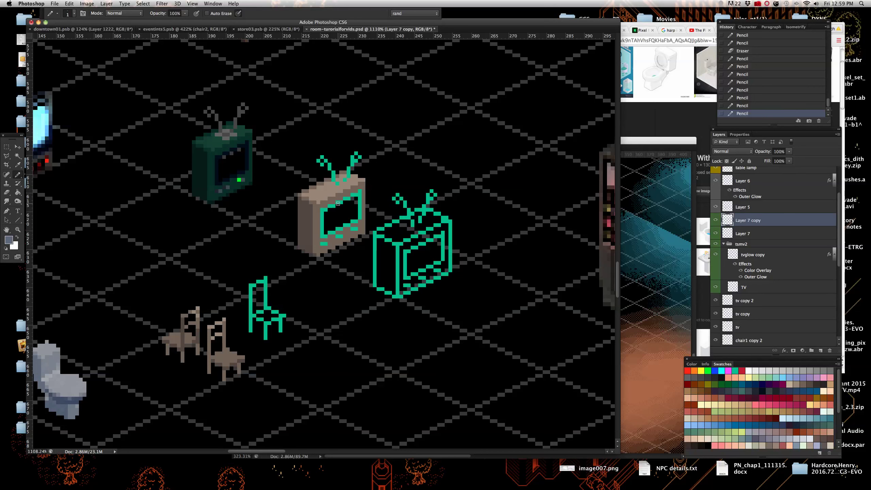
Examine the green television beside its beige and outlined versions, comparing casing, screen and antenna shapes
{"action": "scroll", "coordinate": [328, 212], "scroll_direction": "up", "scroll_amount": 5}
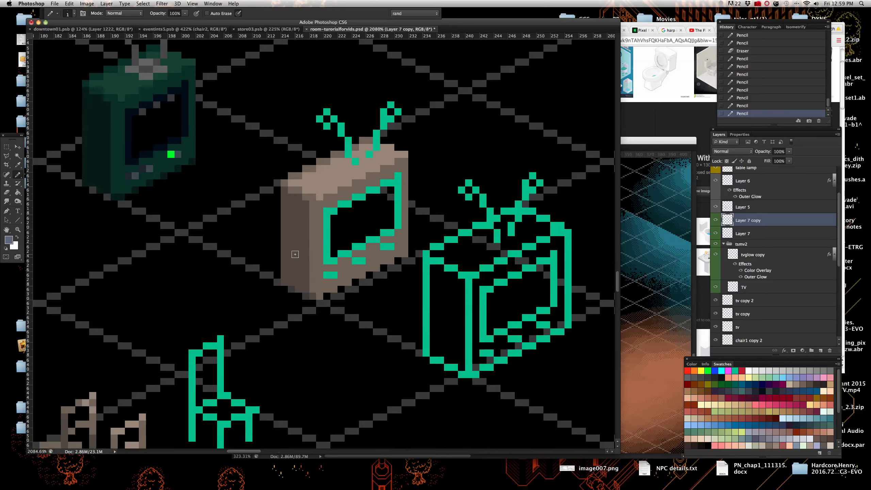
{"action": "scroll", "coordinate": [299, 254], "scroll_direction": "down", "scroll_amount": 3}
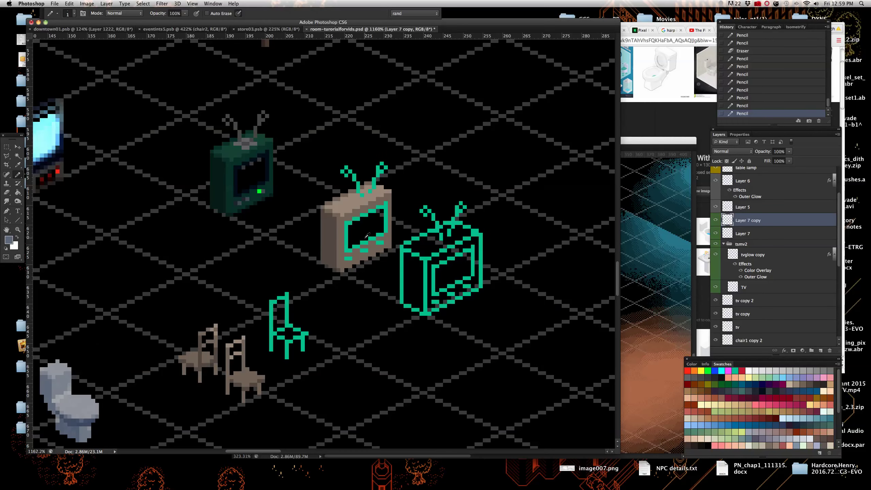
{"action": "scroll", "coordinate": [175, 165], "scroll_direction": "up", "scroll_amount": 2}
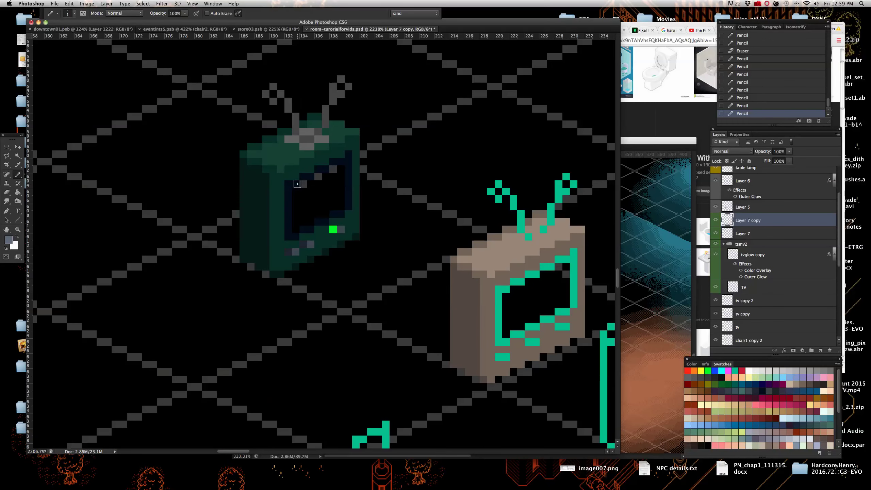
{"action": "scroll", "coordinate": [302, 184], "scroll_direction": "up", "scroll_amount": 1}
{"action": "scroll", "coordinate": [311, 181], "scroll_direction": "down", "scroll_amount": 3}
{"action": "scroll", "coordinate": [310, 181], "scroll_direction": "up", "scroll_amount": 1}
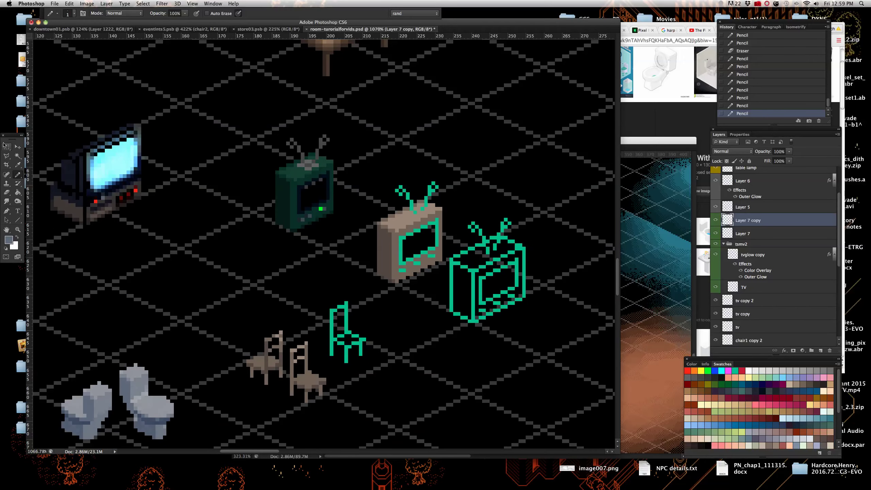
{"action": "left_click", "coordinate": [15, 149]}
{"action": "scroll", "coordinate": [302, 224], "scroll_direction": "down", "scroll_amount": 3}
{"action": "scroll", "coordinate": [301, 224], "scroll_direction": "up", "scroll_amount": 2}
{"action": "scroll", "coordinate": [301, 223], "scroll_direction": "down", "scroll_amount": 1}
{"action": "scroll", "coordinate": [355, 238], "scroll_direction": "up", "scroll_amount": 3}
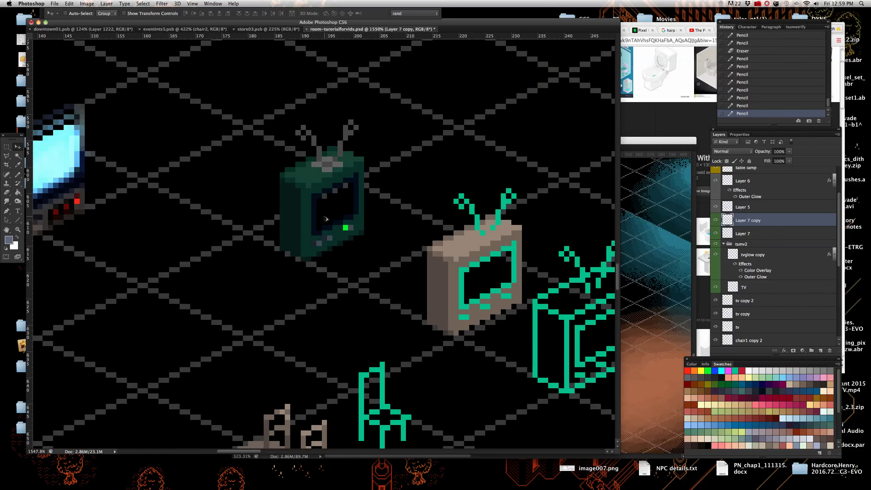
{"action": "scroll", "coordinate": [355, 238], "scroll_direction": "down", "scroll_amount": 3}
{"action": "scroll", "coordinate": [322, 219], "scroll_direction": "up", "scroll_amount": 3}
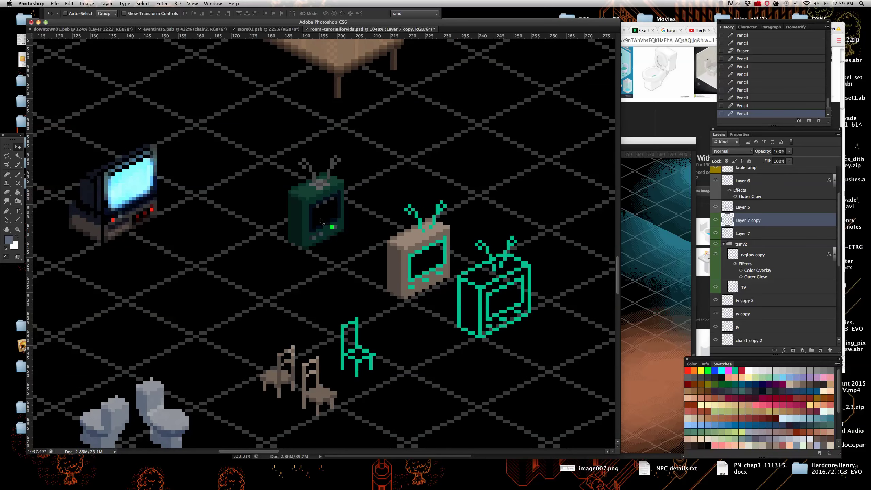
{"action": "scroll", "coordinate": [310, 219], "scroll_direction": "up", "scroll_amount": 3}
{"action": "scroll", "coordinate": [307, 219], "scroll_direction": "down", "scroll_amount": 2}
{"action": "scroll", "coordinate": [308, 219], "scroll_direction": "down", "scroll_amount": 1}
{"action": "scroll", "coordinate": [302, 228], "scroll_direction": "up", "scroll_amount": 4}
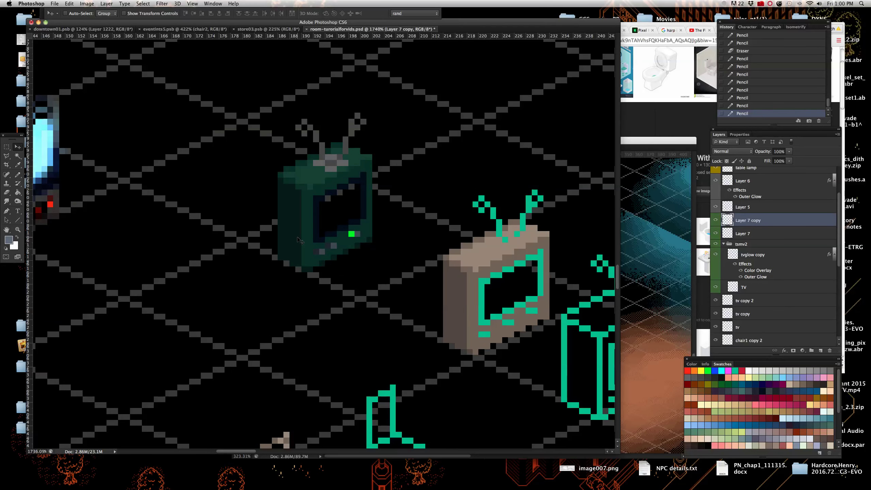
Select the green television's layer and inspect the glowing screen and casing of the retro television
{"action": "right_click", "coordinate": [300, 240]}
{"action": "left_click", "coordinate": [311, 241]}
{"action": "scroll", "coordinate": [301, 267], "scroll_direction": "down", "scroll_amount": 3}
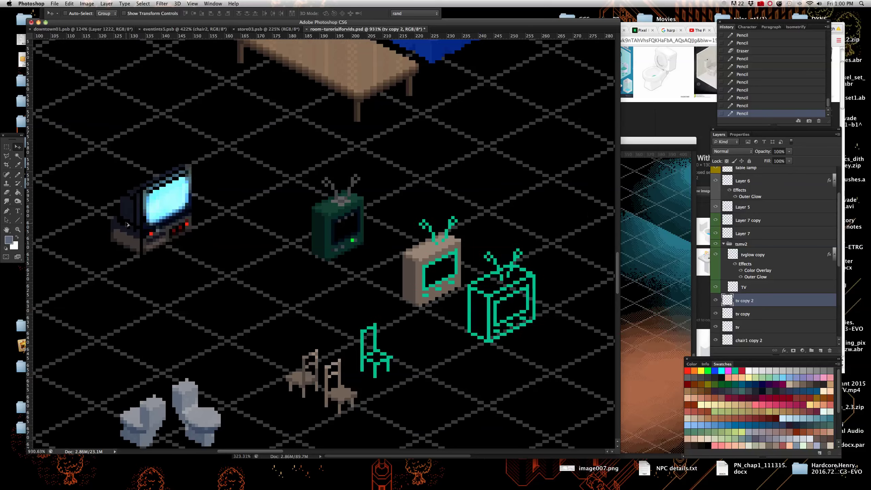
{"action": "scroll", "coordinate": [171, 239], "scroll_direction": "up", "scroll_amount": 5}
{"action": "scroll", "coordinate": [257, 226], "scroll_direction": "down", "scroll_amount": 3}
{"action": "scroll", "coordinate": [266, 225], "scroll_direction": "up", "scroll_amount": 4}
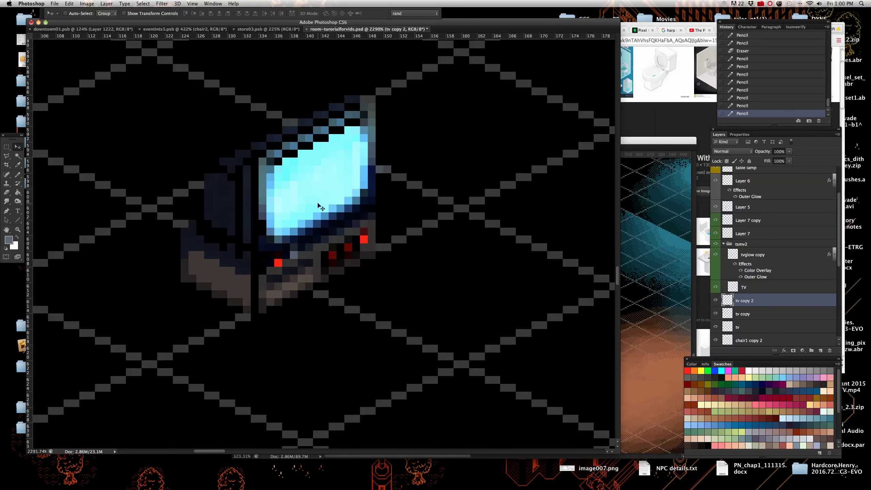
Switch to Chrome to view the isometric retro TV and VCR reference, and compare it with the glowing television in Photoshop
{"action": "left_click", "coordinate": [655, 121]}
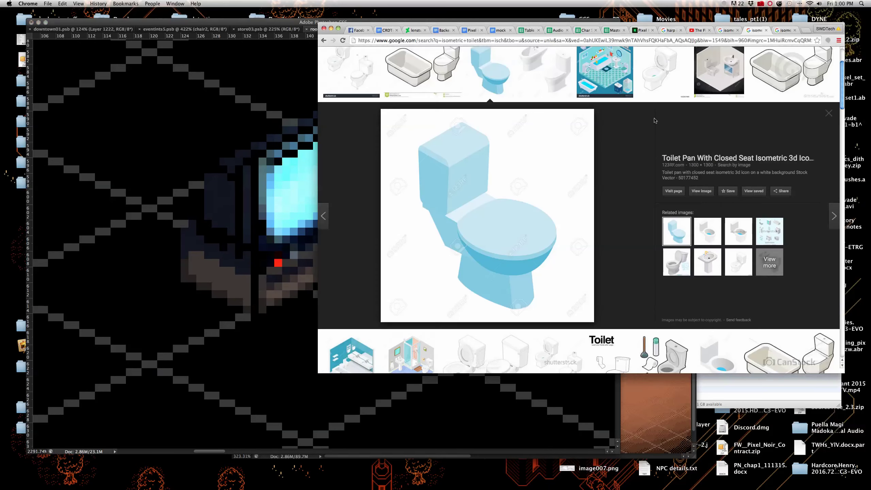
{"action": "left_click", "coordinate": [725, 29]}
{"action": "scroll", "coordinate": [514, 253], "scroll_direction": "up", "scroll_amount": 1}
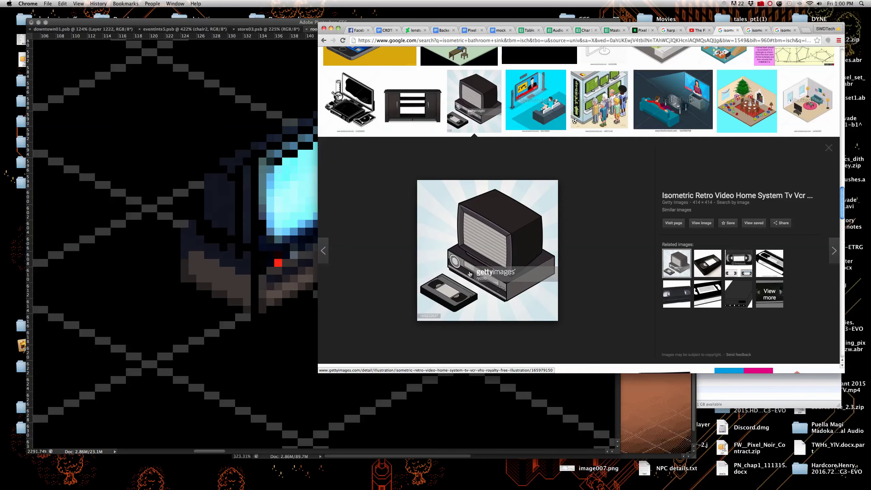
{"action": "left_click", "coordinate": [303, 264]}
{"action": "scroll", "coordinate": [274, 261], "scroll_direction": "down", "scroll_amount": 3}
{"action": "scroll", "coordinate": [285, 254], "scroll_direction": "up", "scroll_amount": 2}
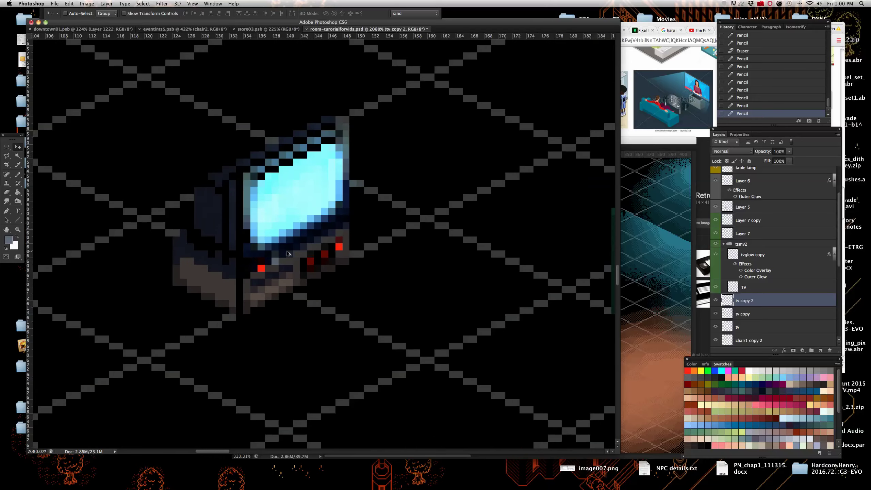
{"action": "scroll", "coordinate": [285, 254], "scroll_direction": "up", "scroll_amount": 2}
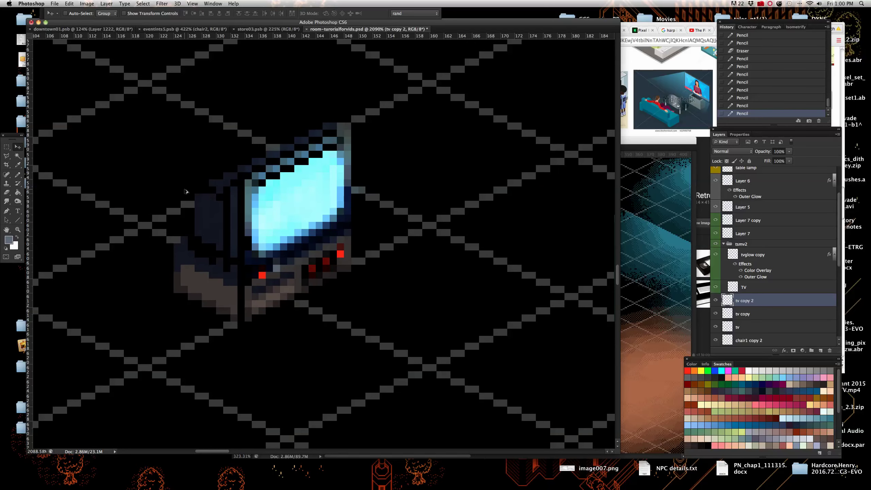
Nudge the tvglow copy layer sideways off the retro television's screen
{"action": "scroll", "coordinate": [185, 192], "scroll_direction": "down", "scroll_amount": 3}
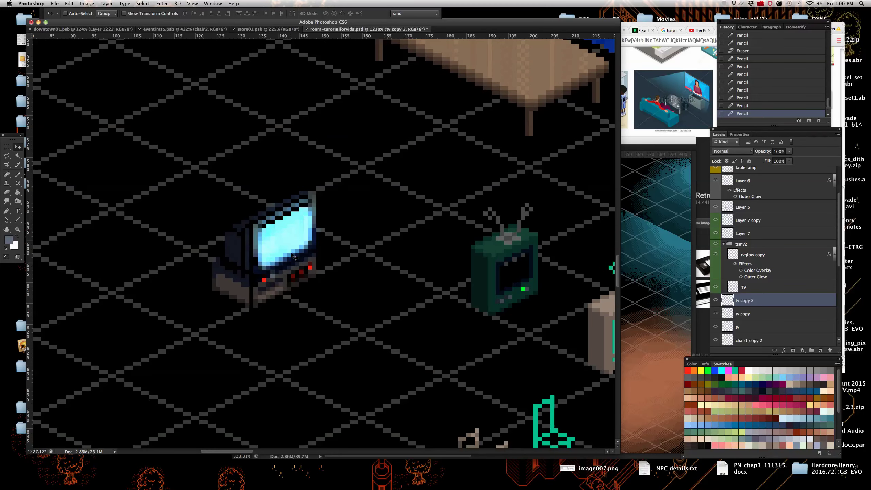
{"action": "right_click", "coordinate": [289, 232]}
{"action": "left_click", "coordinate": [291, 236]}
{"action": "key", "text": "shift+Right"}
{"action": "key", "text": "shift+Right"}
{"action": "key", "text": "ctrl+z"}
{"action": "key", "text": "ctrl+z"}
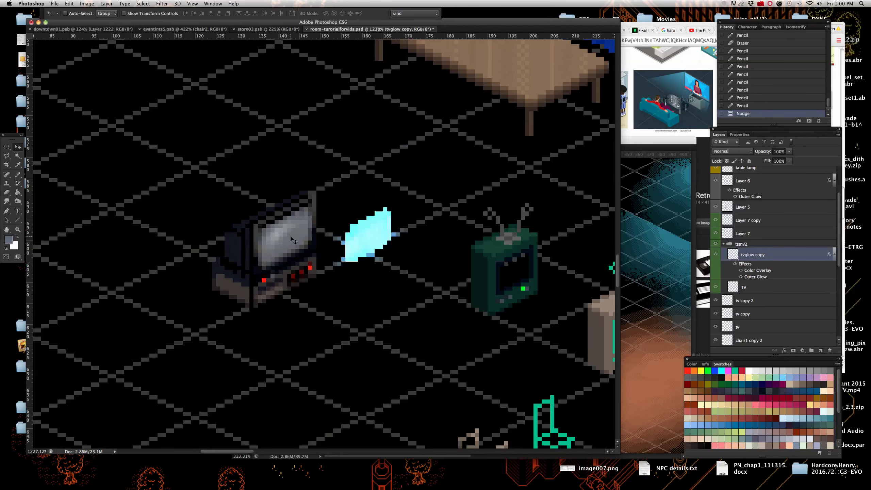
Select the retro television's TV layer, nudge it sideways and back, and compare the unlit set with its separate glow
{"action": "right_click", "coordinate": [287, 239]}
{"action": "left_click", "coordinate": [289, 240]}
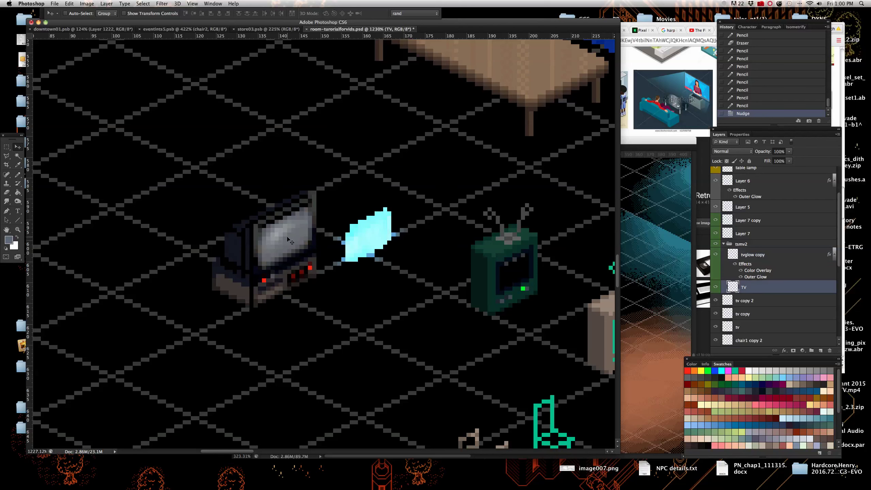
{"action": "key", "text": "shift+Left"}
{"action": "key", "text": "shift+Right"}
{"action": "scroll", "coordinate": [290, 241], "scroll_direction": "down", "scroll_amount": 5}
{"action": "scroll", "coordinate": [308, 245], "scroll_direction": "up", "scroll_amount": 5}
{"action": "scroll", "coordinate": [329, 249], "scroll_direction": "down", "scroll_amount": 5}
{"action": "scroll", "coordinate": [353, 252], "scroll_direction": "up", "scroll_amount": 5}
{"action": "scroll", "coordinate": [353, 252], "scroll_direction": "down", "scroll_amount": 5}
{"action": "scroll", "coordinate": [350, 250], "scroll_direction": "up", "scroll_amount": 5}
Return the tvglow copy layer to its place over the retro television's screen
{"action": "right_click", "coordinate": [349, 248]}
{"action": "left_click", "coordinate": [353, 250]}
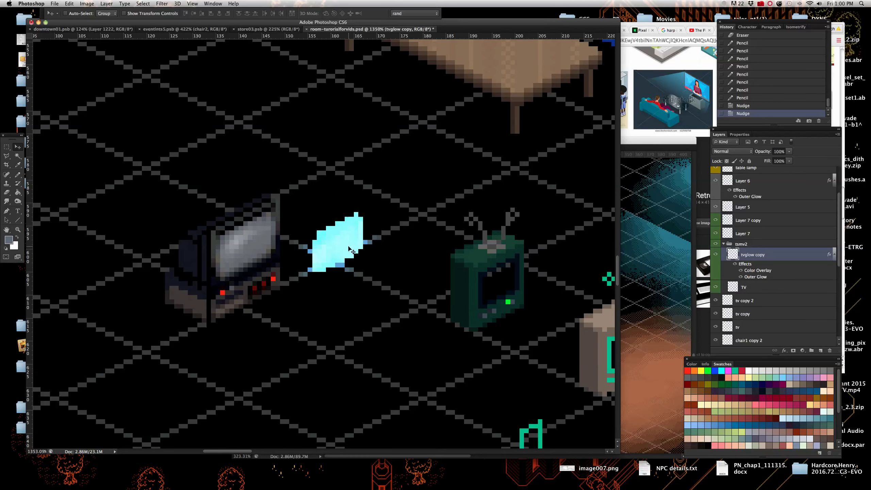
{"action": "key", "text": "shift+Left"}
{"action": "key", "text": "shift+Left"}
{"action": "key", "text": "ctrl+z"}
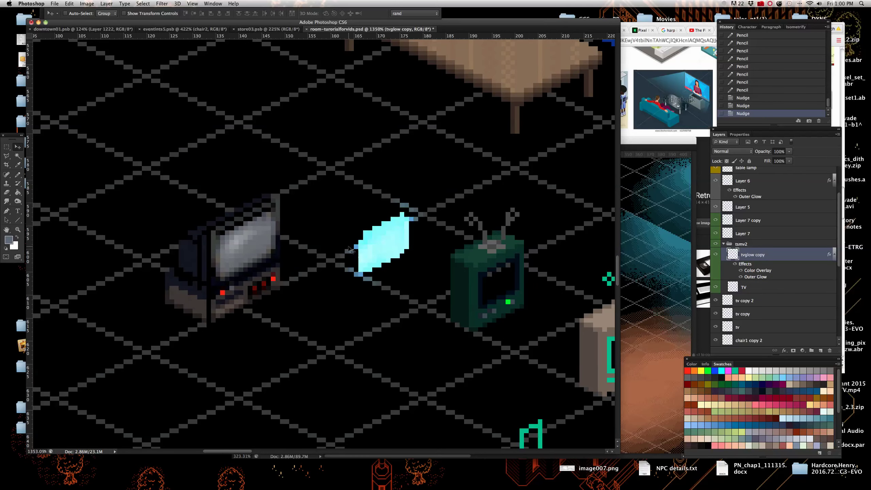
{"action": "key", "text": "ctrl+z"}
Select the black screen area of the green television on the tv copy 2 layer with the Magic Wand
{"action": "scroll", "coordinate": [349, 249], "scroll_direction": "down", "scroll_amount": 5}
{"action": "scroll", "coordinate": [322, 260], "scroll_direction": "up", "scroll_amount": 6}
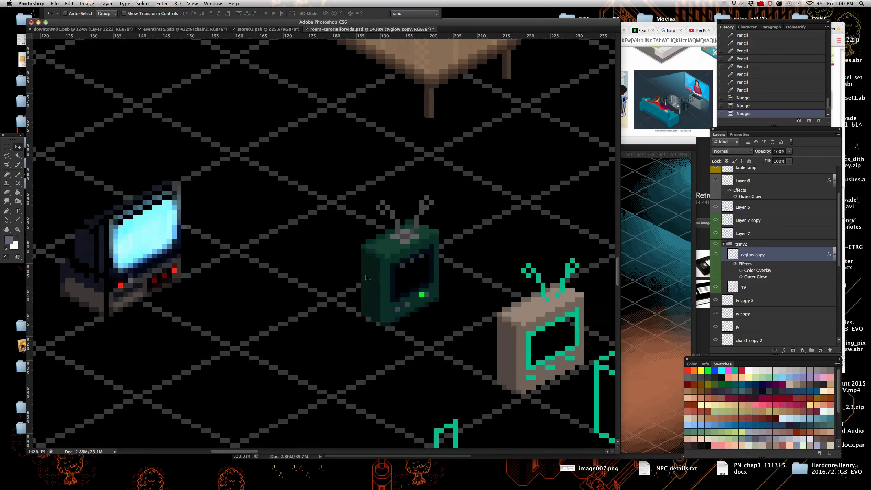
{"action": "scroll", "coordinate": [314, 271], "scroll_direction": "down", "scroll_amount": 4}
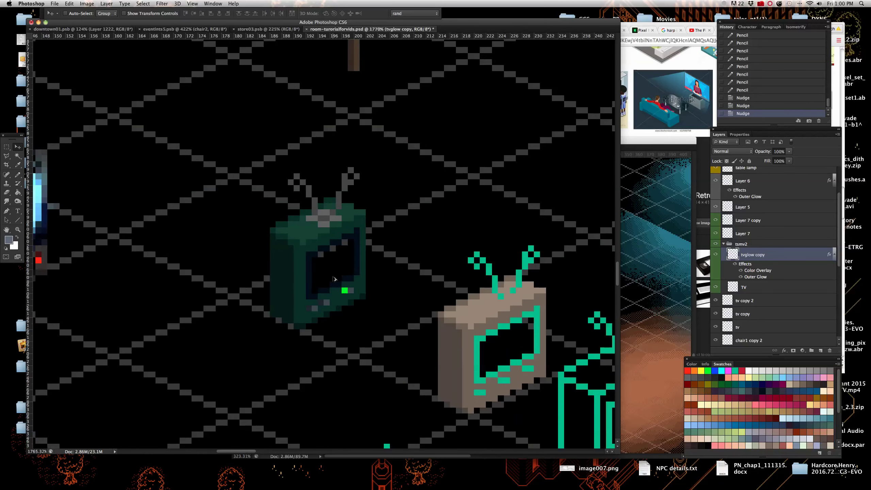
{"action": "scroll", "coordinate": [302, 315], "scroll_direction": "up", "scroll_amount": 6}
{"action": "right_click", "coordinate": [304, 315]}
{"action": "left_click", "coordinate": [314, 320]}
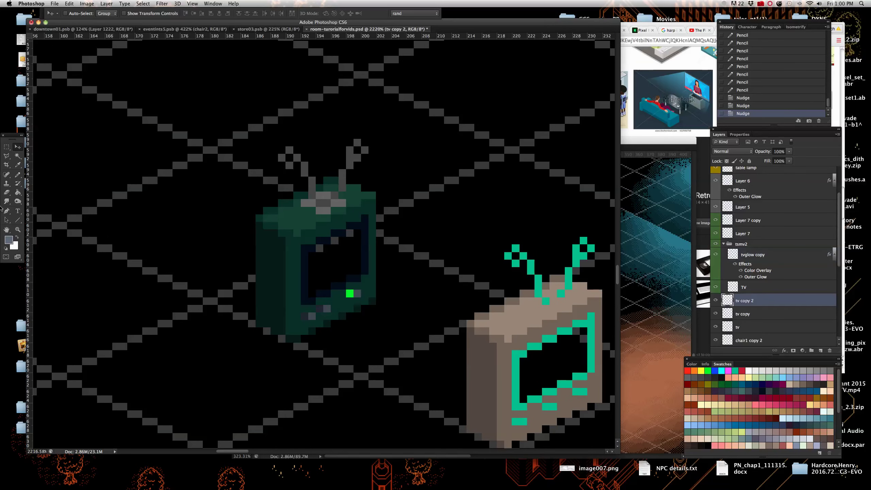
{"action": "left_click", "coordinate": [18, 155]}
{"action": "left_click", "coordinate": [341, 271]}
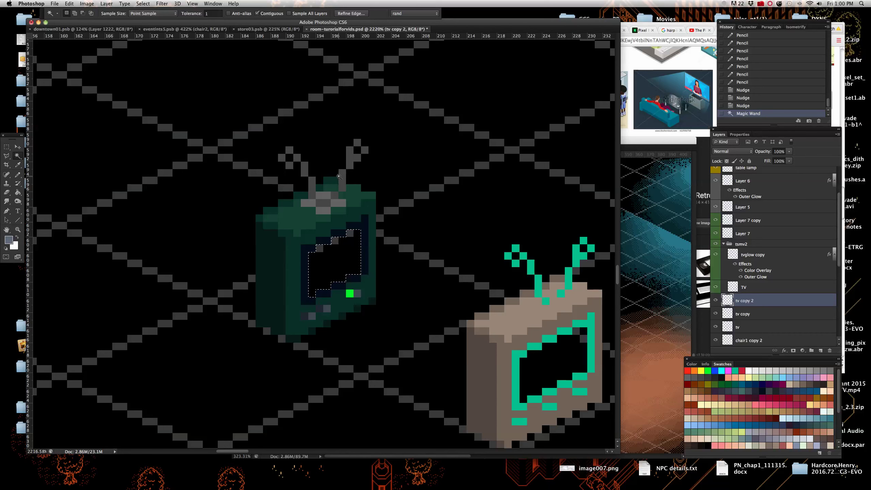
Create a new Normal-mode layer at 100% opacity directly above the green television's layer, keeping the screen selection
{"action": "left_click", "coordinate": [837, 134]}
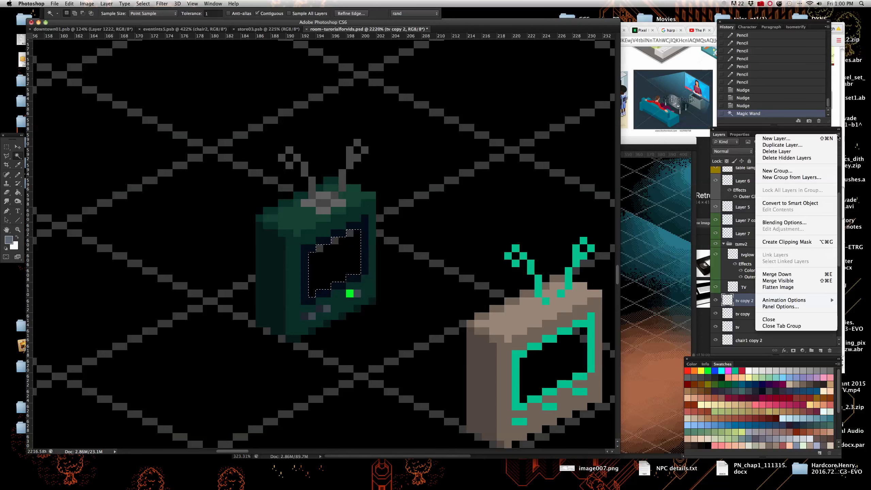
{"action": "left_click", "coordinate": [817, 138]}
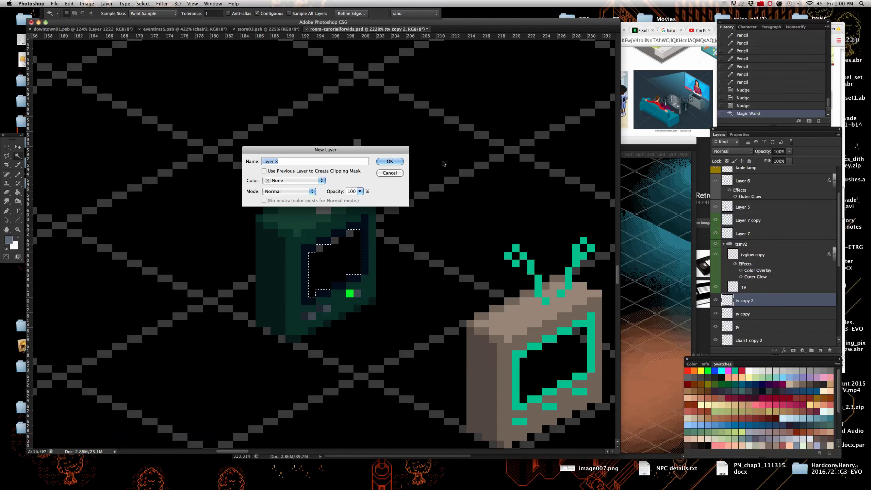
{"action": "left_click", "coordinate": [400, 161]}
Reset the foreground and background colours to their defaults, then set the foreground colour to a neutral mid-grey
{"action": "left_click", "coordinate": [6, 248]}
{"action": "left_click", "coordinate": [17, 237]}
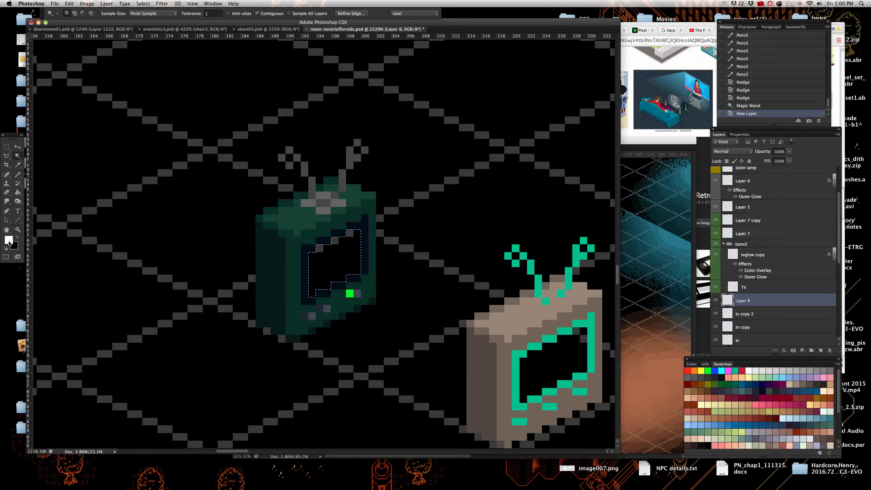
{"action": "left_click", "coordinate": [9, 240]}
{"action": "left_click", "coordinate": [575, 280]}
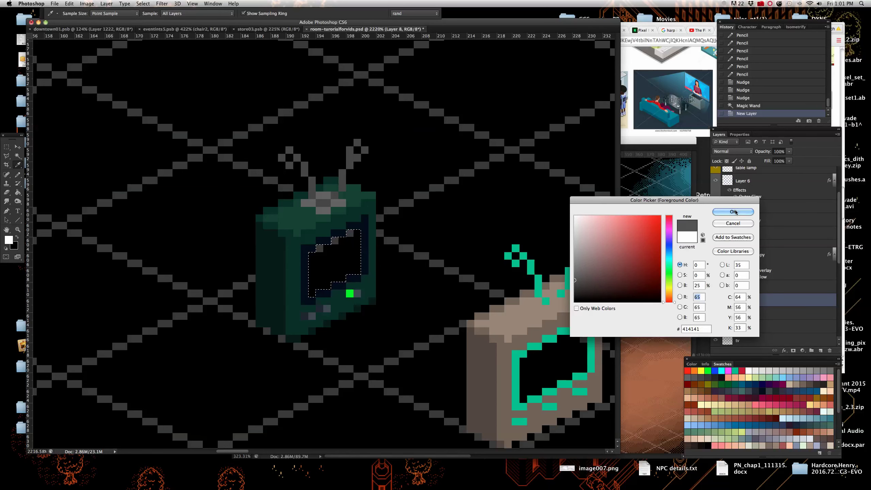
{"action": "left_click_drag", "start_coordinate": [576, 267], "coordinate": [567, 264]}
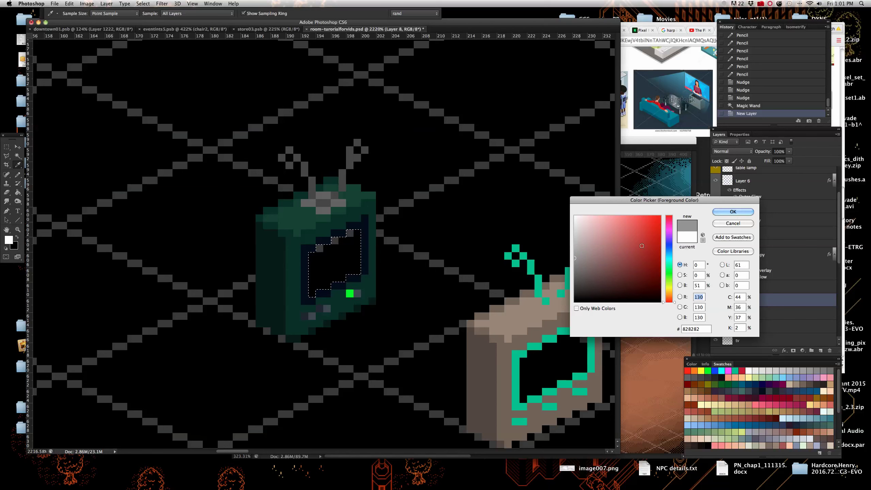
{"action": "left_click", "coordinate": [733, 211]}
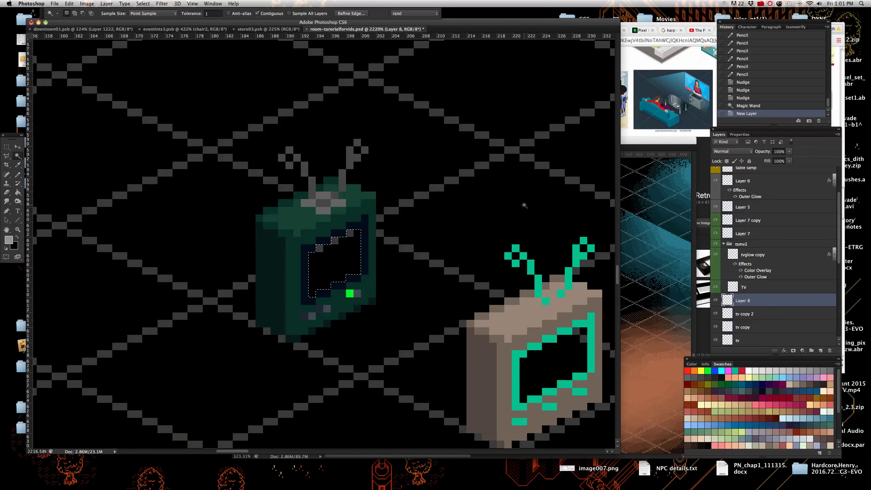
Fill the selected screen area of the green television with the grey on Layer 8 using the Paint Bucket
{"action": "left_click", "coordinate": [17, 192]}
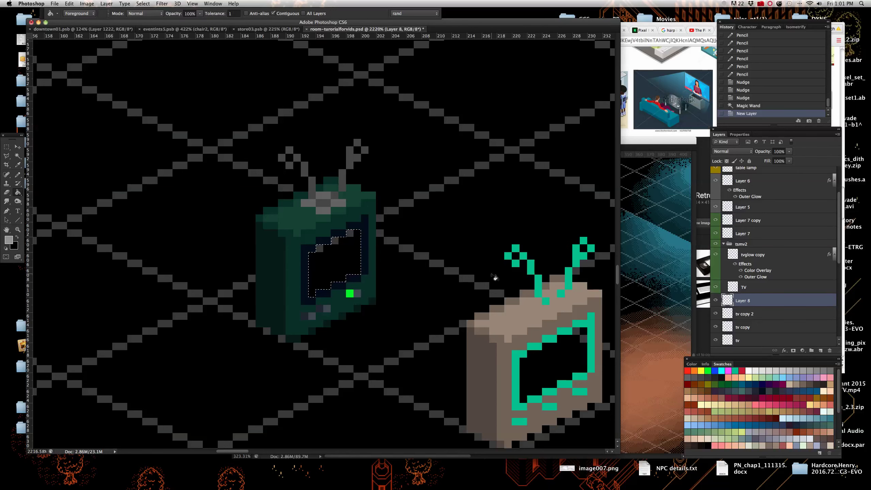
{"action": "left_click", "coordinate": [715, 301]}
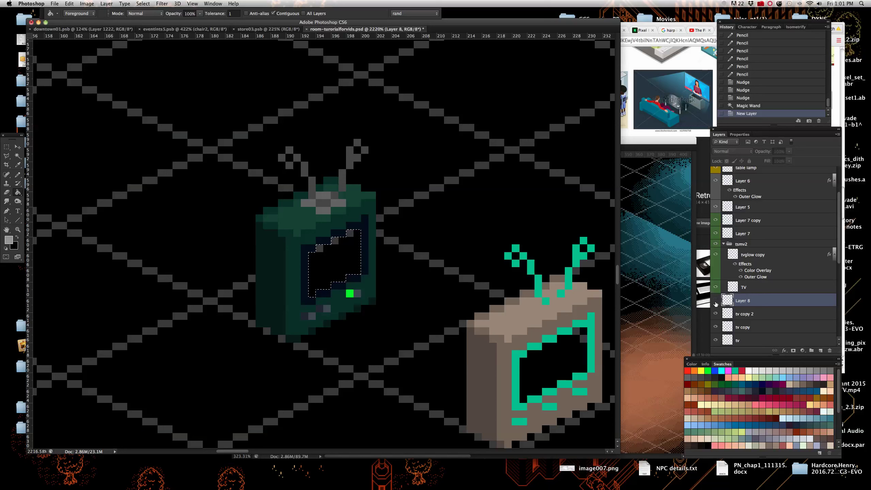
{"action": "left_click", "coordinate": [716, 302]}
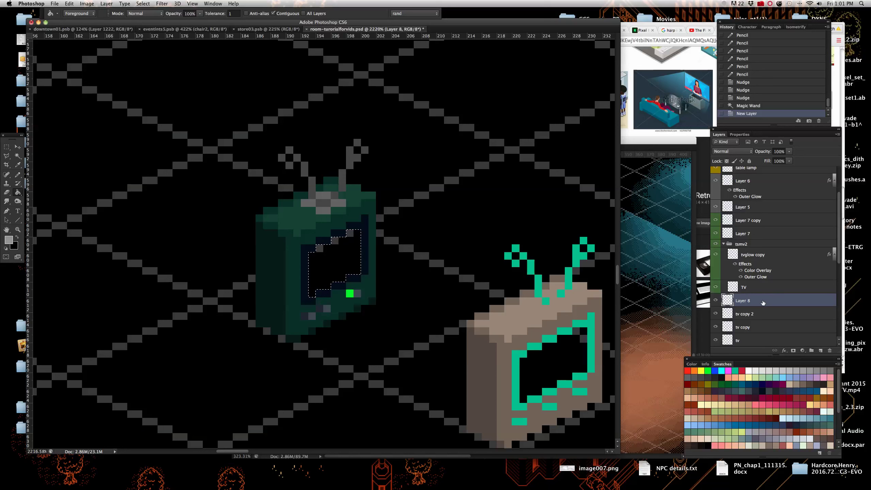
{"action": "left_click", "coordinate": [341, 260]}
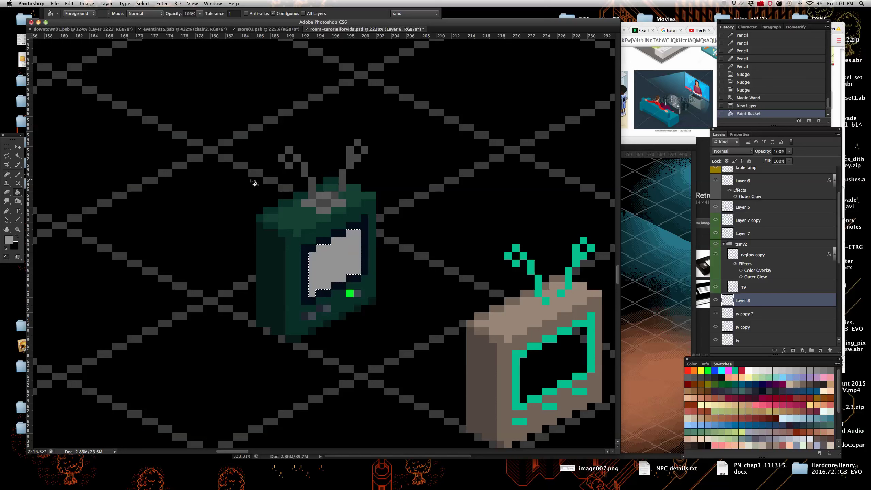
Apply Add Noise to the grey screen with Gaussian distribution, Monochromatic, and an amount of 7.16%
{"action": "left_click", "coordinate": [16, 158]}
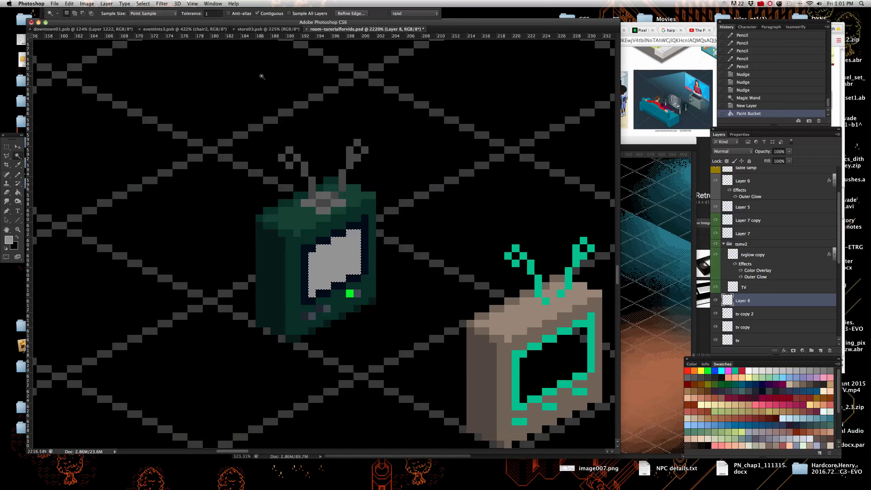
{"action": "left_click", "coordinate": [161, 3]}
{"action": "mouse_move", "coordinate": [208, 97]}
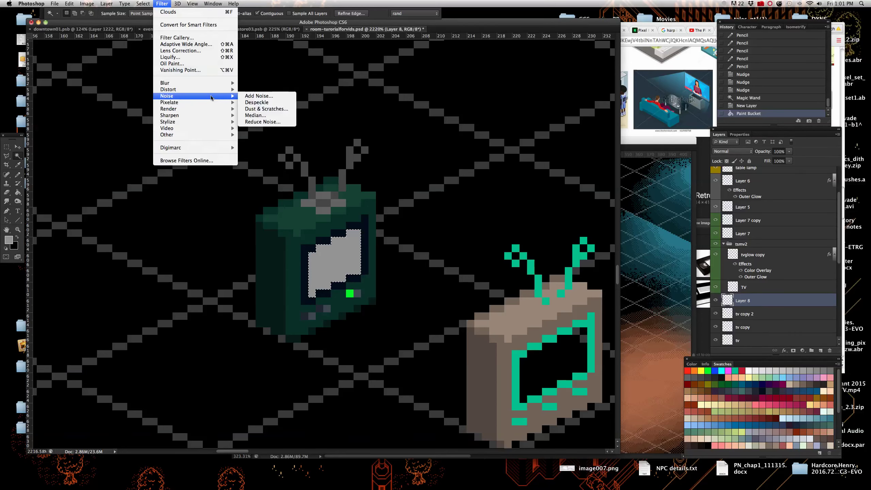
{"action": "left_click", "coordinate": [263, 96]}
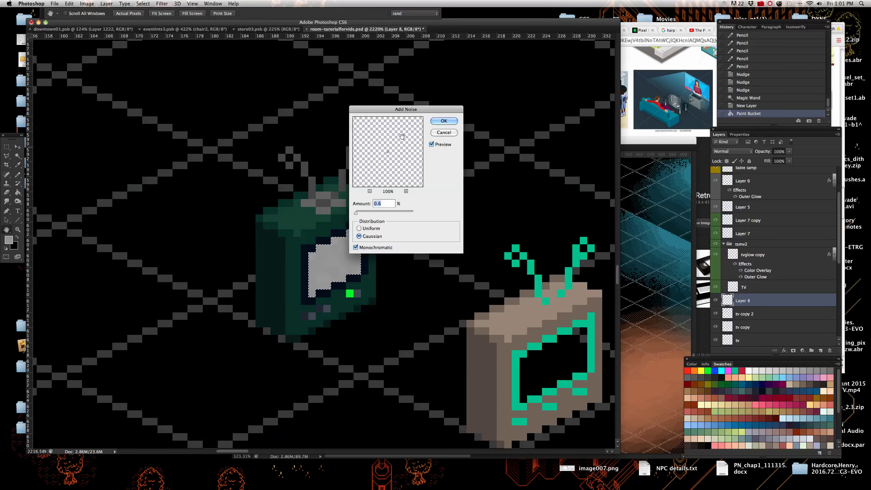
{"action": "left_click_drag", "start_coordinate": [422, 110], "coordinate": [469, 154]}
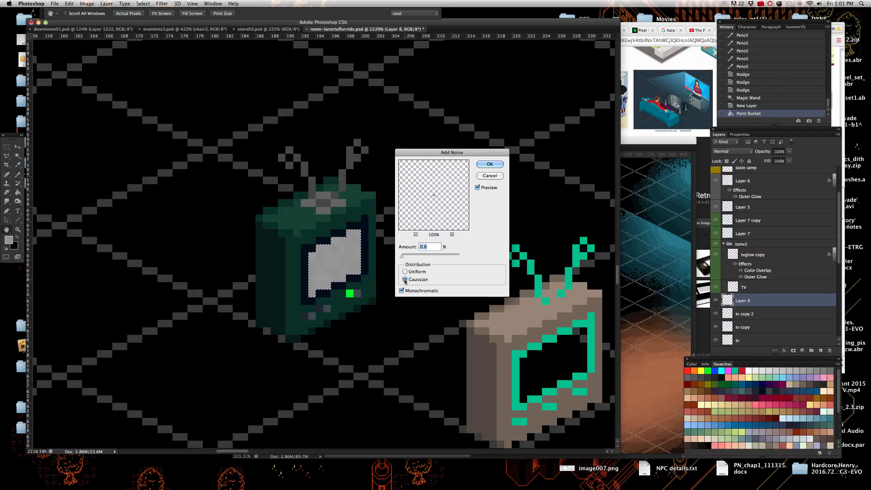
{"action": "left_click_drag", "start_coordinate": [402, 256], "coordinate": [413, 256]}
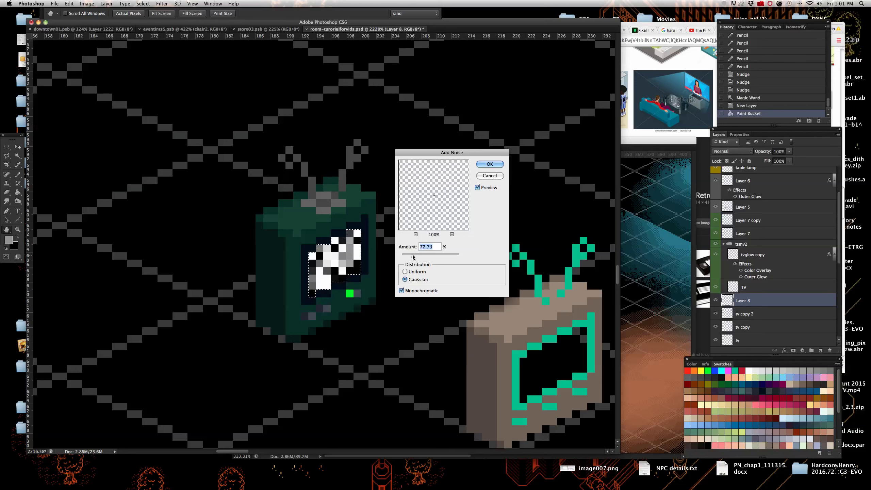
{"action": "left_click", "coordinate": [405, 280]}
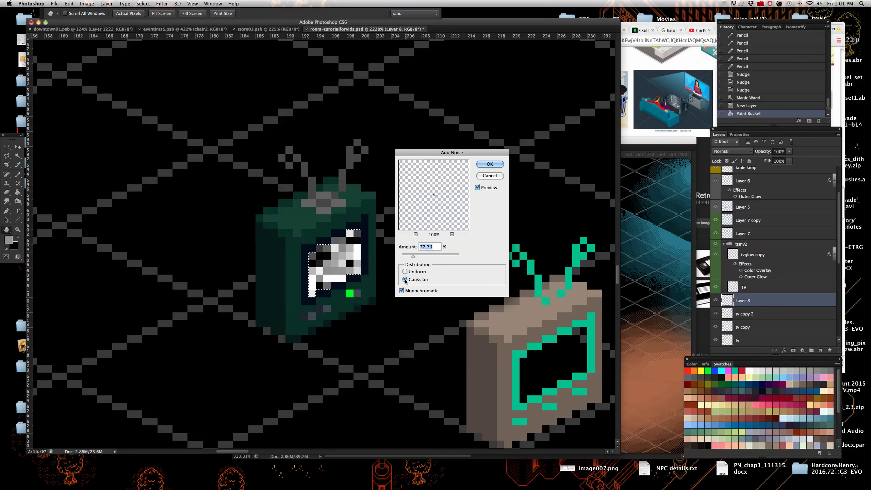
{"action": "left_click_drag", "start_coordinate": [413, 256], "coordinate": [407, 257]}
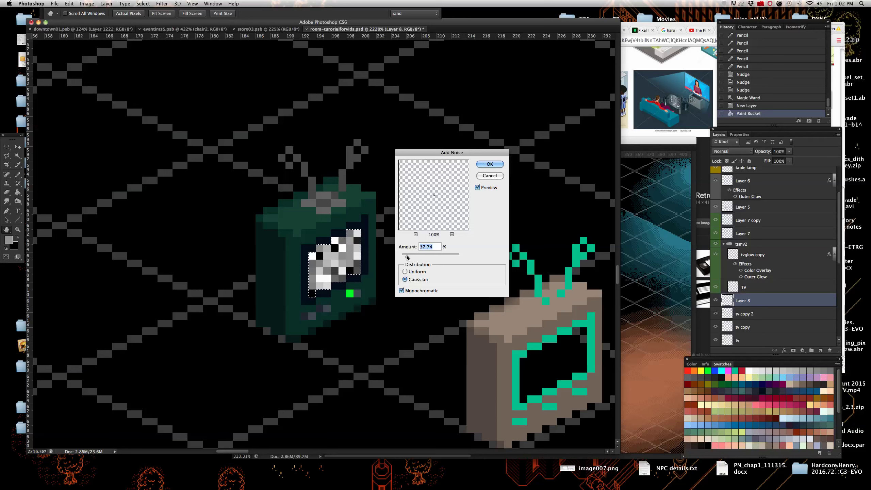
{"action": "left_click_drag", "start_coordinate": [404, 257], "coordinate": [403, 257]}
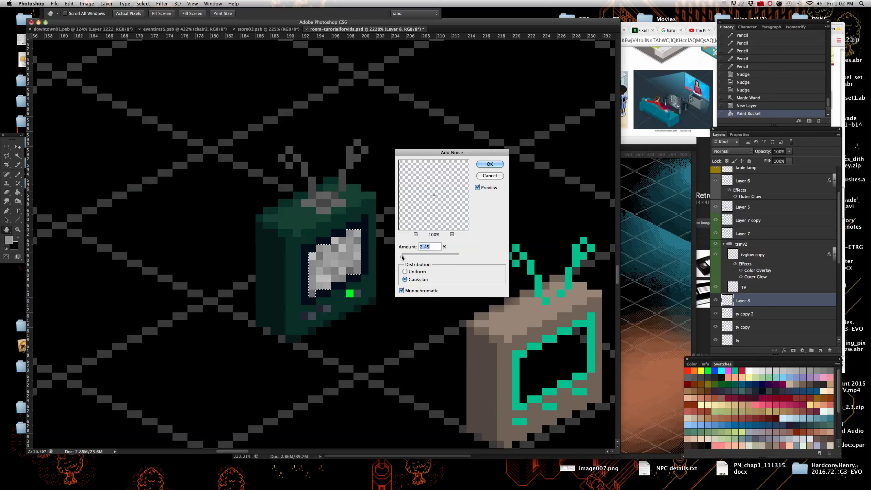
{"action": "left_click_drag", "start_coordinate": [404, 258], "coordinate": [403, 258]}
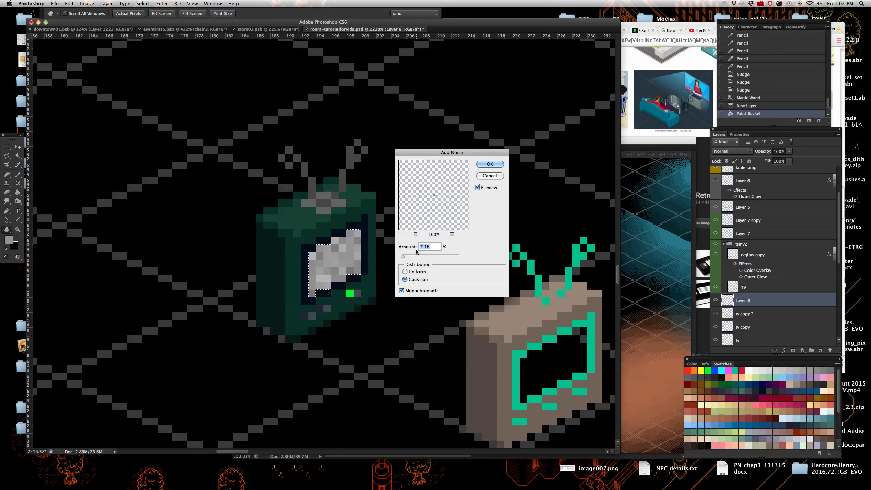
{"action": "left_click", "coordinate": [490, 165]}
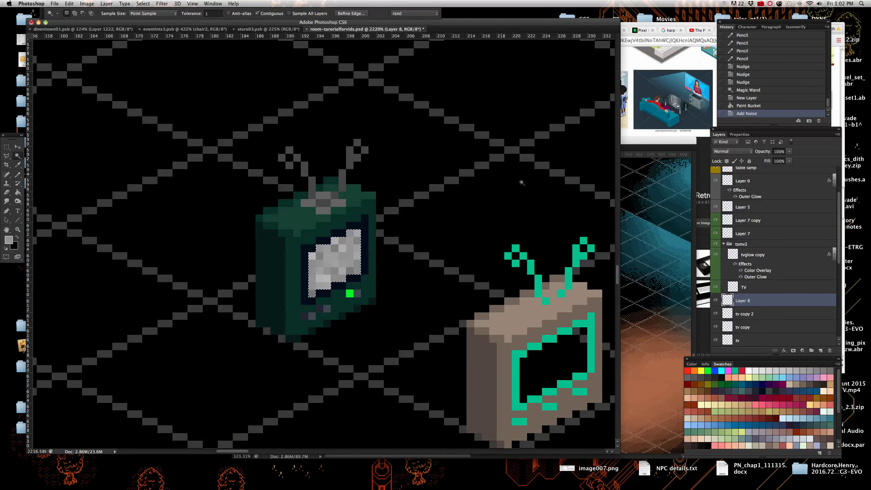
Copy the layer style of the retro television's tvglow copy layer
{"action": "left_click", "coordinate": [785, 256]}
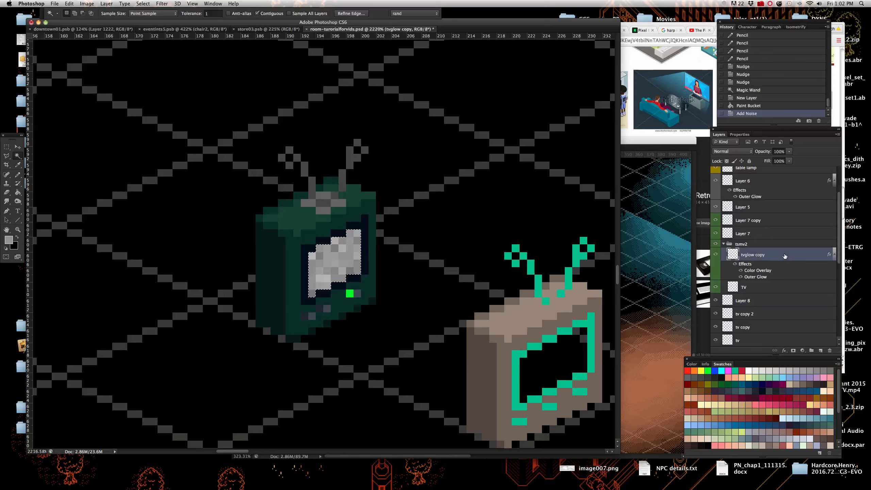
{"action": "key", "text": "h"}
{"action": "left_click_drag", "start_coordinate": [440, 266], "coordinate": [269, 241]}
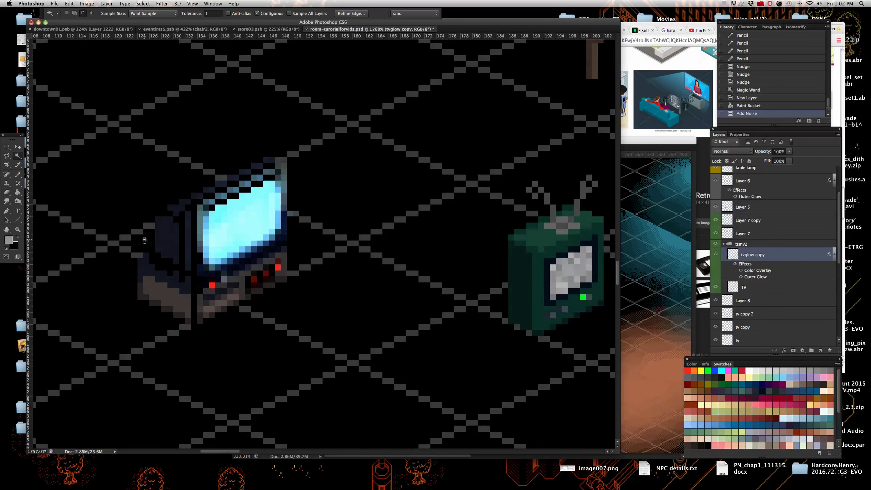
{"action": "right_click", "coordinate": [269, 241]}
{"action": "key", "text": "Escape"}
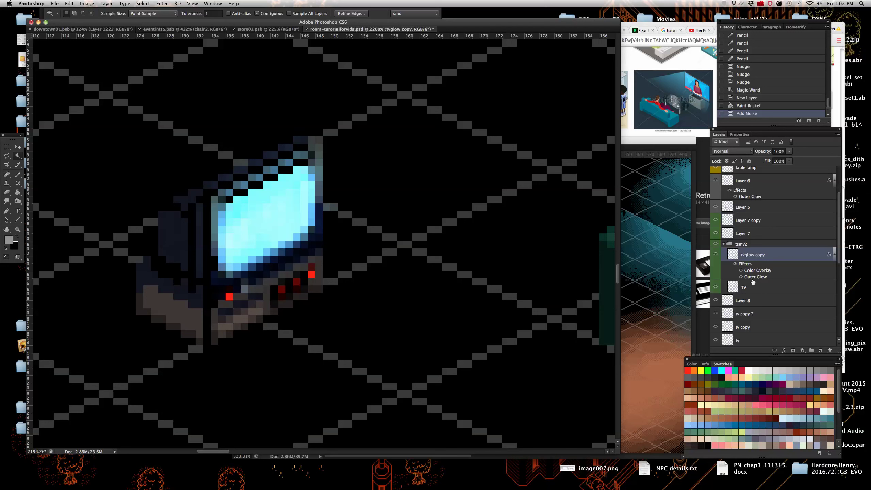
{"action": "right_click", "coordinate": [781, 254]}
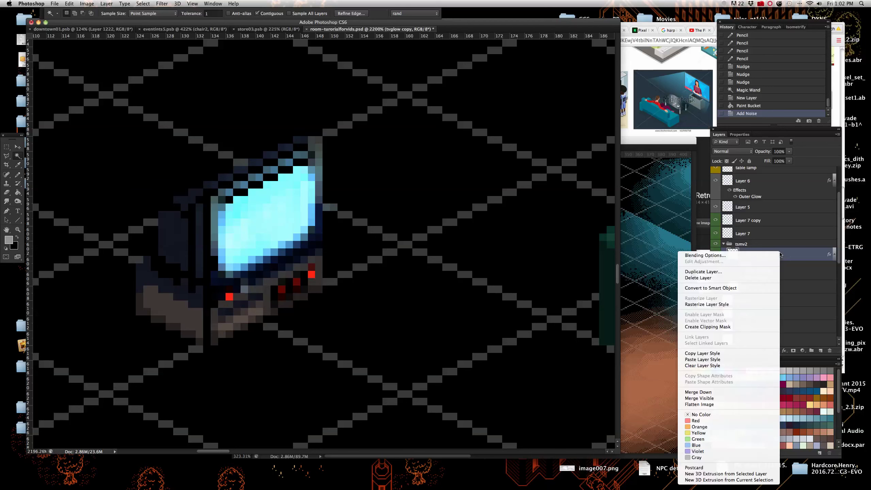
{"action": "left_click", "coordinate": [738, 355]}
Deselect the screen area and make the green television's noise-filled Layer 8 active, nudging it to check the choice
{"action": "left_click_drag", "start_coordinate": [398, 292], "coordinate": [535, 300]}
{"action": "scroll", "coordinate": [535, 300], "scroll_direction": "up", "scroll_amount": 3}
{"action": "key", "text": "super+d"}
{"action": "left_click", "coordinate": [17, 146]}
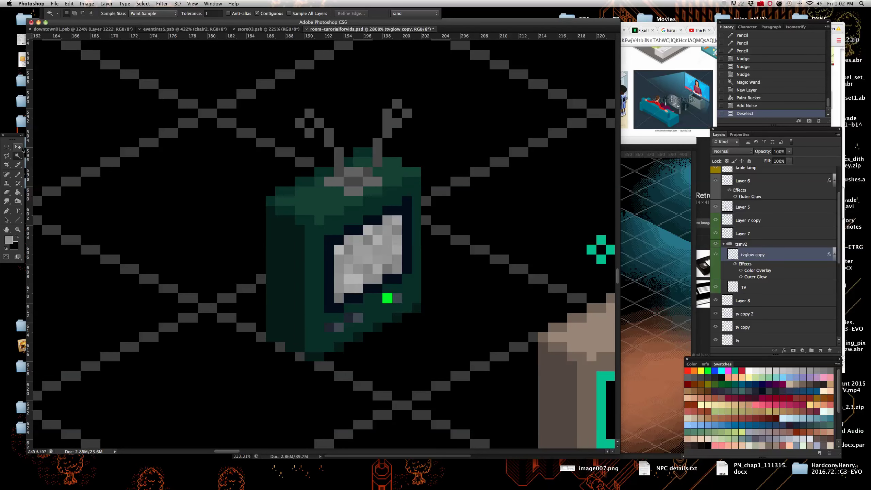
{"action": "key", "text": "Left"}
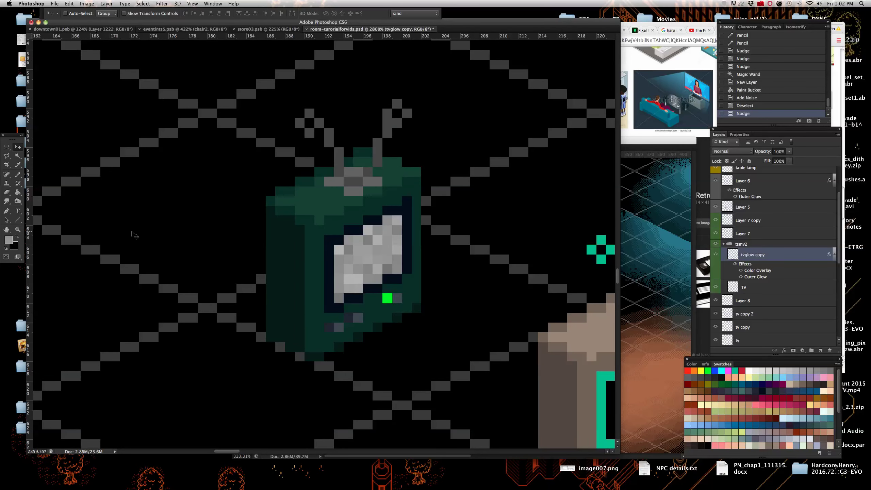
{"action": "left_click", "coordinate": [6, 147]}
{"action": "left_click", "coordinate": [17, 146]}
{"action": "right_click", "coordinate": [356, 253]}
{"action": "left_click", "coordinate": [357, 263]}
{"action": "key", "text": "shift+Down"}
{"action": "key", "text": "shift+Up"}
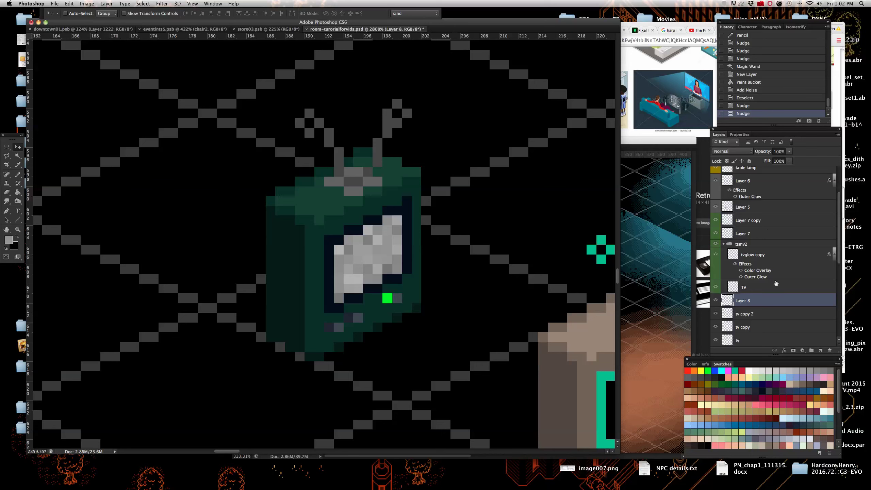
Paste the copied Color Overlay and Outer Glow style onto Layer 8
{"action": "right_click", "coordinate": [777, 302]}
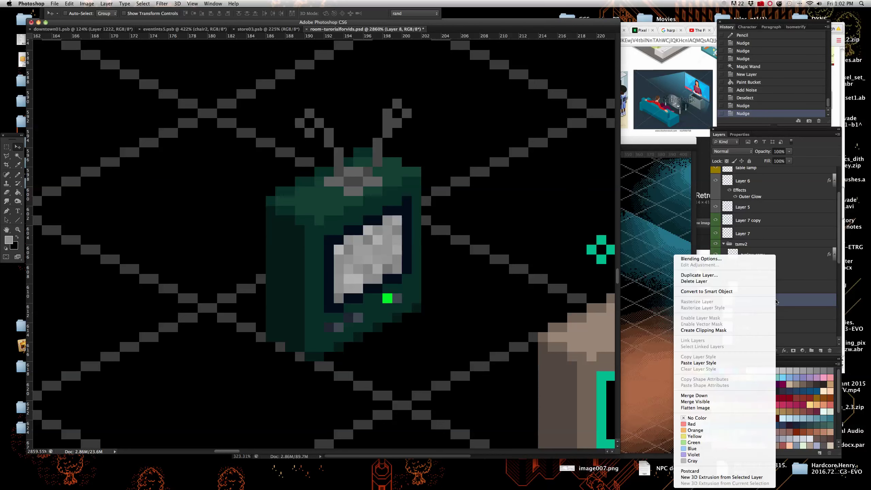
{"action": "left_click", "coordinate": [743, 363]}
{"action": "scroll", "coordinate": [401, 318], "scroll_direction": "down", "scroll_amount": 8}
{"action": "scroll", "coordinate": [400, 318], "scroll_direction": "up", "scroll_amount": 5}
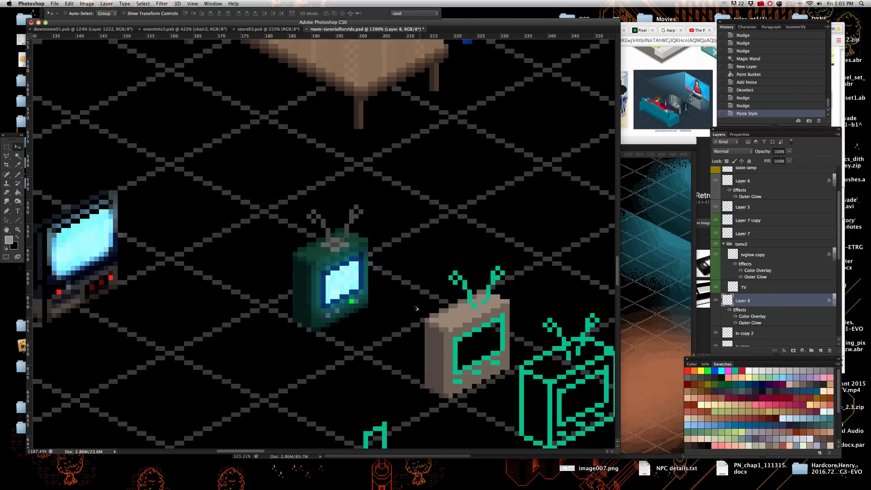
{"action": "scroll", "coordinate": [401, 319], "scroll_direction": "up", "scroll_amount": 4}
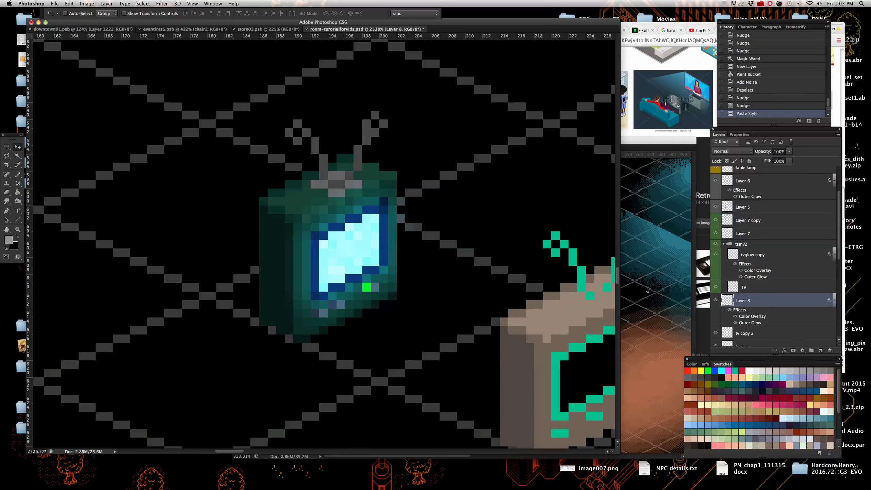
Disable the Color Overlay in Layer 8's layer style while keeping the Outer Glow enabled
{"action": "double_click", "coordinate": [783, 304]}
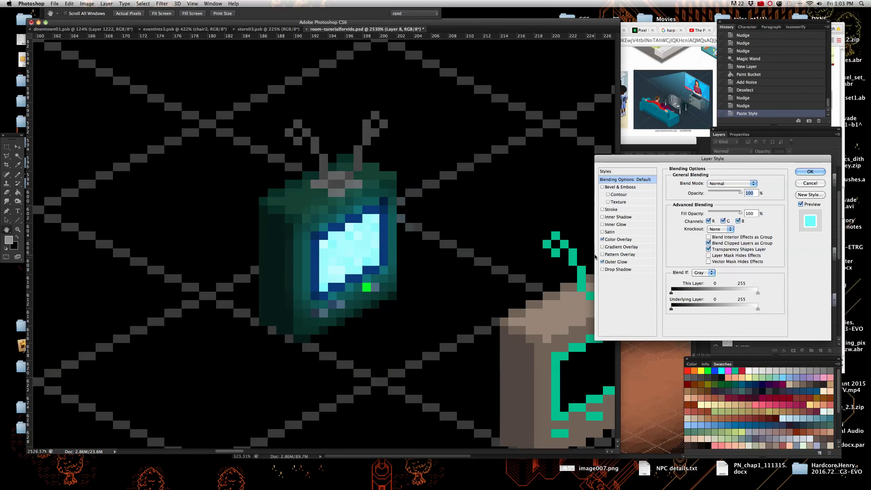
{"action": "left_click", "coordinate": [604, 261]}
{"action": "left_click", "coordinate": [602, 239]}
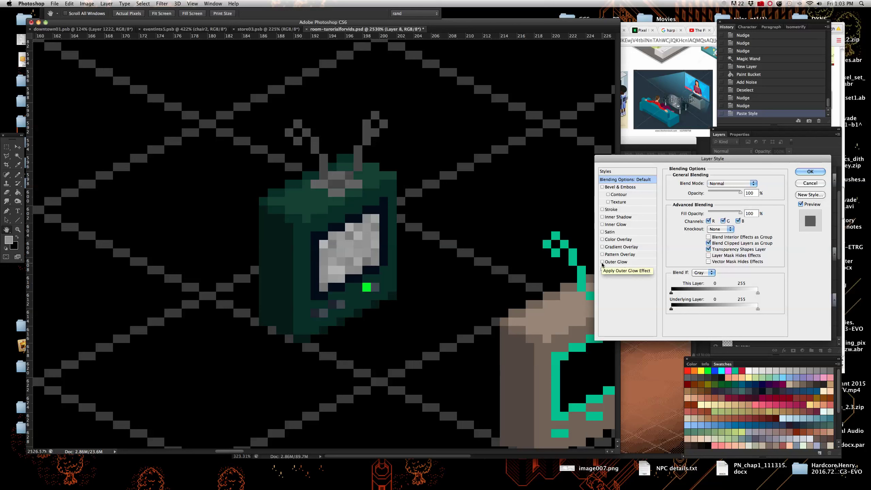
{"action": "left_click", "coordinate": [602, 262]}
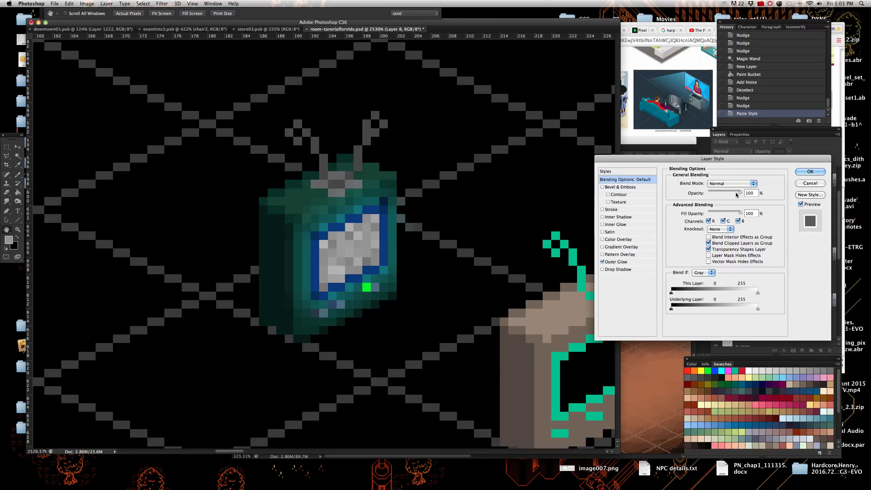
Set the size of Layer 8's Outer Glow to 5 px with its opacity at 100%
{"action": "left_click", "coordinate": [644, 261]}
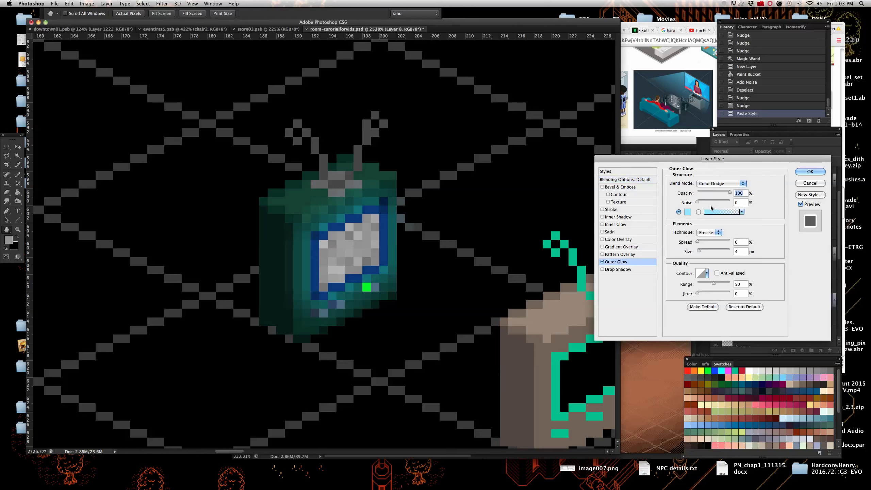
{"action": "mouse_move", "coordinate": [701, 253]}
{"action": "left_mouse_down"}
{"action": "mouse_move", "coordinate": [720, 252]}
{"action": "mouse_move", "coordinate": [700, 251]}
{"action": "left_mouse_up"}
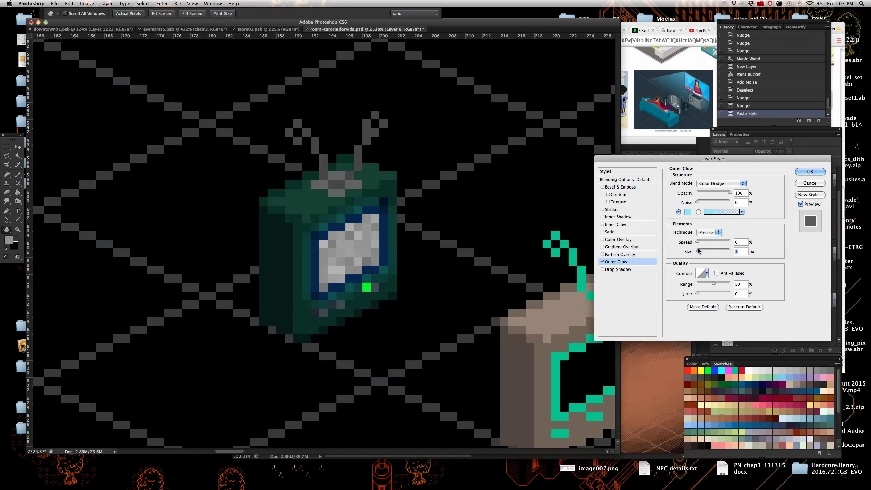
{"action": "left_click_drag", "start_coordinate": [700, 251], "coordinate": [699, 251]}
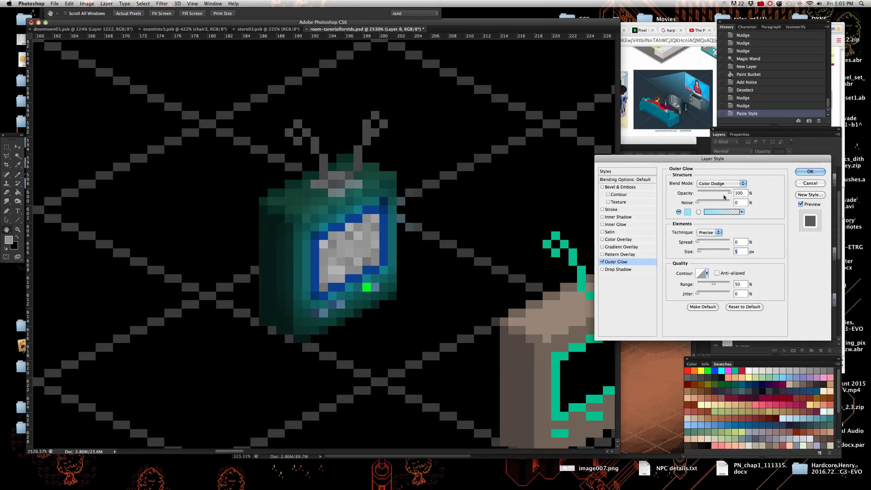
{"action": "mouse_move", "coordinate": [730, 191]}
{"action": "left_mouse_down"}
{"action": "mouse_move", "coordinate": [712, 192]}
{"action": "mouse_move", "coordinate": [733, 193]}
{"action": "left_mouse_up"}
Try the Softer technique for the Outer Glow, restore Precise, and check the glow colour without changing it
{"action": "left_click", "coordinate": [713, 234]}
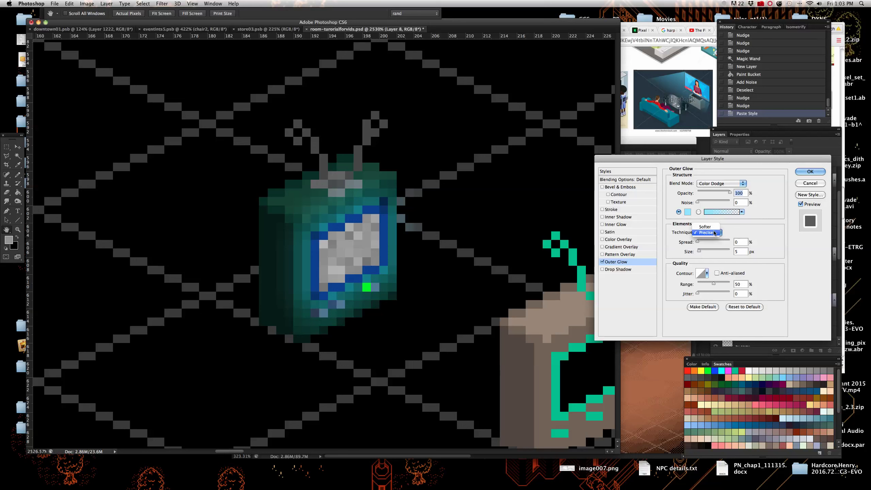
{"action": "left_click", "coordinate": [715, 227]}
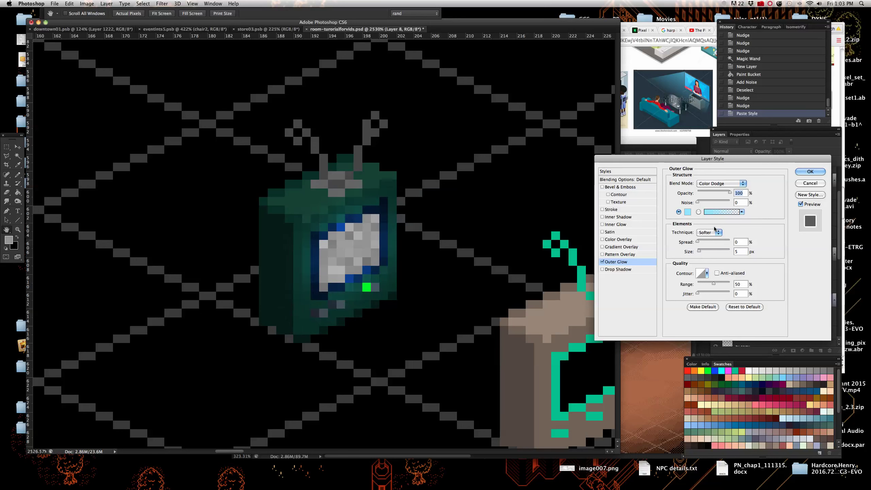
{"action": "left_click", "coordinate": [711, 235]}
{"action": "left_click", "coordinate": [712, 237]}
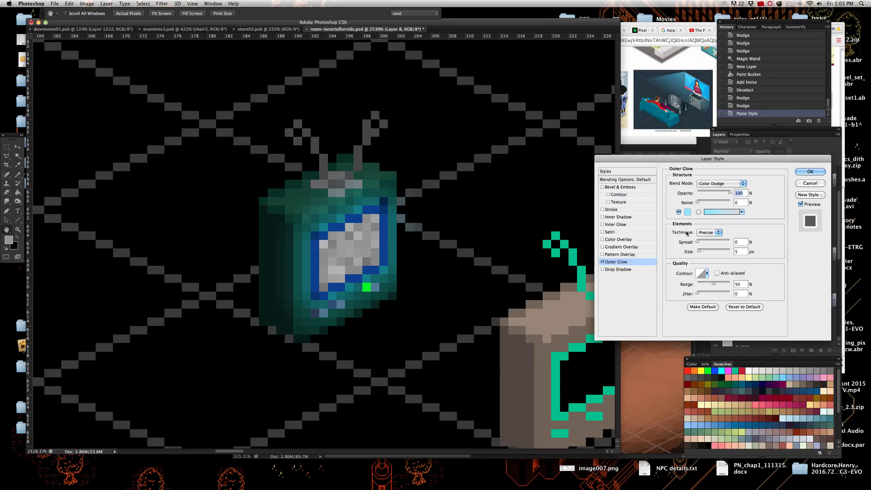
{"action": "left_click", "coordinate": [688, 213]}
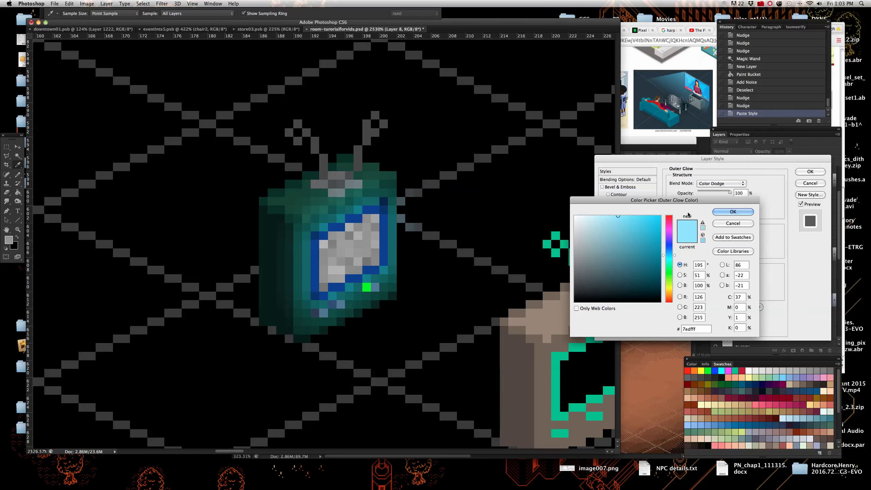
{"action": "left_click", "coordinate": [733, 223]}
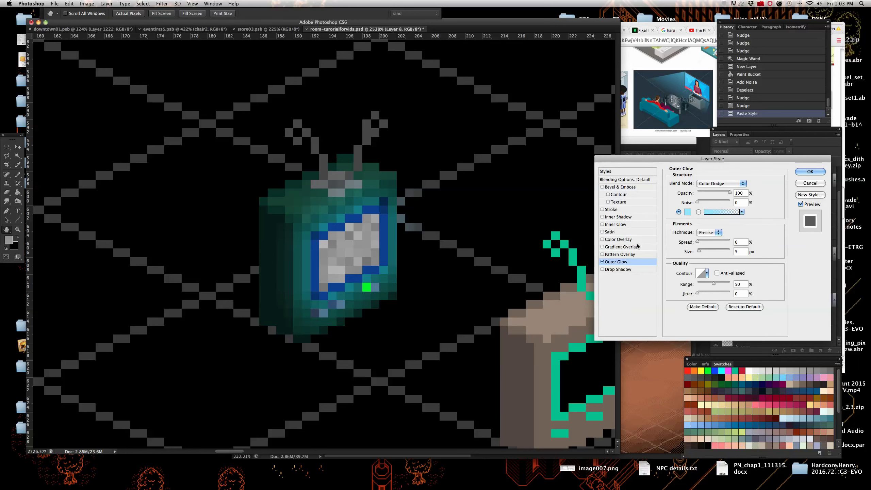
Re-enable Layer 8's Color Overlay with Vivid Light blending at 100% opacity and apply the layer style
{"action": "left_click", "coordinate": [643, 238]}
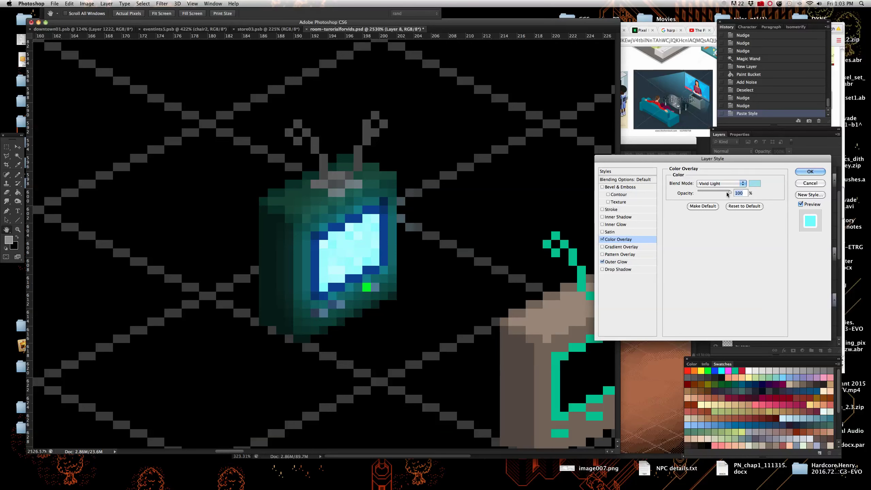
{"action": "left_click", "coordinate": [732, 184]}
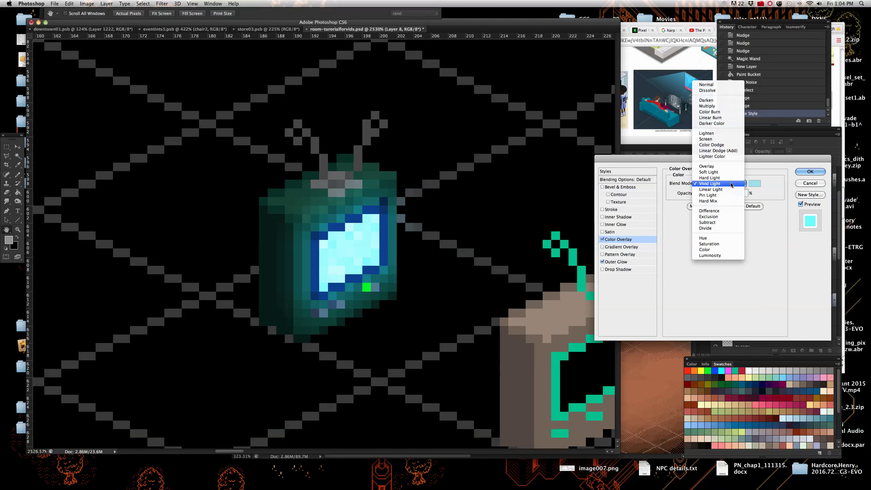
{"action": "left_click", "coordinate": [731, 185]}
{"action": "left_click_drag", "start_coordinate": [724, 192], "coordinate": [752, 193]}
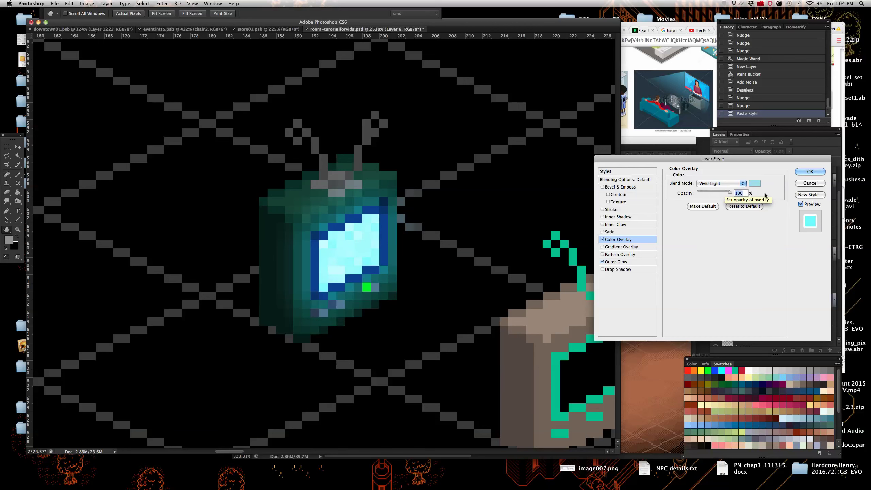
{"action": "left_click", "coordinate": [811, 171]}
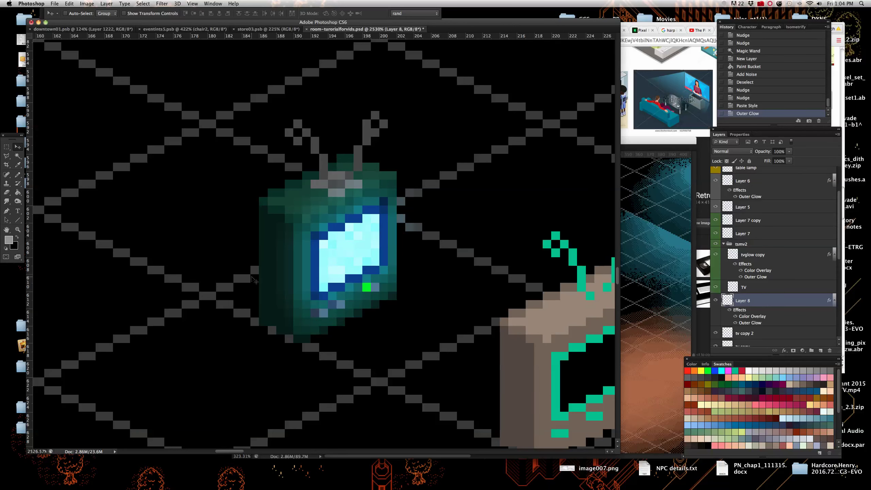
Examine the green television's glowing screen close up and from a distance beside the other furniture
{"action": "scroll", "coordinate": [253, 278], "scroll_direction": "down", "scroll_amount": 5}
{"action": "scroll", "coordinate": [253, 279], "scroll_direction": "down", "scroll_amount": 3}
{"action": "scroll", "coordinate": [262, 288], "scroll_direction": "up", "scroll_amount": 6}
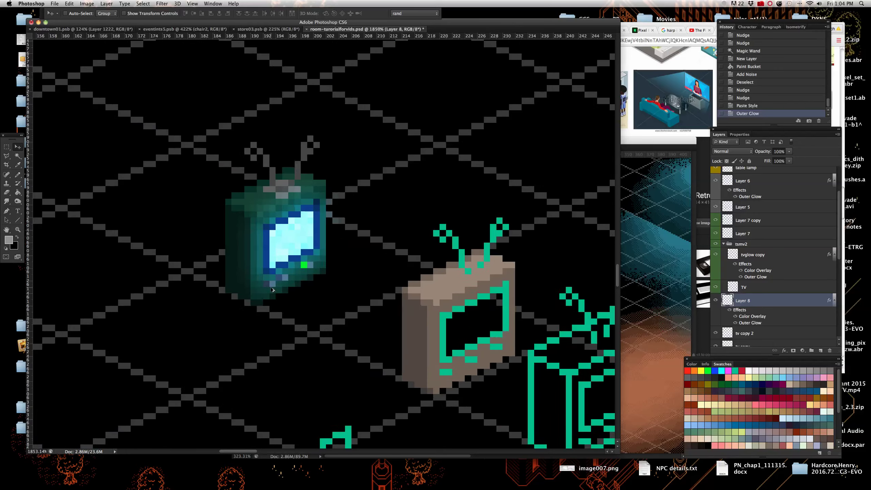
{"action": "scroll", "coordinate": [264, 290], "scroll_direction": "up", "scroll_amount": 2}
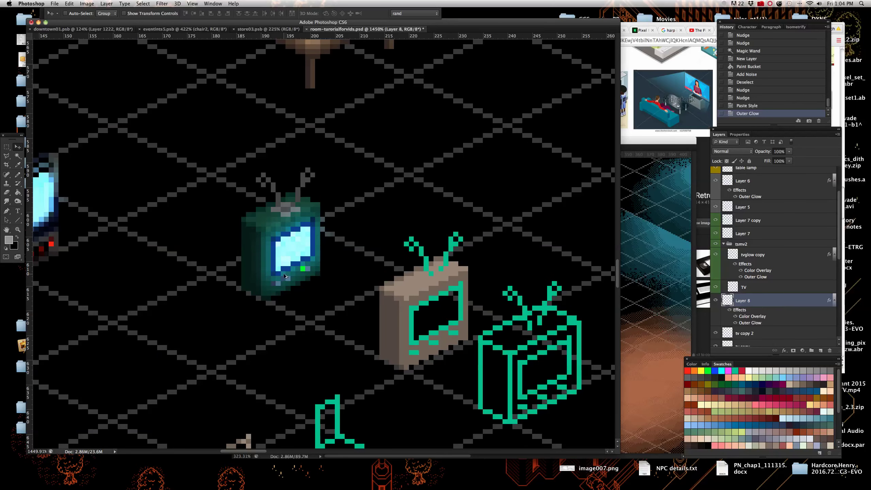
{"action": "scroll", "coordinate": [284, 276], "scroll_direction": "down", "scroll_amount": 5}
{"action": "scroll", "coordinate": [351, 315], "scroll_direction": "up", "scroll_amount": 3}
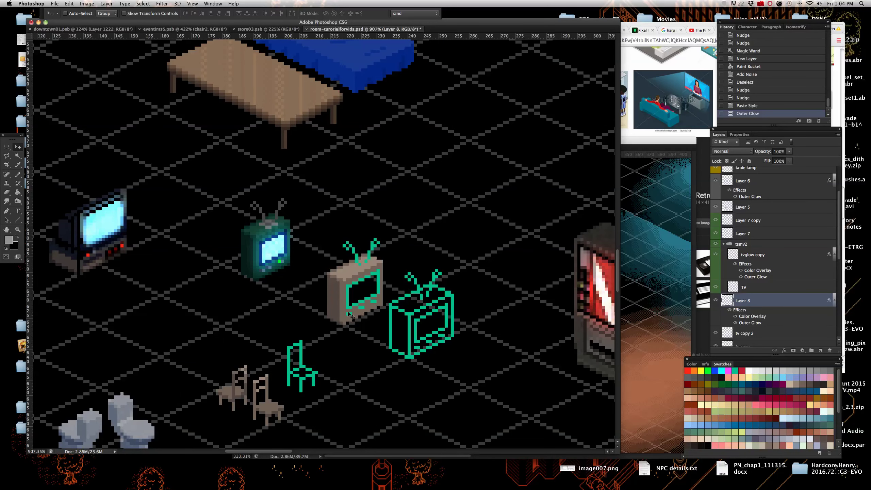
{"action": "scroll", "coordinate": [219, 285], "scroll_direction": "down", "scroll_amount": 5}
{"action": "scroll", "coordinate": [247, 260], "scroll_direction": "up", "scroll_amount": 5}
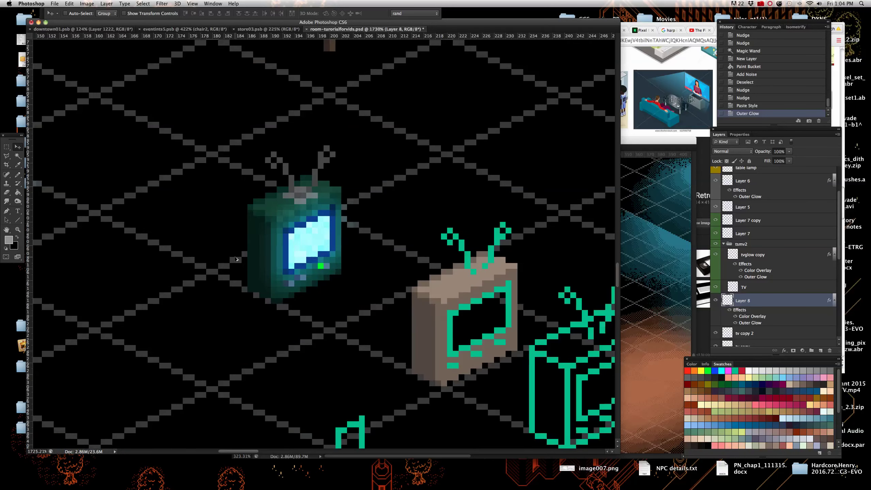
{"action": "scroll", "coordinate": [248, 259], "scroll_direction": "down", "scroll_amount": 5}
{"action": "scroll", "coordinate": [254, 260], "scroll_direction": "up", "scroll_amount": 6}
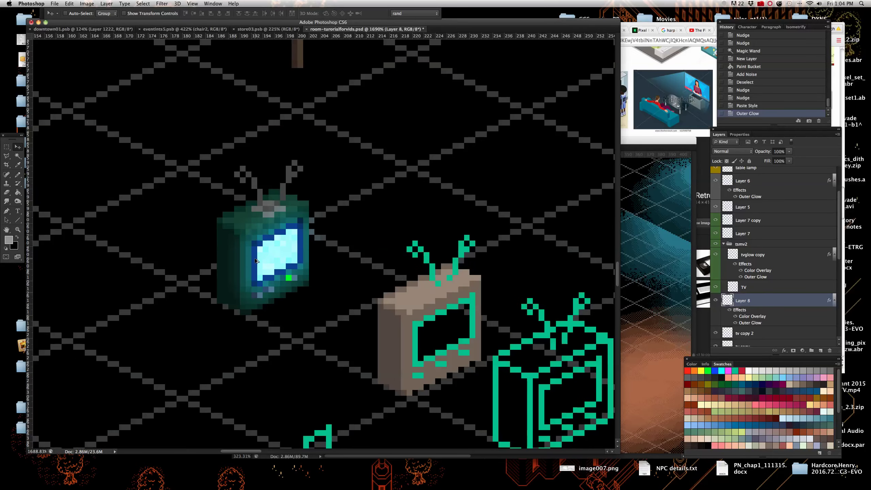
{"action": "scroll", "coordinate": [260, 247], "scroll_direction": "down", "scroll_amount": 8}
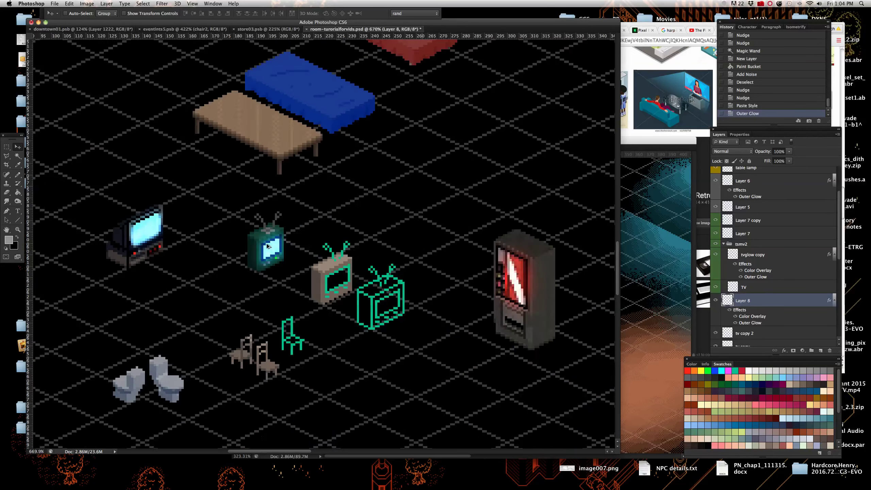
Select the wood floor, dark floor and wall layers in turn, nudging each out and back to demonstrate the separate room pieces
{"action": "scroll", "coordinate": [387, 146], "scroll_direction": "up", "scroll_amount": 8}
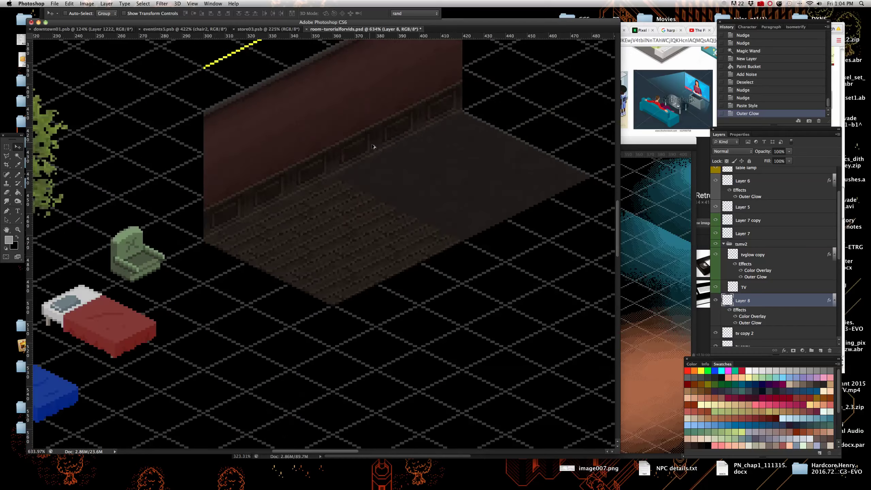
{"action": "scroll", "coordinate": [377, 161], "scroll_direction": "down", "scroll_amount": 2}
{"action": "scroll", "coordinate": [377, 182], "scroll_direction": "right", "scroll_amount": 3}
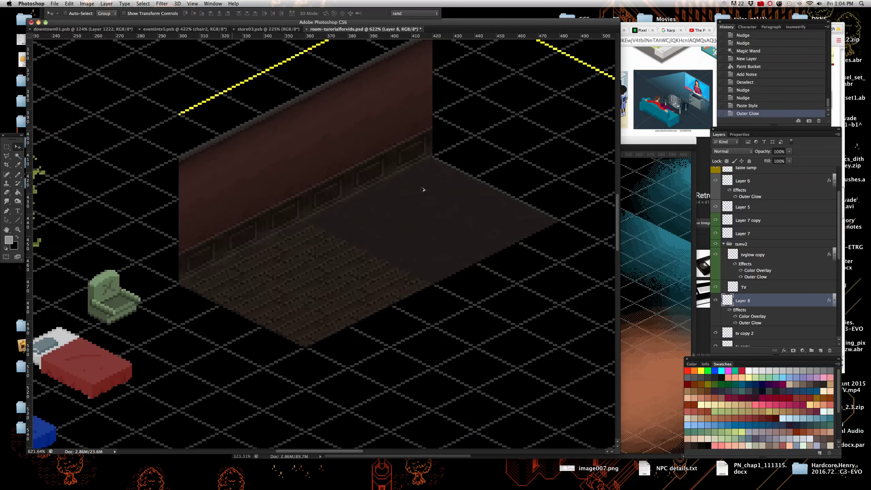
{"action": "right_click", "coordinate": [302, 305]}
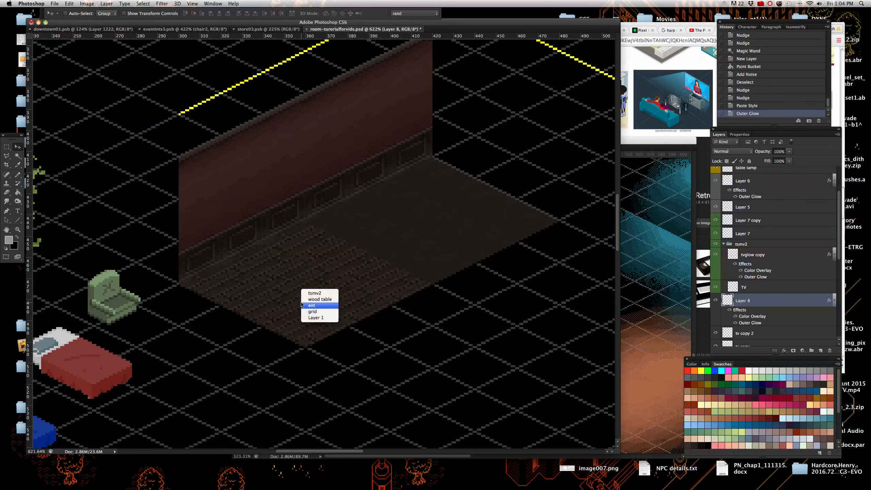
{"action": "left_click", "coordinate": [311, 305]}
{"action": "key", "text": "shift+Up"}
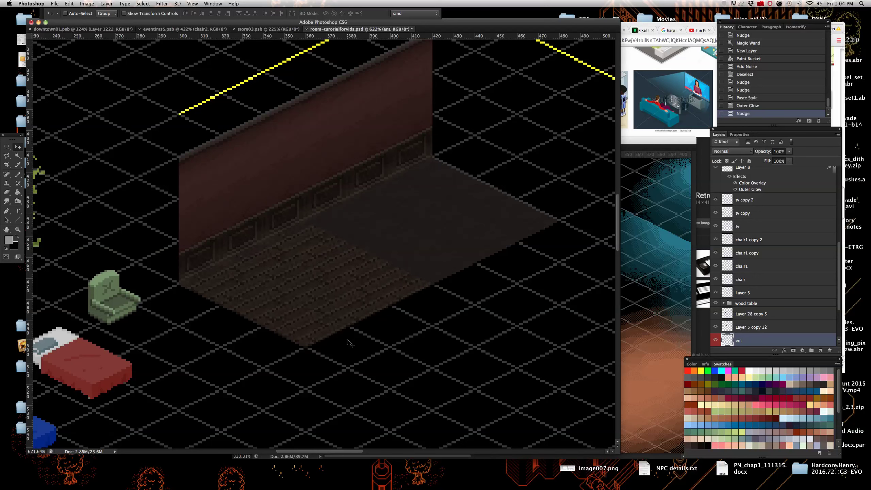
{"action": "right_click", "coordinate": [433, 244]}
{"action": "left_click", "coordinate": [433, 246]}
{"action": "key", "text": "shift+Up"}
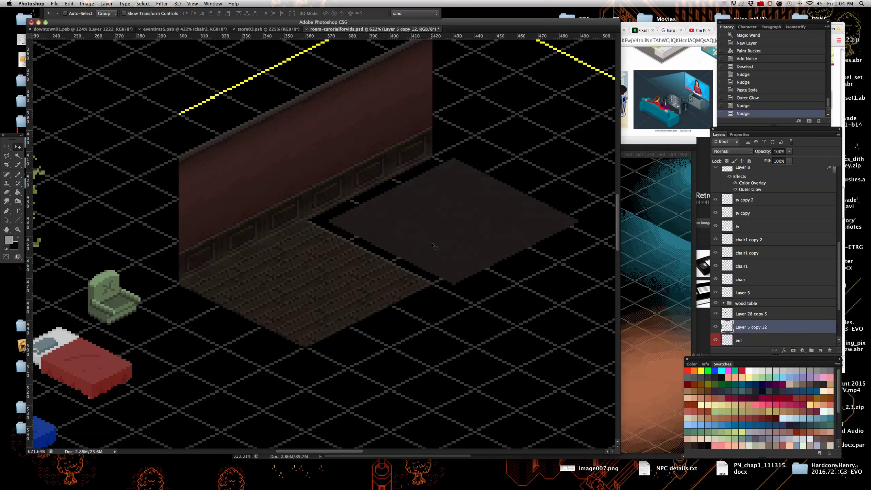
{"action": "right_click", "coordinate": [314, 188]}
{"action": "left_click", "coordinate": [315, 190]}
{"action": "key", "text": "shift+Up"}
Select both green television layers, the body on tv copy 2 and the glowing screen on Layer 8
{"action": "scroll", "coordinate": [307, 237], "scroll_direction": "down", "scroll_amount": 3}
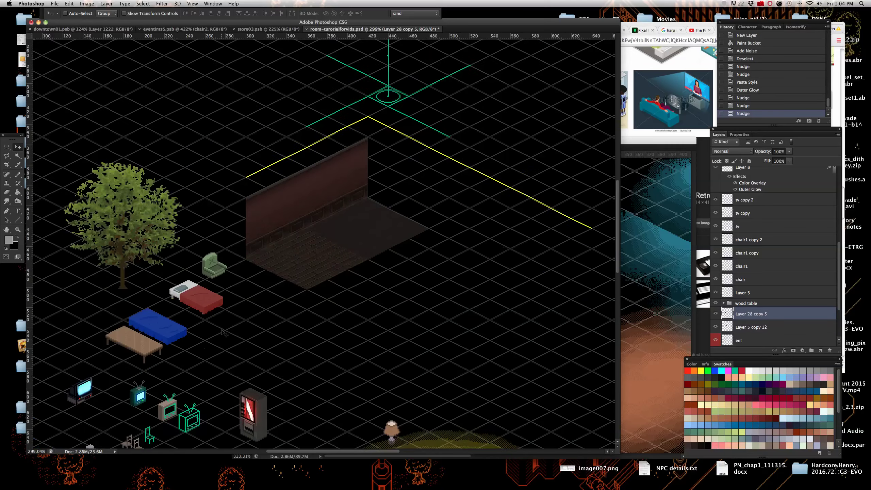
{"action": "scroll", "coordinate": [219, 344], "scroll_direction": "down", "scroll_amount": 3}
{"action": "scroll", "coordinate": [106, 362], "scroll_direction": "up", "scroll_amount": 2}
{"action": "scroll", "coordinate": [107, 362], "scroll_direction": "down", "scroll_amount": 1}
{"action": "scroll", "coordinate": [137, 343], "scroll_direction": "up", "scroll_amount": 3}
{"action": "scroll", "coordinate": [165, 329], "scroll_direction": "down", "scroll_amount": 1}
{"action": "scroll", "coordinate": [186, 315], "scroll_direction": "up", "scroll_amount": 2}
{"action": "scroll", "coordinate": [186, 315], "scroll_direction": "down", "scroll_amount": 2}
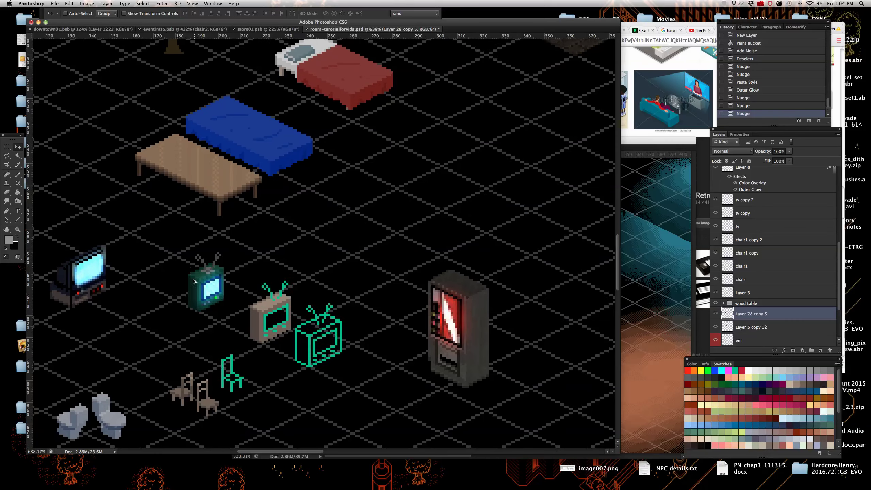
{"action": "scroll", "coordinate": [255, 321], "scroll_direction": "up", "scroll_amount": 4}
{"action": "right_click", "coordinate": [248, 299]}
{"action": "left_click", "coordinate": [257, 291]}
{"action": "right_click", "coordinate": [201, 279]}
{"action": "left_click", "coordinate": [201, 279]}
Move the green television into the room and place it on the wood floor against the red wall
{"action": "scroll", "coordinate": [343, 286], "scroll_direction": "down", "scroll_amount": 3}
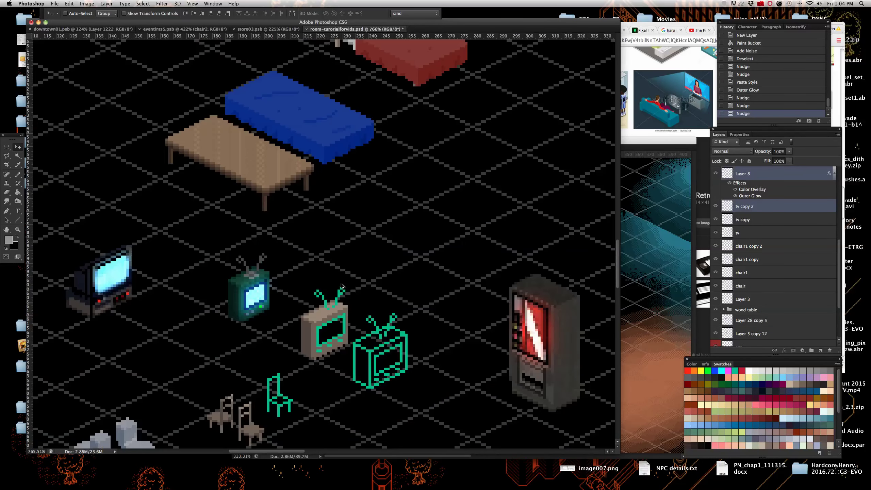
{"action": "scroll", "coordinate": [342, 285], "scroll_direction": "down", "scroll_amount": 4}
{"action": "left_click_drag", "start_coordinate": [285, 276], "coordinate": [418, 116]}
{"action": "scroll", "coordinate": [343, 130], "scroll_direction": "up", "scroll_amount": 3}
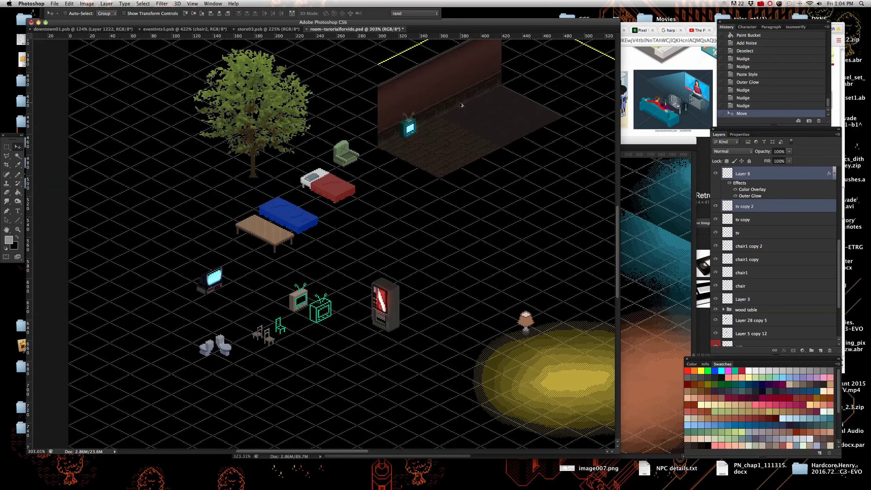
{"action": "scroll", "coordinate": [343, 130], "scroll_direction": "up", "scroll_amount": 2}
{"action": "scroll", "coordinate": [267, 199], "scroll_direction": "down", "scroll_amount": 3}
{"action": "scroll", "coordinate": [267, 199], "scroll_direction": "up", "scroll_amount": 4}
{"action": "left_click_drag", "start_coordinate": [264, 205], "coordinate": [279, 195]}
Switch to Chrome, look over the Wall + Floor Lighting Pieces video on the YouTube channel page, and return to Photoshop
{"action": "scroll", "coordinate": [278, 195], "scroll_direction": "down", "scroll_amount": 6}
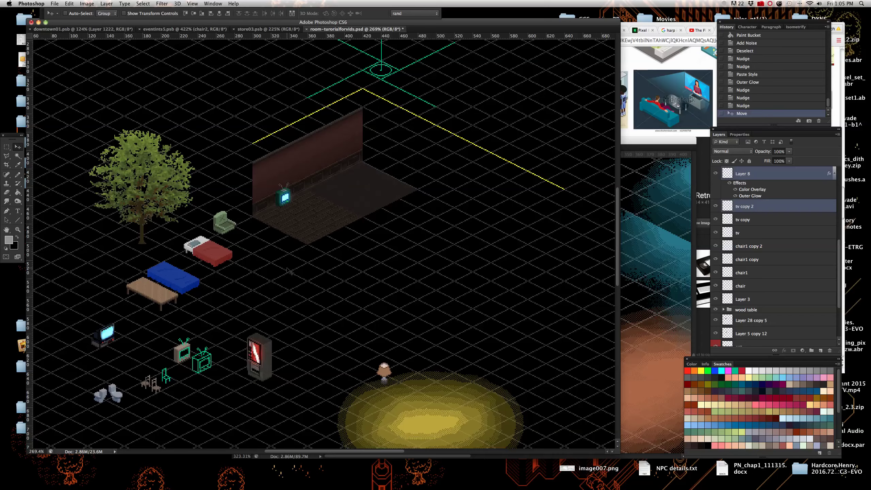
{"action": "scroll", "coordinate": [288, 271], "scroll_direction": "down", "scroll_amount": 3}
{"action": "scroll", "coordinate": [287, 275], "scroll_direction": "up", "scroll_amount": 3}
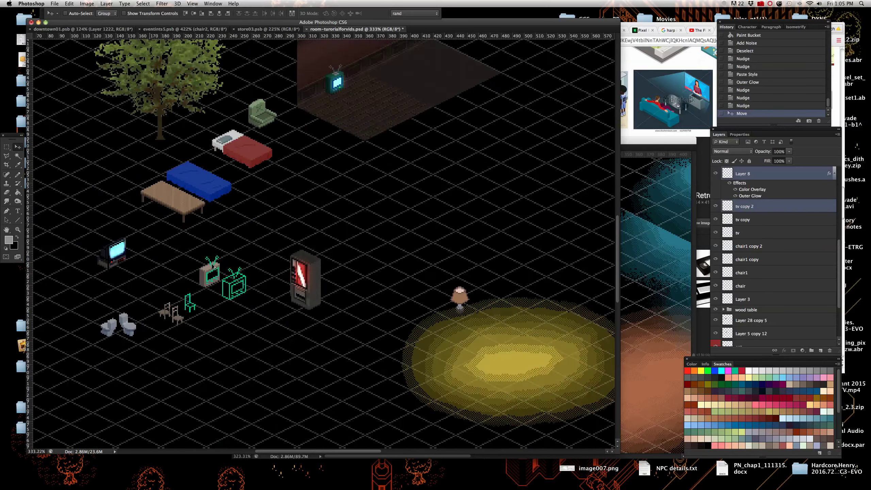
{"action": "scroll", "coordinate": [214, 267], "scroll_direction": "up", "scroll_amount": 2}
{"action": "left_click", "coordinate": [696, 41]}
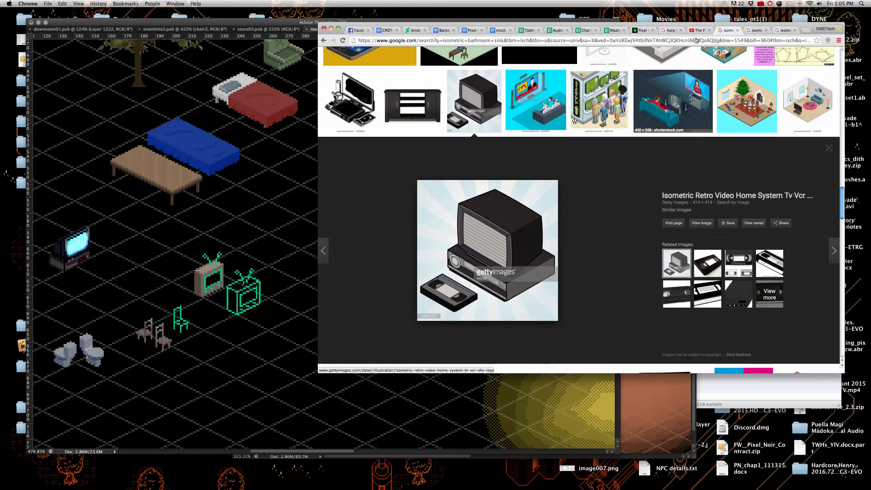
{"action": "left_click", "coordinate": [698, 30]}
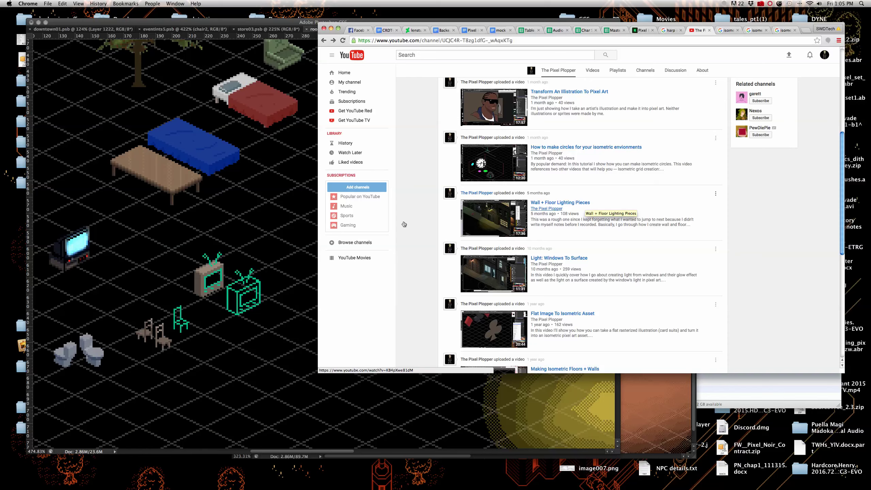
{"action": "mouse_move", "coordinate": [357, 232]}
{"action": "key", "text": "super+Tab"}
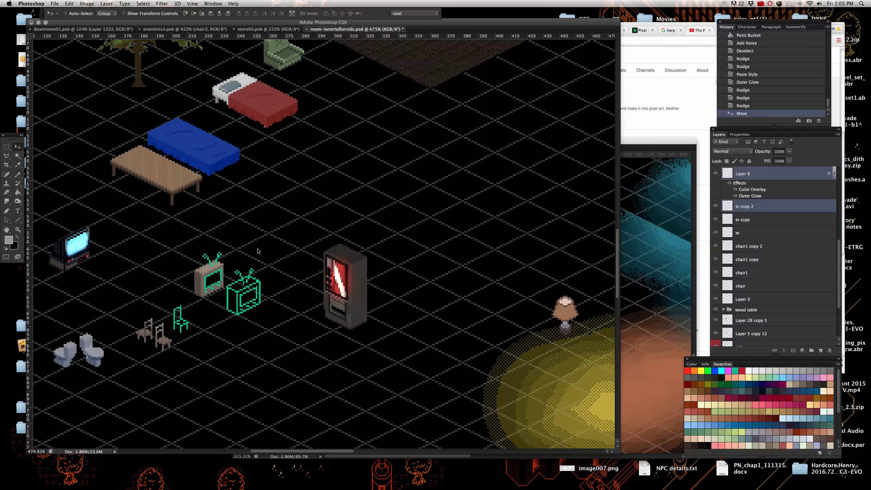
Select the yellow light pool's layer, Layer 620 copy, and shift it slightly on the grid below the table lamp
{"action": "scroll", "coordinate": [288, 253], "scroll_direction": "down", "scroll_amount": 5}
{"action": "scroll", "coordinate": [354, 298], "scroll_direction": "up", "scroll_amount": 5}
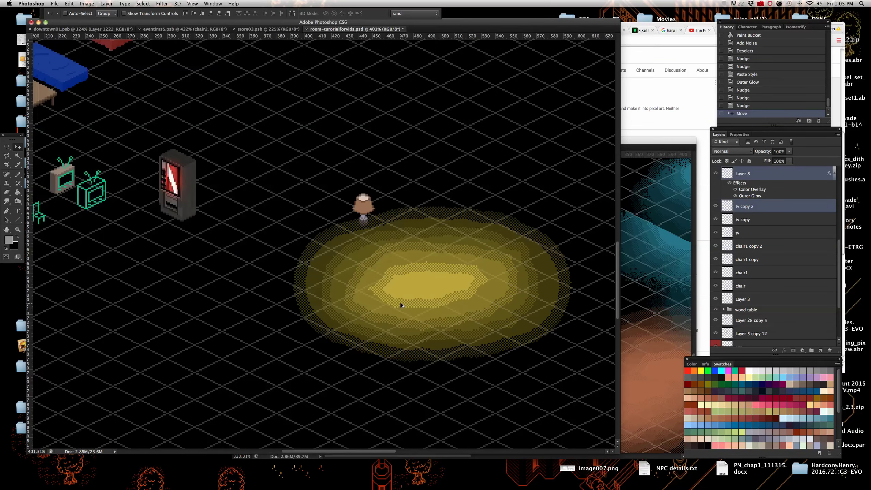
{"action": "right_click", "coordinate": [431, 288]}
{"action": "left_click", "coordinate": [433, 288]}
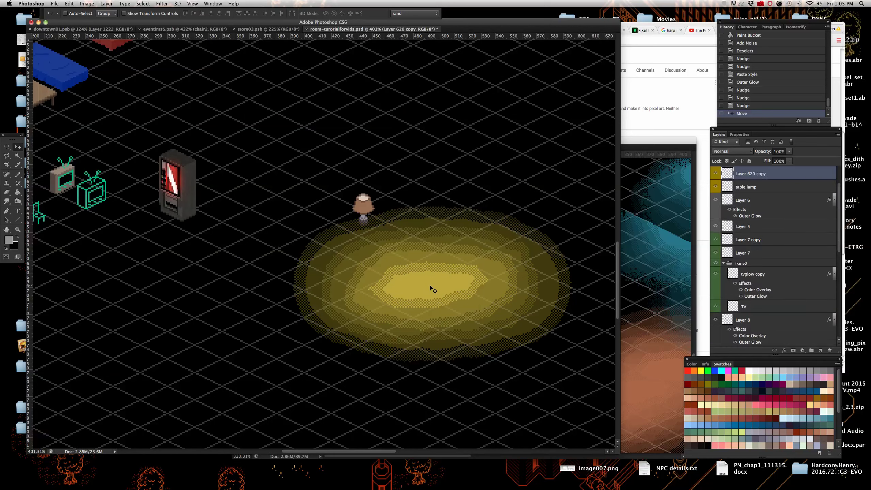
{"action": "left_click_drag", "start_coordinate": [418, 290], "coordinate": [440, 310]}
{"action": "scroll", "coordinate": [435, 318], "scroll_direction": "up", "scroll_amount": 5}
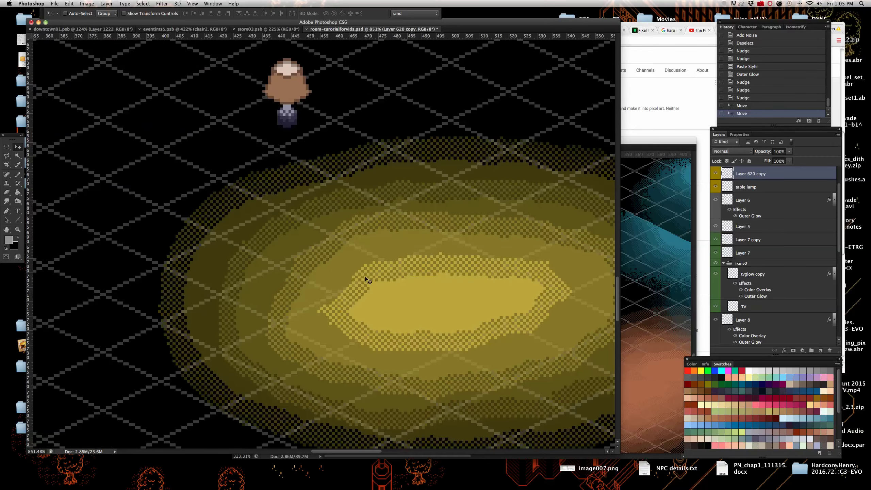
Examine the yellow light pool's dithered bands up close and its size relative to the table lamp and room
{"action": "scroll", "coordinate": [515, 278], "scroll_direction": "down", "scroll_amount": 3}
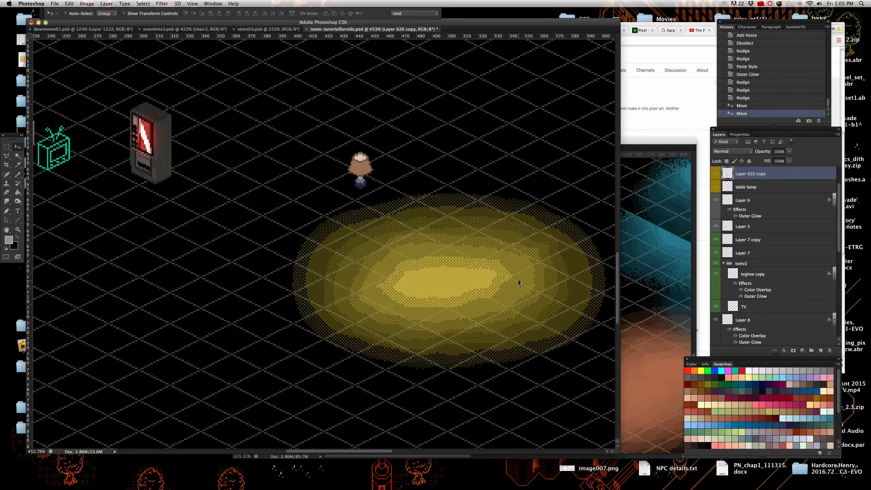
{"action": "scroll", "coordinate": [519, 280], "scroll_direction": "up", "scroll_amount": 2}
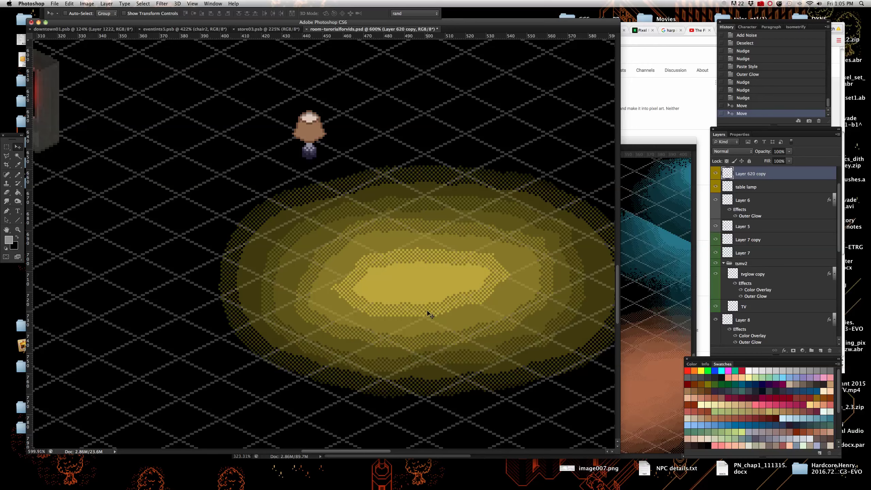
{"action": "scroll", "coordinate": [384, 309], "scroll_direction": "down", "scroll_amount": 3}
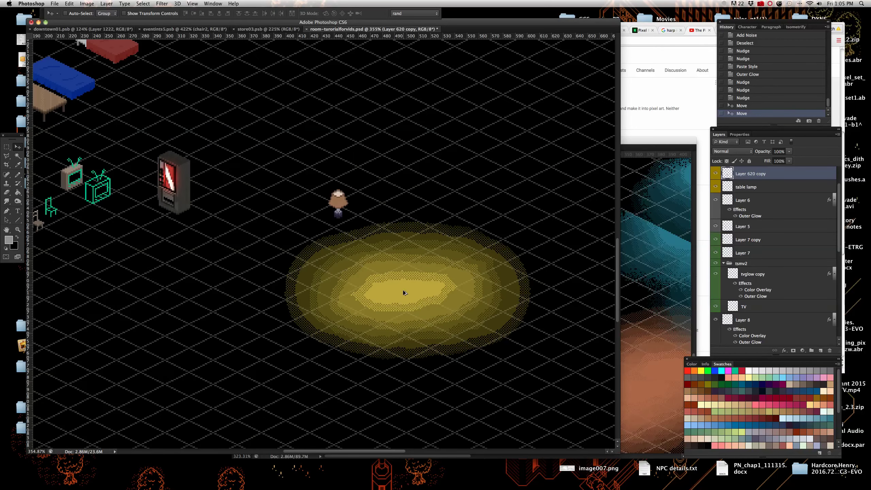
{"action": "scroll", "coordinate": [394, 290], "scroll_direction": "up", "scroll_amount": 3}
{"action": "scroll", "coordinate": [382, 277], "scroll_direction": "down", "scroll_amount": 5}
{"action": "scroll", "coordinate": [386, 282], "scroll_direction": "up", "scroll_amount": 6}
{"action": "scroll", "coordinate": [390, 282], "scroll_direction": "down", "scroll_amount": 3}
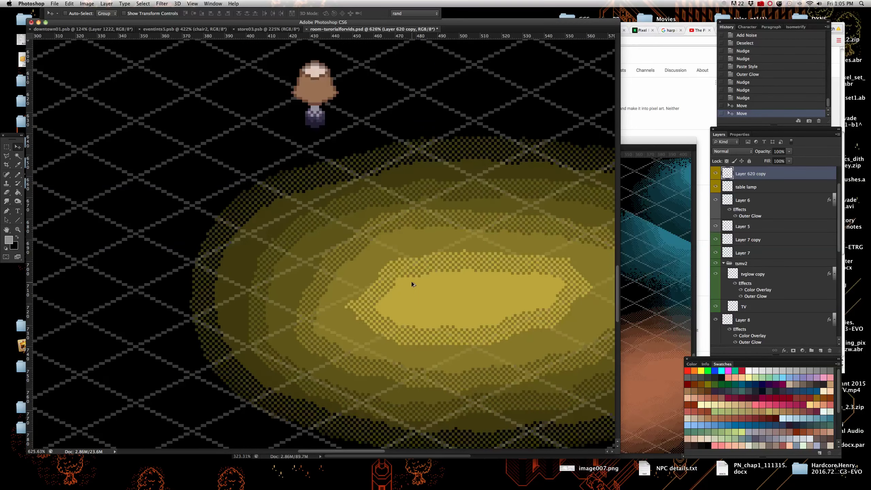
{"action": "scroll", "coordinate": [410, 283], "scroll_direction": "up", "scroll_amount": 3}
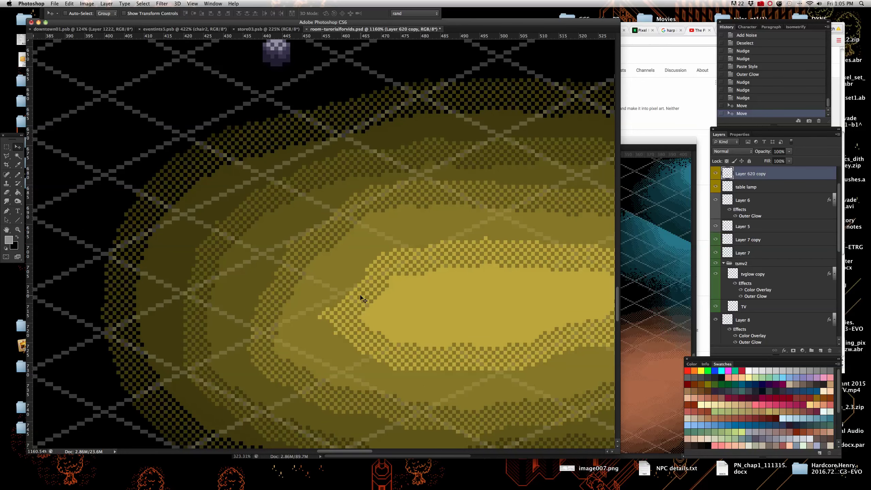
{"action": "scroll", "coordinate": [376, 340], "scroll_direction": "down", "scroll_amount": 3}
{"action": "scroll", "coordinate": [390, 348], "scroll_direction": "up", "scroll_amount": 2}
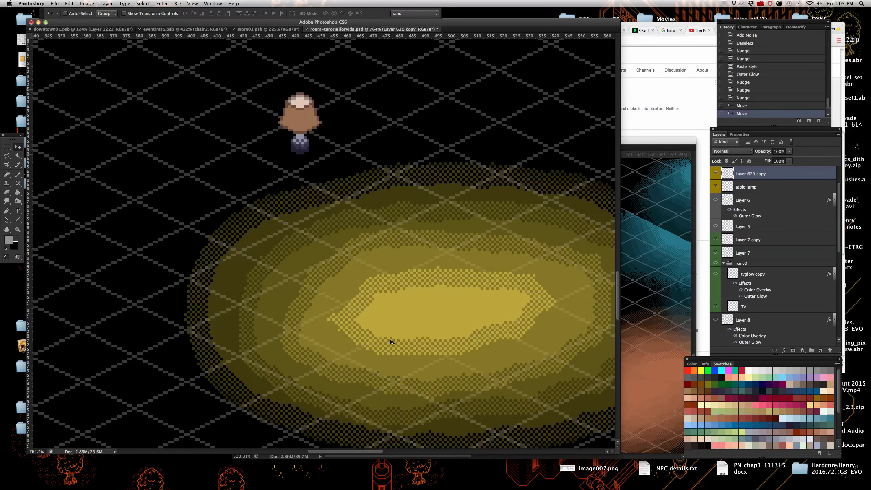
{"action": "scroll", "coordinate": [402, 326], "scroll_direction": "down", "scroll_amount": 1}
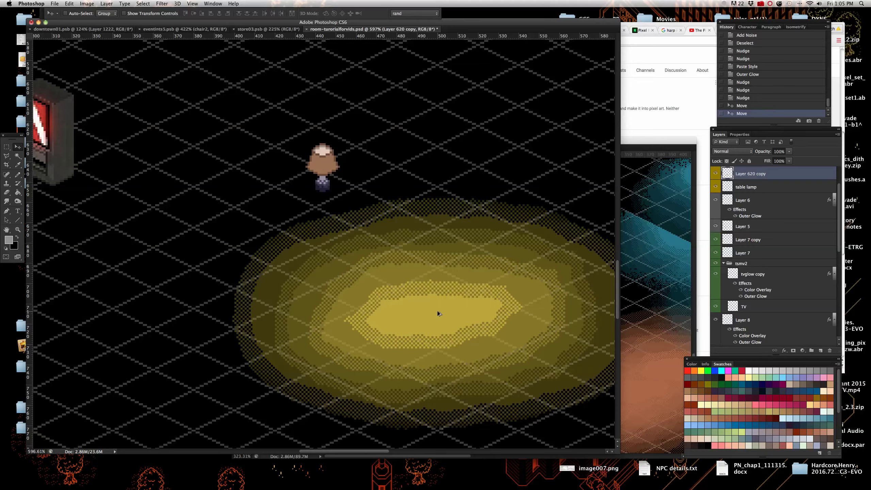
{"action": "scroll", "coordinate": [438, 313], "scroll_direction": "down", "scroll_amount": 3}
{"action": "scroll", "coordinate": [335, 245], "scroll_direction": "up", "scroll_amount": 1}
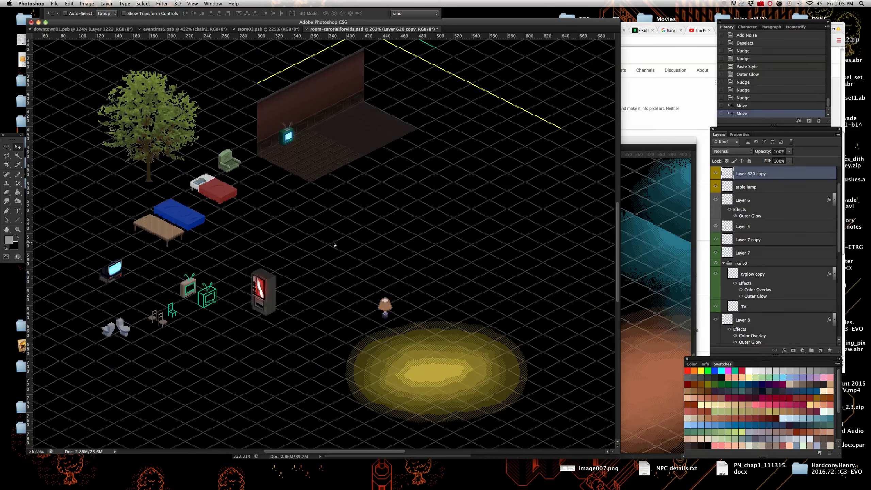
Duplicate the yellow light pool's layer, Layer 620 copy, and move the duplicate over the television in the room
{"action": "right_click", "coordinate": [435, 373]}
{"action": "left_click", "coordinate": [436, 376]}
{"action": "scroll", "coordinate": [781, 202], "scroll_direction": "up", "scroll_amount": 1}
{"action": "right_click", "coordinate": [781, 194]}
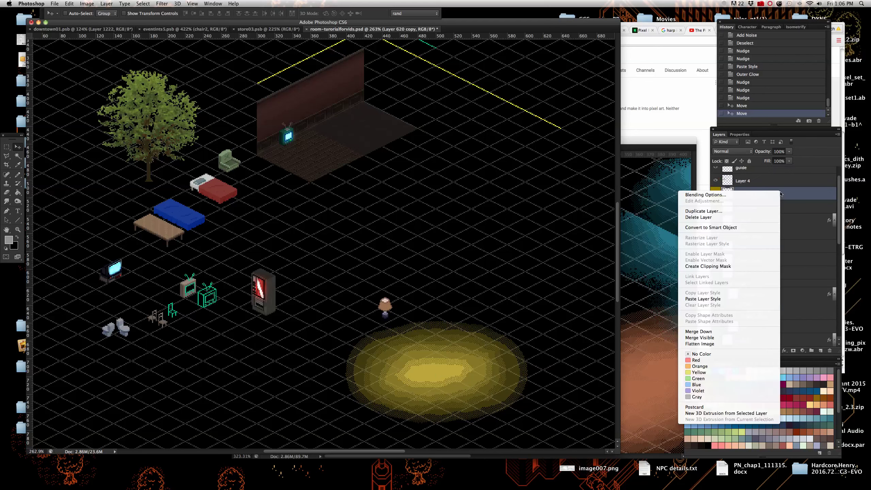
{"action": "left_click", "coordinate": [760, 211]}
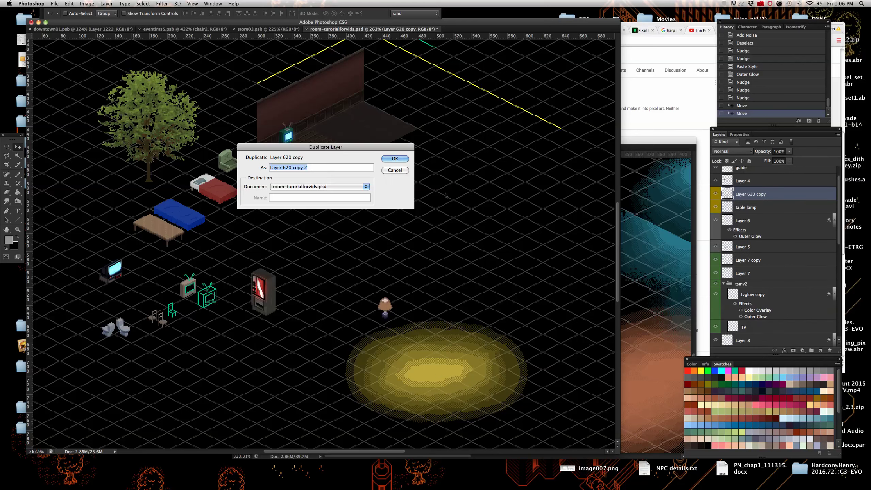
{"action": "key", "text": "Return"}
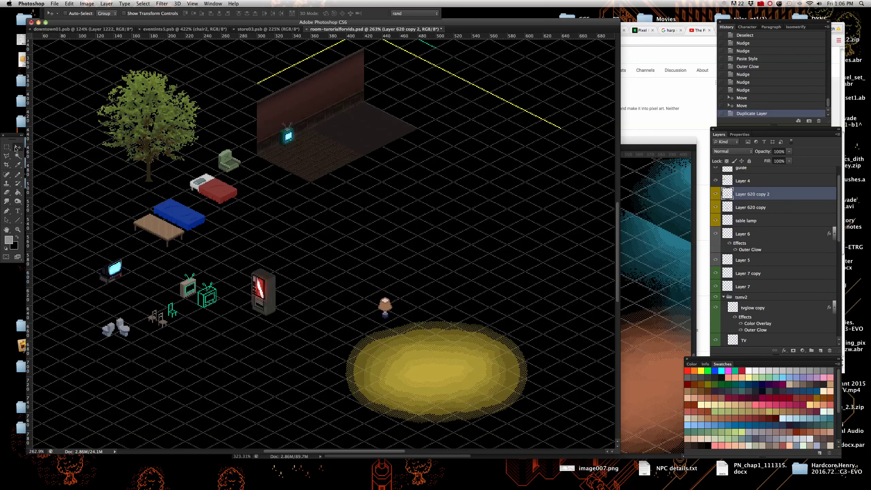
{"action": "left_click_drag", "start_coordinate": [455, 375], "coordinate": [285, 110]}
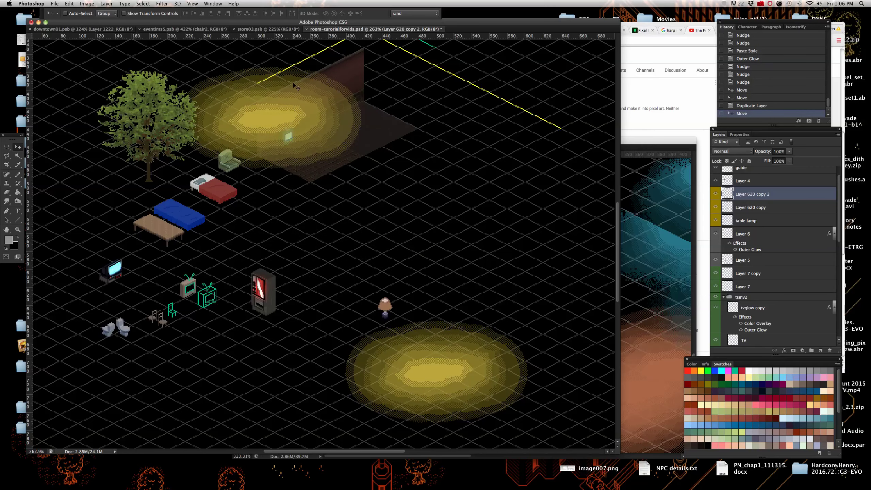
Check the yellow light pool's duplicate against the television and delete that duplicate layer
{"action": "scroll", "coordinate": [285, 107], "scroll_direction": "up", "scroll_amount": 5}
{"action": "scroll", "coordinate": [315, 155], "scroll_direction": "down", "scroll_amount": 6}
{"action": "scroll", "coordinate": [334, 193], "scroll_direction": "up", "scroll_amount": 3}
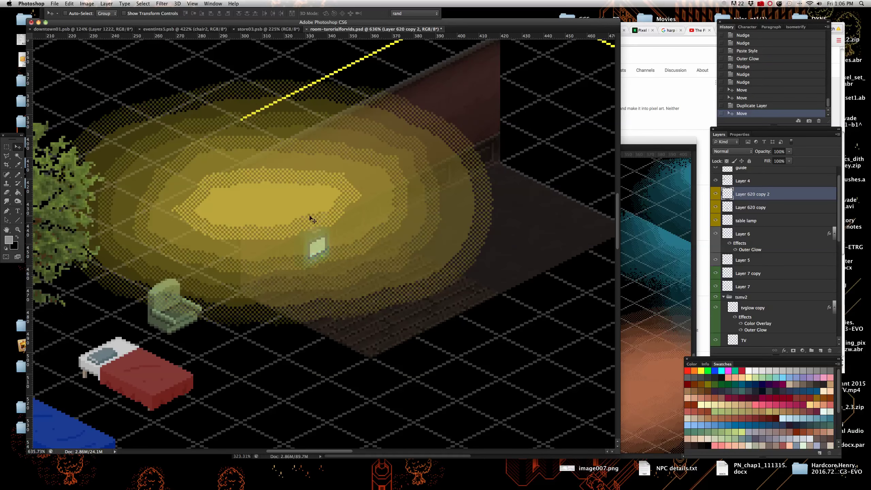
{"action": "mouse_move", "coordinate": [388, 230]}
{"action": "left_mouse_down"}
{"action": "mouse_move", "coordinate": [422, 217]}
{"action": "mouse_move", "coordinate": [385, 251]}
{"action": "mouse_move", "coordinate": [386, 229]}
{"action": "left_mouse_up"}
{"action": "key", "text": "BackSpace"}
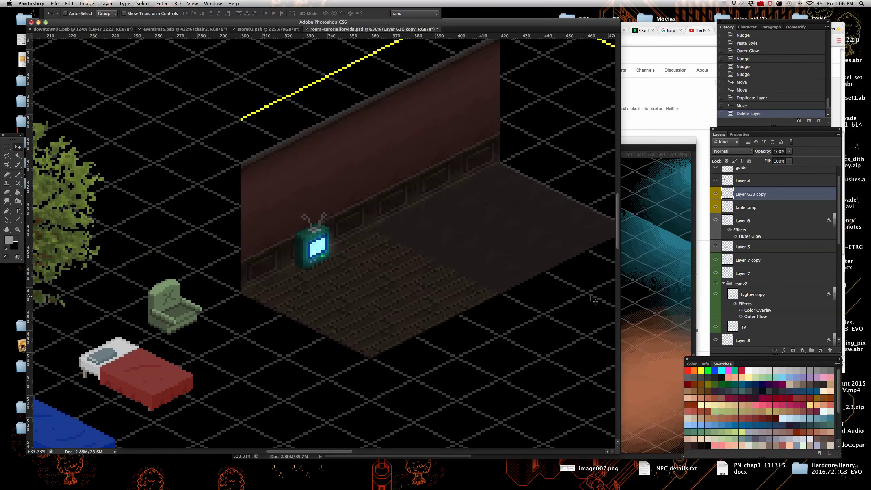
Switch to the lightingeffects01.psb document and select the grey floor light's layer, mid floor spot
{"action": "left_click", "coordinate": [646, 292]}
{"action": "scroll", "coordinate": [491, 231], "scroll_direction": "up", "scroll_amount": 3}
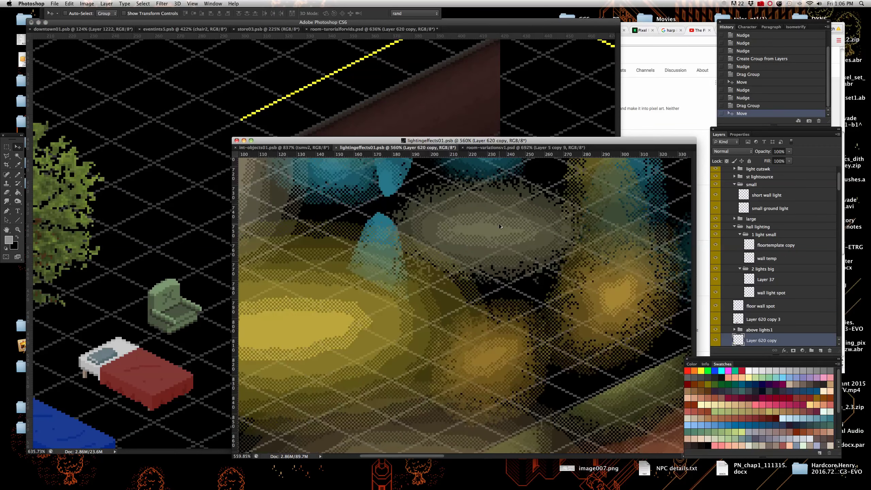
{"action": "right_click", "coordinate": [495, 229]}
{"action": "left_click", "coordinate": [512, 268]}
{"action": "scroll", "coordinate": [518, 269], "scroll_direction": "down", "scroll_amount": 3}
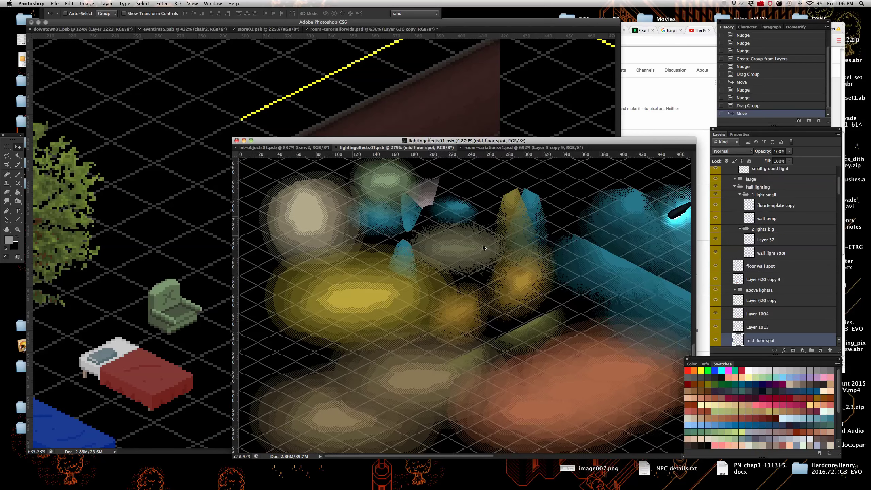
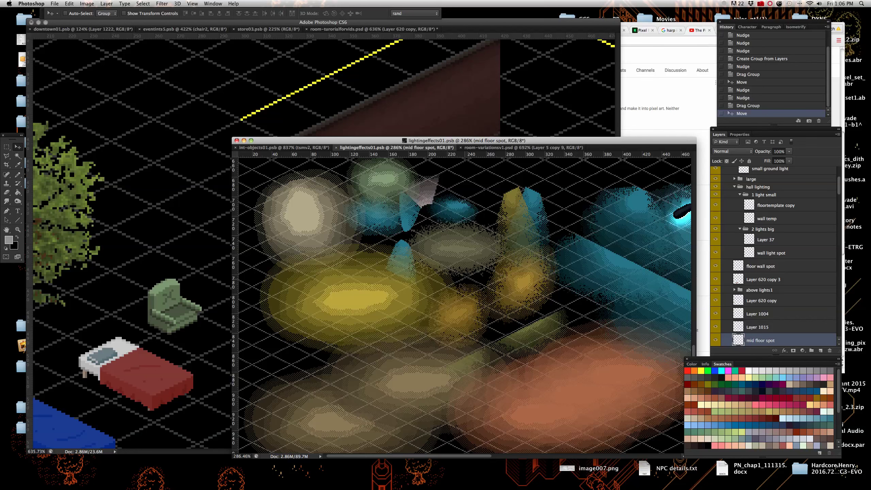
Look over the collection of lamps, light tubes and coloured floor and wall light pieces in lightingeffects01.psb
{"action": "key", "text": "super+0"}
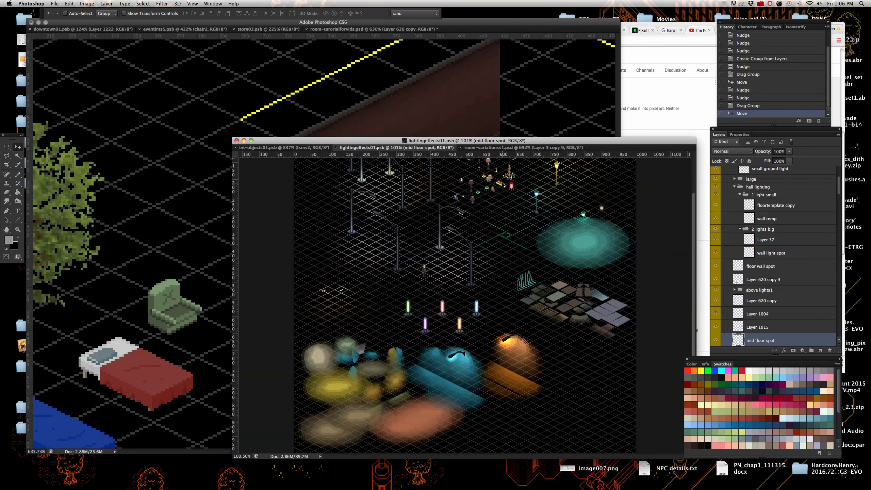
{"action": "scroll", "coordinate": [480, 229], "scroll_direction": "up", "scroll_amount": 5}
{"action": "scroll", "coordinate": [480, 229], "scroll_direction": "down", "scroll_amount": 5}
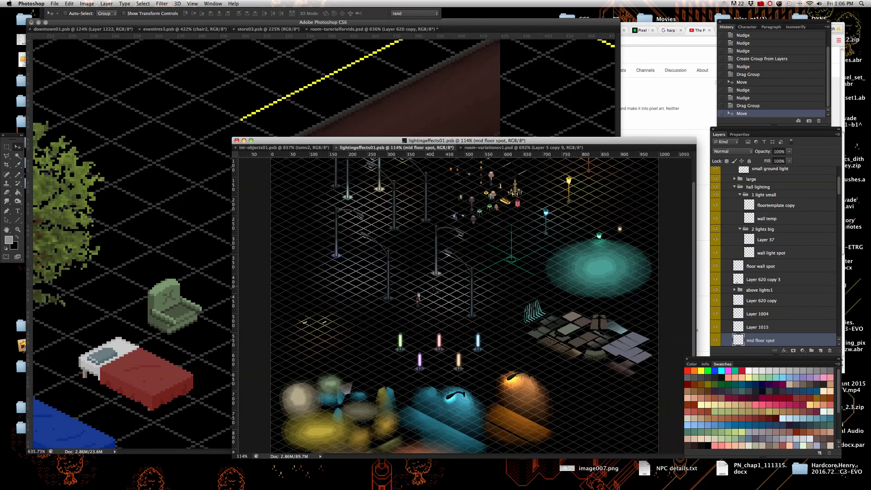
{"action": "scroll", "coordinate": [599, 345], "scroll_direction": "up", "scroll_amount": 5}
{"action": "scroll", "coordinate": [598, 344], "scroll_direction": "down", "scroll_amount": 4}
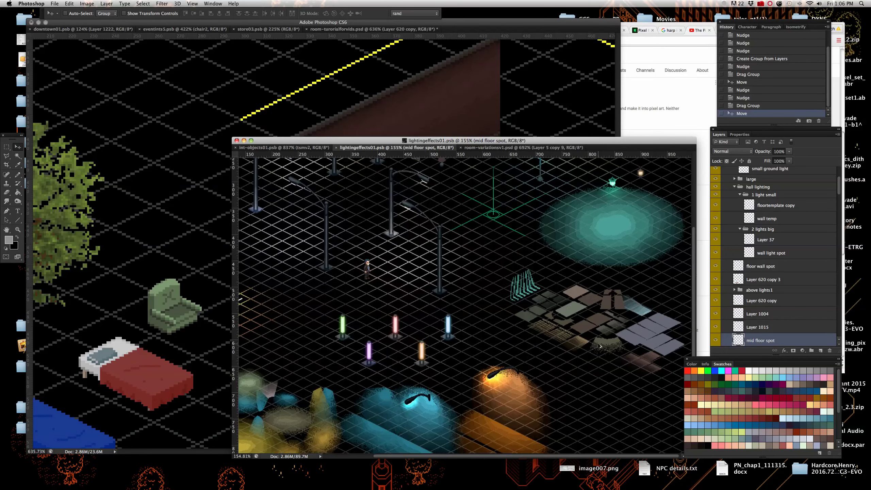
{"action": "scroll", "coordinate": [600, 346], "scroll_direction": "up", "scroll_amount": 3}
{"action": "scroll", "coordinate": [403, 358], "scroll_direction": "down", "scroll_amount": 3}
{"action": "scroll", "coordinate": [403, 358], "scroll_direction": "left", "scroll_amount": 5}
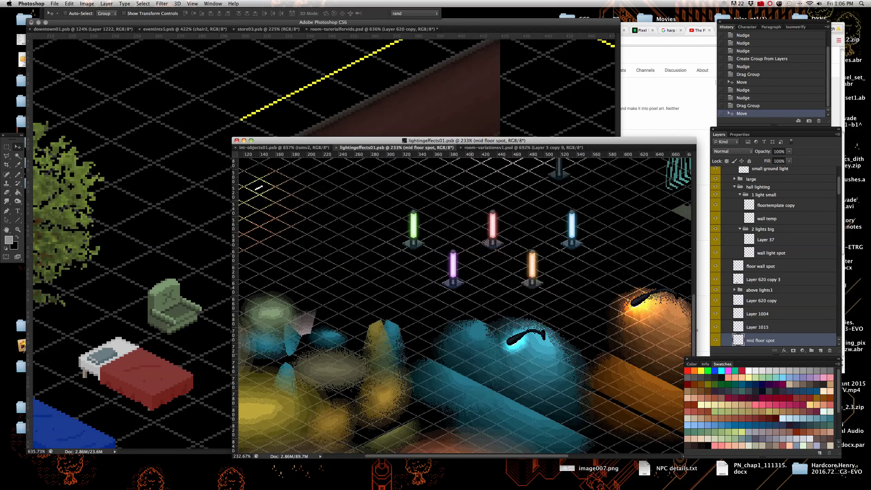
{"action": "scroll", "coordinate": [402, 359], "scroll_direction": "left", "scroll_amount": 5}
{"action": "scroll", "coordinate": [402, 359], "scroll_direction": "down", "scroll_amount": 3}
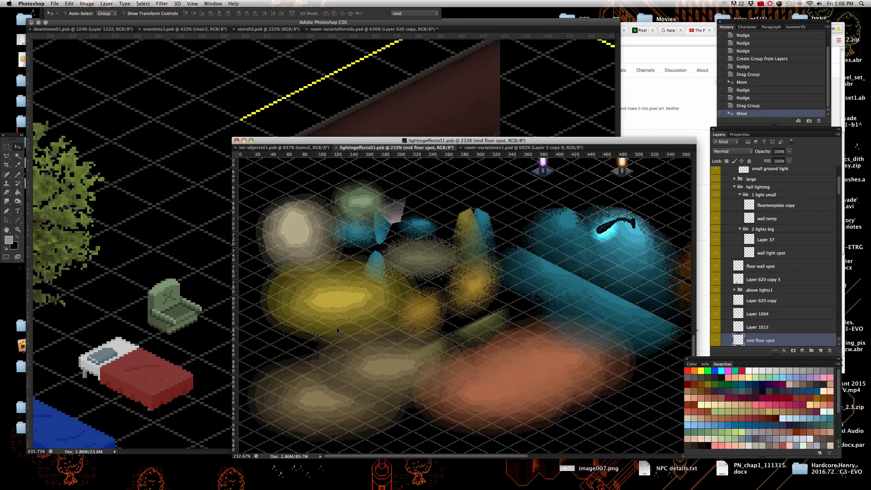
{"action": "scroll", "coordinate": [416, 261], "scroll_direction": "up", "scroll_amount": 2}
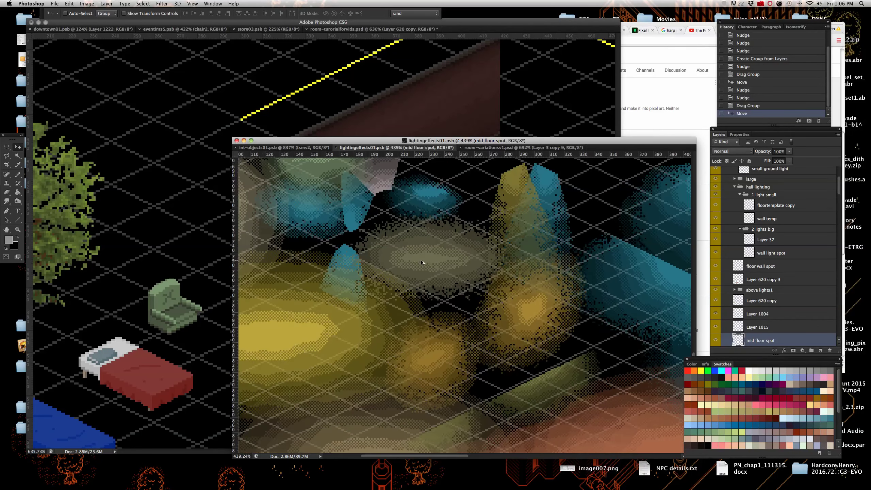
Select the small blue light's layer, floor wall spot, and copy it into the room document on the floor by the television
{"action": "right_click", "coordinate": [423, 195]}
{"action": "left_click", "coordinate": [448, 202]}
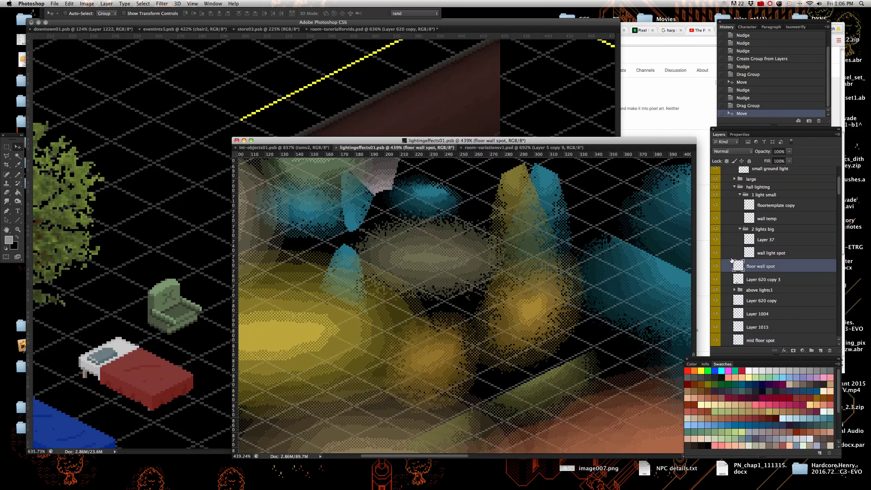
{"action": "left_click_drag", "start_coordinate": [802, 269], "coordinate": [347, 294]}
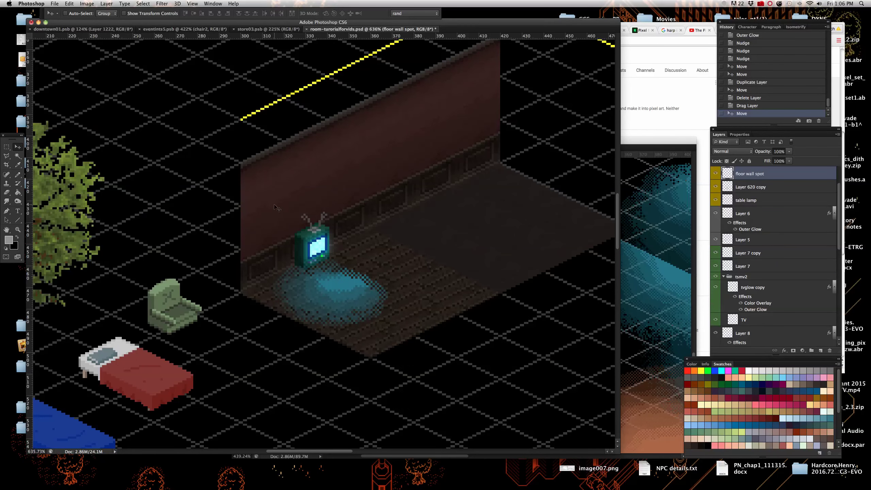
Flip the blue floor light horizontally and move it on the wood floor directly in front of the television
{"action": "left_click", "coordinate": [70, 3]}
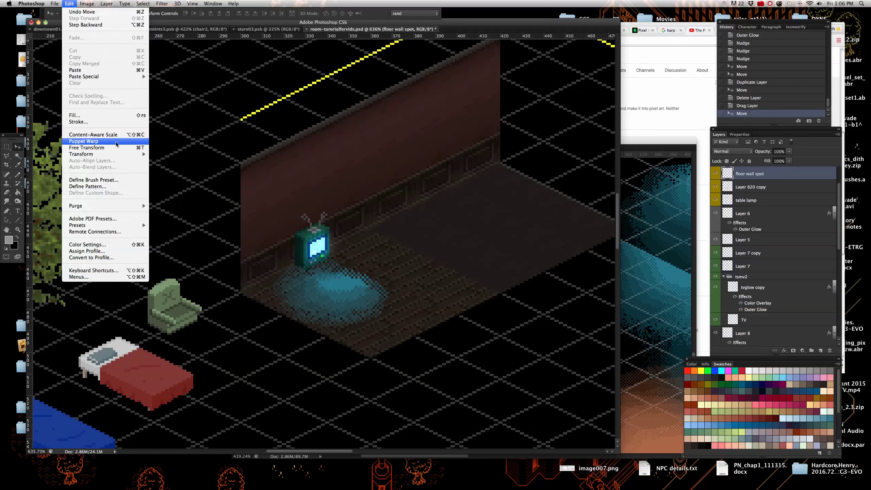
{"action": "mouse_move", "coordinate": [110, 155]}
{"action": "left_click", "coordinate": [178, 238]}
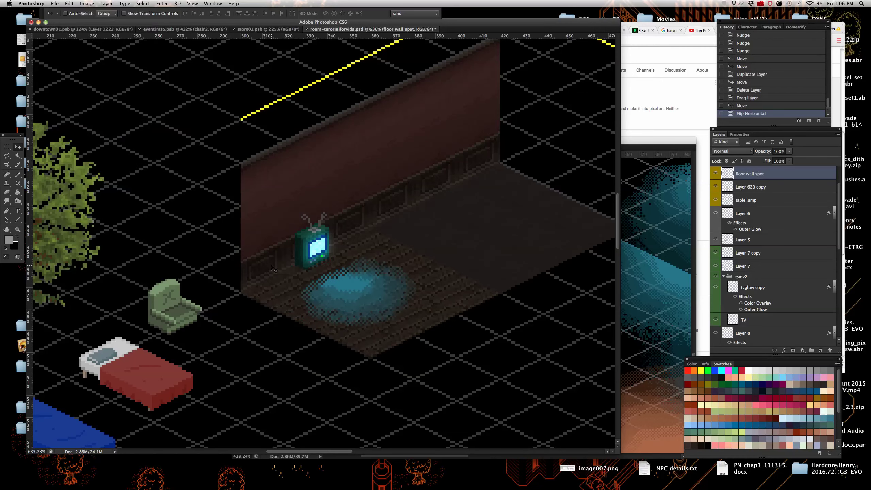
{"action": "left_click_drag", "start_coordinate": [365, 287], "coordinate": [355, 276]}
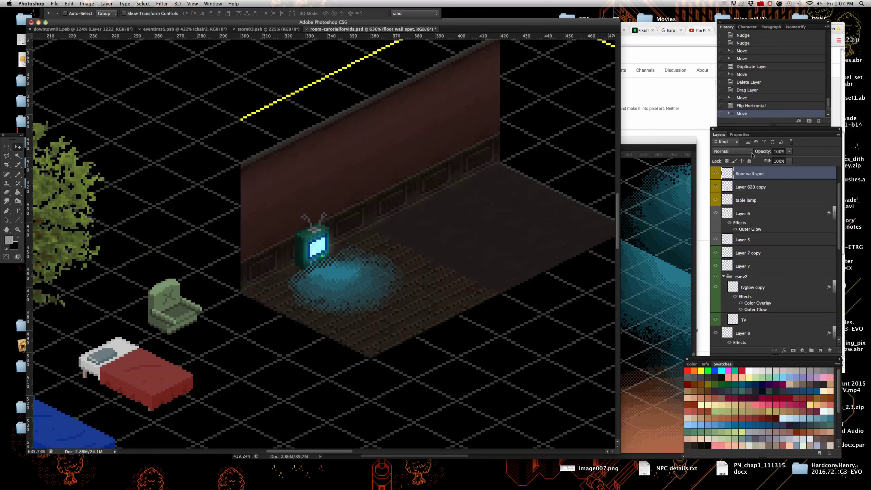
Set the floor wall spot layer's blend mode to Color Dodge and shift the light slightly closer to the television
{"action": "left_click", "coordinate": [736, 153]}
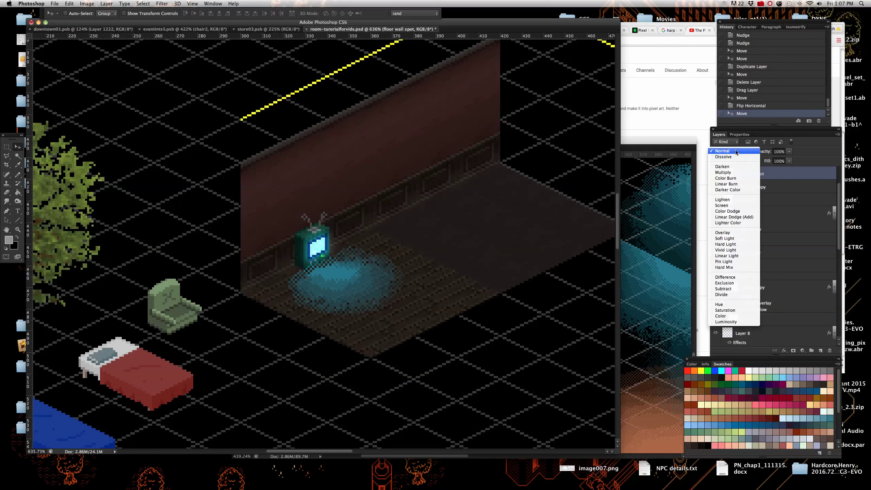
{"action": "left_click", "coordinate": [745, 211]}
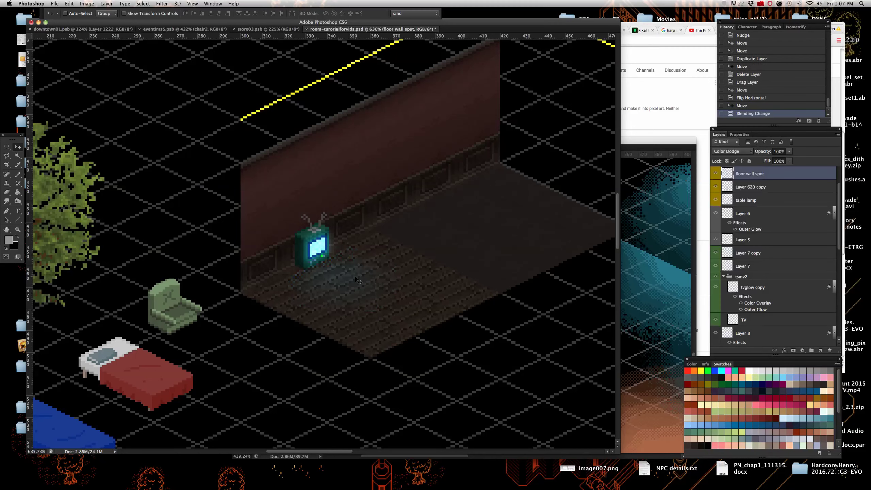
{"action": "scroll", "coordinate": [348, 279], "scroll_direction": "up", "scroll_amount": 3}
{"action": "left_click_drag", "start_coordinate": [347, 279], "coordinate": [344, 277]}
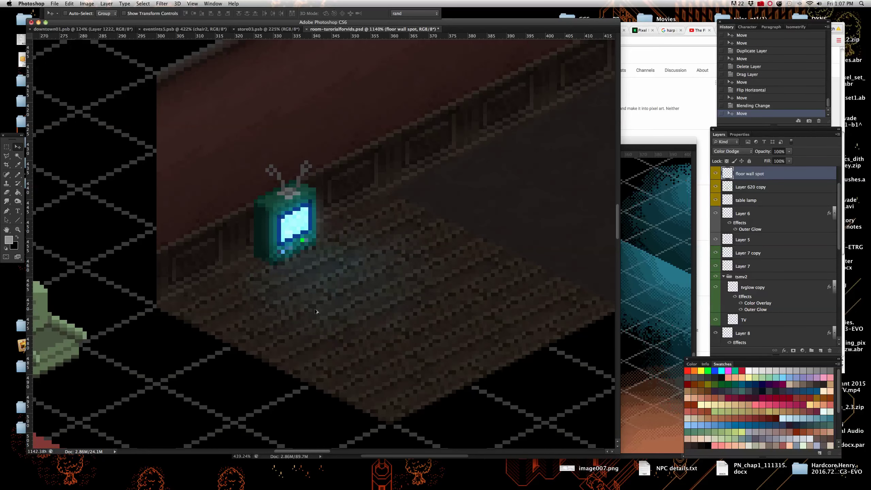
Examine the television's blended glow on the wood floor up close and from farther out with the other furniture
{"action": "scroll", "coordinate": [302, 298], "scroll_direction": "down", "scroll_amount": 5}
{"action": "scroll", "coordinate": [301, 300], "scroll_direction": "up", "scroll_amount": 5}
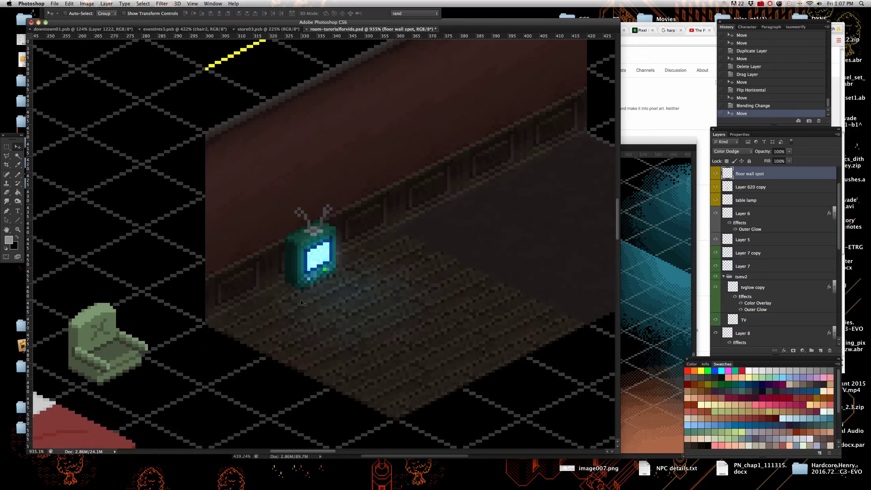
{"action": "scroll", "coordinate": [348, 310], "scroll_direction": "up", "scroll_amount": 3}
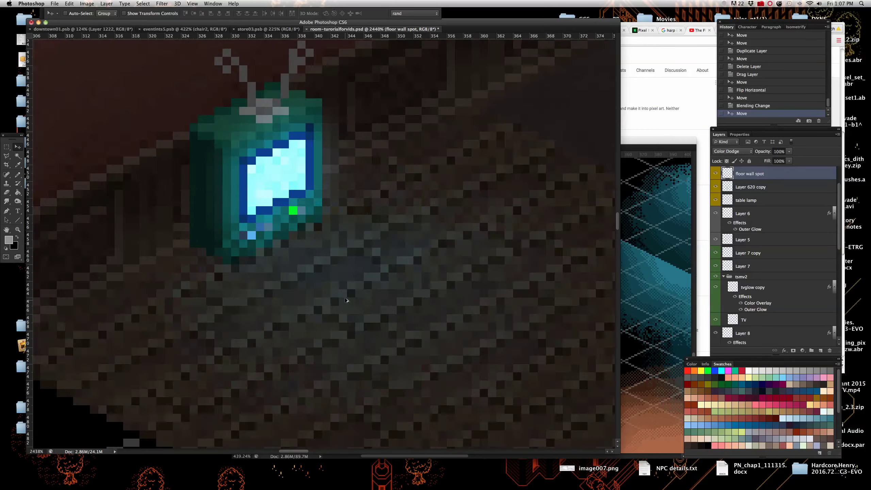
{"action": "scroll", "coordinate": [343, 308], "scroll_direction": "down", "scroll_amount": 4}
{"action": "scroll", "coordinate": [338, 303], "scroll_direction": "up", "scroll_amount": 4}
{"action": "scroll", "coordinate": [334, 301], "scroll_direction": "down", "scroll_amount": 5}
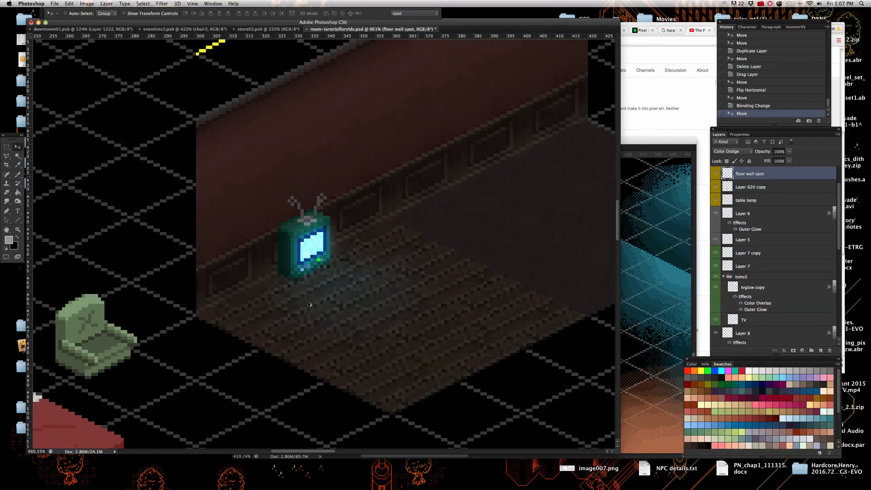
{"action": "scroll", "coordinate": [318, 306], "scroll_direction": "up", "scroll_amount": 3}
{"action": "scroll", "coordinate": [316, 307], "scroll_direction": "up", "scroll_amount": 2}
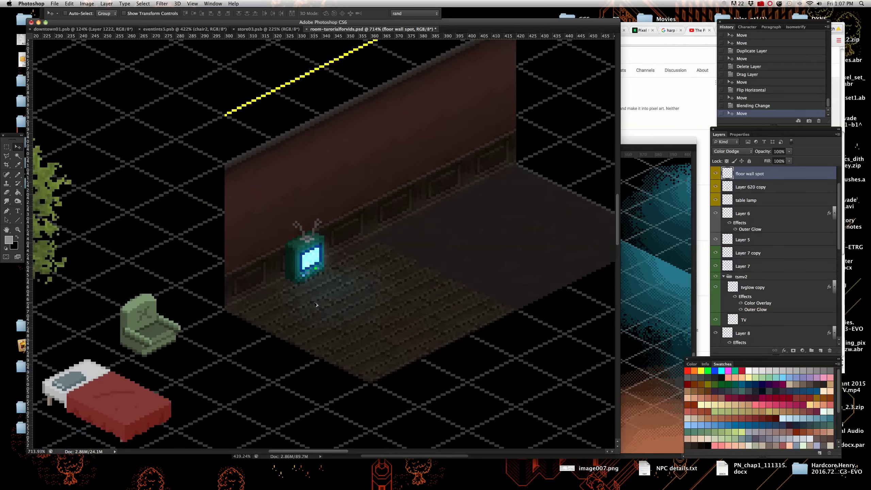
{"action": "scroll", "coordinate": [322, 299], "scroll_direction": "down", "scroll_amount": 5}
{"action": "scroll", "coordinate": [329, 292], "scroll_direction": "up", "scroll_amount": 3}
{"action": "scroll", "coordinate": [332, 290], "scroll_direction": "down", "scroll_amount": 5}
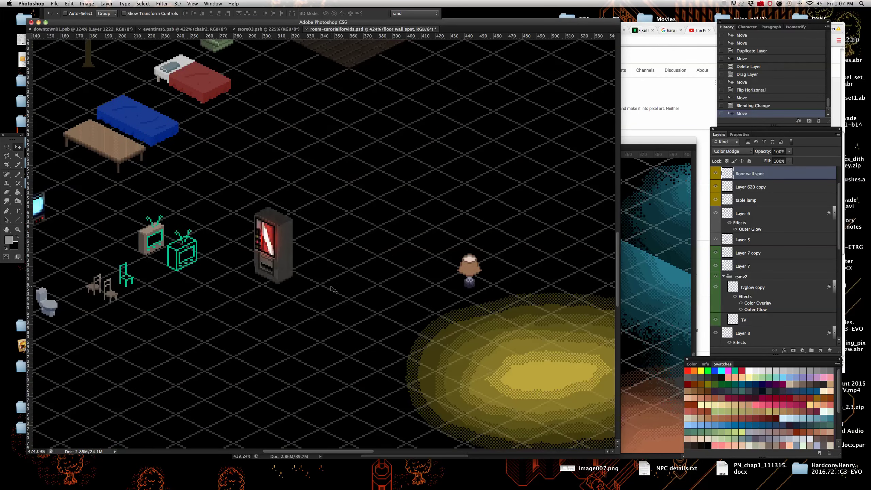
{"action": "scroll", "coordinate": [301, 302], "scroll_direction": "up", "scroll_amount": 2}
{"action": "scroll", "coordinate": [265, 330], "scroll_direction": "down", "scroll_amount": 3}
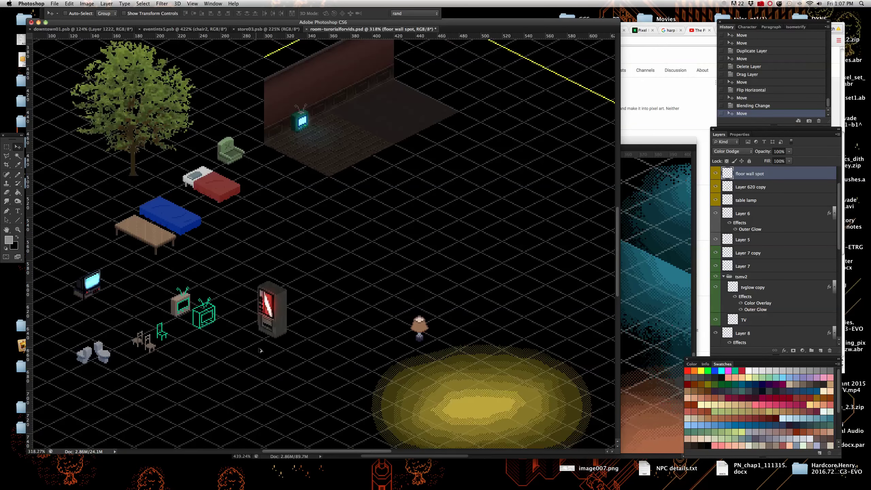
Select the vending machine's two layers, Layer 6 and Layer 5, and move them together onto the room's floor beside the wall
{"action": "scroll", "coordinate": [254, 357], "scroll_direction": "up", "scroll_amount": 5}
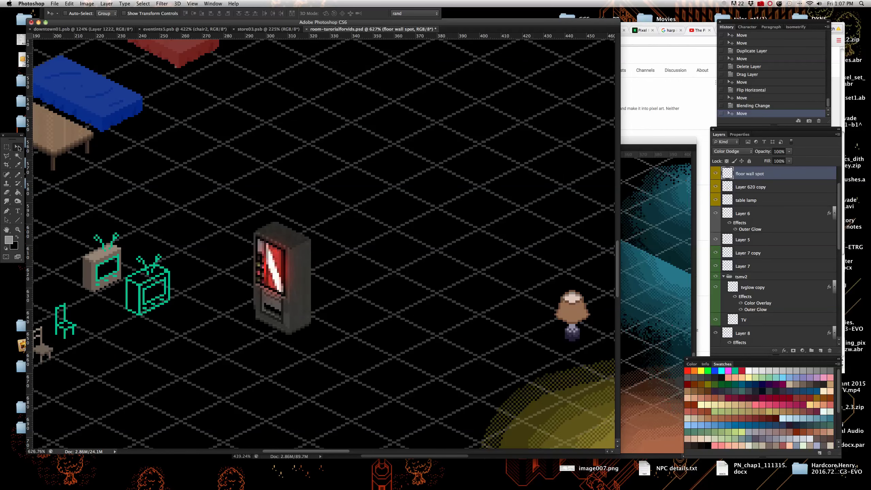
{"action": "scroll", "coordinate": [274, 285], "scroll_direction": "up", "scroll_amount": 2}
{"action": "right_click", "coordinate": [274, 286]}
{"action": "left_click", "coordinate": [279, 288]}
{"action": "right_click", "coordinate": [309, 325]}
{"action": "left_click", "coordinate": [321, 334], "text": "shift"}
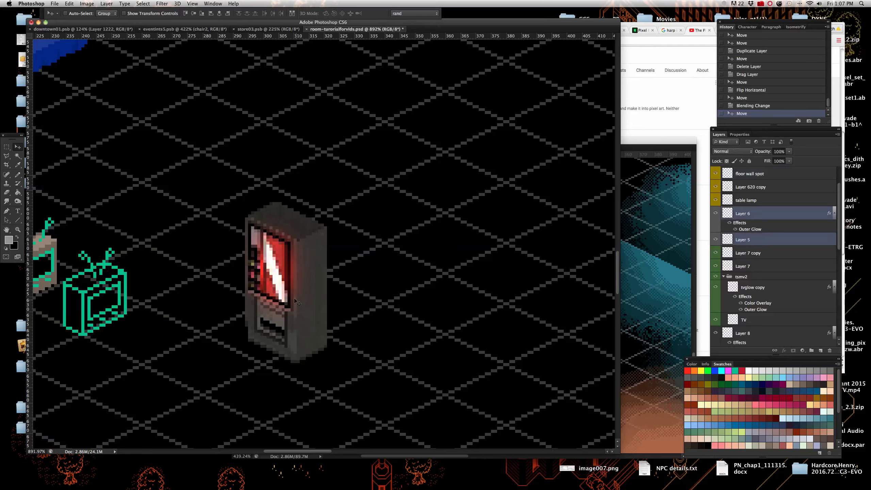
{"action": "scroll", "coordinate": [288, 297], "scroll_direction": "down", "scroll_amount": 5}
{"action": "scroll", "coordinate": [287, 296], "scroll_direction": "up", "scroll_amount": 4}
{"action": "left_click_drag", "start_coordinate": [288, 296], "coordinate": [401, 111]}
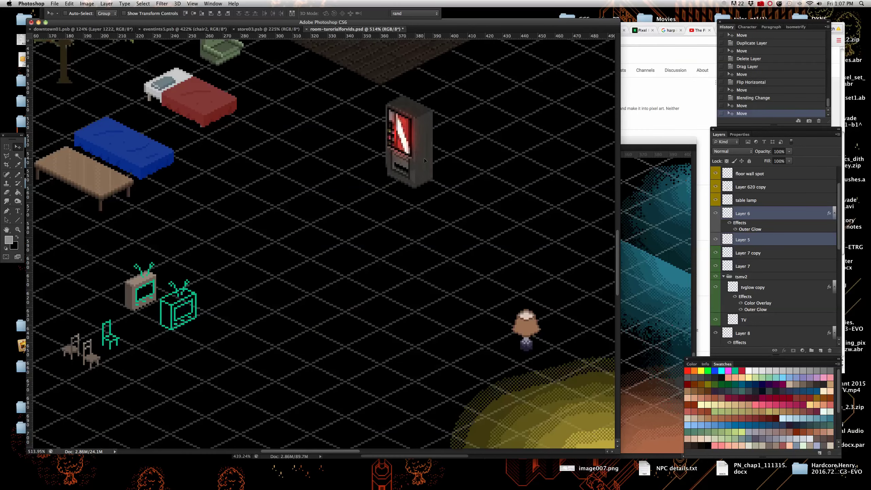
{"action": "scroll", "coordinate": [469, 183], "scroll_direction": "up", "scroll_amount": 3}
{"action": "scroll", "coordinate": [469, 182], "scroll_direction": "up", "scroll_amount": 3}
{"action": "left_click_drag", "start_coordinate": [468, 213], "coordinate": [483, 139]}
Reposition the vending machine at the far end of the room's wall
{"action": "scroll", "coordinate": [427, 158], "scroll_direction": "down", "scroll_amount": 5}
{"action": "scroll", "coordinate": [446, 179], "scroll_direction": "up", "scroll_amount": 4}
{"action": "scroll", "coordinate": [453, 182], "scroll_direction": "down", "scroll_amount": 4}
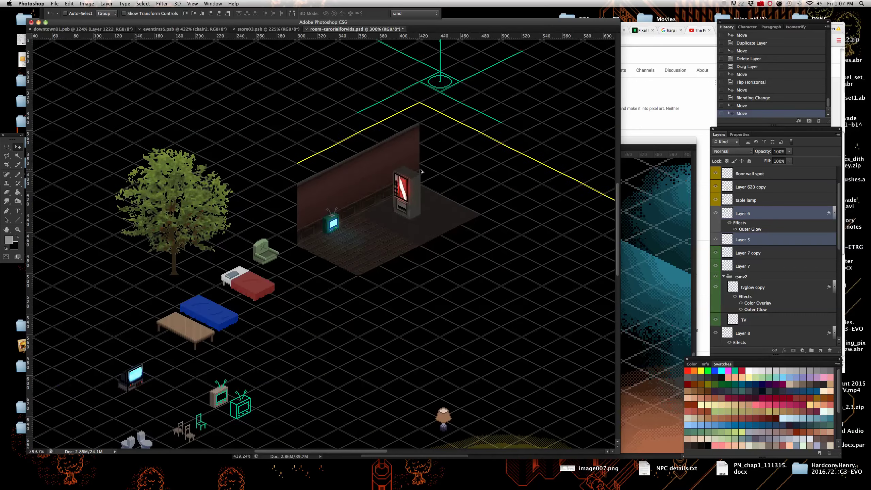
{"action": "scroll", "coordinate": [422, 194], "scroll_direction": "up", "scroll_amount": 4}
{"action": "left_click_drag", "start_coordinate": [394, 226], "coordinate": [446, 237]}
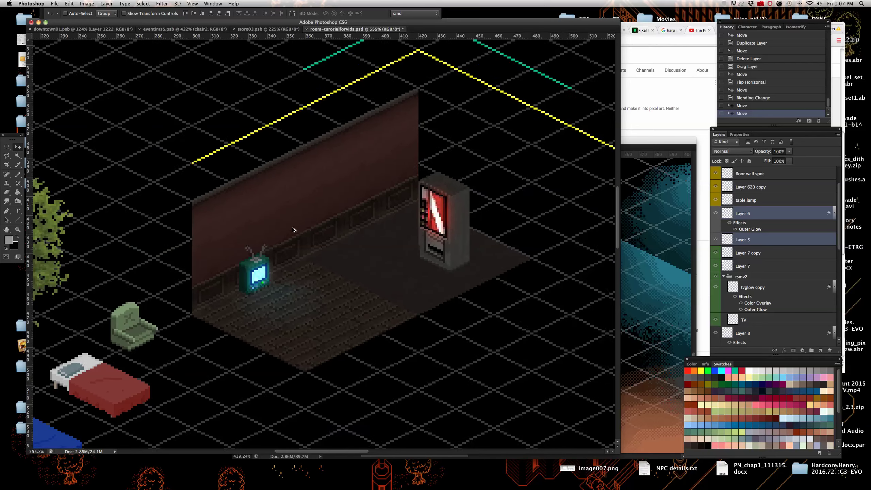
Examine the vending machine's placement and glow in the room, both up close and from a distance
{"action": "scroll", "coordinate": [292, 230], "scroll_direction": "down", "scroll_amount": 4}
{"action": "scroll", "coordinate": [326, 207], "scroll_direction": "up", "scroll_amount": 5}
{"action": "scroll", "coordinate": [326, 206], "scroll_direction": "down", "scroll_amount": 4}
{"action": "scroll", "coordinate": [306, 242], "scroll_direction": "up", "scroll_amount": 4}
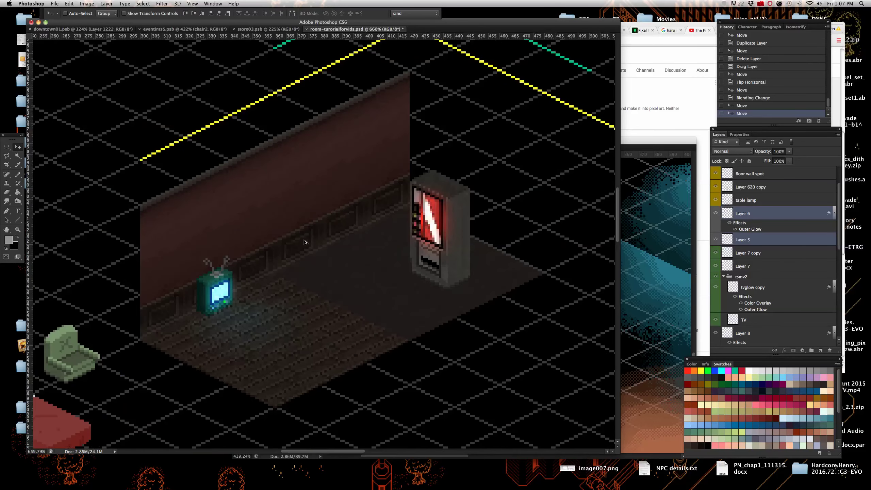
{"action": "scroll", "coordinate": [407, 230], "scroll_direction": "up", "scroll_amount": 2}
{"action": "scroll", "coordinate": [446, 226], "scroll_direction": "down", "scroll_amount": 3}
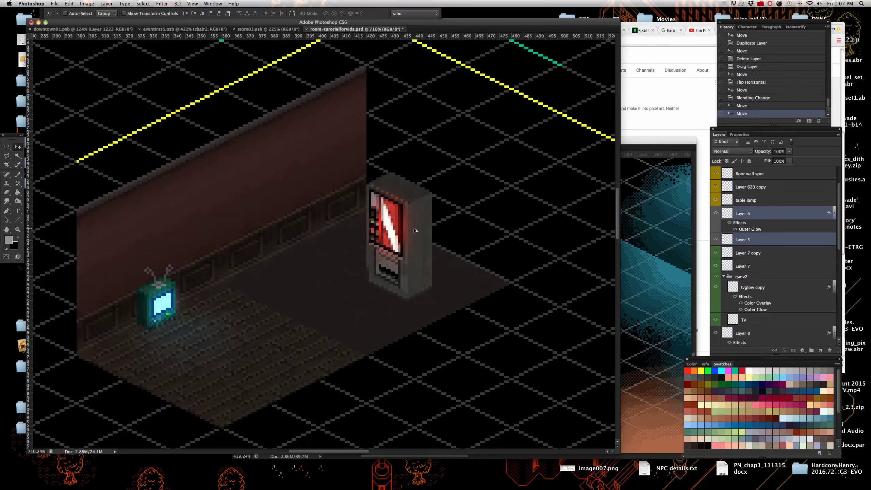
{"action": "scroll", "coordinate": [364, 237], "scroll_direction": "up", "scroll_amount": 4}
{"action": "scroll", "coordinate": [362, 239], "scroll_direction": "up", "scroll_amount": 2}
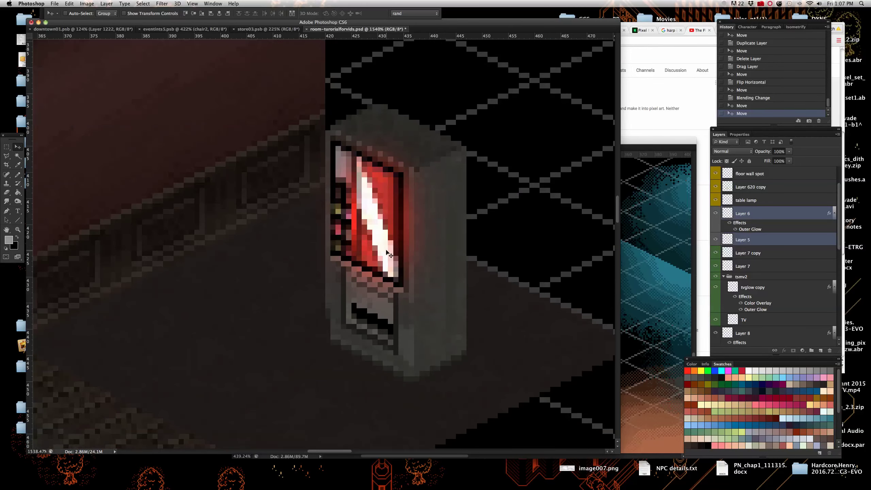
Nudge the glowing display on Layer 6 30 px to the right, off the vending machine
{"action": "right_click", "coordinate": [386, 253]}
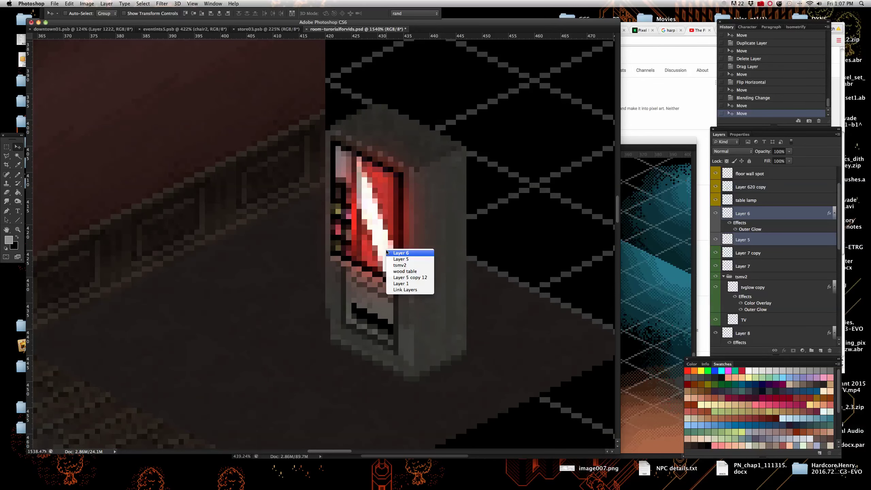
{"action": "left_click", "coordinate": [388, 253]}
{"action": "scroll", "coordinate": [343, 248], "scroll_direction": "down", "scroll_amount": 2}
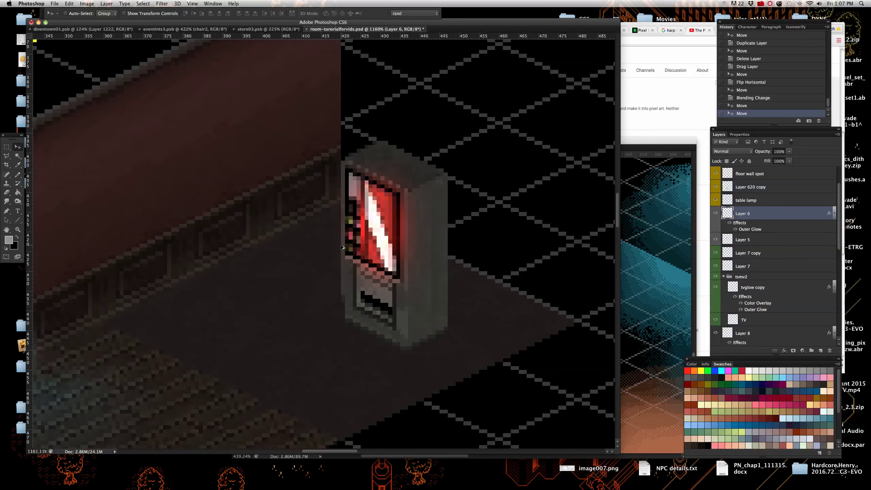
{"action": "scroll", "coordinate": [342, 247], "scroll_direction": "up", "scroll_amount": 2}
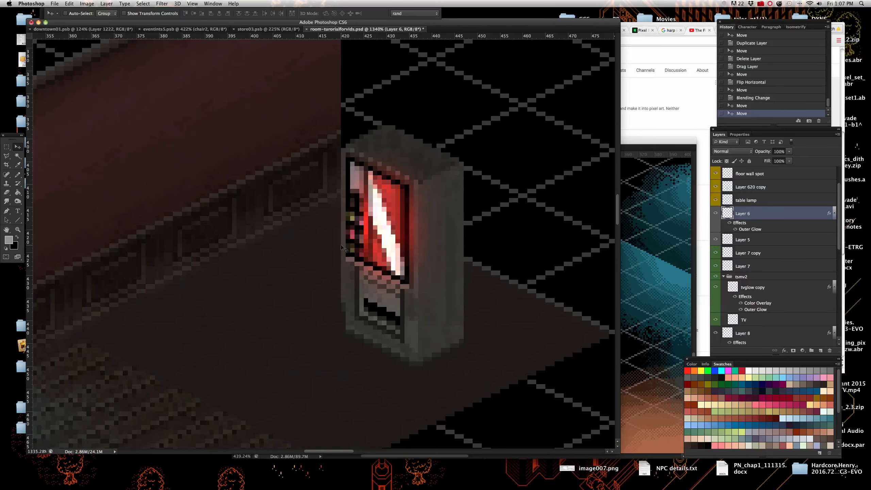
{"action": "key", "text": "shift+Right"}
{"action": "key", "text": "shift+Right"}
{"action": "key", "text": "shift+Right"}
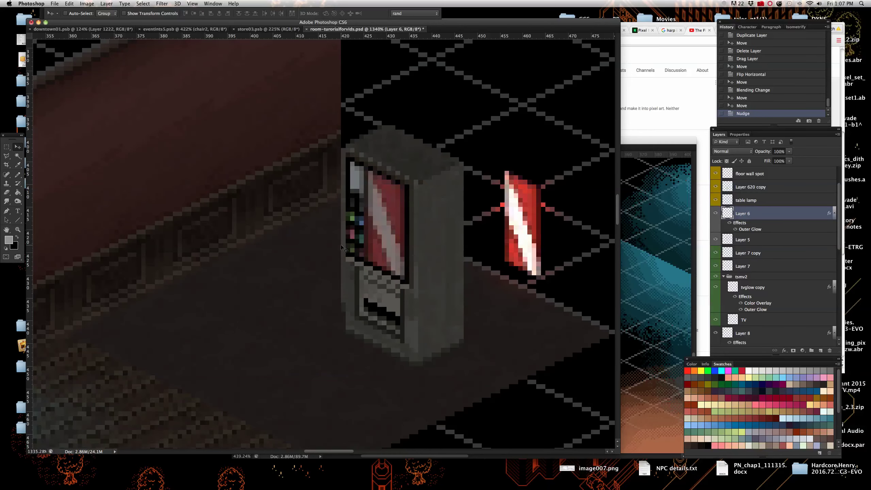
Try nudging the separated Layer 6 display 10 px farther from the vending machine
{"action": "scroll", "coordinate": [342, 248], "scroll_direction": "down", "scroll_amount": 3}
{"action": "scroll", "coordinate": [360, 256], "scroll_direction": "up", "scroll_amount": 3}
{"action": "right_click", "coordinate": [323, 260]}
{"action": "left_click", "coordinate": [340, 269]}
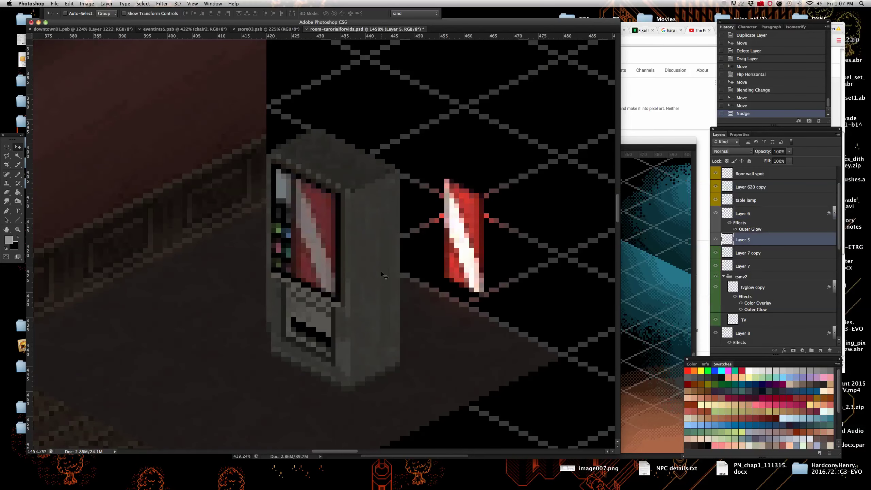
{"action": "right_click", "coordinate": [468, 262]}
{"action": "left_click", "coordinate": [477, 268]}
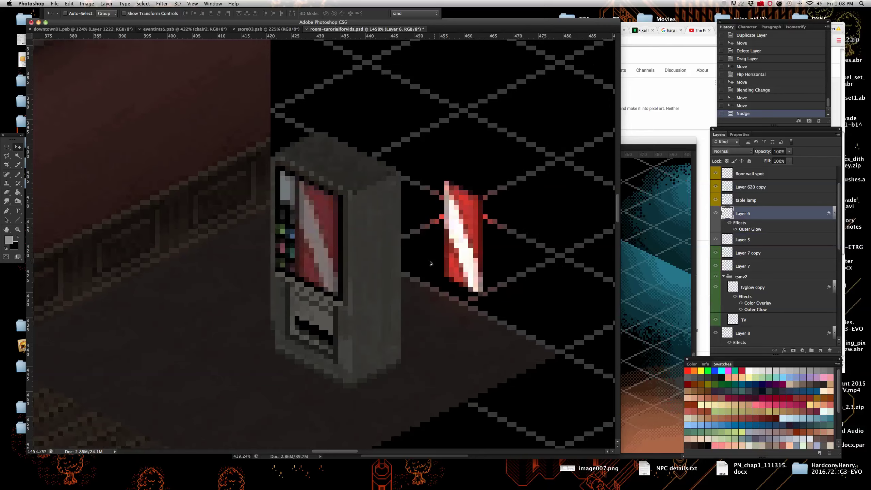
{"action": "scroll", "coordinate": [431, 263], "scroll_direction": "down", "scroll_amount": 2}
{"action": "key", "text": "shift+Left"}
{"action": "key", "text": "super+z"}
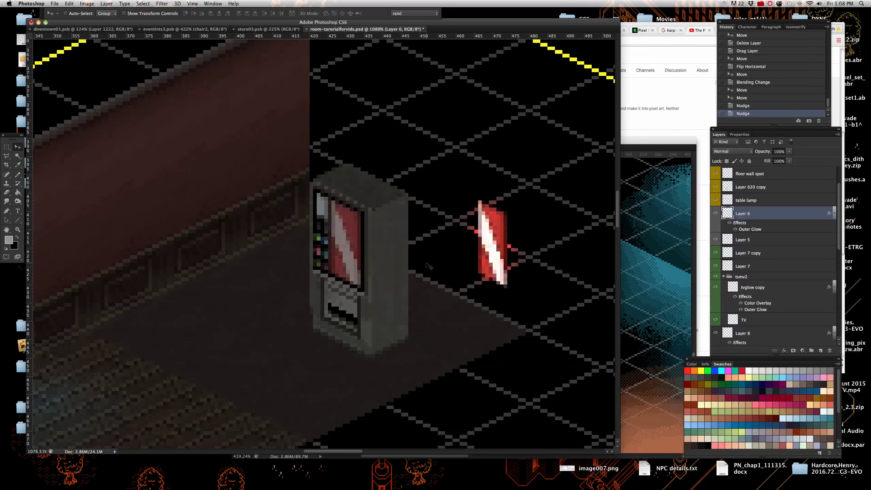
{"action": "key", "text": "super+z"}
{"action": "key", "text": "shift+Right"}
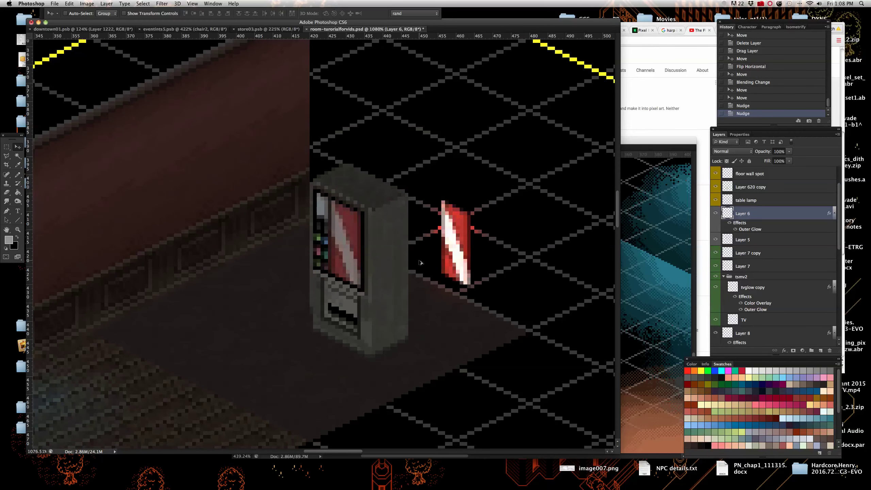
On Layer 5, outline the vending machine's dull red display panel with the Polygonal Lasso
{"action": "scroll", "coordinate": [446, 267], "scroll_direction": "up", "scroll_amount": 2}
{"action": "right_click", "coordinate": [454, 265]}
{"action": "left_click", "coordinate": [456, 267]}
{"action": "right_click", "coordinate": [311, 253]}
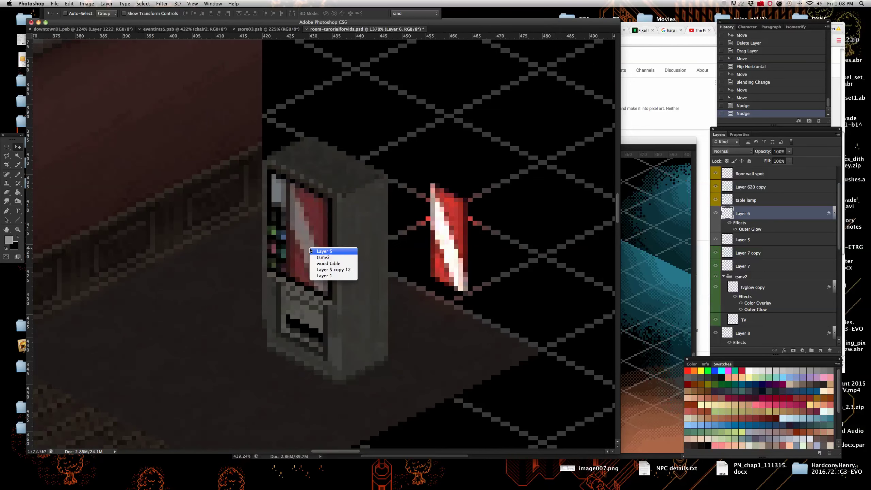
{"action": "left_click", "coordinate": [322, 254]}
{"action": "left_click", "coordinate": [7, 155]}
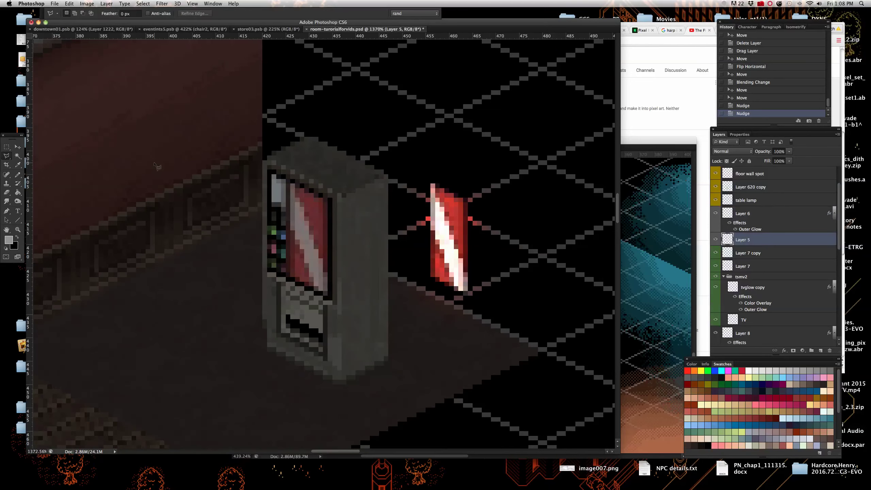
{"action": "left_click", "coordinate": [291, 182]}
{"action": "left_click", "coordinate": [329, 201]}
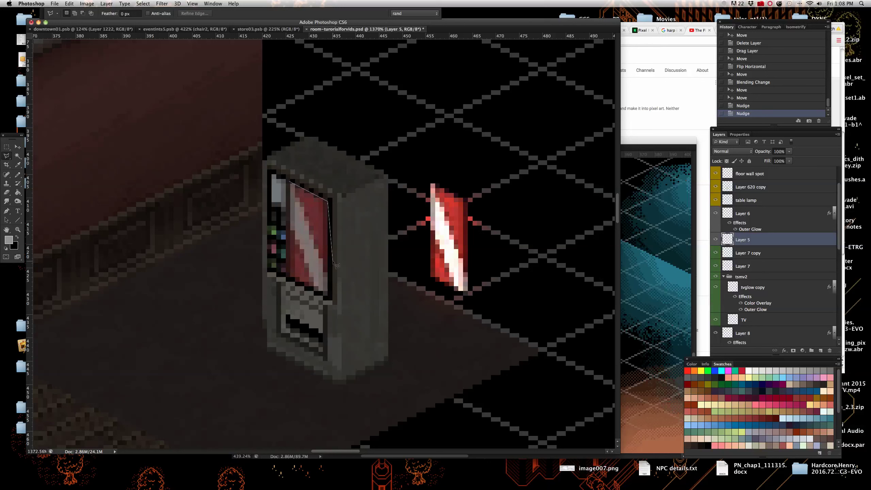
{"action": "left_click", "coordinate": [329, 297]}
{"action": "double_click", "coordinate": [292, 280]}
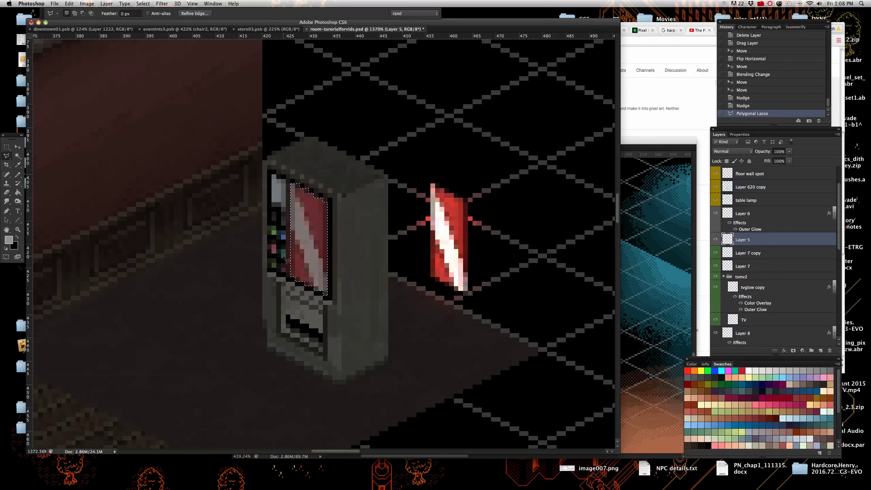
Refine the edges of the display panel selection with the Rectangular Marquee
{"action": "key", "text": "m"}
{"action": "scroll", "coordinate": [365, 197], "scroll_direction": "up", "scroll_amount": 2}
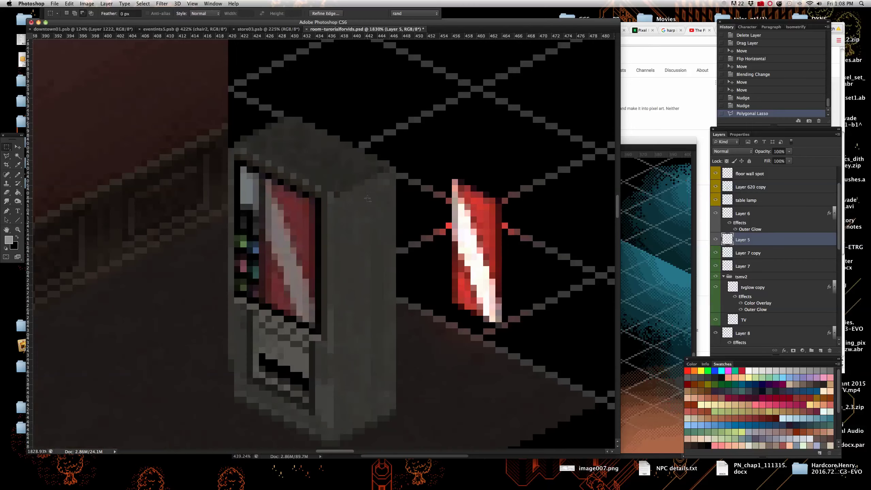
{"action": "scroll", "coordinate": [281, 188], "scroll_direction": "up", "scroll_amount": 2}
{"action": "left_click_drag", "start_coordinate": [335, 171], "coordinate": [262, 186]}
{"action": "scroll", "coordinate": [262, 191], "scroll_direction": "down", "scroll_amount": 3}
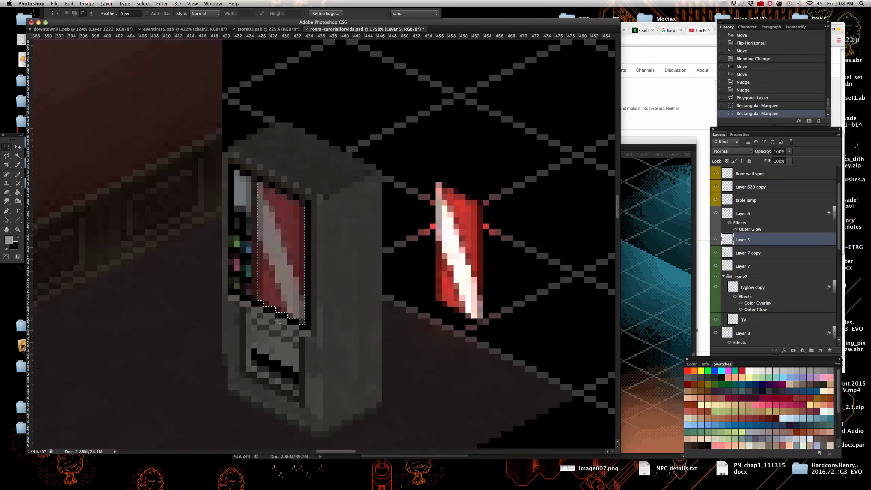
{"action": "scroll", "coordinate": [277, 325], "scroll_direction": "up", "scroll_amount": 2}
{"action": "scroll", "coordinate": [277, 325], "scroll_direction": "down", "scroll_amount": 5}
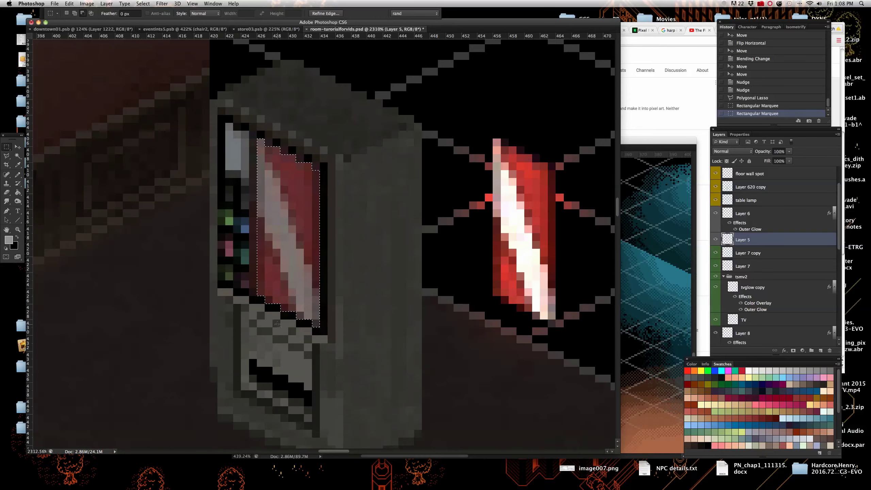
Copy the selected display panel and paste it as a new layer above Layer 5
{"action": "key", "text": "ctrl+d"}
{"action": "scroll", "coordinate": [277, 324], "scroll_direction": "up", "scroll_amount": 5}
{"action": "key", "text": "ctrl+h"}
{"action": "scroll", "coordinate": [276, 323], "scroll_direction": "down", "scroll_amount": 5}
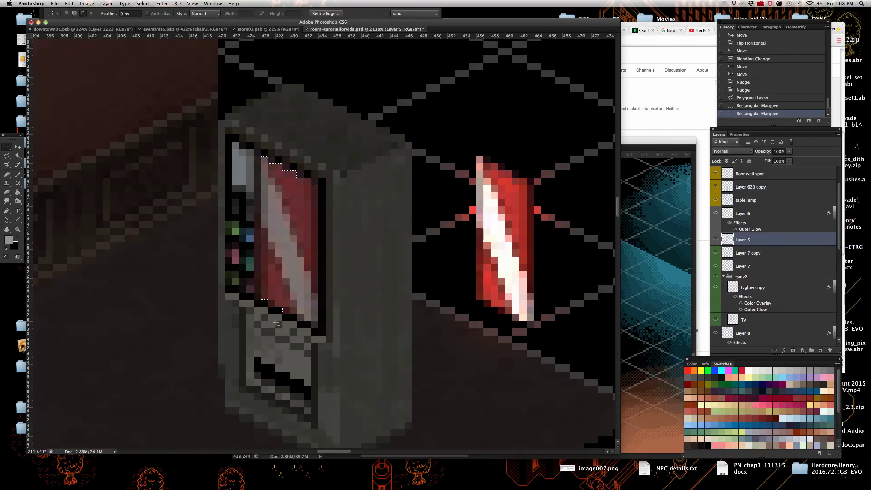
{"action": "scroll", "coordinate": [276, 323], "scroll_direction": "up", "scroll_amount": 4}
{"action": "scroll", "coordinate": [276, 323], "scroll_direction": "down", "scroll_amount": 5}
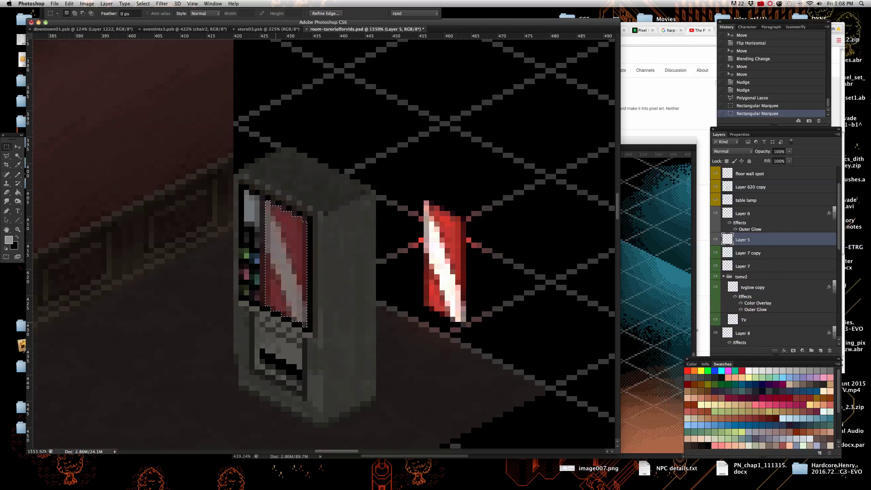
{"action": "scroll", "coordinate": [279, 327], "scroll_direction": "up", "scroll_amount": 5}
{"action": "key", "text": "ctrl+v"}
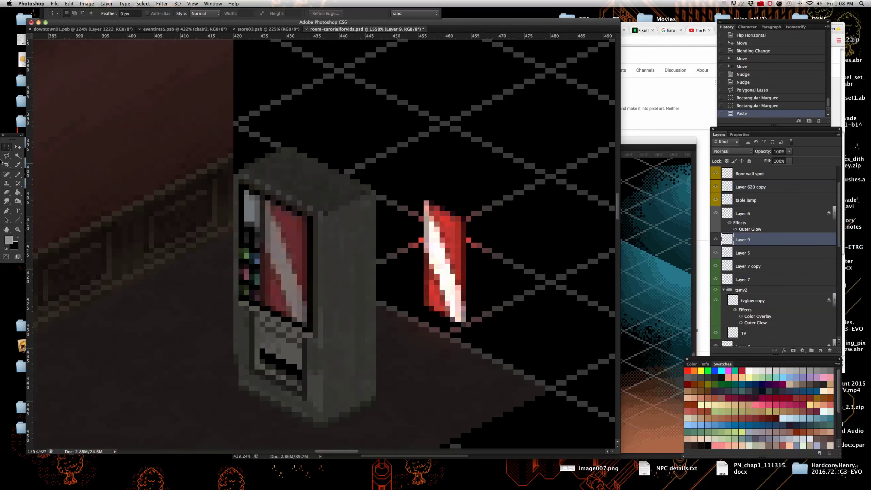
Nudge the pasted display panel off the vending machine and back into its original place
{"action": "left_click", "coordinate": [17, 147]}
{"action": "scroll", "coordinate": [70, 170], "scroll_direction": "down", "scroll_amount": 2}
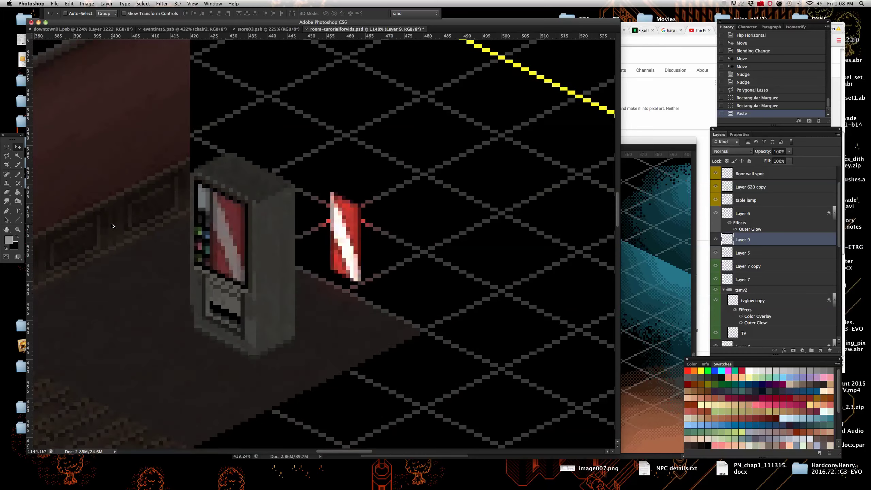
{"action": "scroll", "coordinate": [98, 213], "scroll_direction": "up", "scroll_amount": 2}
{"action": "key", "text": "shift+Up"}
{"action": "key", "text": "shift+Up"}
{"action": "key", "text": "shift+Right"}
{"action": "key", "text": "shift+Right"}
{"action": "key", "text": "shift+Left"}
{"action": "key", "text": "shift+Left"}
{"action": "key", "text": "shift+Down"}
{"action": "key", "text": "shift+Down"}
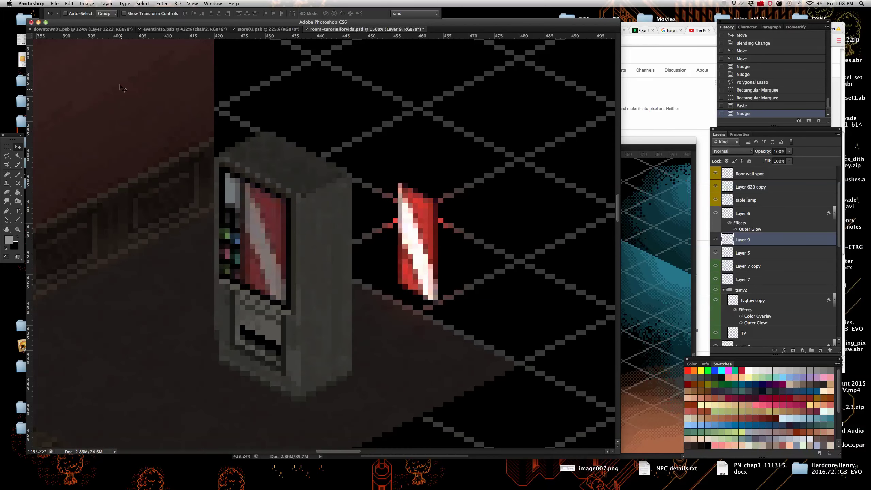
Brighten the pasted display panel with an Exposure adjustment of +2.68 and a gamma correction of 0.69
{"action": "left_click", "coordinate": [87, 3]}
{"action": "mouse_move", "coordinate": [99, 28]}
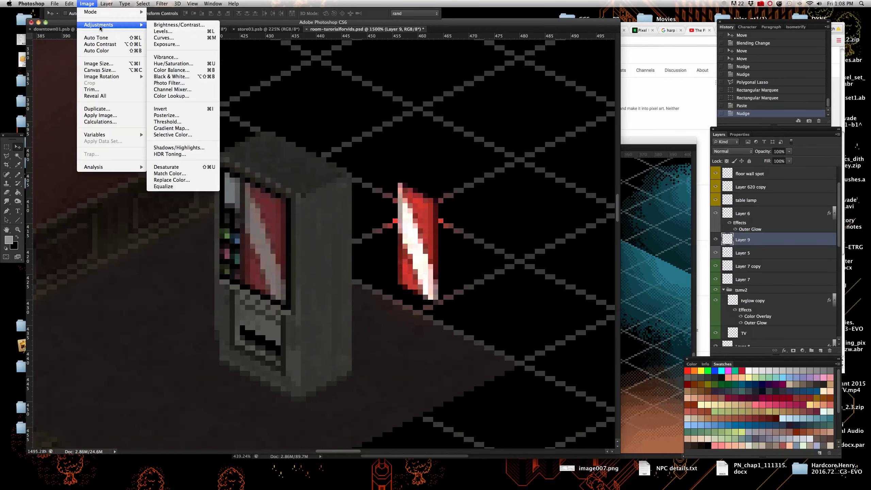
{"action": "left_click", "coordinate": [191, 45]}
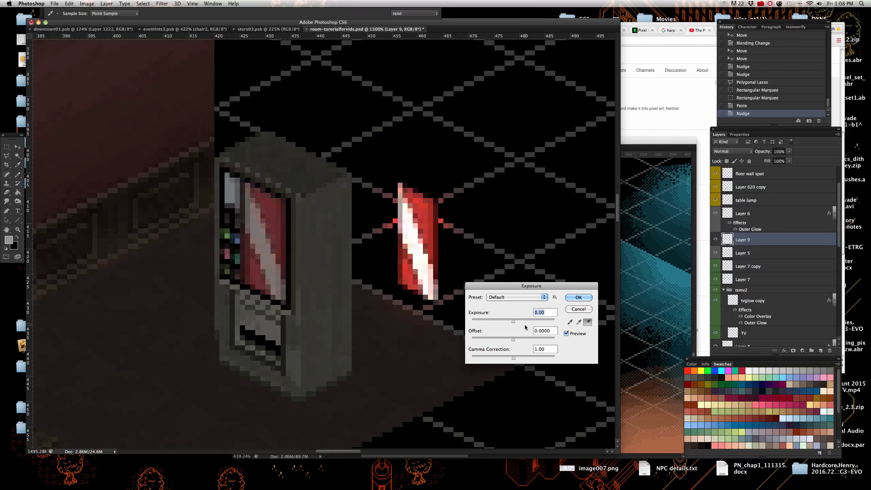
{"action": "left_click_drag", "start_coordinate": [515, 320], "coordinate": [527, 321]}
{"action": "left_click_drag", "start_coordinate": [515, 359], "coordinate": [524, 359]}
{"action": "left_click_drag", "start_coordinate": [527, 321], "coordinate": [530, 321]}
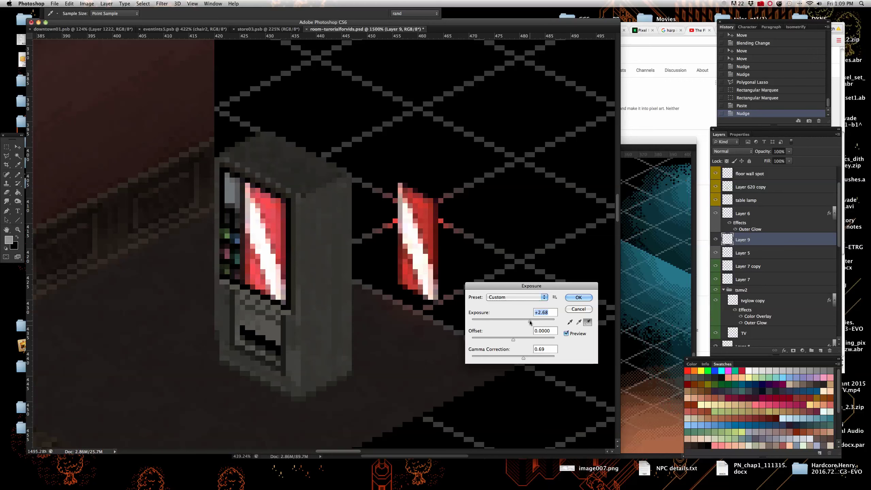
{"action": "key", "text": "Return"}
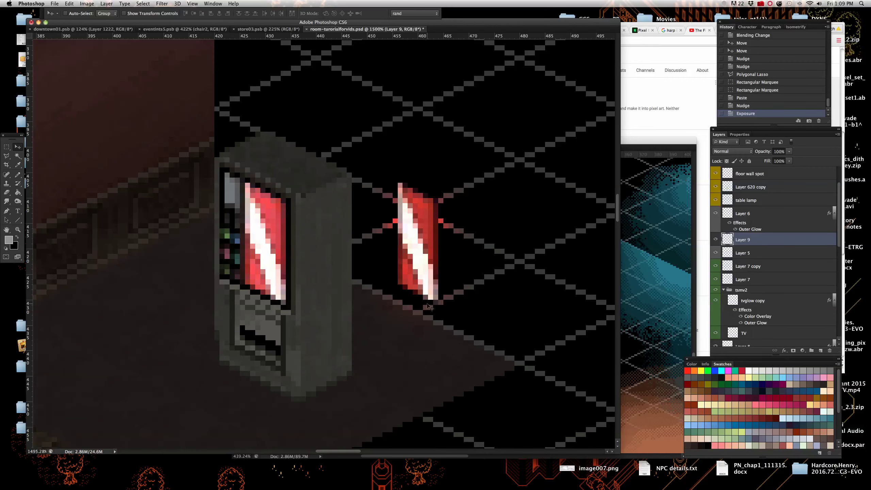
Compare the brightened display panel with the separate Layer 6 display beside the vending machine
{"action": "scroll", "coordinate": [310, 304], "scroll_direction": "down", "scroll_amount": 5}
{"action": "scroll", "coordinate": [319, 295], "scroll_direction": "up", "scroll_amount": 2}
{"action": "scroll", "coordinate": [326, 290], "scroll_direction": "down", "scroll_amount": 3}
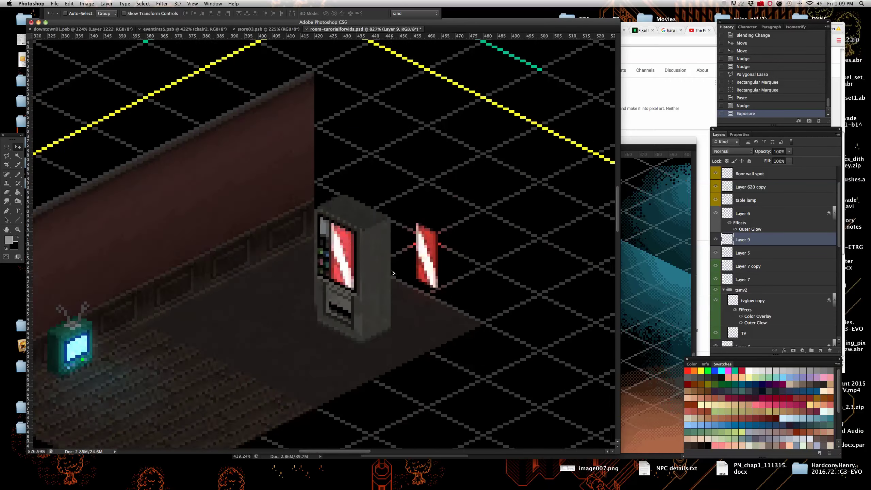
{"action": "scroll", "coordinate": [336, 284], "scroll_direction": "up", "scroll_amount": 6}
{"action": "scroll", "coordinate": [353, 283], "scroll_direction": "down", "scroll_amount": 5}
{"action": "scroll", "coordinate": [378, 261], "scroll_direction": "up", "scroll_amount": 5}
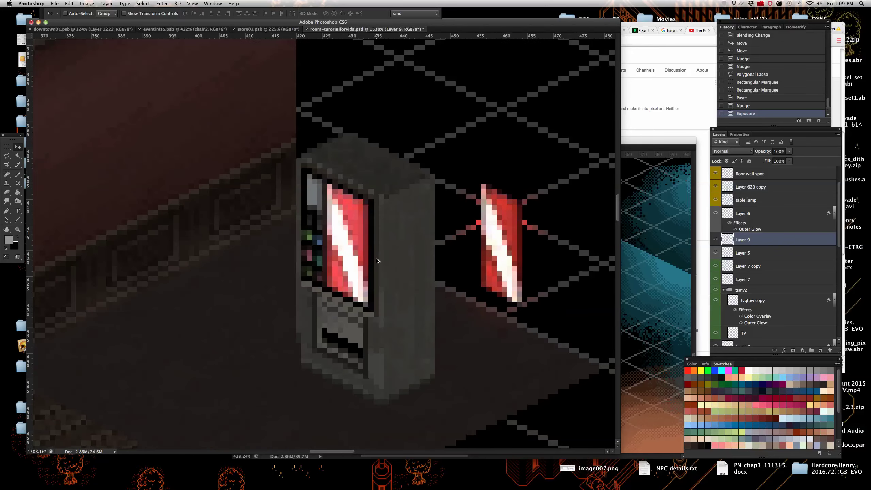
{"action": "scroll", "coordinate": [506, 279], "scroll_direction": "down", "scroll_amount": 5}
{"action": "scroll", "coordinate": [394, 260], "scroll_direction": "up", "scroll_amount": 5}
{"action": "scroll", "coordinate": [446, 262], "scroll_direction": "down", "scroll_amount": 5}
Paste Layer 6's Outer Glow layer style onto the brightened display panel on Layer 9
{"action": "right_click", "coordinate": [507, 268]}
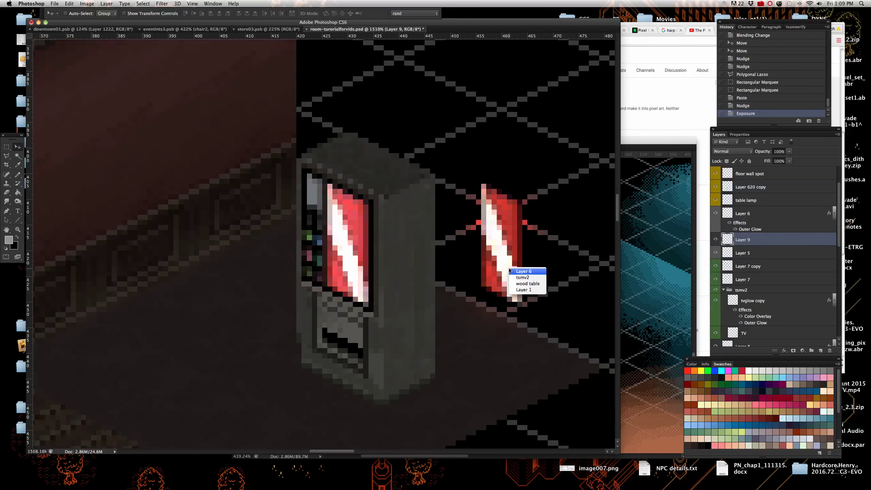
{"action": "left_click", "coordinate": [520, 275]}
{"action": "scroll", "coordinate": [614, 266], "scroll_direction": "up", "scroll_amount": 5}
{"action": "right_click", "coordinate": [778, 218]}
{"action": "left_click", "coordinate": [795, 220]}
{"action": "right_click", "coordinate": [783, 217]}
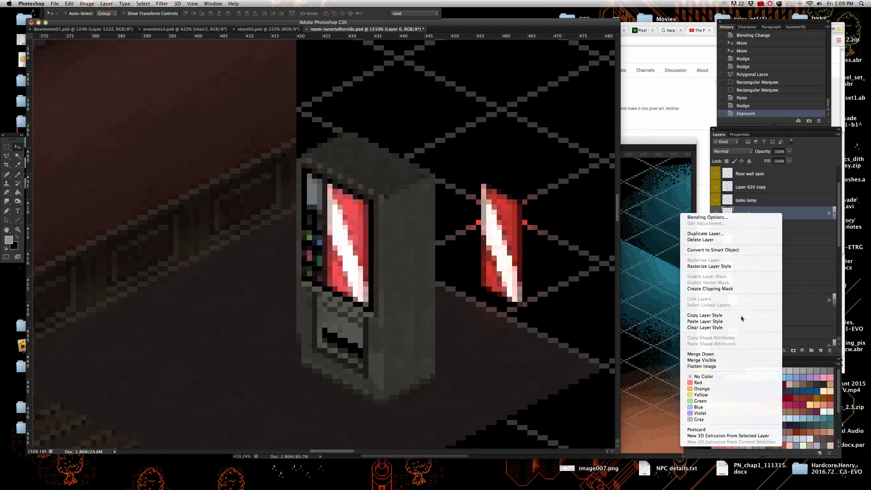
{"action": "key", "text": "Escape"}
{"action": "right_click", "coordinate": [349, 268]}
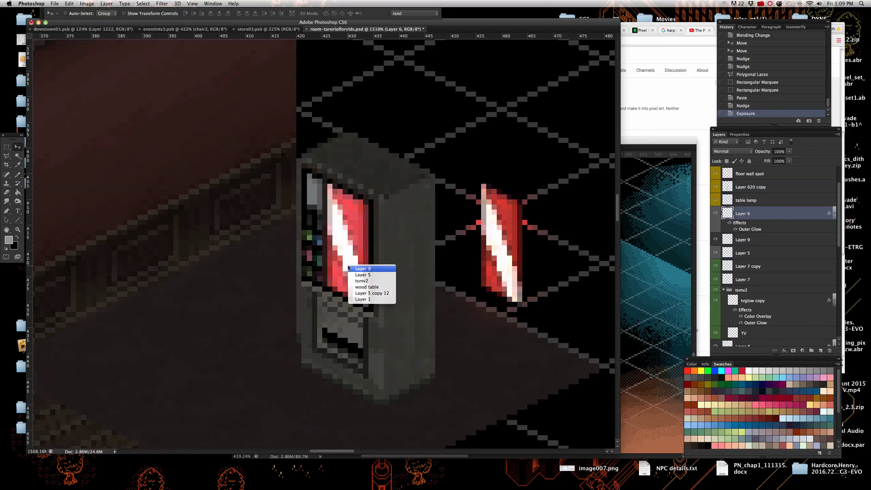
{"action": "left_click", "coordinate": [348, 269]}
{"action": "right_click", "coordinate": [791, 242]}
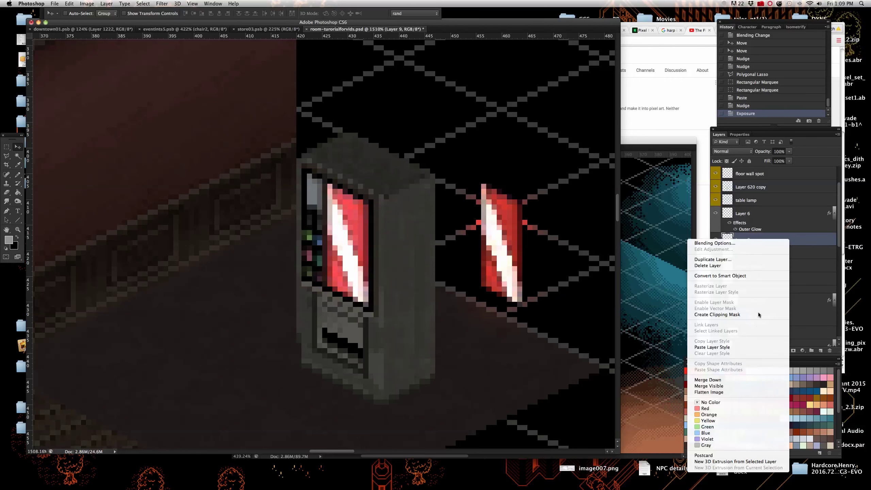
{"action": "left_click", "coordinate": [754, 347]}
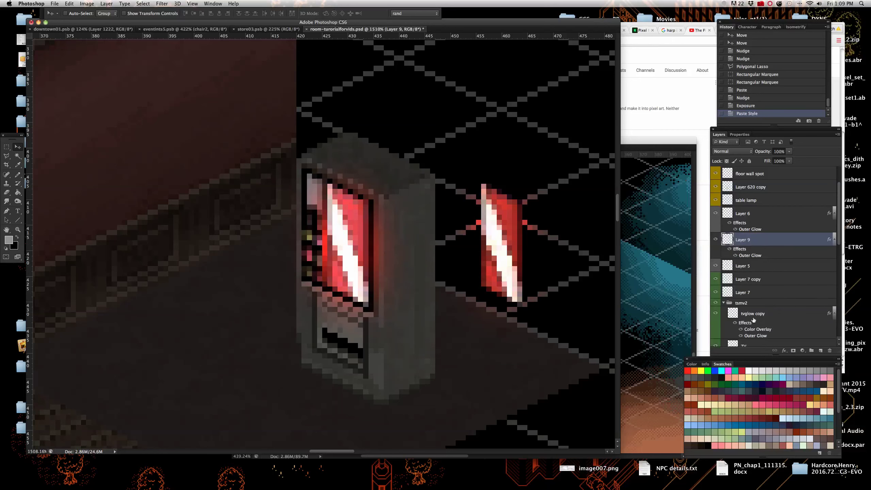
Adjust Layer 9's Outer Glow to a spread of 6%, a size of 7 px and a range of 44%
{"action": "double_click", "coordinate": [782, 243]}
{"action": "left_click", "coordinate": [630, 264]}
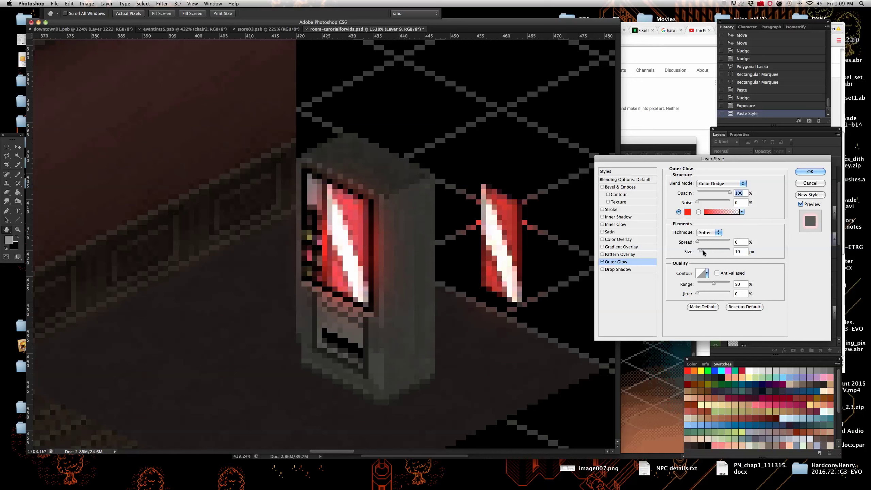
{"action": "left_click_drag", "start_coordinate": [701, 251], "coordinate": [699, 242]}
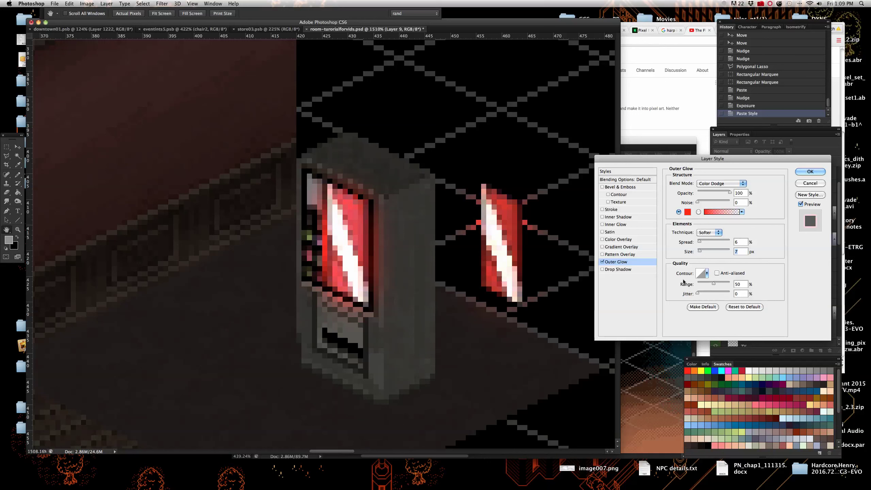
{"action": "mouse_move", "coordinate": [714, 284]}
{"action": "left_mouse_down"}
{"action": "mouse_move", "coordinate": [697, 285]}
{"action": "mouse_move", "coordinate": [713, 284]}
{"action": "left_mouse_up"}
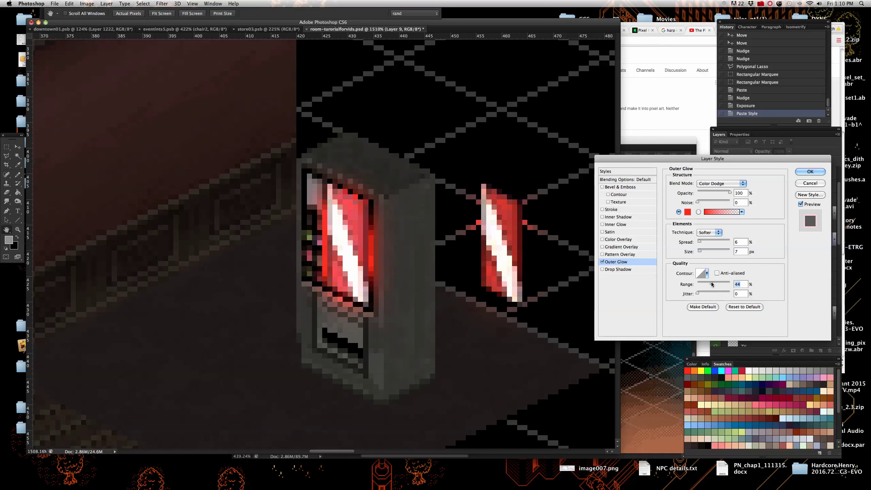
Try the Precise technique for the outer glow with a size of 3 px, and return the technique to Softer
{"action": "left_click", "coordinate": [710, 233]}
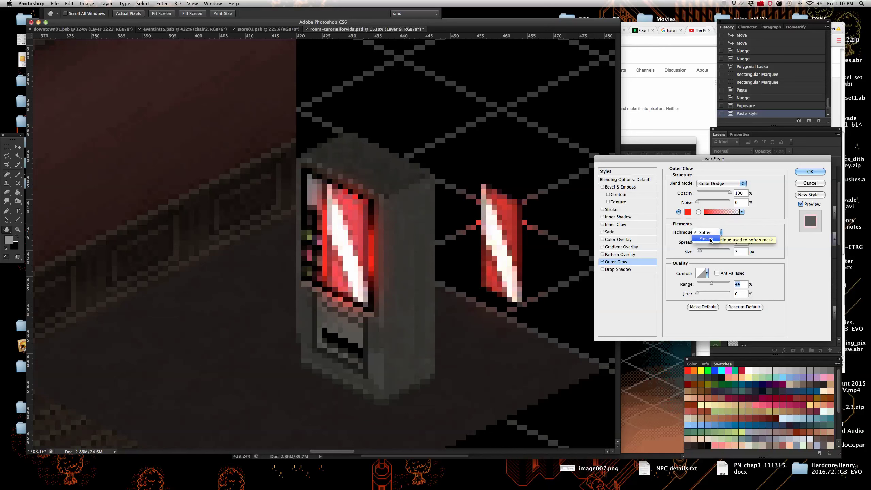
{"action": "left_click", "coordinate": [711, 240]}
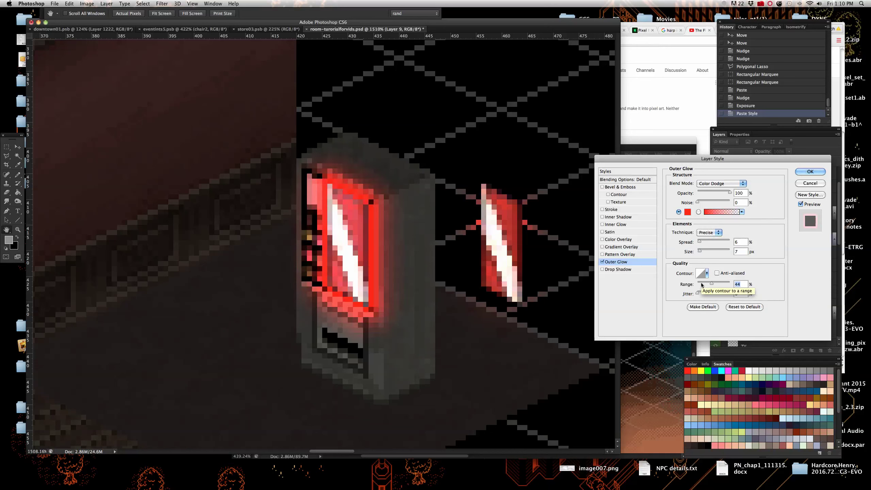
{"action": "left_click_drag", "start_coordinate": [700, 251], "coordinate": [699, 253]}
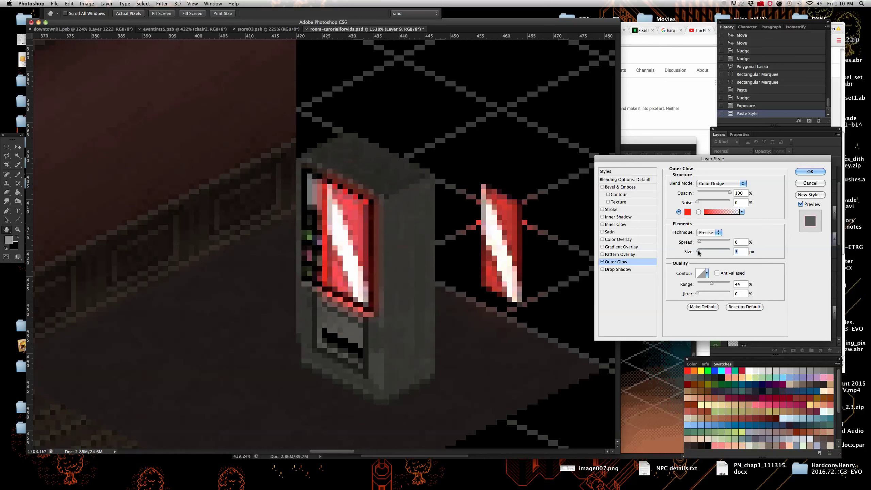
{"action": "left_click_drag", "start_coordinate": [699, 253], "coordinate": [699, 252]}
{"action": "left_click", "coordinate": [709, 232]}
{"action": "left_click", "coordinate": [711, 228]}
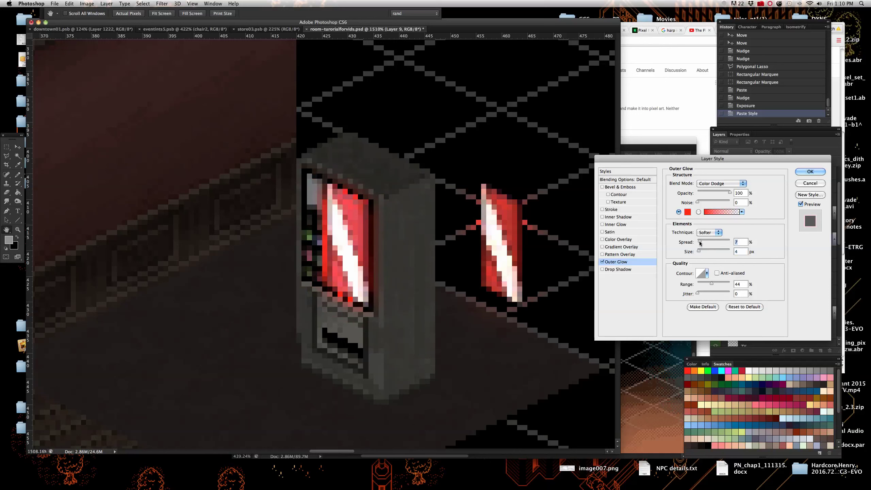
Try outer glow sizes of 24 px and 10 px with the range at 47%
{"action": "left_click_drag", "start_coordinate": [701, 252], "coordinate": [703, 253]}
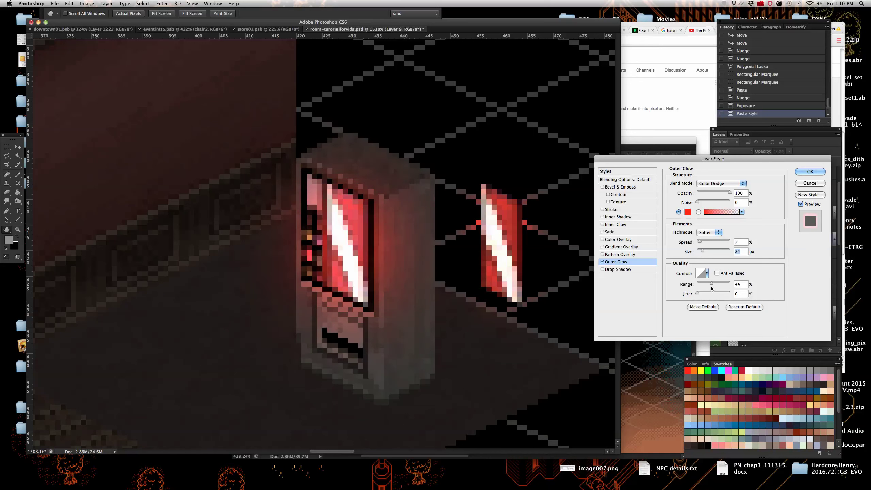
{"action": "mouse_move", "coordinate": [712, 285]}
{"action": "left_mouse_down"}
{"action": "mouse_move", "coordinate": [704, 285]}
{"action": "mouse_move", "coordinate": [712, 285]}
{"action": "left_mouse_up"}
{"action": "left_click_drag", "start_coordinate": [702, 251], "coordinate": [701, 251]}
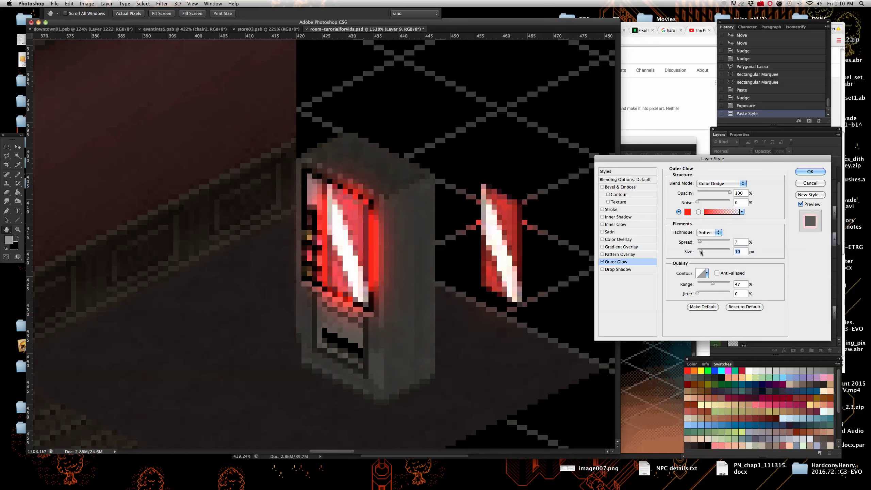
Set the outer glow's size to 7 px, spread to 6%, range to 56% and jitter to 0%, and apply the layer style
{"action": "type", "text": "7"}
{"action": "key", "text": "shift+Tab"}
{"action": "type", "text": "6"}
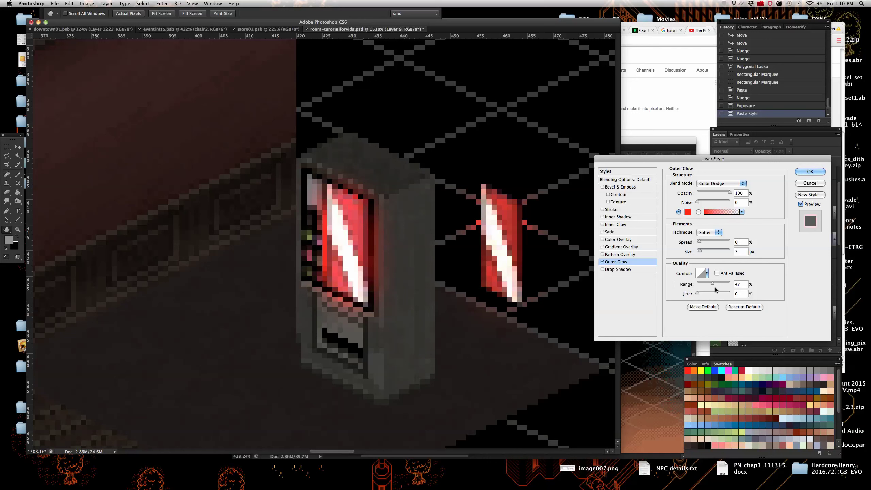
{"action": "left_click_drag", "start_coordinate": [712, 285], "coordinate": [716, 285]}
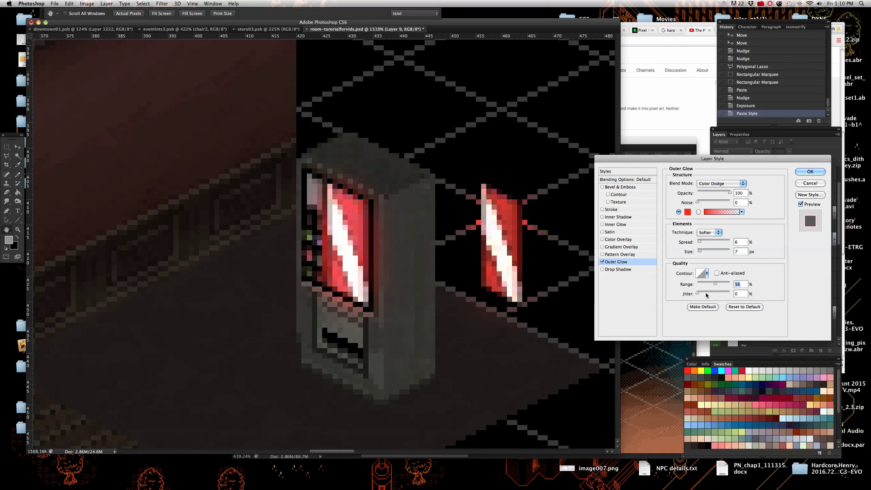
{"action": "left_click_drag", "start_coordinate": [701, 293], "coordinate": [655, 292]}
{"action": "left_click", "coordinate": [381, 291], "text": "alt"}
{"action": "left_click_drag", "start_coordinate": [381, 291], "coordinate": [400, 293]}
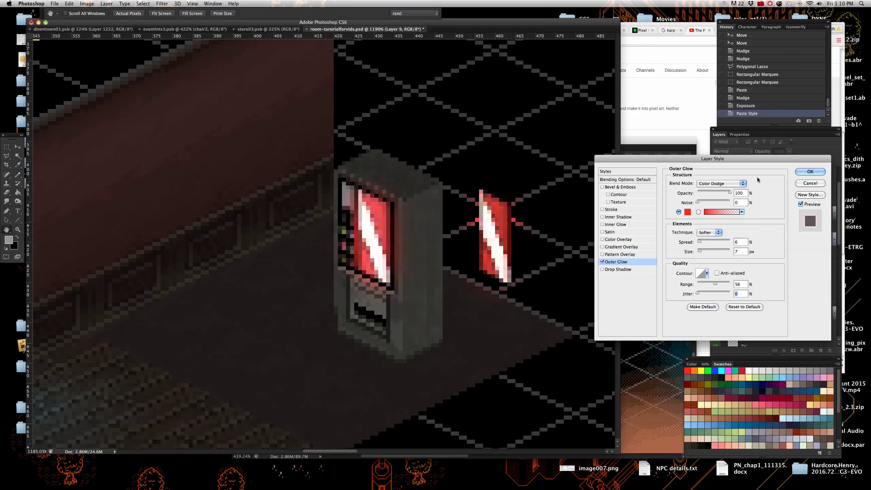
{"action": "left_click", "coordinate": [810, 172]}
Select the spare Layer 6 display and nudge it farther right, away from the vending machine
{"action": "scroll", "coordinate": [385, 201], "scroll_direction": "down", "scroll_amount": 3}
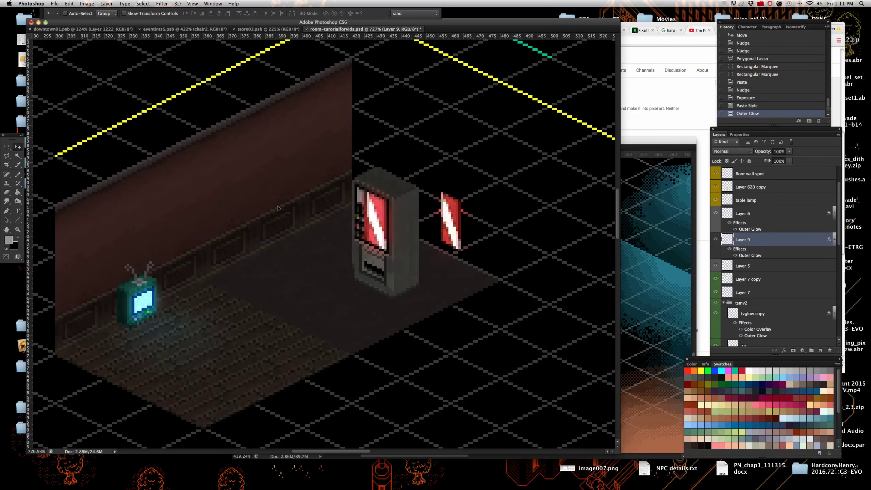
{"action": "right_click", "coordinate": [447, 237]}
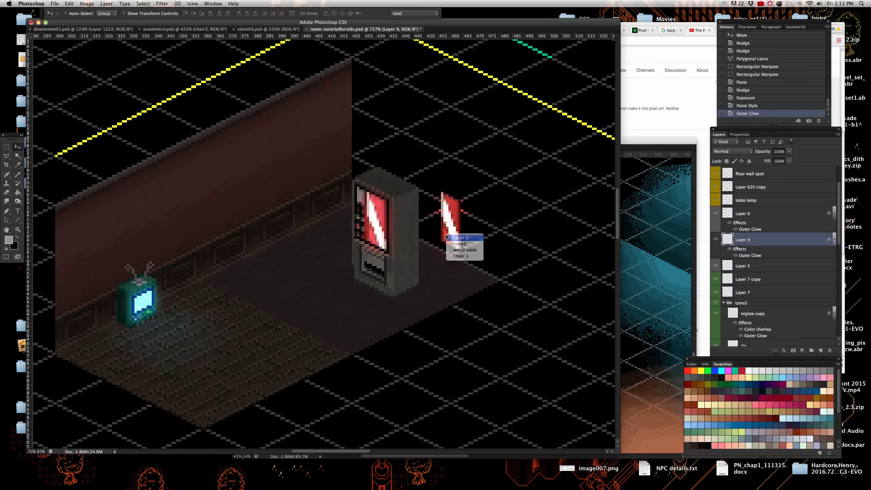
{"action": "left_click", "coordinate": [447, 237]}
{"action": "key", "text": "shift+Right"}
{"action": "key", "text": "shift+Right"}
{"action": "key", "text": "shift+Right"}
Move the table lamp into the room, placing it against the wall between the TV and the vending machine
{"action": "scroll", "coordinate": [447, 237], "scroll_direction": "down", "scroll_amount": 5}
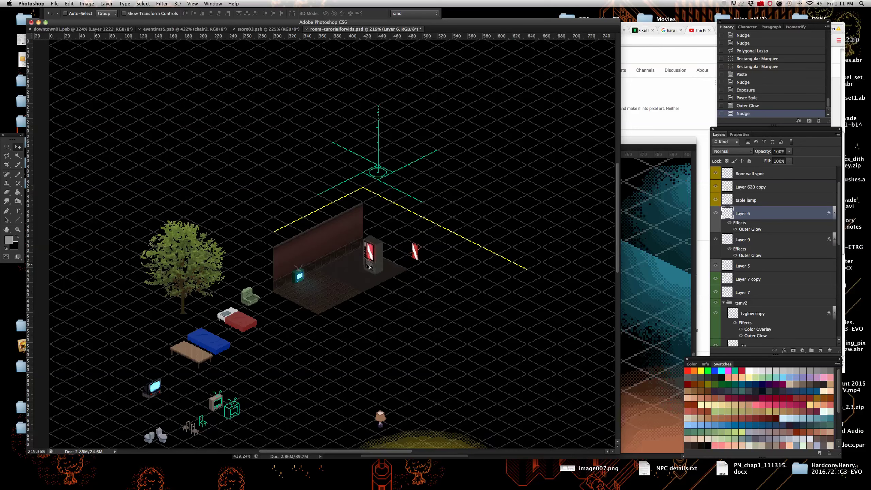
{"action": "scroll", "coordinate": [378, 330], "scroll_direction": "down", "scroll_amount": 3}
{"action": "scroll", "coordinate": [376, 329], "scroll_direction": "up", "scroll_amount": 2}
{"action": "scroll", "coordinate": [376, 329], "scroll_direction": "down", "scroll_amount": 2}
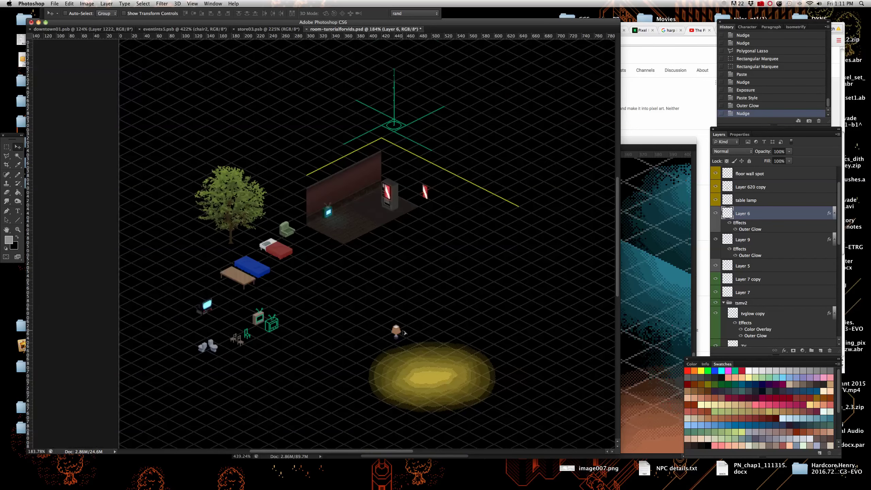
{"action": "scroll", "coordinate": [392, 338], "scroll_direction": "up", "scroll_amount": 3}
{"action": "right_click", "coordinate": [391, 334]}
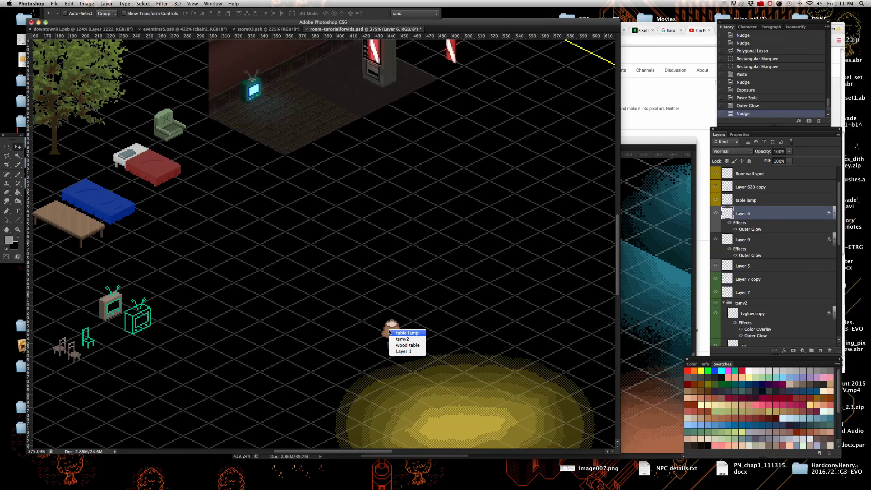
{"action": "left_click", "coordinate": [400, 340]}
{"action": "scroll", "coordinate": [394, 334], "scroll_direction": "down", "scroll_amount": 3}
{"action": "scroll", "coordinate": [396, 336], "scroll_direction": "up", "scroll_amount": 3}
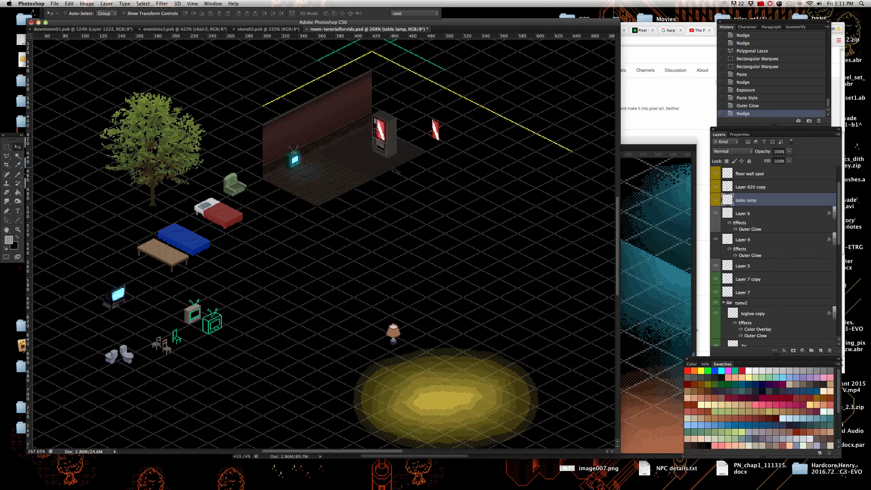
{"action": "right_click", "coordinate": [394, 335]}
{"action": "left_click", "coordinate": [400, 334]}
{"action": "left_click_drag", "start_coordinate": [394, 335], "coordinate": [333, 143]}
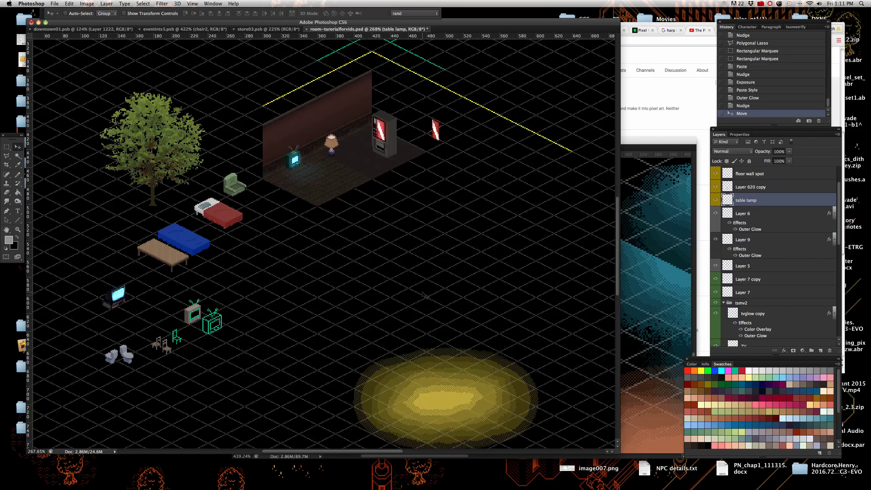
Move the yellow light pool on Layer 620 copy into the room and center it over the table lamp
{"action": "right_click", "coordinate": [442, 402]}
{"action": "left_click", "coordinate": [452, 404]}
{"action": "left_click_drag", "start_coordinate": [430, 380], "coordinate": [333, 141]}
{"action": "scroll", "coordinate": [357, 162], "scroll_direction": "up", "scroll_amount": 5}
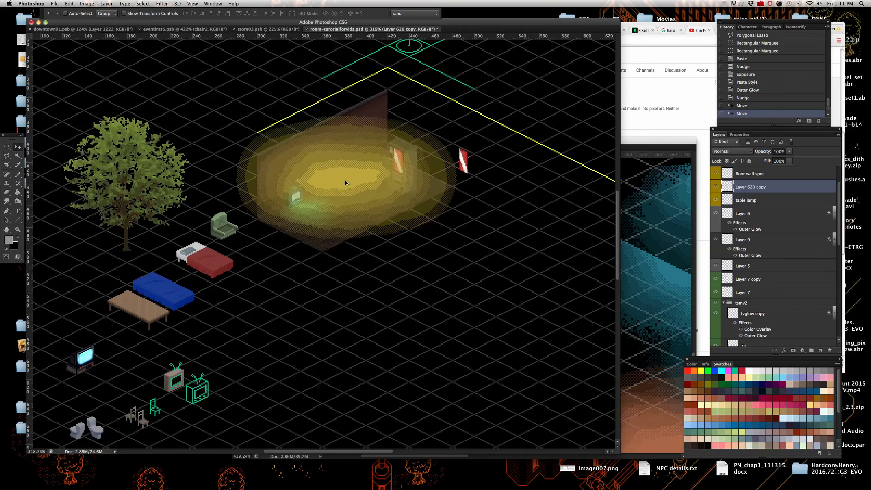
{"action": "scroll", "coordinate": [332, 209], "scroll_direction": "down", "scroll_amount": 6}
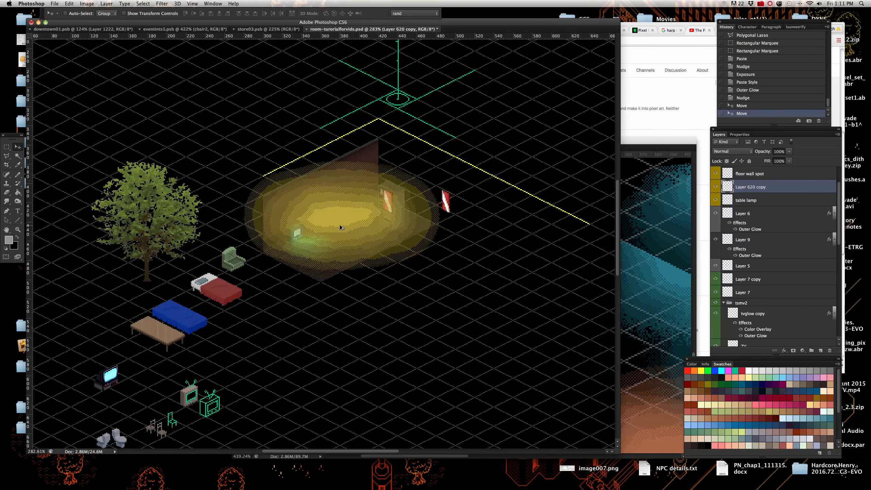
{"action": "scroll", "coordinate": [339, 225], "scroll_direction": "up", "scroll_amount": 7}
{"action": "scroll", "coordinate": [330, 210], "scroll_direction": "up", "scroll_amount": 1}
{"action": "scroll", "coordinate": [350, 218], "scroll_direction": "down", "scroll_amount": 2}
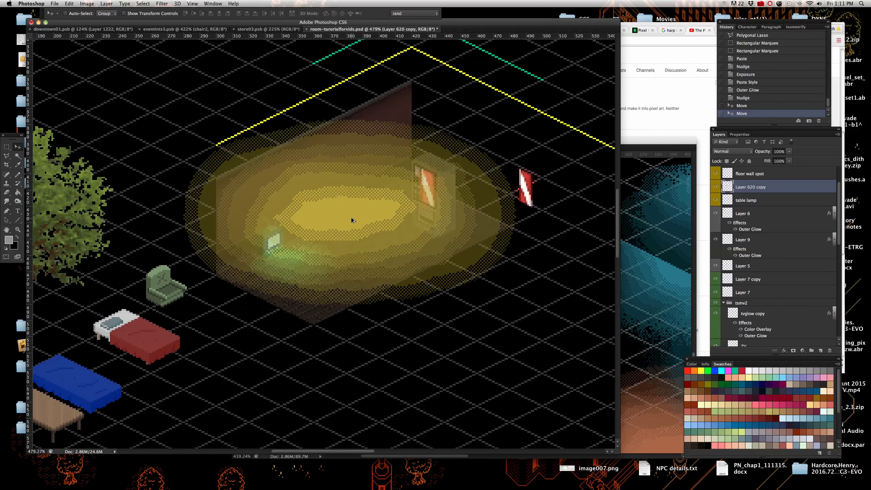
{"action": "scroll", "coordinate": [347, 217], "scroll_direction": "up", "scroll_amount": 3}
{"action": "scroll", "coordinate": [363, 211], "scroll_direction": "down", "scroll_amount": 4}
{"action": "scroll", "coordinate": [326, 217], "scroll_direction": "up", "scroll_amount": 1}
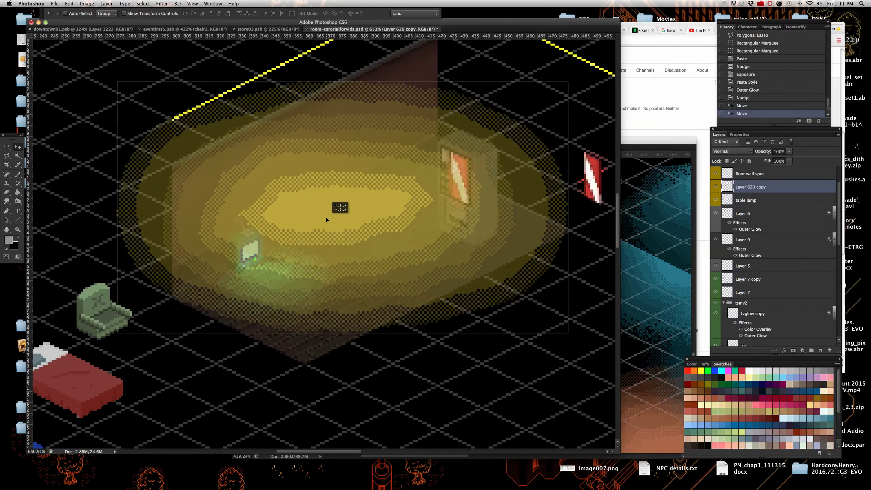
{"action": "scroll", "coordinate": [341, 213], "scroll_direction": "up", "scroll_amount": 3}
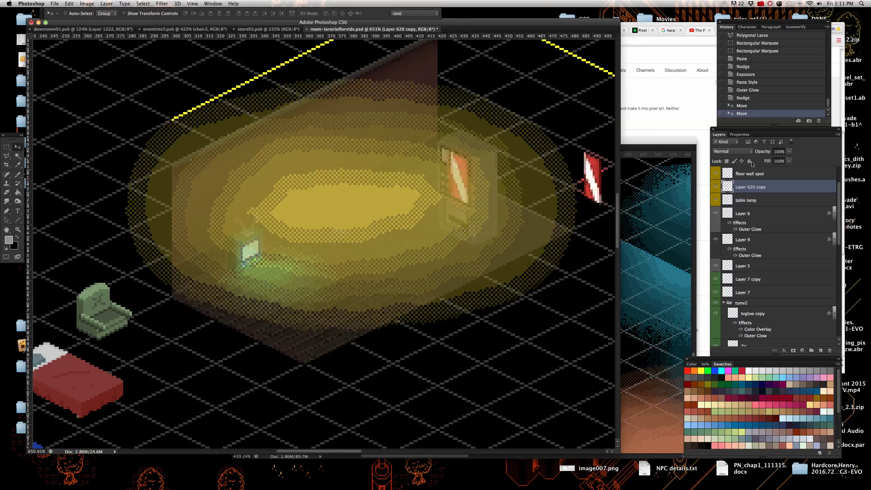
Set the yellow light pool's blend mode to Color Dodge and fine-tune its position around the lamp
{"action": "left_click", "coordinate": [740, 153]}
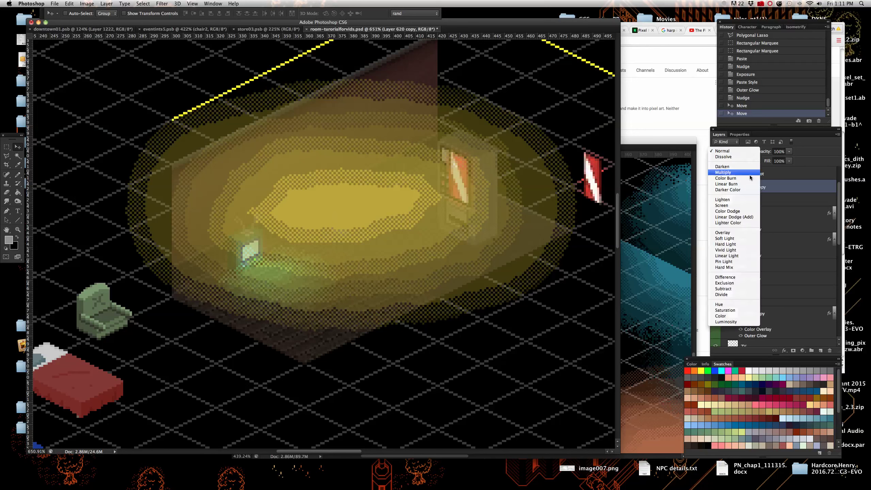
{"action": "left_click", "coordinate": [727, 211]}
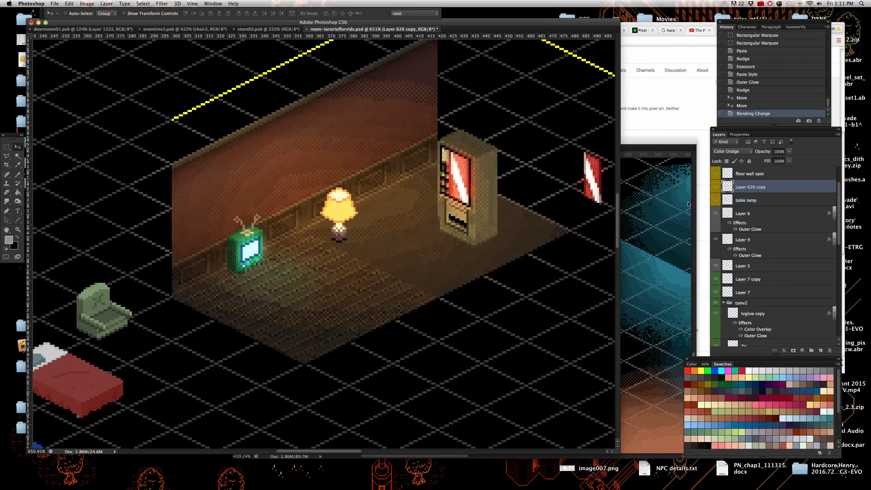
{"action": "scroll", "coordinate": [315, 232], "scroll_direction": "down", "scroll_amount": 5}
{"action": "scroll", "coordinate": [316, 232], "scroll_direction": "up", "scroll_amount": 5}
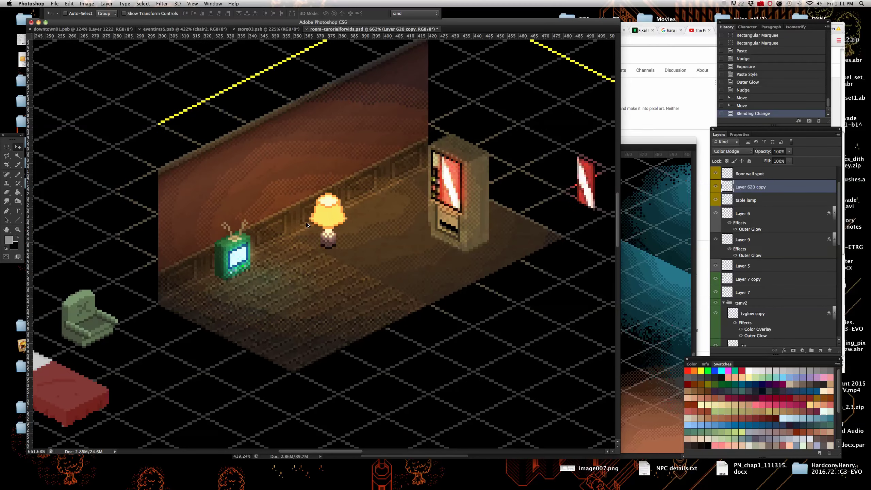
{"action": "mouse_move", "coordinate": [366, 225]}
{"action": "left_mouse_down"}
{"action": "mouse_move", "coordinate": [368, 212]}
{"action": "mouse_move", "coordinate": [367, 220]}
{"action": "left_mouse_up"}
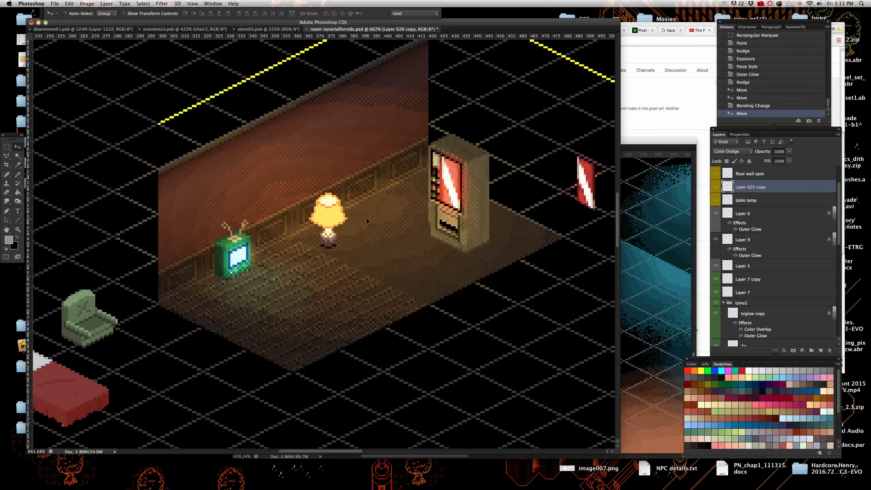
Tone down the lamp's light pool with Hue/Saturation, using hue -16, saturation -47 and lightness +18
{"action": "left_click", "coordinate": [87, 4]}
{"action": "mouse_move", "coordinate": [102, 24]}
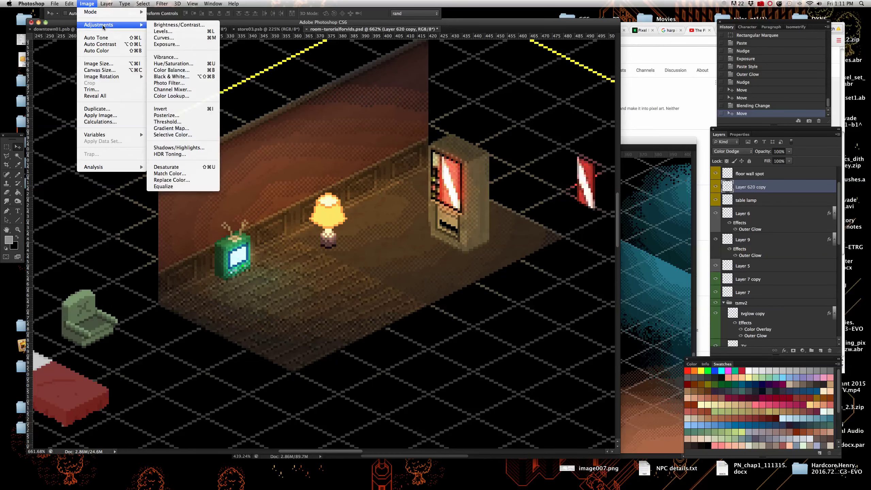
{"action": "left_click", "coordinate": [173, 64]}
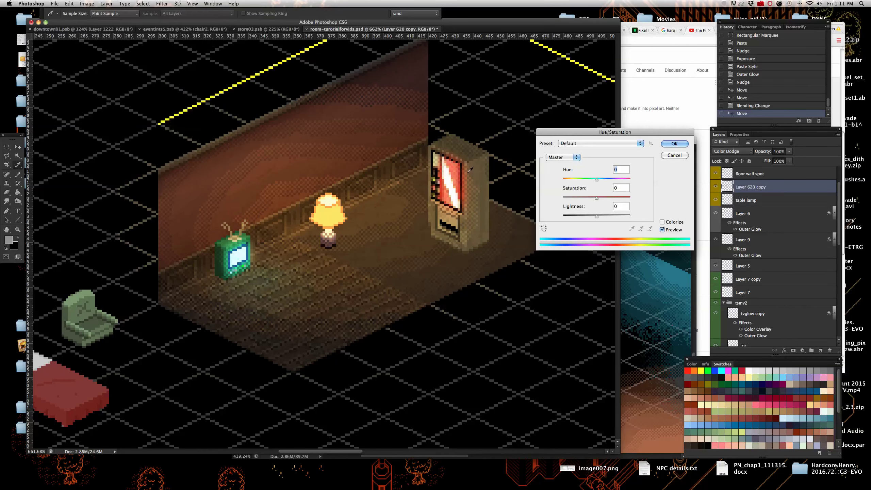
{"action": "left_click_drag", "start_coordinate": [596, 198], "coordinate": [603, 218]}
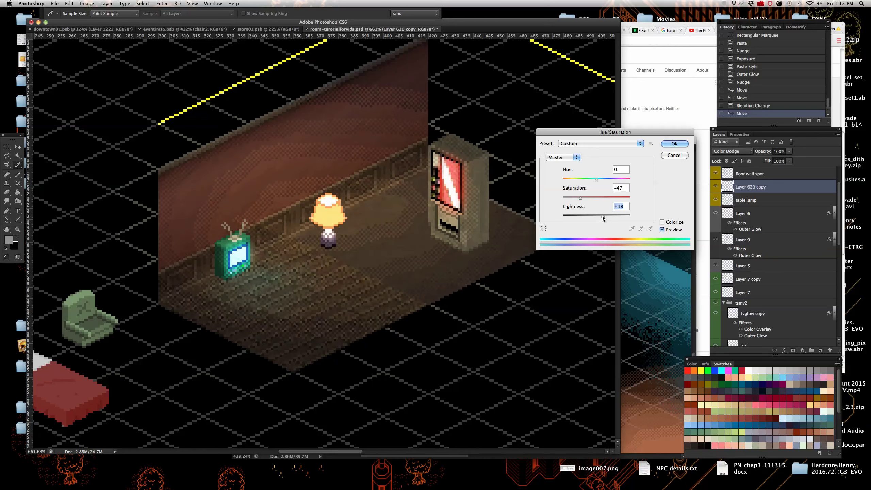
{"action": "mouse_move", "coordinate": [597, 179]}
{"action": "left_mouse_down"}
{"action": "mouse_move", "coordinate": [589, 179]}
{"action": "mouse_move", "coordinate": [614, 181]}
{"action": "mouse_move", "coordinate": [591, 178]}
{"action": "left_mouse_up"}
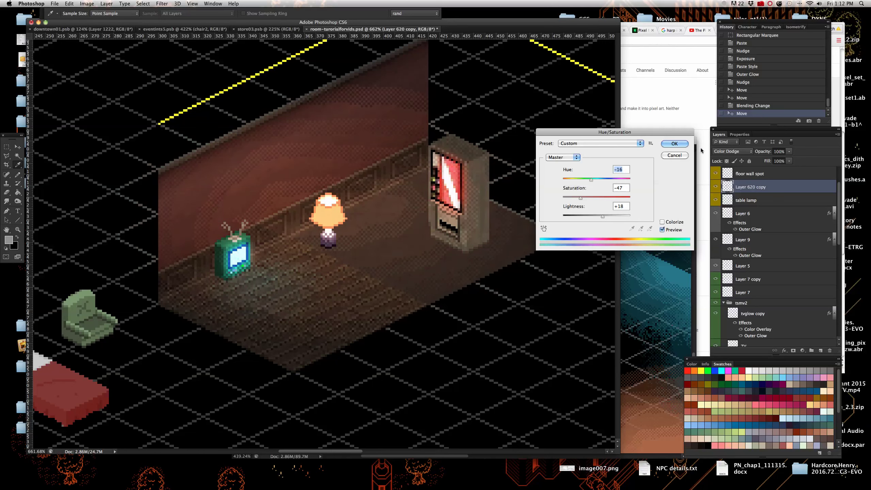
{"action": "left_click", "coordinate": [677, 144]}
{"action": "key", "text": "v"}
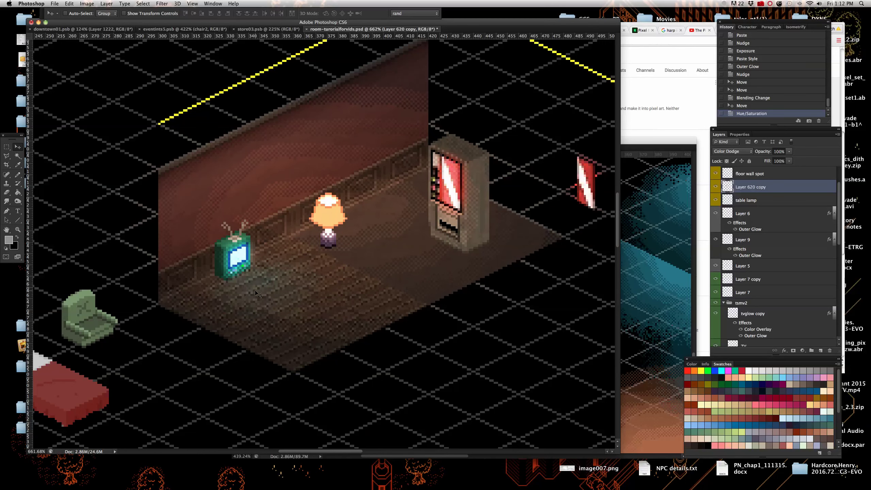
Reposition the light pool on Layer 620 copy so it sits around the table lamp
{"action": "scroll", "coordinate": [304, 281], "scroll_direction": "down", "scroll_amount": 5}
{"action": "scroll", "coordinate": [309, 278], "scroll_direction": "up", "scroll_amount": 5}
{"action": "scroll", "coordinate": [343, 271], "scroll_direction": "down", "scroll_amount": 5}
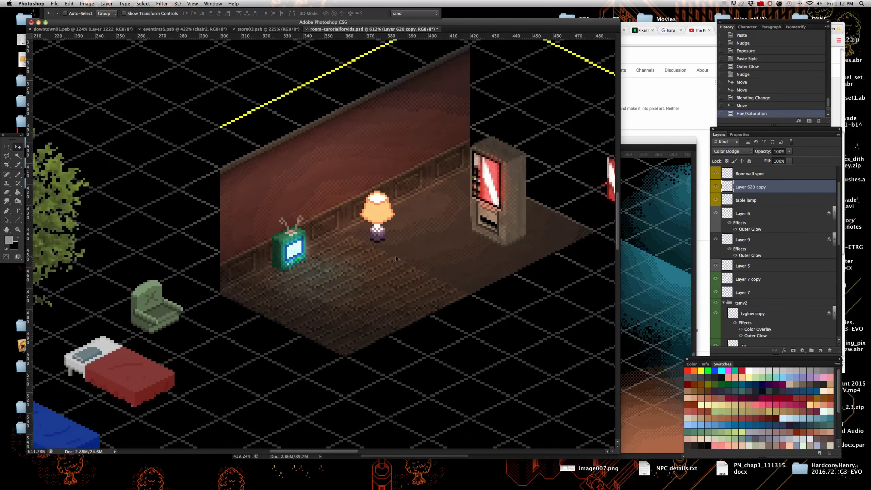
{"action": "scroll", "coordinate": [365, 263], "scroll_direction": "up", "scroll_amount": 5}
{"action": "right_click", "coordinate": [411, 246]}
{"action": "key", "text": "Escape"}
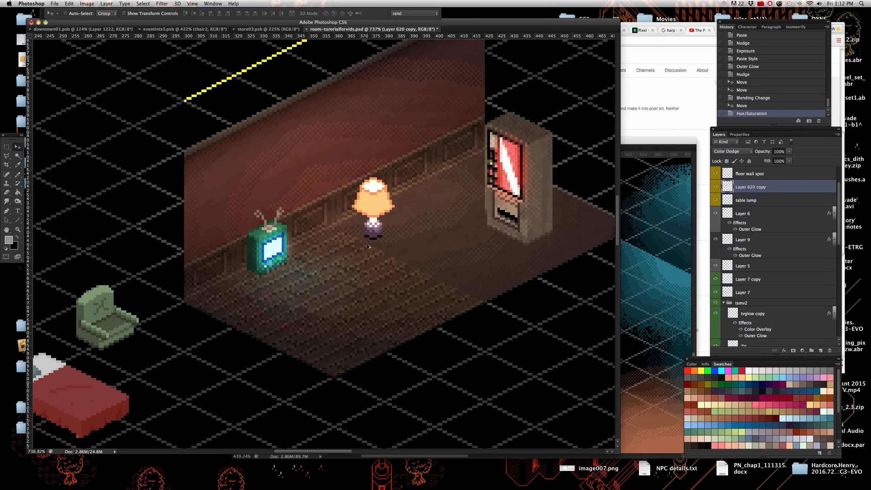
{"action": "scroll", "coordinate": [410, 244], "scroll_direction": "down", "scroll_amount": 5}
{"action": "scroll", "coordinate": [407, 242], "scroll_direction": "up", "scroll_amount": 4}
{"action": "mouse_move", "coordinate": [405, 240]}
{"action": "left_mouse_down"}
{"action": "mouse_move", "coordinate": [391, 232]}
{"action": "mouse_move", "coordinate": [396, 239]}
{"action": "mouse_move", "coordinate": [324, 261]}
{"action": "left_mouse_up"}
{"action": "scroll", "coordinate": [324, 261], "scroll_direction": "down", "scroll_amount": 5}
{"action": "scroll", "coordinate": [353, 243], "scroll_direction": "up", "scroll_amount": 6}
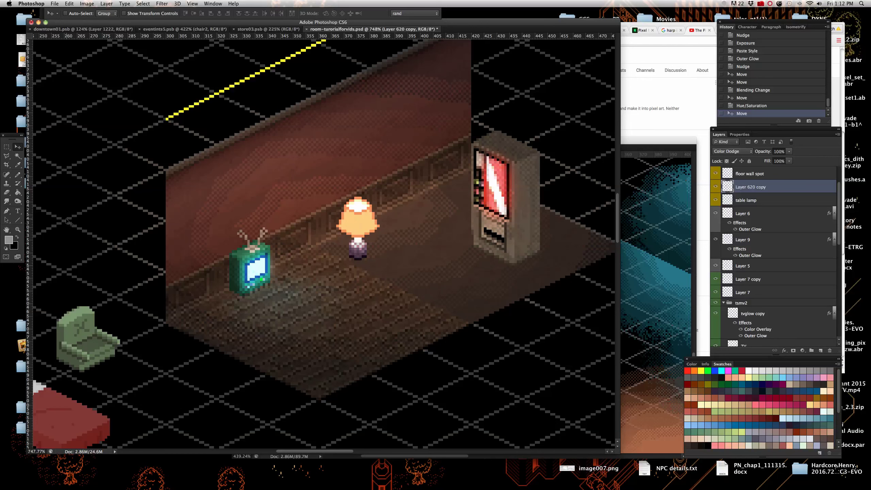
{"action": "left_click", "coordinate": [6, 156]}
{"action": "scroll", "coordinate": [357, 268], "scroll_direction": "down", "scroll_amount": 2}
{"action": "scroll", "coordinate": [356, 268], "scroll_direction": "down", "scroll_amount": 5}
{"action": "scroll", "coordinate": [358, 270], "scroll_direction": "up", "scroll_amount": 5}
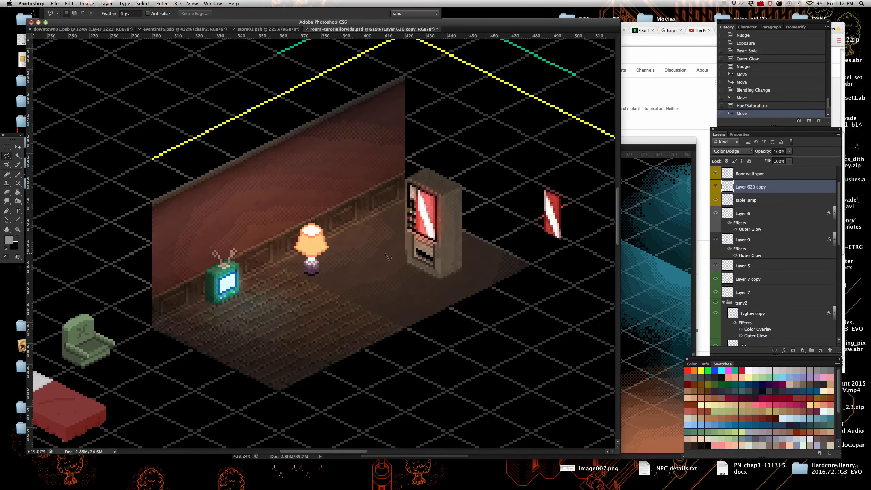
{"action": "scroll", "coordinate": [358, 270], "scroll_direction": "down", "scroll_amount": 5}
{"action": "scroll", "coordinate": [351, 245], "scroll_direction": "up", "scroll_amount": 5}
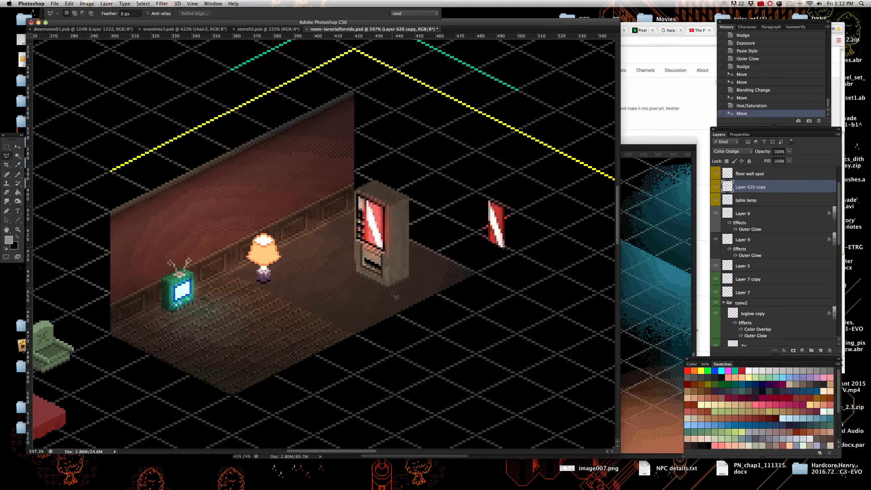
{"action": "scroll", "coordinate": [395, 288], "scroll_direction": "up", "scroll_amount": 3}
{"action": "scroll", "coordinate": [394, 288], "scroll_direction": "down", "scroll_amount": 2}
{"action": "scroll", "coordinate": [394, 289], "scroll_direction": "up", "scroll_amount": 3}
{"action": "scroll", "coordinate": [391, 287], "scroll_direction": "down", "scroll_amount": 5}
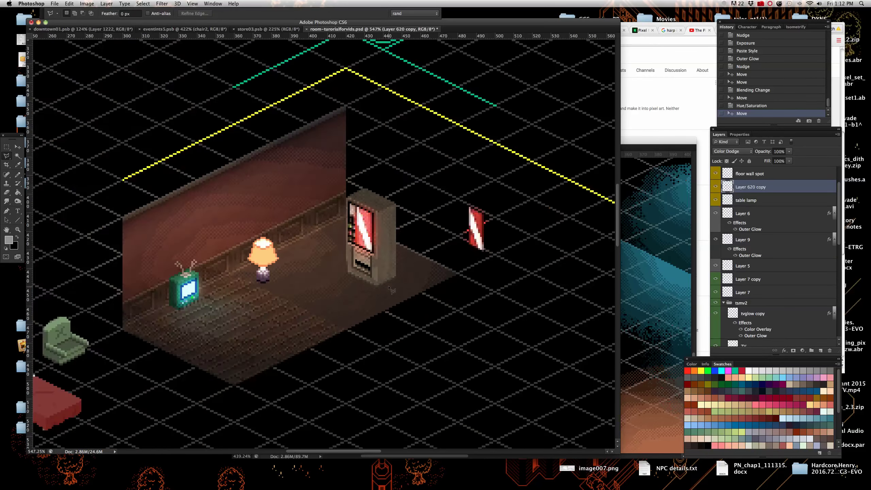
{"action": "scroll", "coordinate": [391, 287], "scroll_direction": "up", "scroll_amount": 5}
{"action": "left_click", "coordinate": [370, 289]}
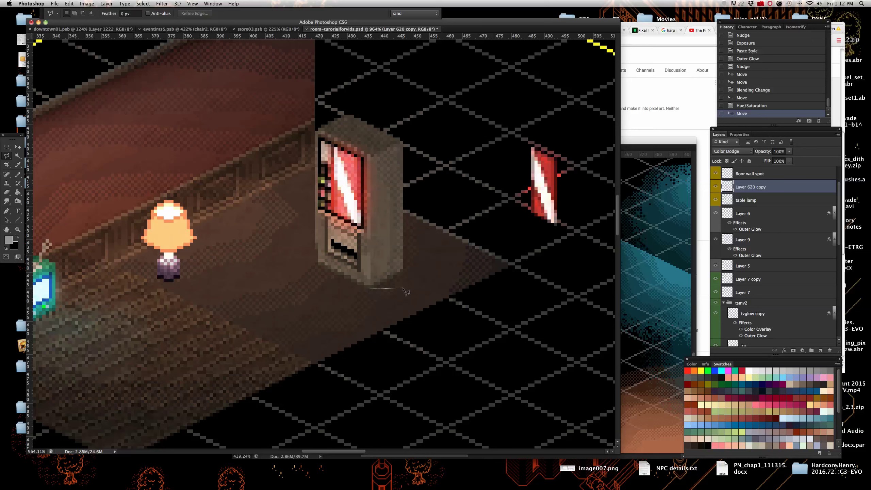
{"action": "left_click", "coordinate": [568, 289]}
{"action": "left_click", "coordinate": [568, 227]}
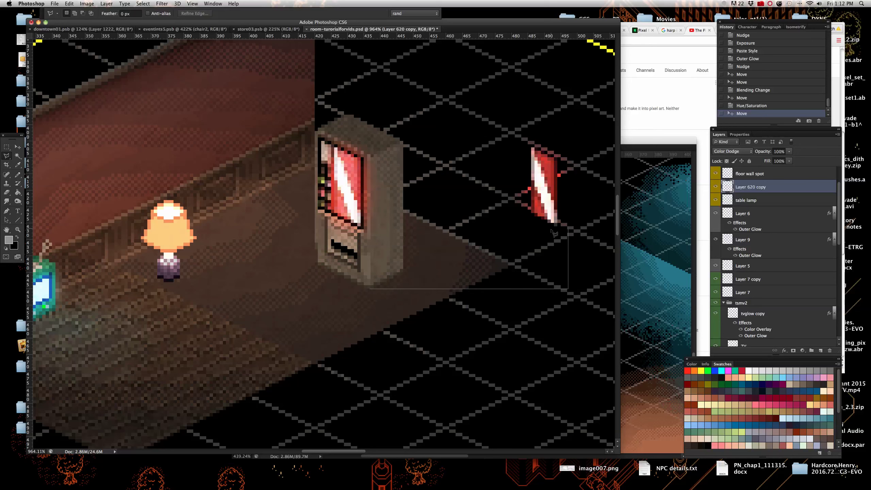
{"action": "double_click", "coordinate": [471, 219]}
{"action": "key", "text": "ctrl+d"}
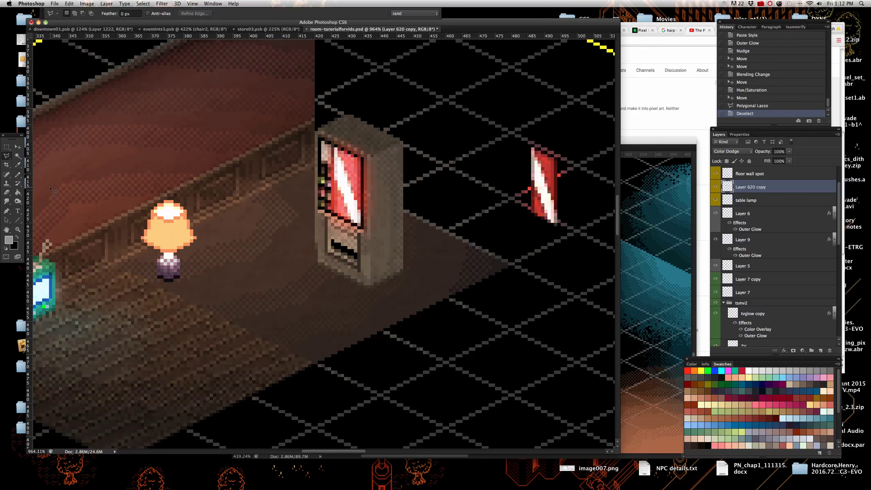
Duplicate the light pool layer as Layer 620 copy 2 and hide the original Layer 620 copy
{"action": "left_click", "coordinate": [17, 147]}
{"action": "scroll", "coordinate": [156, 233], "scroll_direction": "down", "scroll_amount": 5}
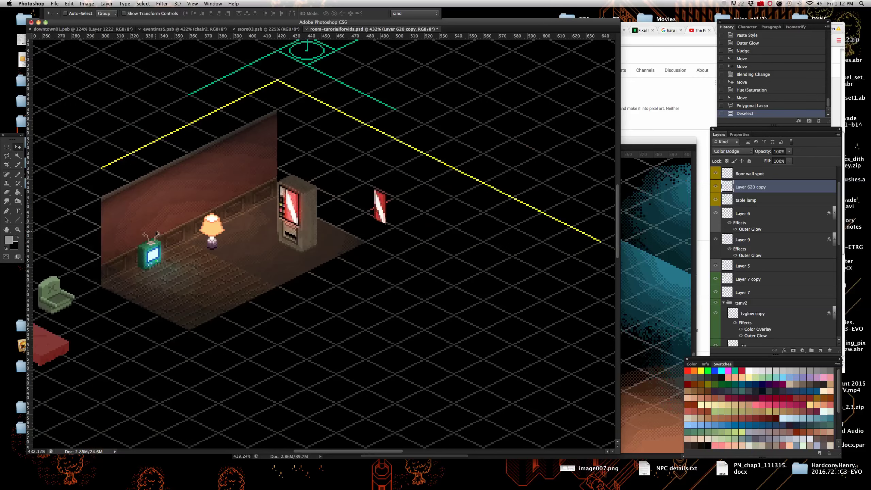
{"action": "scroll", "coordinate": [156, 234], "scroll_direction": "up", "scroll_amount": 4}
{"action": "right_click", "coordinate": [303, 239]}
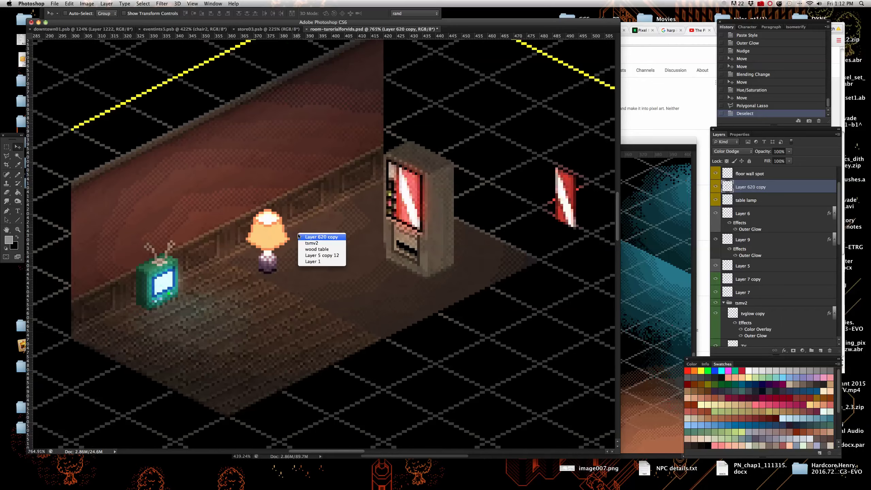
{"action": "left_click", "coordinate": [299, 237]}
{"action": "scroll", "coordinate": [303, 245], "scroll_direction": "down", "scroll_amount": 6}
{"action": "scroll", "coordinate": [309, 254], "scroll_direction": "up", "scroll_amount": 5}
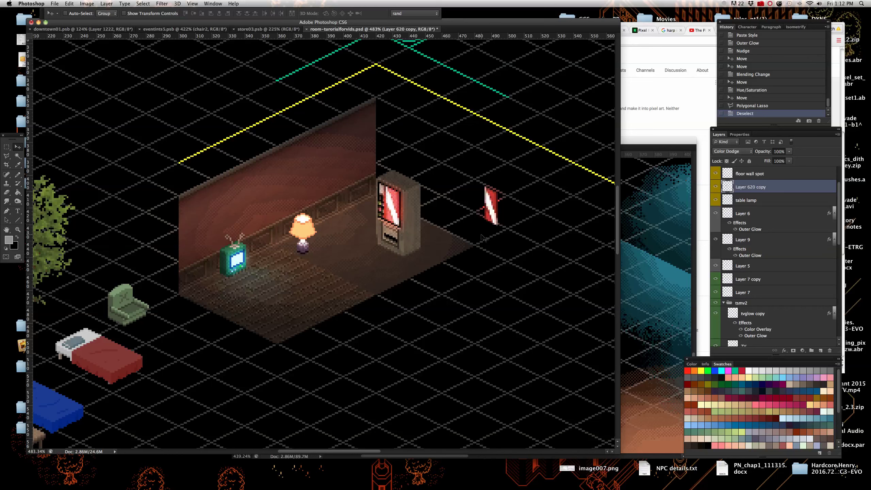
{"action": "right_click", "coordinate": [788, 188]}
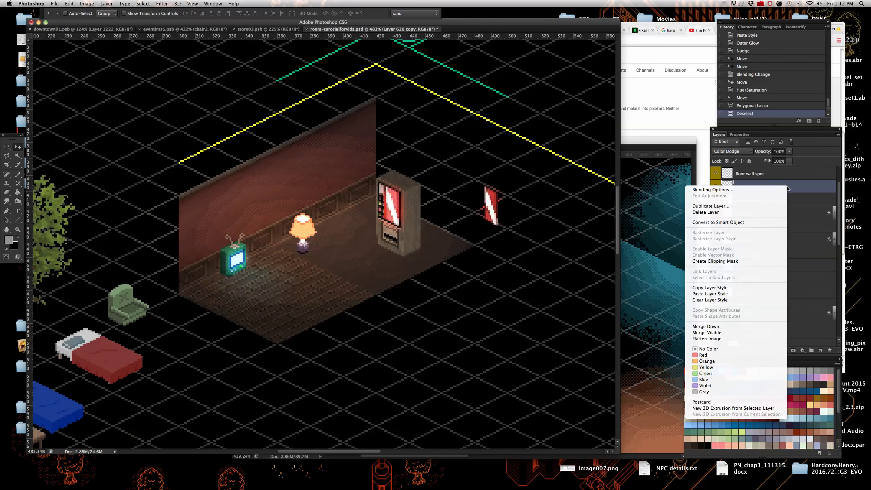
{"action": "left_click", "coordinate": [754, 206]}
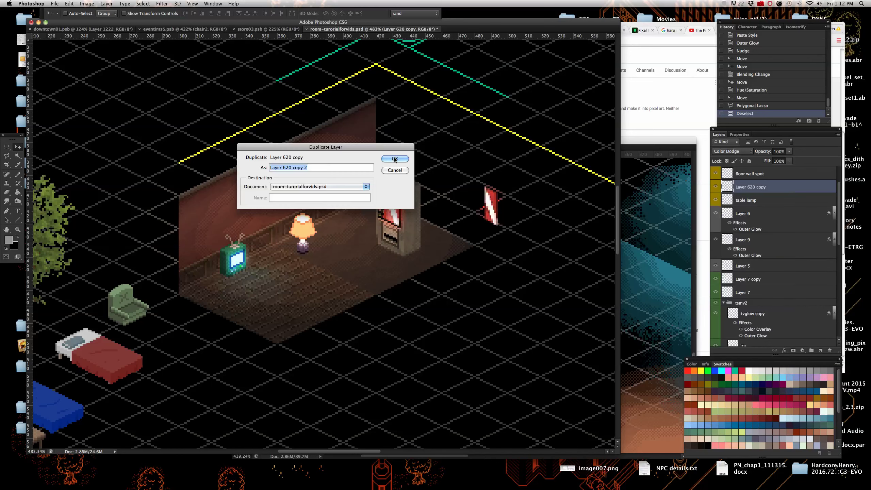
{"action": "left_click", "coordinate": [394, 159]}
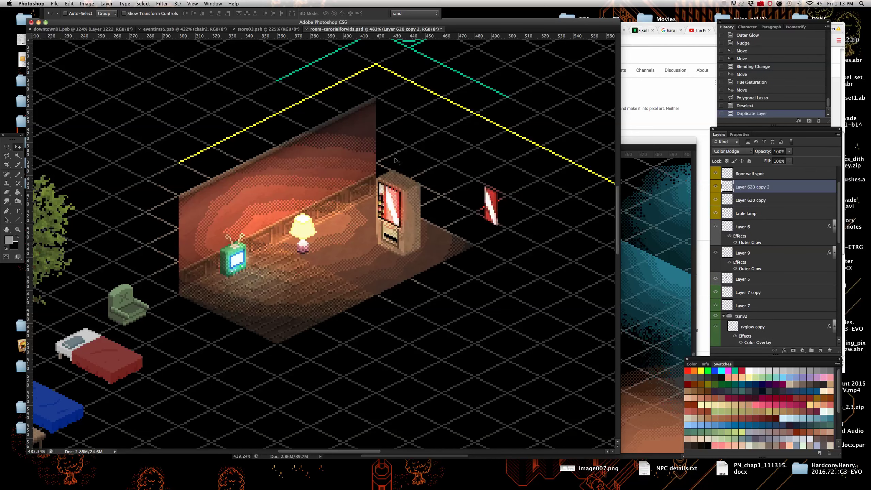
{"action": "left_click", "coordinate": [716, 201]}
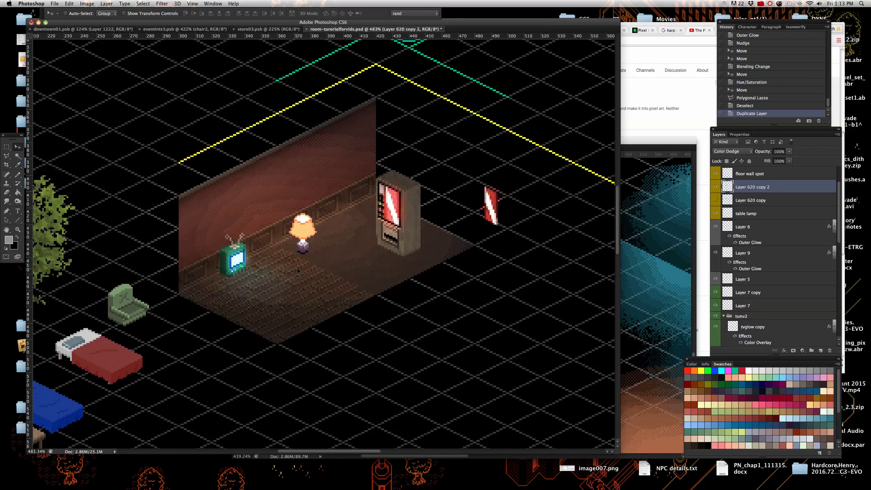
Outline the vending machine's side facing away from the lamp and the area behind it with the Polygonal Lasso, clear the light there, and deselect
{"action": "scroll", "coordinate": [297, 269], "scroll_direction": "up", "scroll_amount": 3}
{"action": "scroll", "coordinate": [315, 252], "scroll_direction": "down", "scroll_amount": 3}
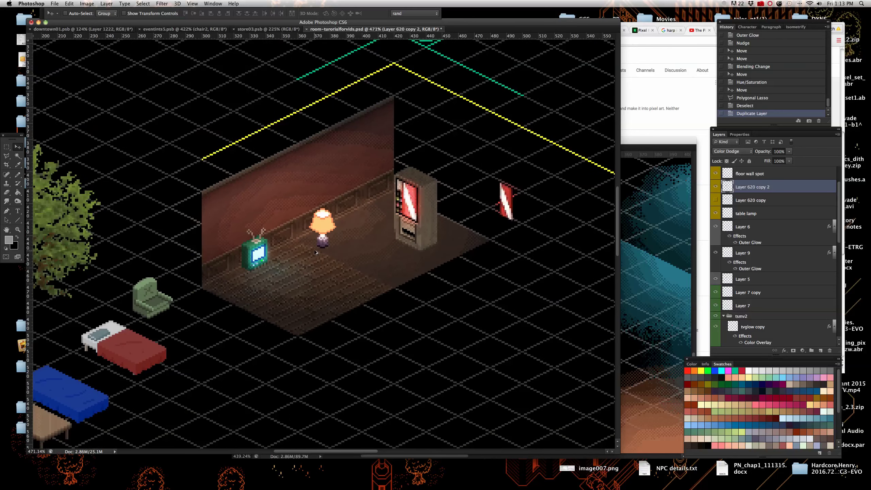
{"action": "scroll", "coordinate": [328, 224], "scroll_direction": "up", "scroll_amount": 3}
{"action": "scroll", "coordinate": [328, 224], "scroll_direction": "down", "scroll_amount": 2}
{"action": "scroll", "coordinate": [328, 224], "scroll_direction": "up", "scroll_amount": 1}
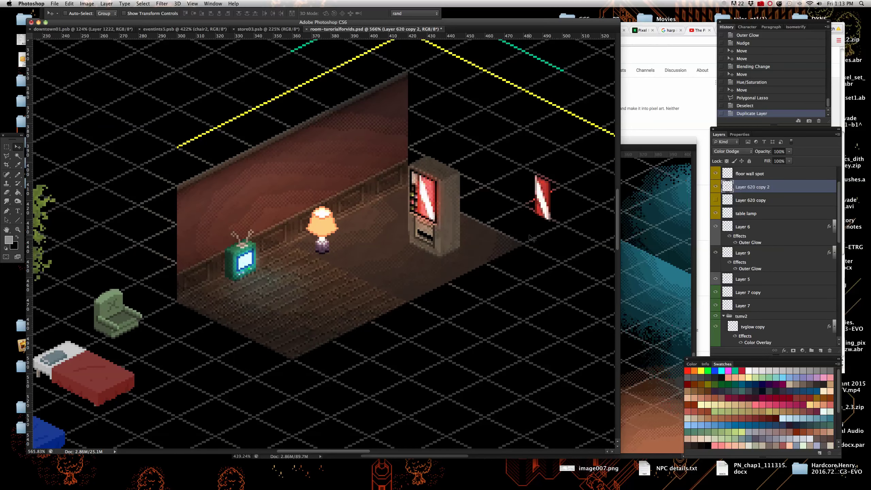
{"action": "right_click", "coordinate": [361, 264]}
{"action": "key", "text": "Escape"}
{"action": "left_click", "coordinate": [6, 156]}
{"action": "scroll", "coordinate": [391, 246], "scroll_direction": "down", "scroll_amount": 3}
{"action": "scroll", "coordinate": [391, 246], "scroll_direction": "up", "scroll_amount": 3}
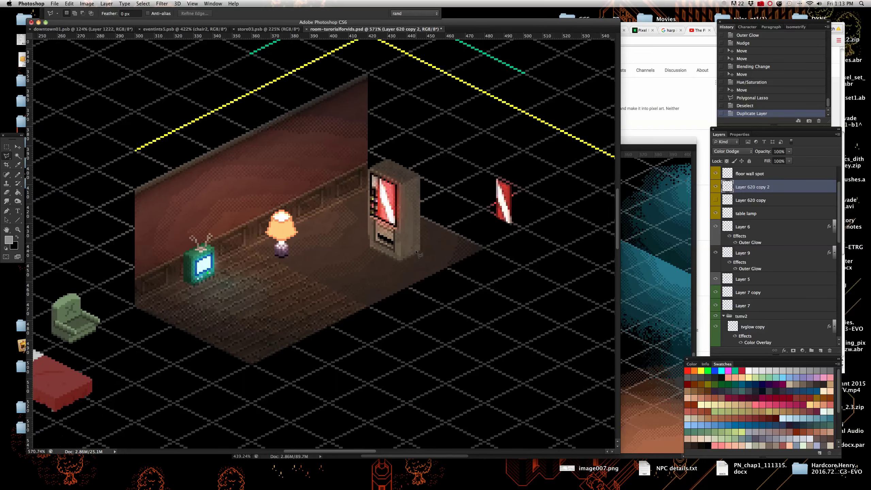
{"action": "scroll", "coordinate": [391, 246], "scroll_direction": "up", "scroll_amount": 2}
{"action": "left_click", "coordinate": [396, 266]}
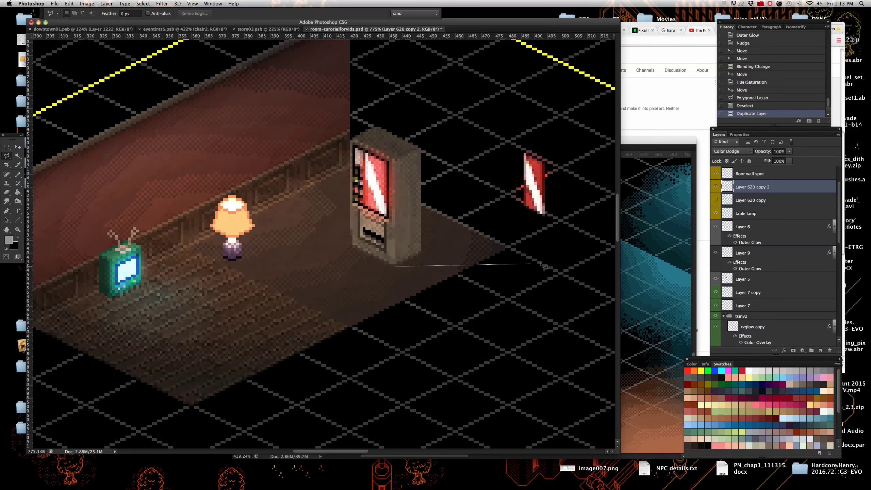
{"action": "left_click", "coordinate": [561, 267]}
{"action": "left_click", "coordinate": [560, 135]}
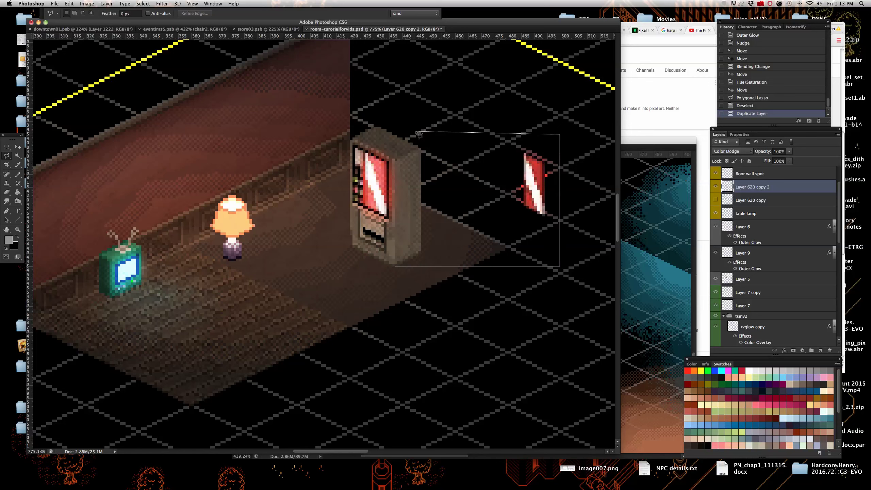
{"action": "left_click", "coordinate": [379, 127]}
{"action": "double_click", "coordinate": [398, 162]}
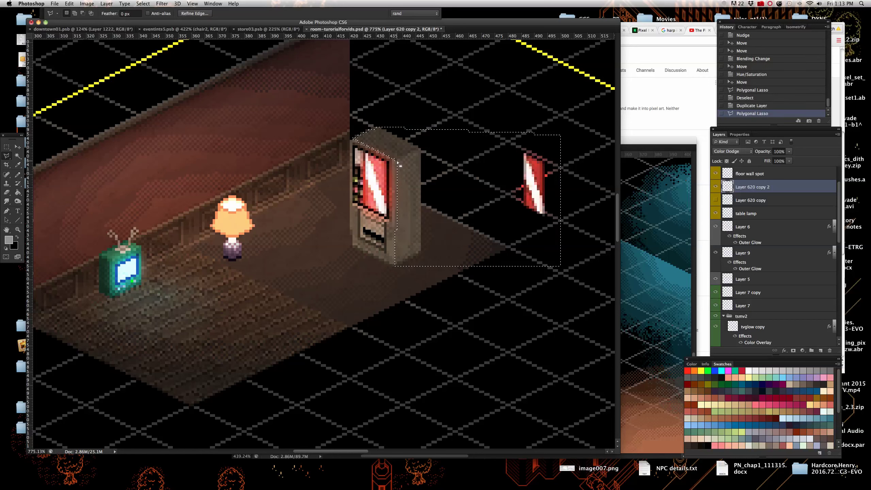
{"action": "key", "text": "Delete"}
{"action": "scroll", "coordinate": [405, 206], "scroll_direction": "down", "scroll_amount": 5}
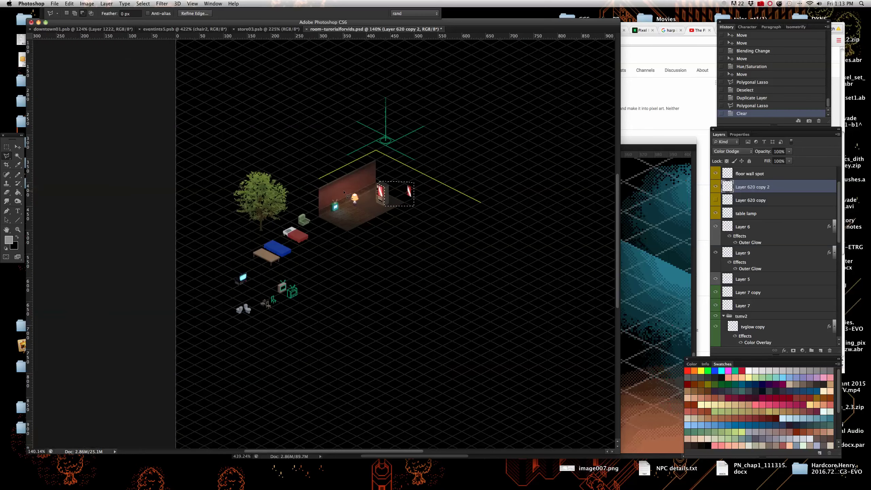
{"action": "scroll", "coordinate": [408, 219], "scroll_direction": "up", "scroll_amount": 3}
{"action": "key", "text": "super+d"}
{"action": "scroll", "coordinate": [407, 219], "scroll_direction": "down", "scroll_amount": 2}
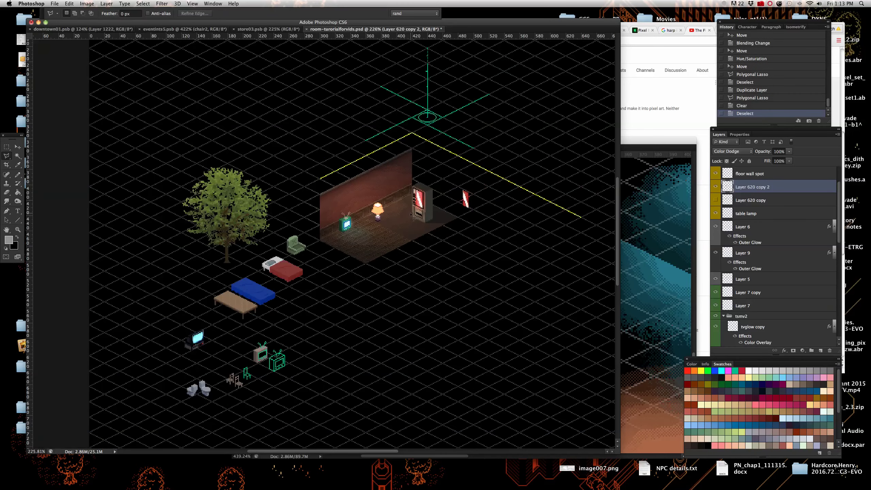
Outline the wall and floor area behind the TV's far side with the Polygonal Lasso, clear the light there, and deselect
{"action": "scroll", "coordinate": [401, 221], "scroll_direction": "up", "scroll_amount": 4}
{"action": "scroll", "coordinate": [395, 223], "scroll_direction": "down", "scroll_amount": 4}
{"action": "scroll", "coordinate": [386, 228], "scroll_direction": "up", "scroll_amount": 3}
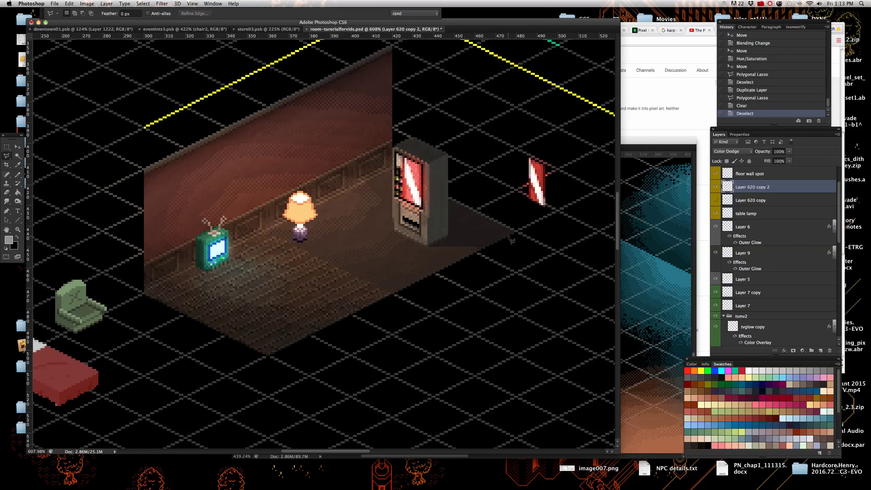
{"action": "scroll", "coordinate": [380, 229], "scroll_direction": "down", "scroll_amount": 3}
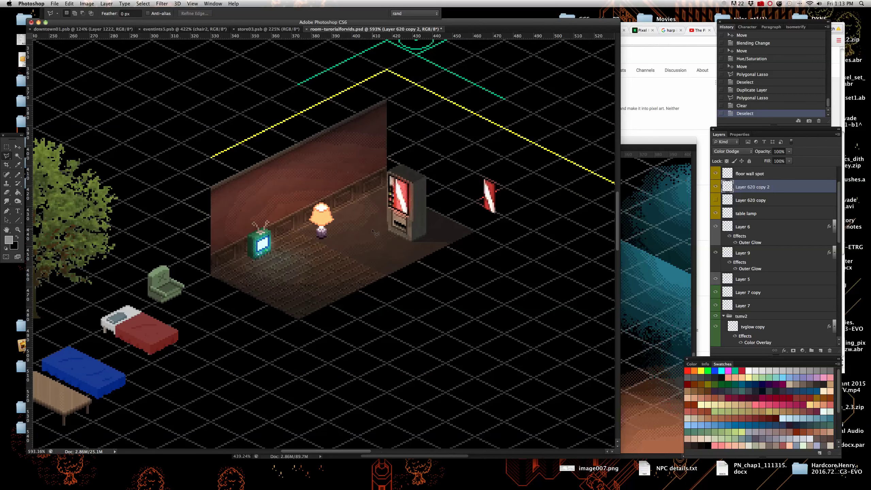
{"action": "scroll", "coordinate": [260, 264], "scroll_direction": "up", "scroll_amount": 3}
{"action": "scroll", "coordinate": [259, 264], "scroll_direction": "up", "scroll_amount": 3}
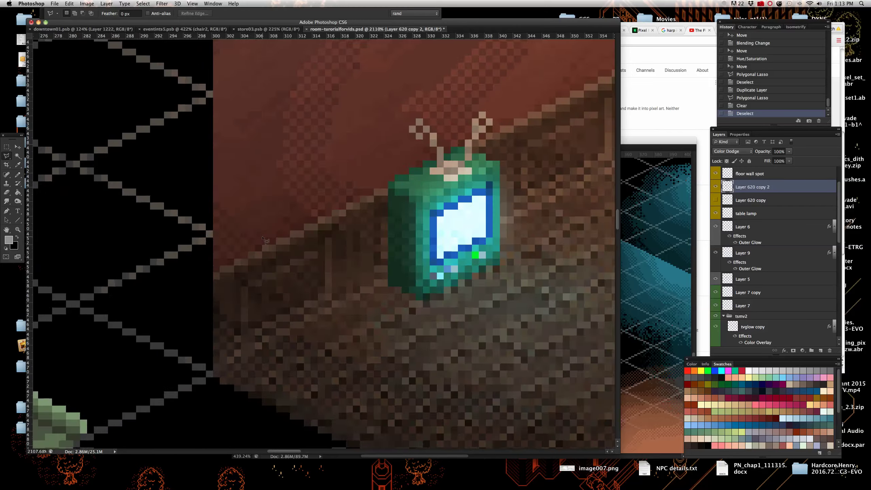
{"action": "scroll", "coordinate": [260, 264], "scroll_direction": "down", "scroll_amount": 2}
{"action": "scroll", "coordinate": [260, 264], "scroll_direction": "up", "scroll_amount": 3}
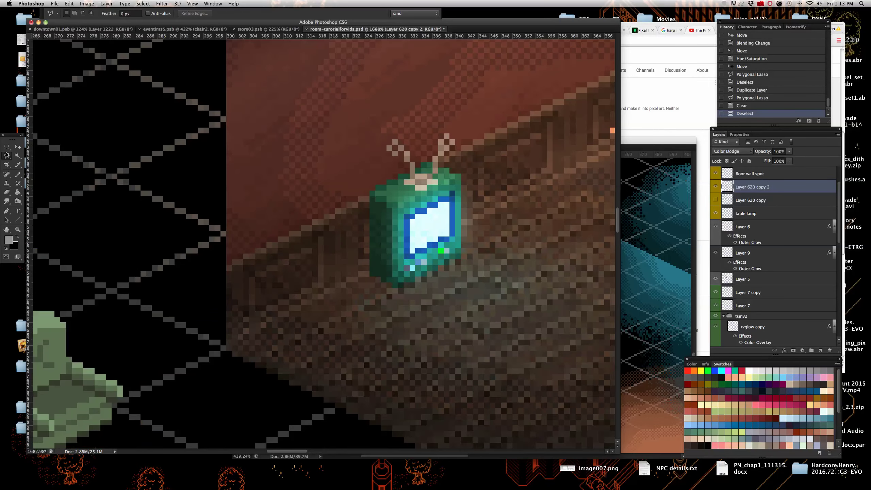
{"action": "scroll", "coordinate": [400, 295], "scroll_direction": "down", "scroll_amount": 2}
{"action": "scroll", "coordinate": [398, 294], "scroll_direction": "down", "scroll_amount": 1}
{"action": "scroll", "coordinate": [391, 291], "scroll_direction": "up", "scroll_amount": 3}
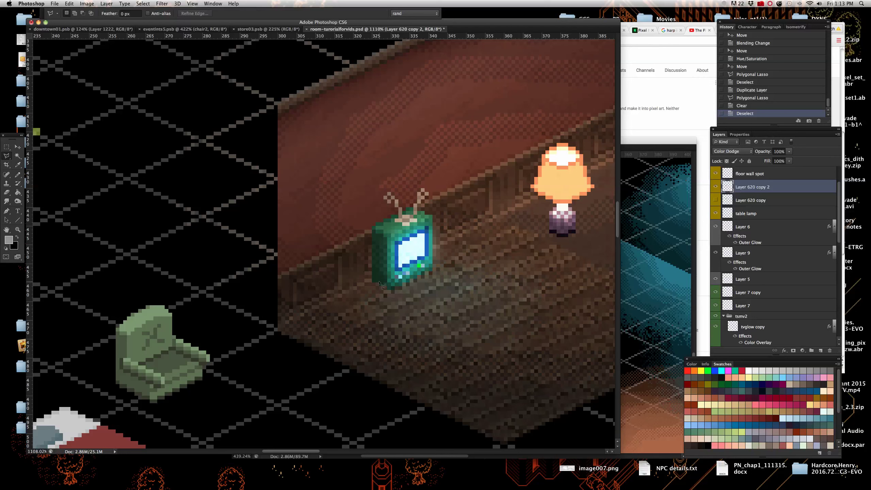
{"action": "left_click", "coordinate": [389, 291]}
{"action": "left_click", "coordinate": [322, 308]}
{"action": "left_click", "coordinate": [322, 241]}
{"action": "double_click", "coordinate": [393, 240]}
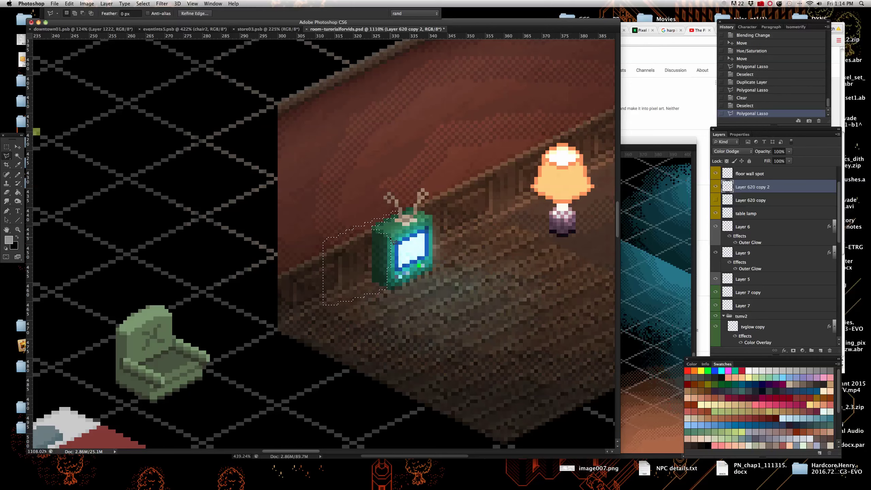
{"action": "key", "text": "Delete"}
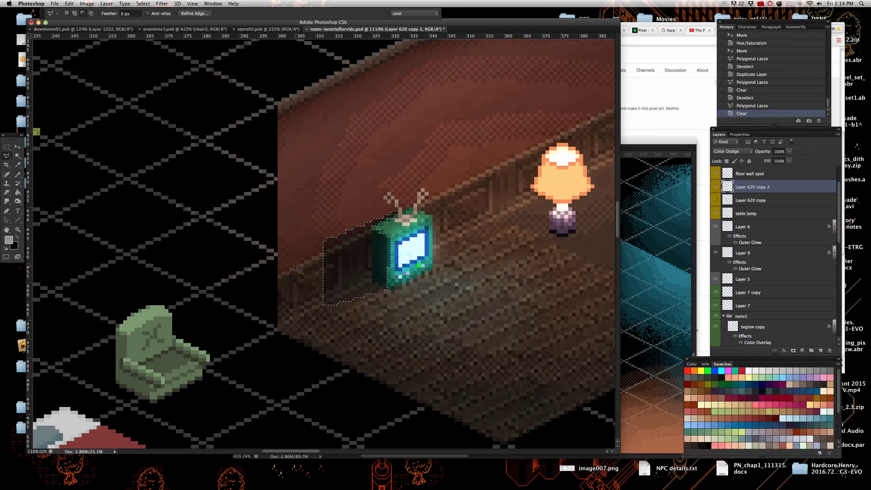
{"action": "scroll", "coordinate": [299, 270], "scroll_direction": "down", "scroll_amount": 5}
{"action": "scroll", "coordinate": [300, 270], "scroll_direction": "up", "scroll_amount": 5}
{"action": "key", "text": "super+d"}
Examine the shadows that the TV and vending machine cast away from the table lamp, at several zoom levels
{"action": "scroll", "coordinate": [313, 271], "scroll_direction": "down", "scroll_amount": 3}
{"action": "scroll", "coordinate": [312, 278], "scroll_direction": "up", "scroll_amount": 2}
{"action": "scroll", "coordinate": [311, 289], "scroll_direction": "down", "scroll_amount": 4}
{"action": "scroll", "coordinate": [308, 303], "scroll_direction": "up", "scroll_amount": 4}
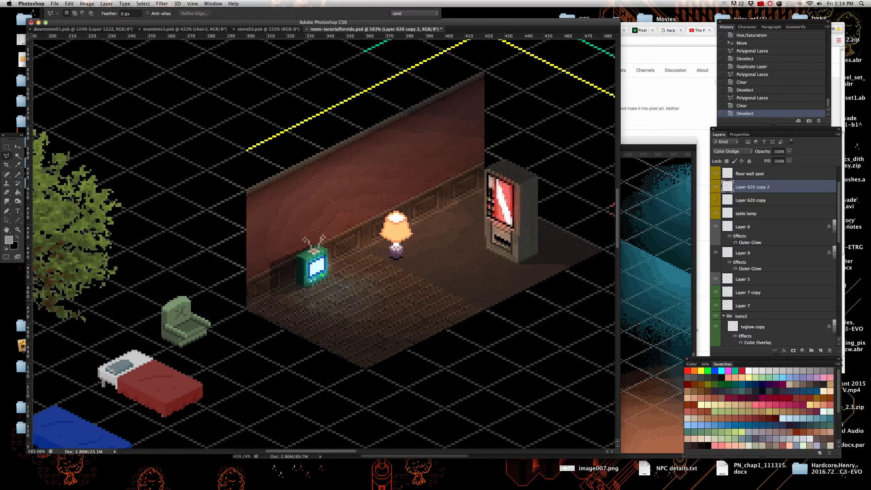
{"action": "scroll", "coordinate": [306, 303], "scroll_direction": "down", "scroll_amount": 3}
{"action": "scroll", "coordinate": [319, 301], "scroll_direction": "up", "scroll_amount": 3}
{"action": "scroll", "coordinate": [336, 299], "scroll_direction": "down", "scroll_amount": 2}
{"action": "scroll", "coordinate": [353, 297], "scroll_direction": "up", "scroll_amount": 2}
{"action": "scroll", "coordinate": [354, 297], "scroll_direction": "down", "scroll_amount": 3}
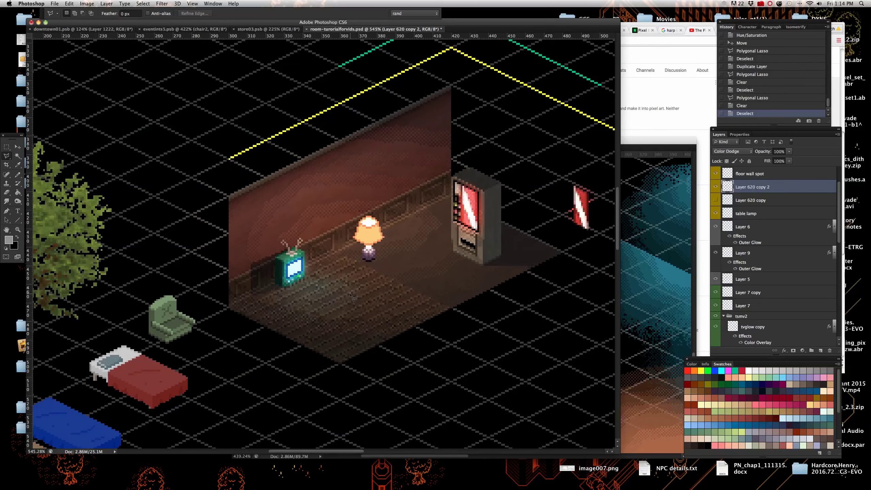
{"action": "scroll", "coordinate": [377, 289], "scroll_direction": "up", "scroll_amount": 4}
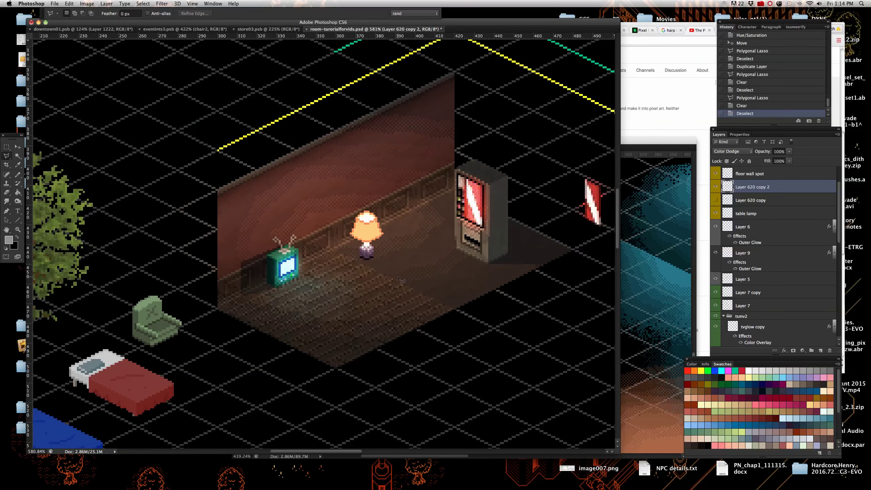
{"action": "scroll", "coordinate": [422, 276], "scroll_direction": "up", "scroll_amount": 1}
{"action": "scroll", "coordinate": [378, 270], "scroll_direction": "down", "scroll_amount": 3}
{"action": "scroll", "coordinate": [324, 266], "scroll_direction": "up", "scroll_amount": 3}
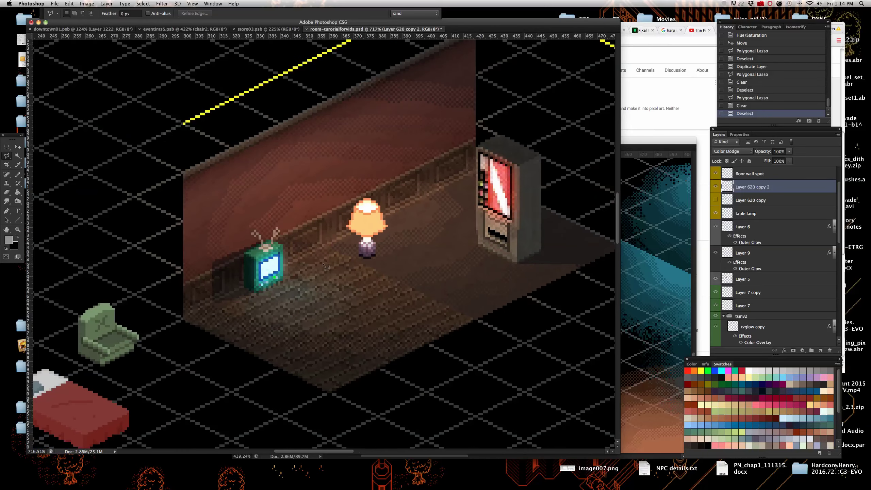
{"action": "scroll", "coordinate": [229, 236], "scroll_direction": "down", "scroll_amount": 3}
{"action": "scroll", "coordinate": [425, 246], "scroll_direction": "up", "scroll_amount": 3}
{"action": "left_click", "coordinate": [18, 148]}
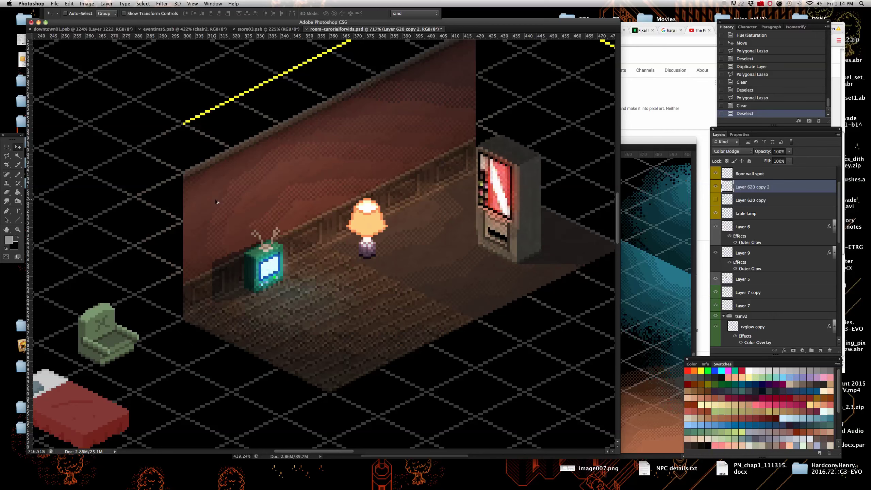
{"action": "scroll", "coordinate": [344, 228], "scroll_direction": "down", "scroll_amount": 3}
{"action": "scroll", "coordinate": [388, 236], "scroll_direction": "up", "scroll_amount": 2}
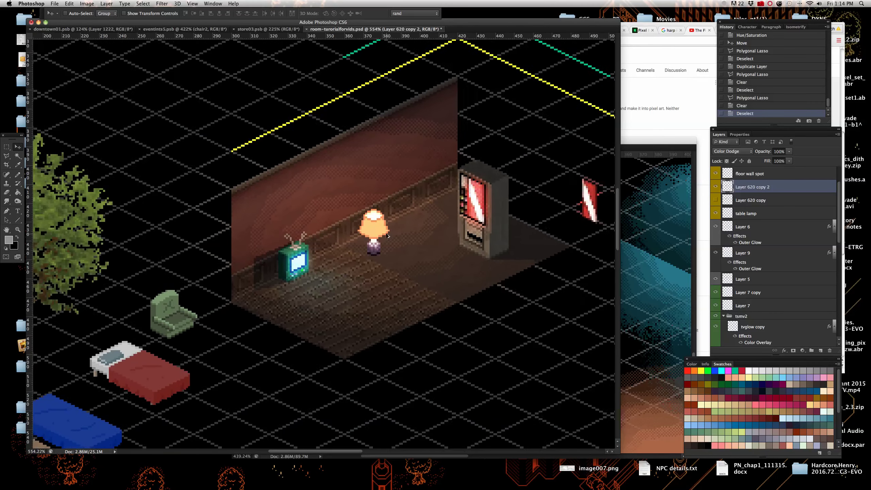
{"action": "scroll", "coordinate": [388, 236], "scroll_direction": "down", "scroll_amount": 3}
{"action": "scroll", "coordinate": [399, 277], "scroll_direction": "up", "scroll_amount": 3}
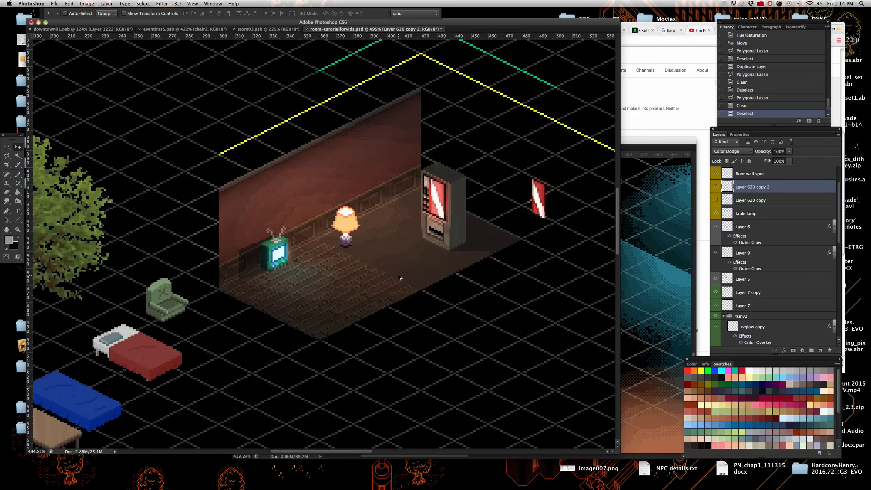
{"action": "scroll", "coordinate": [399, 278], "scroll_direction": "down", "scroll_amount": 2}
{"action": "scroll", "coordinate": [363, 307], "scroll_direction": "up", "scroll_amount": 3}
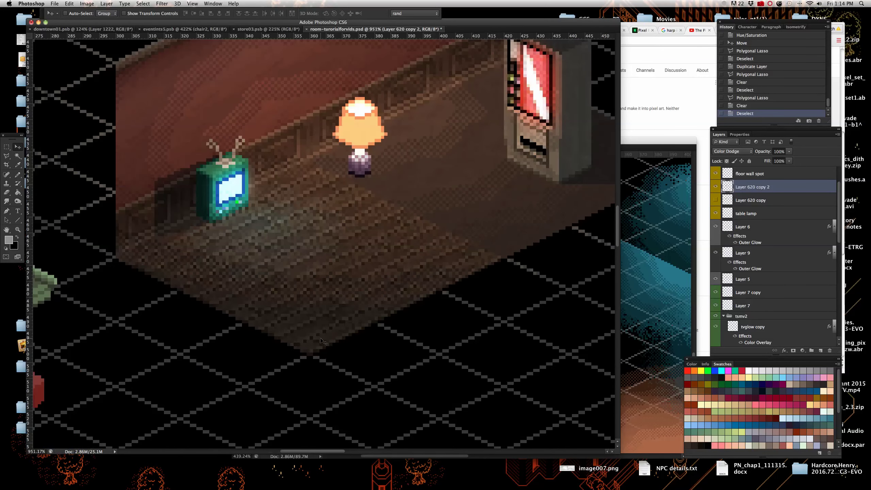
{"action": "scroll", "coordinate": [366, 310], "scroll_direction": "down", "scroll_amount": 2}
{"action": "scroll", "coordinate": [360, 218], "scroll_direction": "down", "scroll_amount": 3}
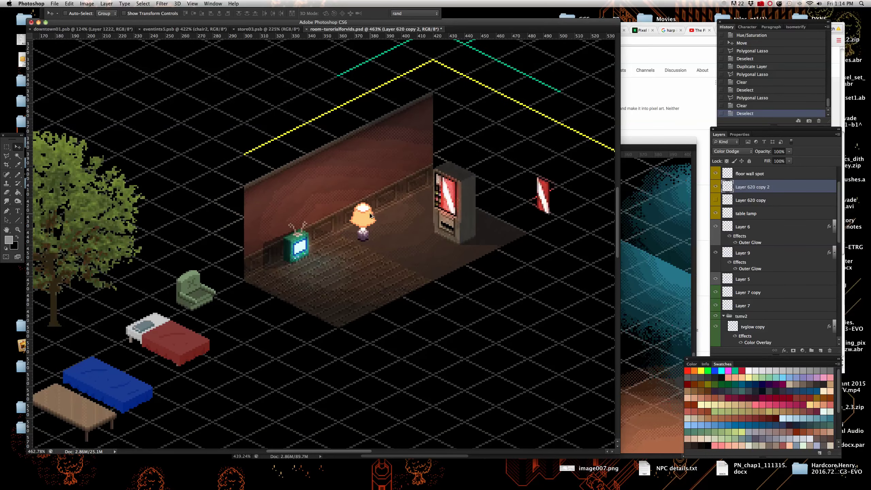
{"action": "scroll", "coordinate": [369, 214], "scroll_direction": "up", "scroll_amount": 5}
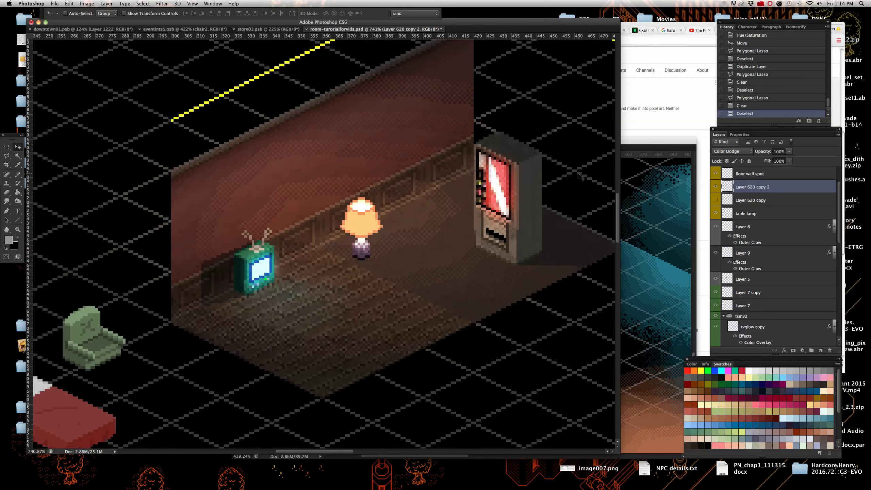
Switch to Chrome and look through the YouTube channel's uploads down to Making Isometric Floors + Walls
{"action": "left_click", "coordinate": [679, 121]}
{"action": "scroll", "coordinate": [582, 244], "scroll_direction": "down", "scroll_amount": 1}
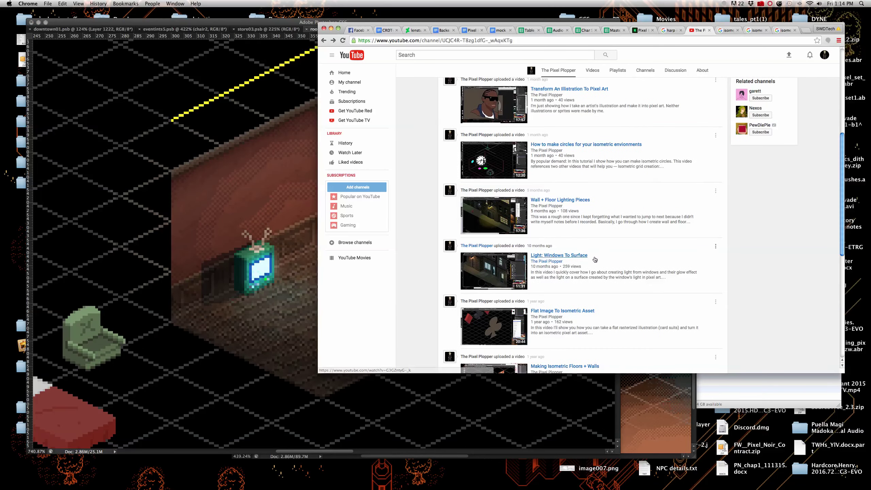
{"action": "scroll", "coordinate": [594, 259], "scroll_direction": "down", "scroll_amount": 3}
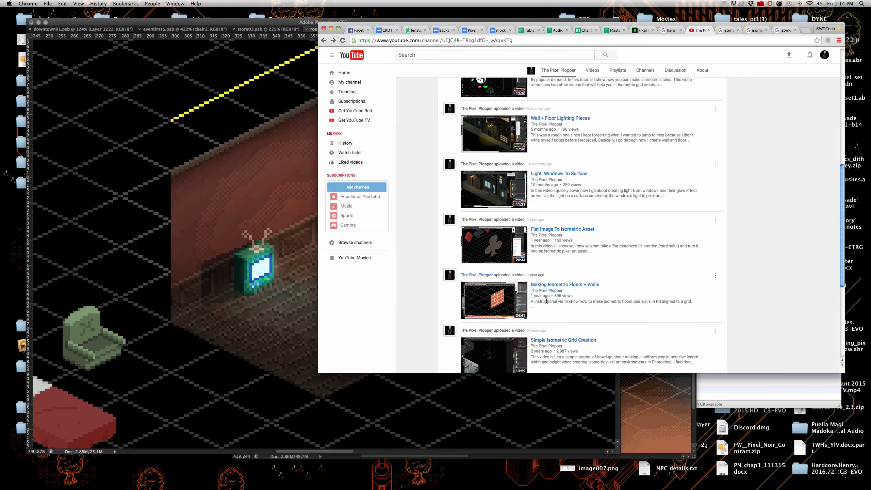
{"action": "left_click", "coordinate": [585, 287]}
Switch back to Photoshop and select the ent layer that holds the wooden floor section at the room's front corner
{"action": "left_click", "coordinate": [210, 297]}
{"action": "scroll", "coordinate": [291, 276], "scroll_direction": "down", "scroll_amount": 5}
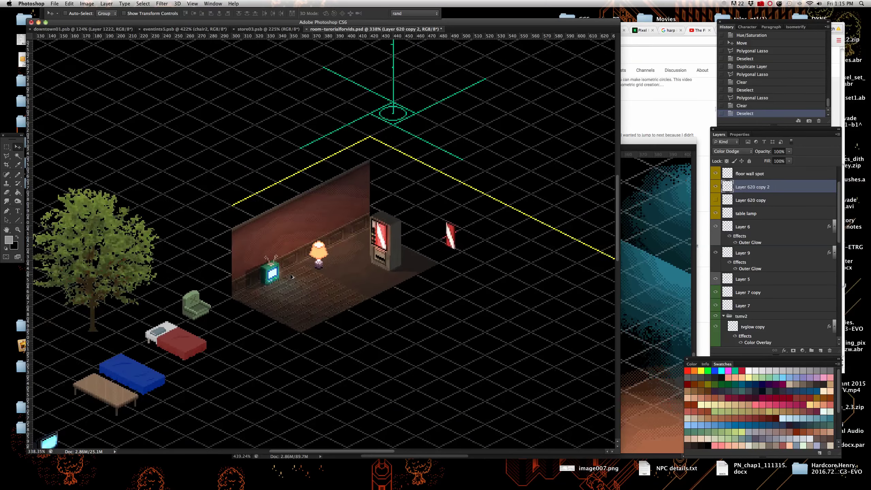
{"action": "scroll", "coordinate": [291, 277], "scroll_direction": "up", "scroll_amount": 5}
{"action": "right_click", "coordinate": [310, 376]}
{"action": "left_click", "coordinate": [336, 365]}
{"action": "scroll", "coordinate": [346, 364], "scroll_direction": "down", "scroll_amount": 2}
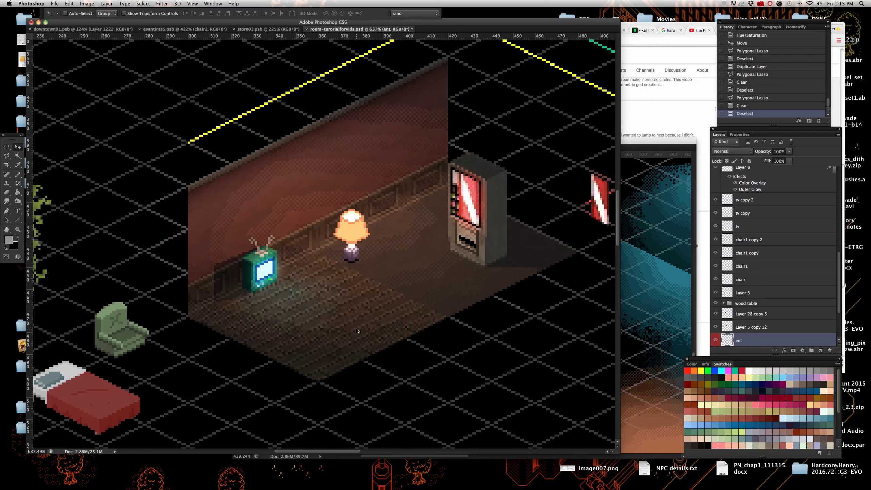
Examine how the lamp and TV light falls across the wooden floor and the red wall
{"action": "scroll", "coordinate": [322, 326], "scroll_direction": "down", "scroll_amount": 3}
{"action": "scroll", "coordinate": [346, 288], "scroll_direction": "up", "scroll_amount": 3}
{"action": "scroll", "coordinate": [347, 288], "scroll_direction": "down", "scroll_amount": 3}
{"action": "scroll", "coordinate": [378, 285], "scroll_direction": "up", "scroll_amount": 2}
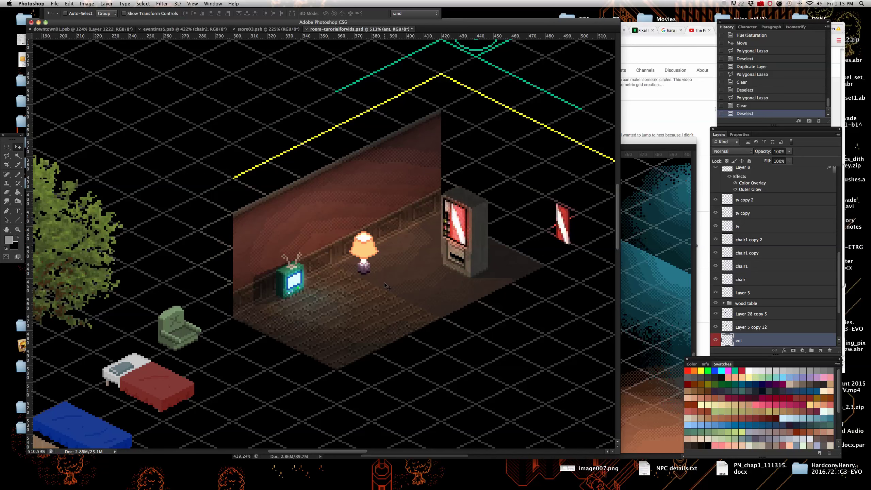
{"action": "scroll", "coordinate": [384, 283], "scroll_direction": "down", "scroll_amount": 4}
{"action": "scroll", "coordinate": [380, 267], "scroll_direction": "up", "scroll_amount": 5}
{"action": "scroll", "coordinate": [380, 266], "scroll_direction": "down", "scroll_amount": 4}
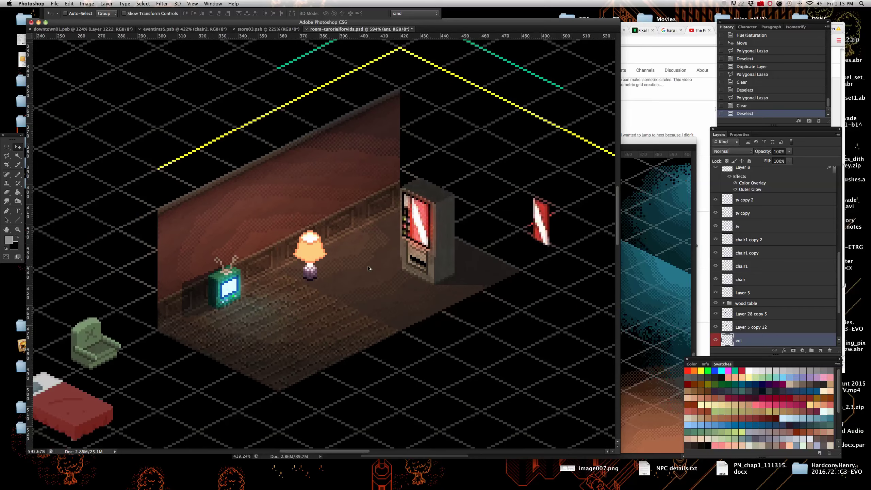
{"action": "scroll", "coordinate": [356, 285], "scroll_direction": "up", "scroll_amount": 3}
{"action": "scroll", "coordinate": [343, 292], "scroll_direction": "down", "scroll_amount": 3}
{"action": "scroll", "coordinate": [328, 304], "scroll_direction": "up", "scroll_amount": 4}
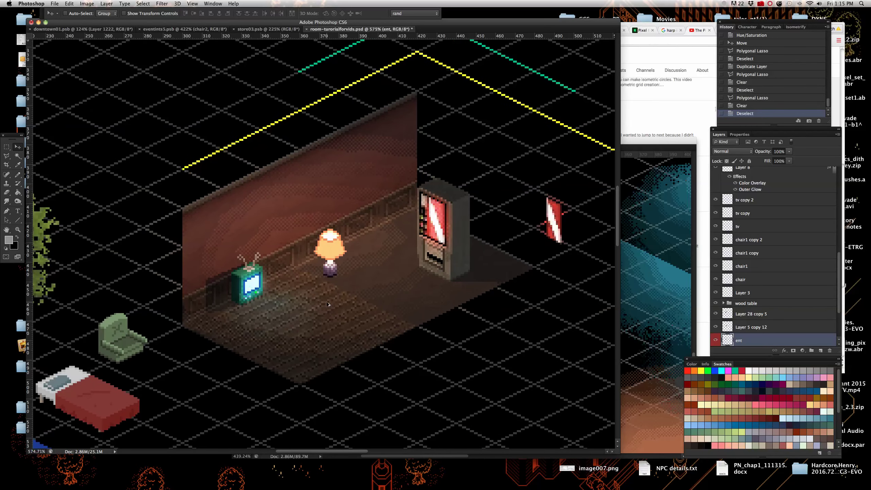
{"action": "scroll", "coordinate": [311, 346], "scroll_direction": "down", "scroll_amount": 2}
{"action": "scroll", "coordinate": [308, 347], "scroll_direction": "up", "scroll_amount": 2}
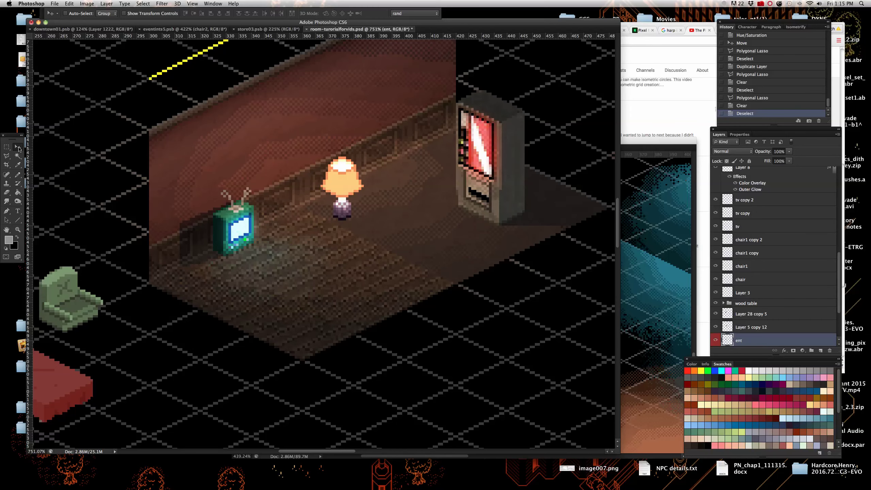
{"action": "scroll", "coordinate": [371, 318], "scroll_direction": "down", "scroll_amount": 2}
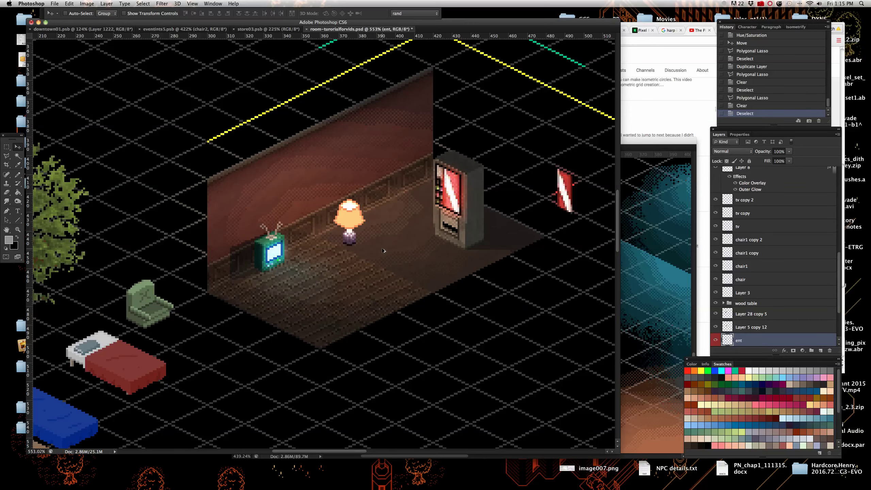
{"action": "scroll", "coordinate": [329, 352], "scroll_direction": "up", "scroll_amount": 3}
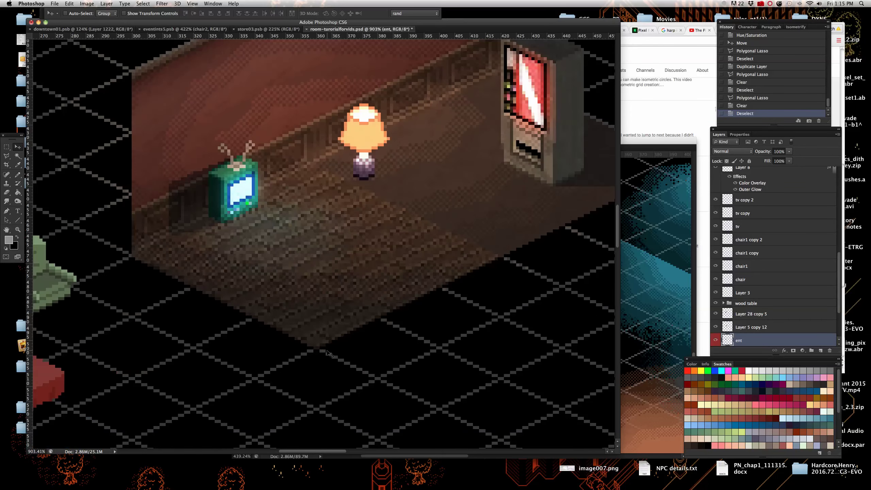
Try nudging the front wooden floor section on the ent layer away from the rest of the room
{"action": "right_click", "coordinate": [322, 339]}
{"action": "key", "text": "Escape"}
{"action": "key", "text": "Left"}
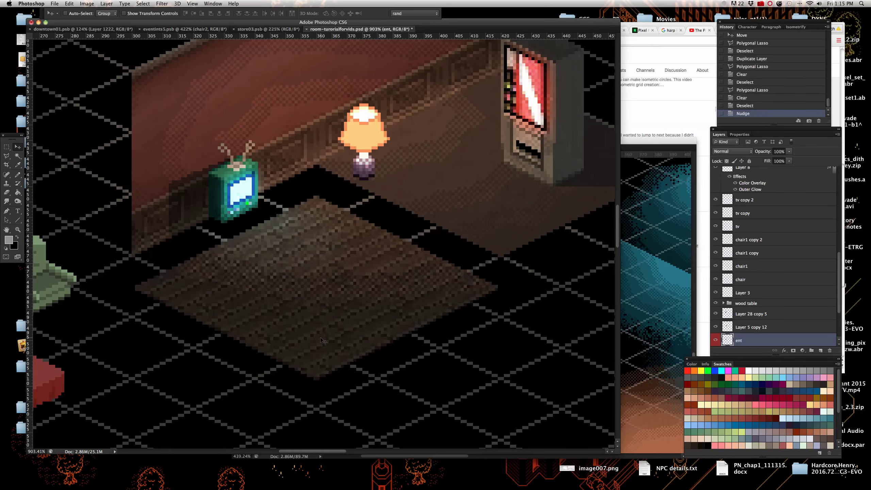
Review the whole lit room from a full-canvas overview and up close around the lamp, TV and vending machine
{"action": "scroll", "coordinate": [322, 341], "scroll_direction": "down", "scroll_amount": 5}
{"action": "scroll", "coordinate": [319, 176], "scroll_direction": "up", "scroll_amount": 2}
{"action": "scroll", "coordinate": [341, 197], "scroll_direction": "up", "scroll_amount": 1}
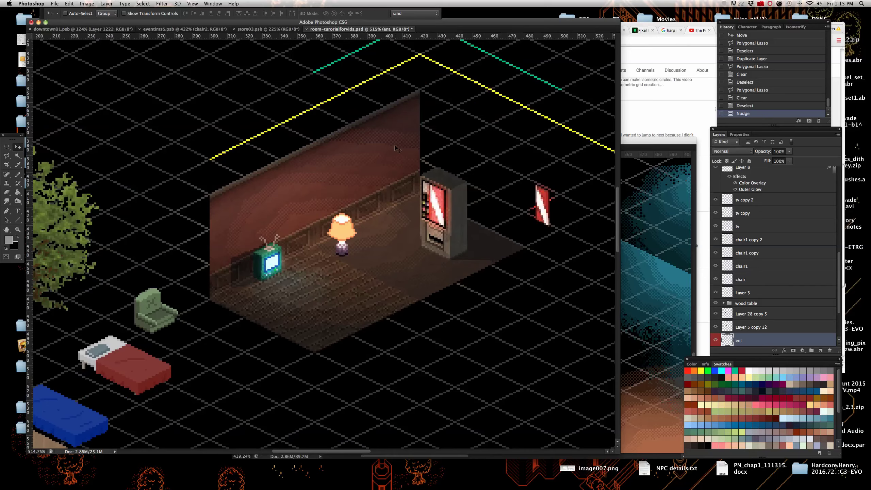
{"action": "scroll", "coordinate": [394, 157], "scroll_direction": "down", "scroll_amount": 6}
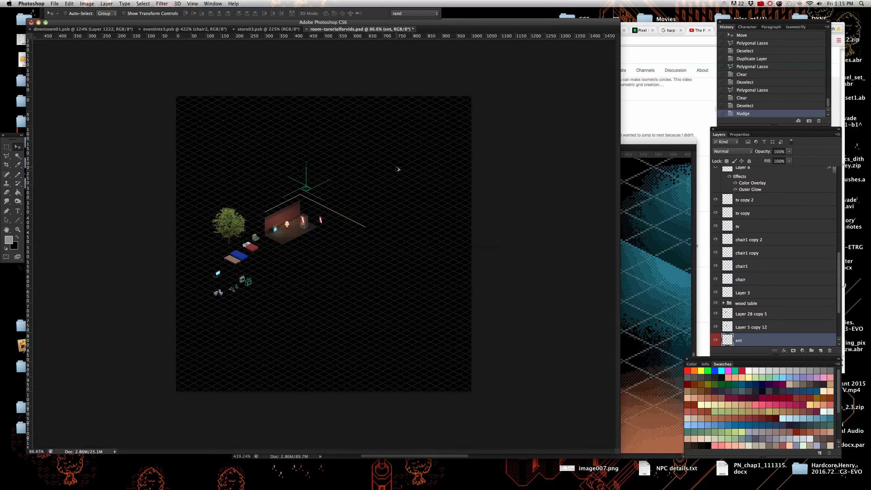
{"action": "scroll", "coordinate": [318, 213], "scroll_direction": "up", "scroll_amount": 4}
{"action": "scroll", "coordinate": [278, 210], "scroll_direction": "up", "scroll_amount": 3}
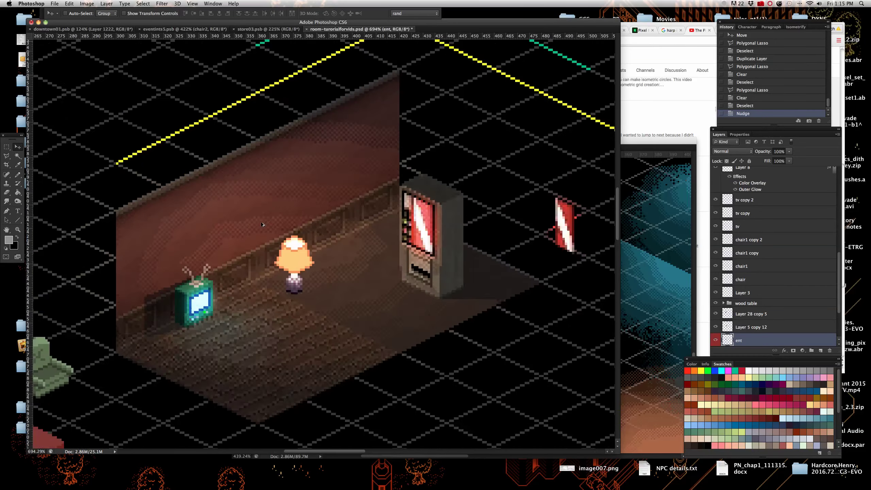
{"action": "scroll", "coordinate": [301, 254], "scroll_direction": "down", "scroll_amount": 1}
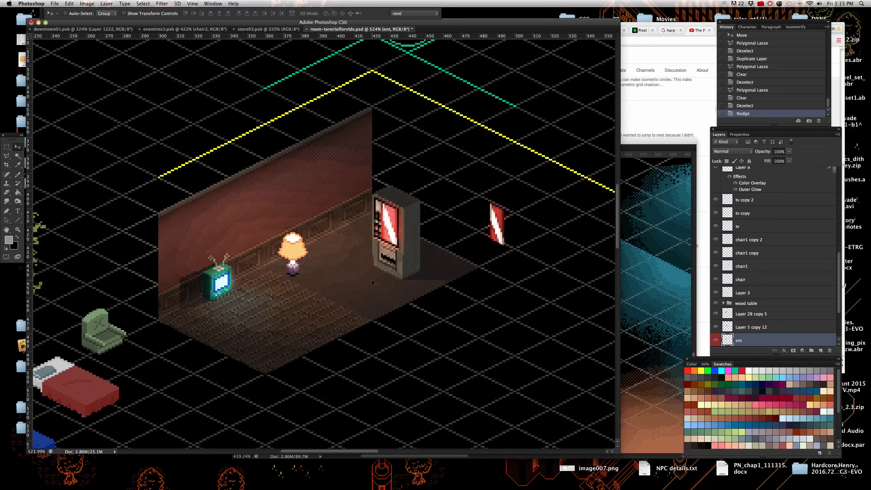
{"action": "scroll", "coordinate": [364, 290], "scroll_direction": "down", "scroll_amount": 4}
{"action": "scroll", "coordinate": [360, 311], "scroll_direction": "up", "scroll_amount": 3}
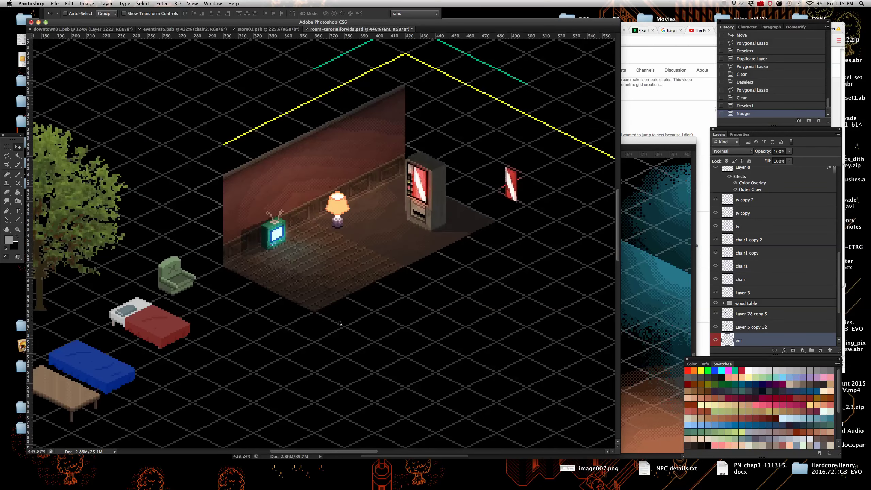
{"action": "scroll", "coordinate": [341, 324], "scroll_direction": "up", "scroll_amount": 1}
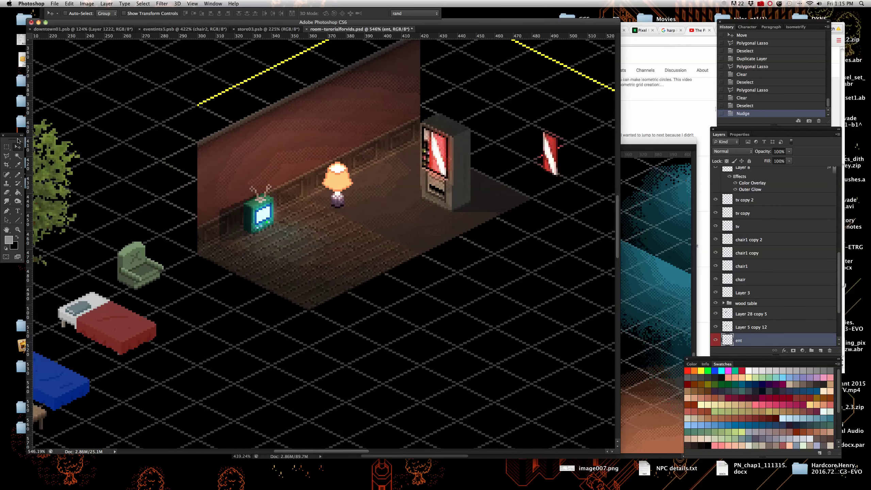
{"action": "scroll", "coordinate": [364, 247], "scroll_direction": "down", "scroll_amount": 3}
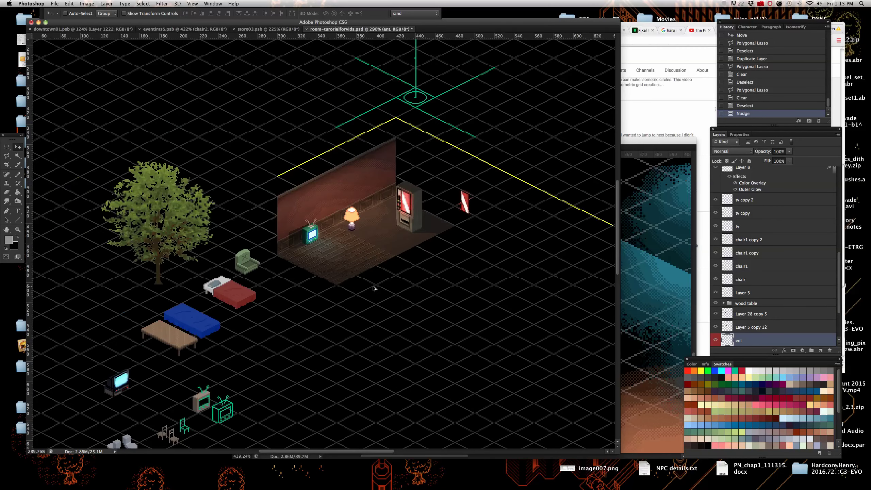
Select the ent layer with the wooden floor section and duplicate it as ent copy
{"action": "scroll", "coordinate": [362, 282], "scroll_direction": "up", "scroll_amount": 2}
{"action": "scroll", "coordinate": [340, 279], "scroll_direction": "down", "scroll_amount": 1}
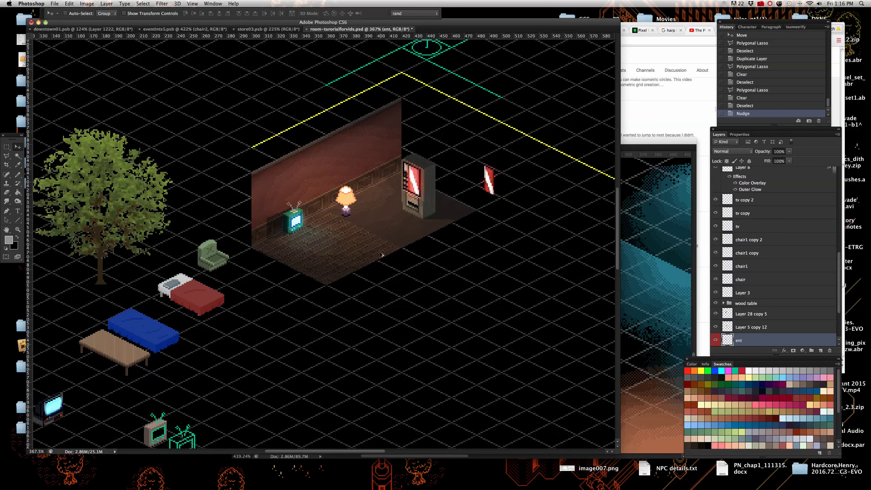
{"action": "scroll", "coordinate": [382, 255], "scroll_direction": "up", "scroll_amount": 1}
{"action": "scroll", "coordinate": [363, 247], "scroll_direction": "down", "scroll_amount": 3}
{"action": "scroll", "coordinate": [343, 241], "scroll_direction": "up", "scroll_amount": 2}
{"action": "scroll", "coordinate": [333, 230], "scroll_direction": "down", "scroll_amount": 1}
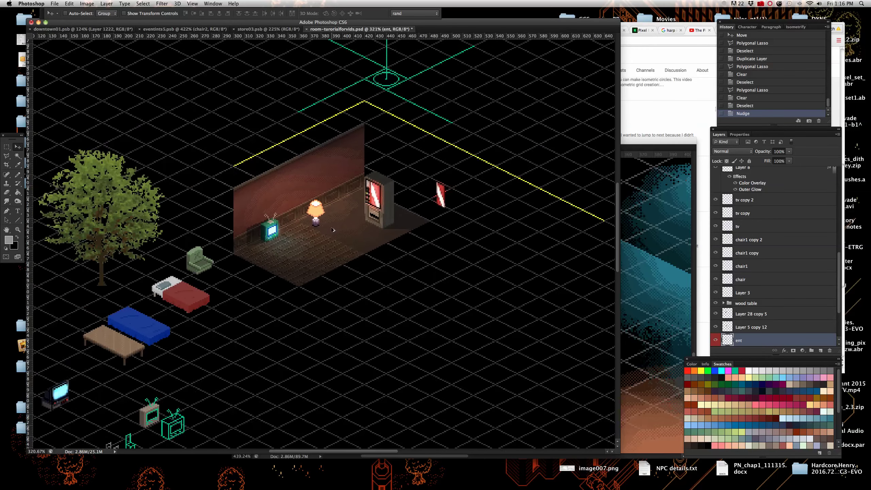
{"action": "scroll", "coordinate": [295, 288], "scroll_direction": "up", "scroll_amount": 3}
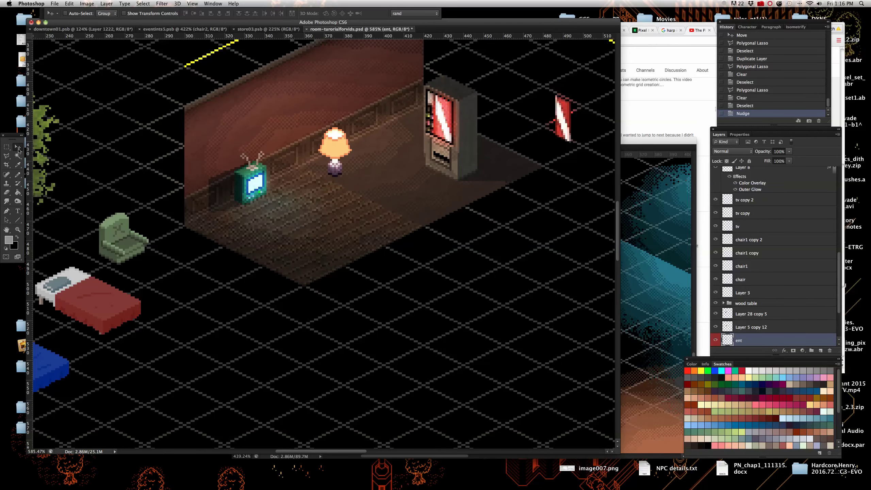
{"action": "right_click", "coordinate": [316, 278]}
{"action": "left_click", "coordinate": [318, 278]}
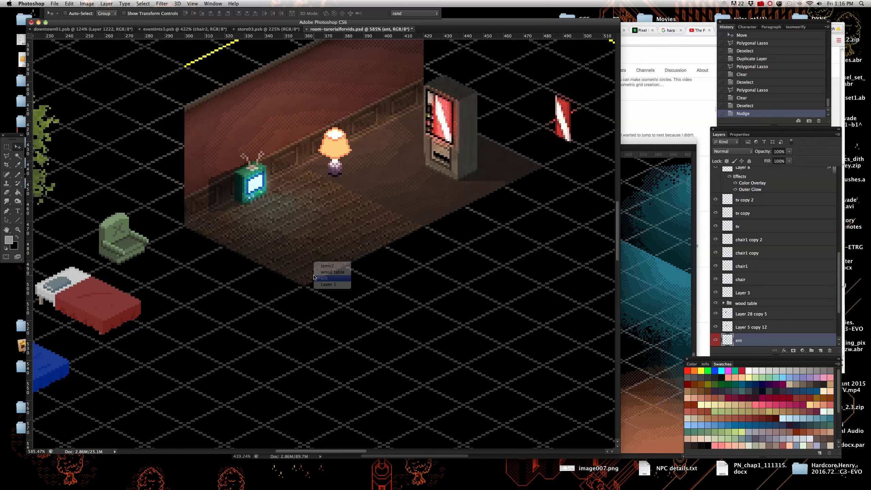
{"action": "right_click", "coordinate": [769, 345]}
{"action": "left_click", "coordinate": [724, 275]}
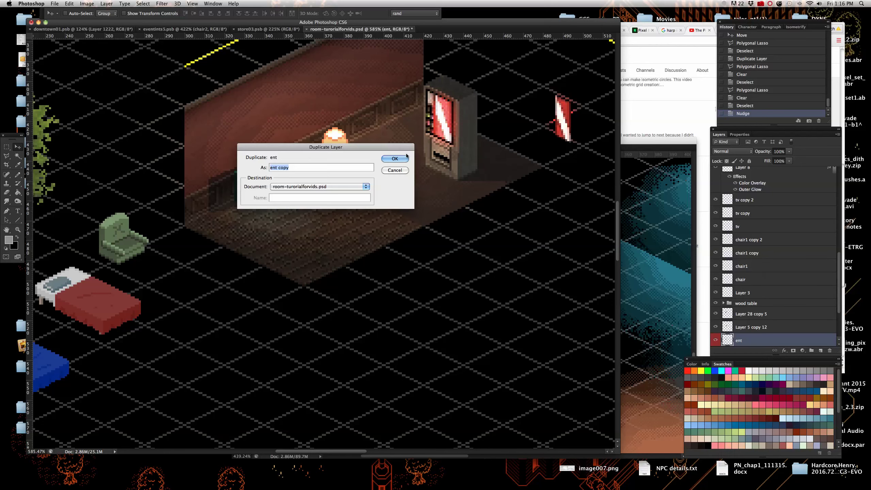
{"action": "left_click", "coordinate": [395, 159]}
Nudge the ent copy floor 100 px straight down into the empty area below the room
{"action": "scroll", "coordinate": [369, 246], "scroll_direction": "down", "scroll_amount": 2}
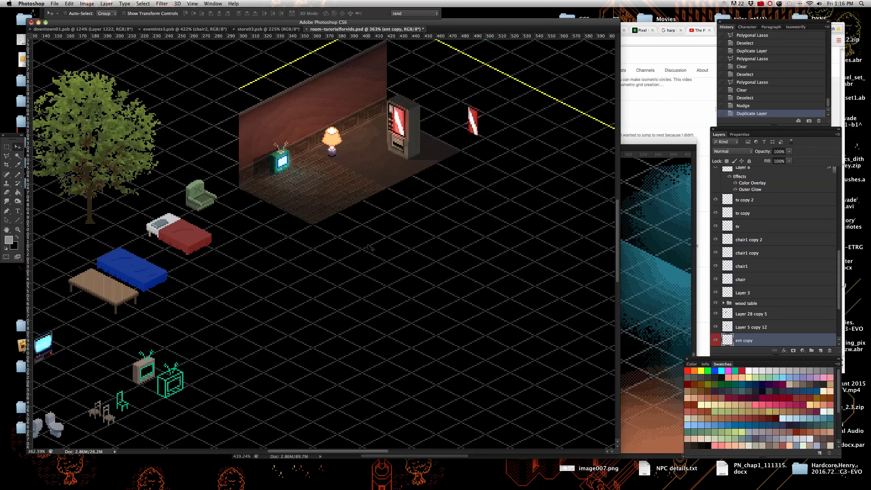
{"action": "key", "text": "shift+Down"}
{"action": "key", "text": "shift+Down"}
{"action": "key", "text": "shift+Down"}
{"action": "key", "text": "shift+Down"}
{"action": "key", "text": "shift+Down"}
{"action": "key", "text": "shift+Down"}
{"action": "key", "text": "shift+Down"}
{"action": "key", "text": "shift+Down"}
{"action": "key", "text": "shift+Down"}
{"action": "key", "text": "shift+Down"}
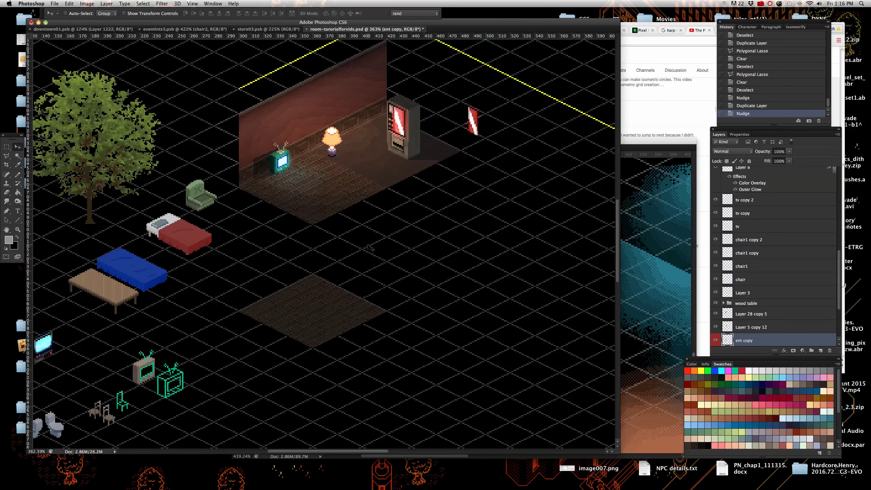
Find the lit candle in lightingeffects01.psb and copy its candlev2 group onto the duplicated wooden floor in the room document
{"action": "scroll", "coordinate": [337, 336], "scroll_direction": "up", "scroll_amount": 5}
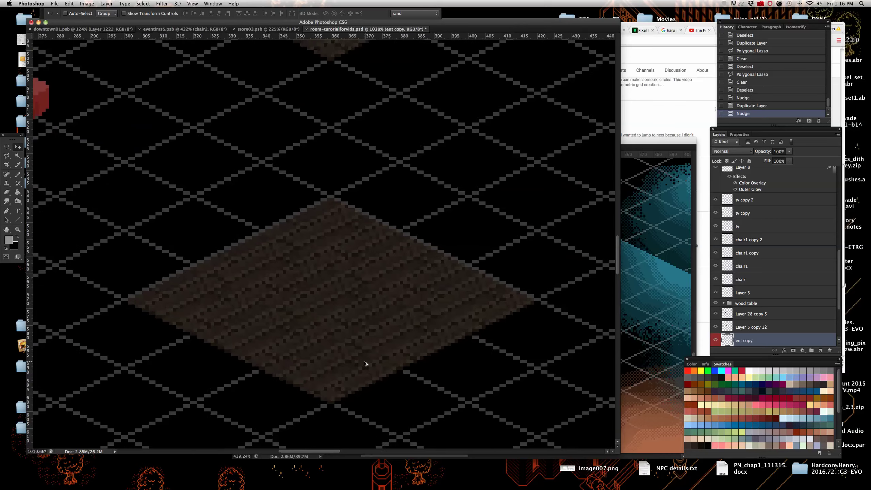
{"action": "left_click", "coordinate": [645, 236]}
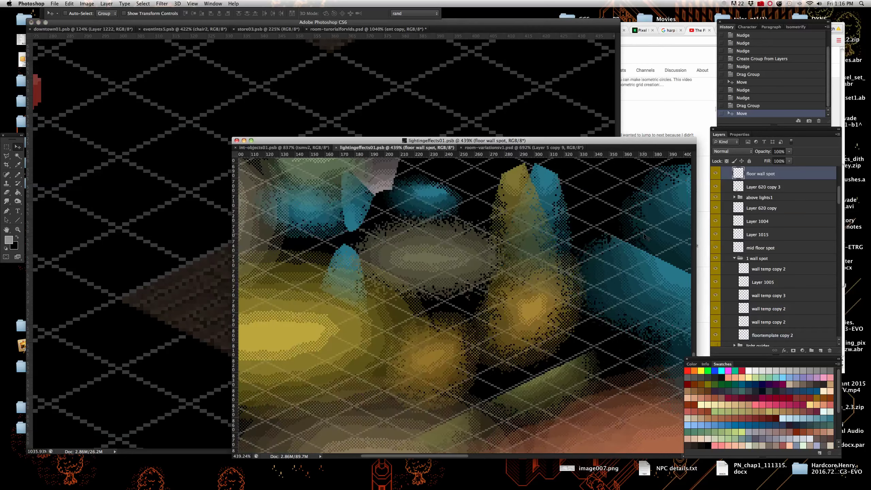
{"action": "scroll", "coordinate": [583, 230], "scroll_direction": "up", "scroll_amount": 3}
{"action": "scroll", "coordinate": [595, 220], "scroll_direction": "up", "scroll_amount": 10}
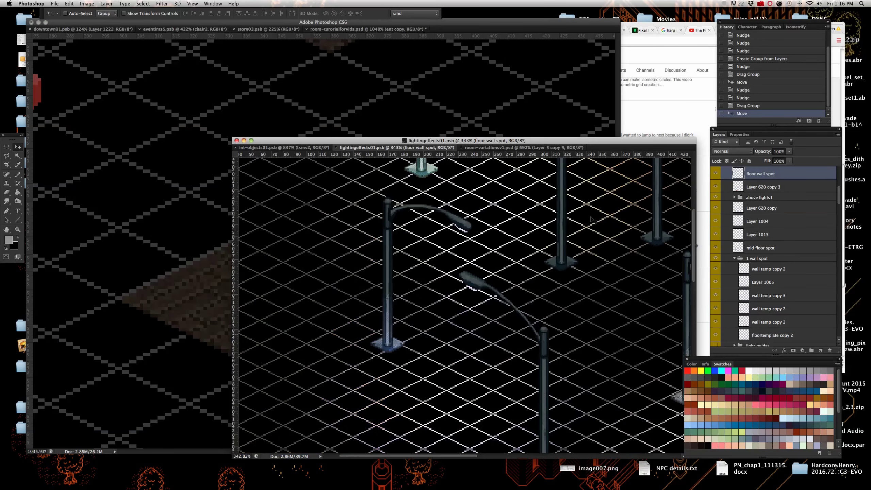
{"action": "scroll", "coordinate": [591, 219], "scroll_direction": "right", "scroll_amount": 10}
{"action": "scroll", "coordinate": [591, 219], "scroll_direction": "down", "scroll_amount": 5}
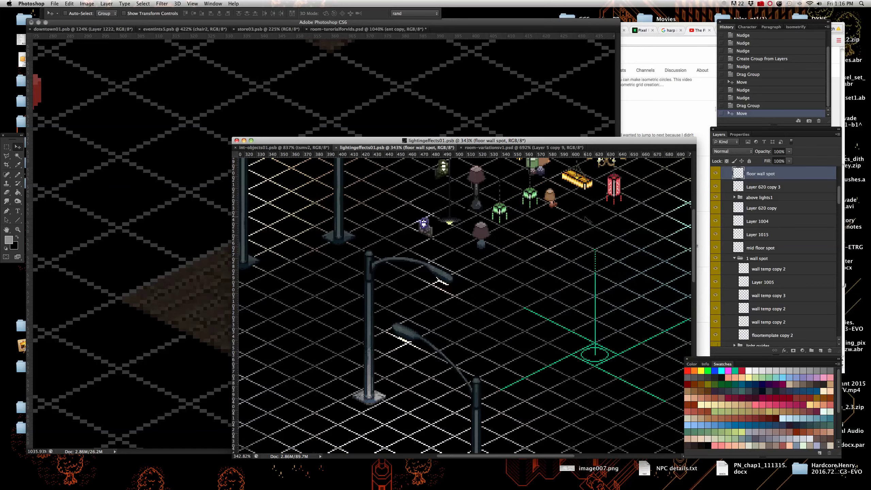
{"action": "scroll", "coordinate": [516, 207], "scroll_direction": "up", "scroll_amount": 9}
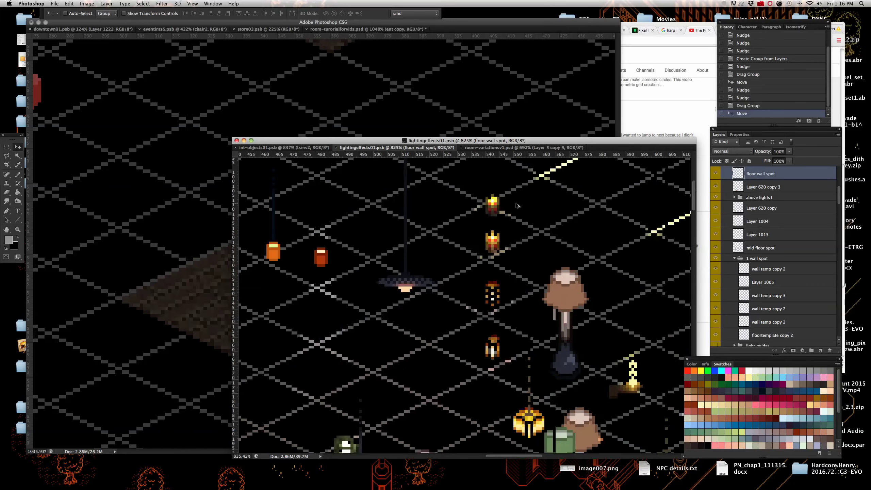
{"action": "scroll", "coordinate": [447, 202], "scroll_direction": "down", "scroll_amount": 9}
{"action": "scroll", "coordinate": [452, 206], "scroll_direction": "up", "scroll_amount": 5}
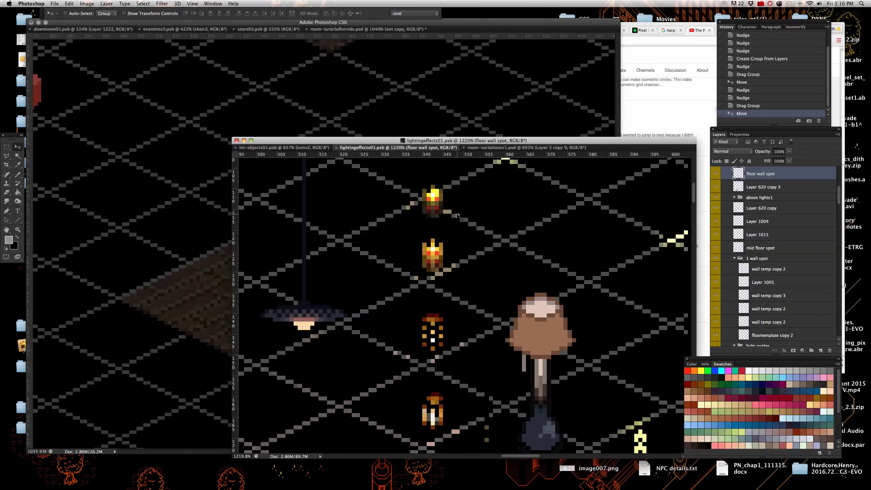
{"action": "right_click", "coordinate": [434, 209]}
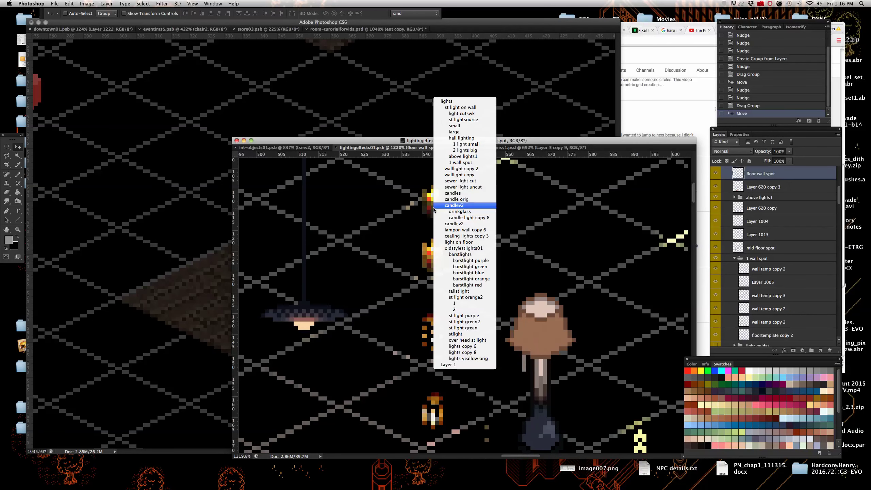
{"action": "left_click", "coordinate": [434, 208]}
{"action": "left_click_drag", "start_coordinate": [794, 343], "coordinate": [383, 264]}
{"action": "scroll", "coordinate": [410, 296], "scroll_direction": "up", "scroll_amount": 3}
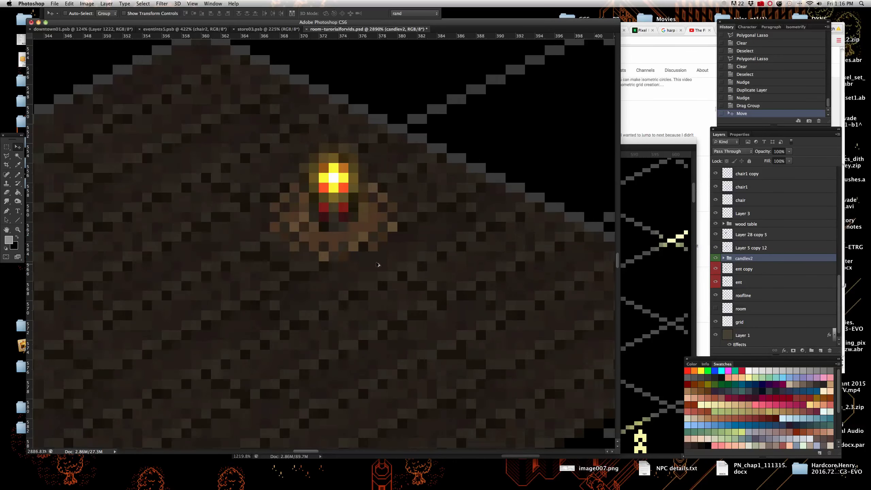
Select the candle's drinkglass layer, nudge it aside from the flame and floor glow, and return it to its place
{"action": "scroll", "coordinate": [397, 268], "scroll_direction": "down", "scroll_amount": 3}
{"action": "scroll", "coordinate": [383, 235], "scroll_direction": "up", "scroll_amount": 4}
{"action": "scroll", "coordinate": [383, 235], "scroll_direction": "down", "scroll_amount": 5}
{"action": "scroll", "coordinate": [385, 240], "scroll_direction": "up", "scroll_amount": 5}
{"action": "right_click", "coordinate": [386, 242]}
{"action": "left_click", "coordinate": [405, 243]}
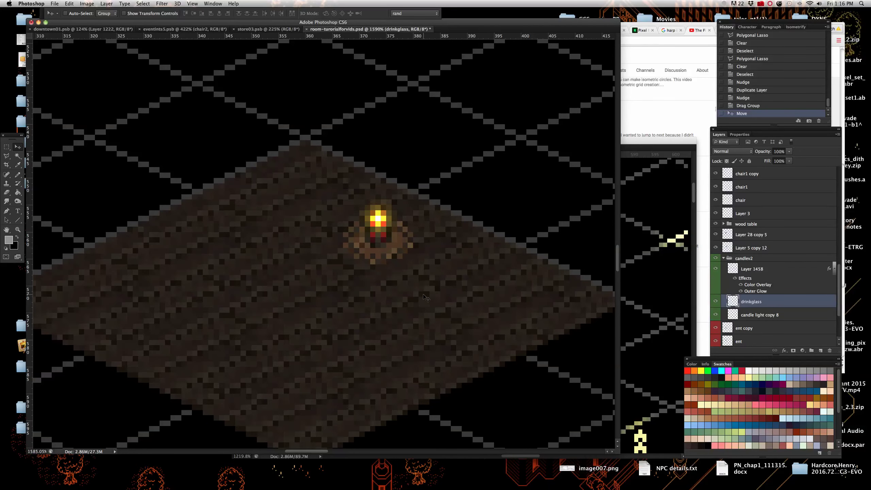
{"action": "key", "text": "shift+Left"}
{"action": "key", "text": "shift+Left"}
{"action": "key", "text": "shift+Right"}
{"action": "key", "text": "shift+Right"}
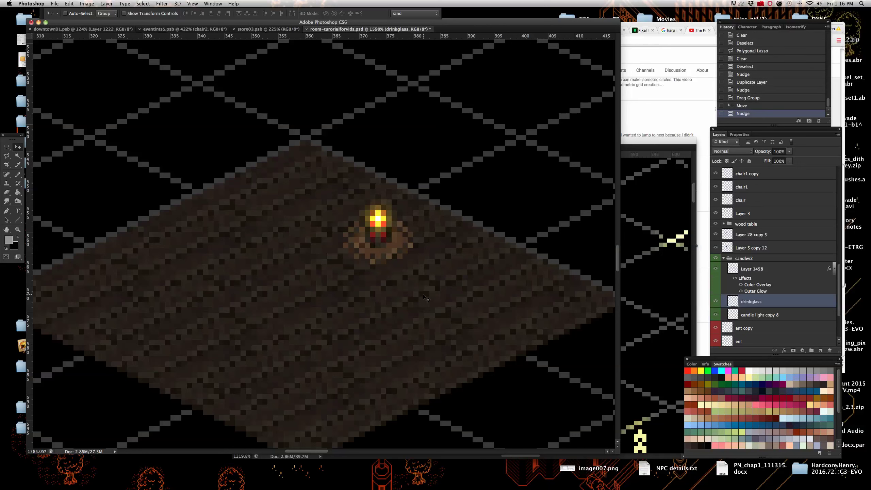
Select the flame on Layer 1458, nudge it away from the candle glass, and return it to its place
{"action": "right_click", "coordinate": [398, 249]}
{"action": "left_click", "coordinate": [382, 231]}
{"action": "right_click", "coordinate": [380, 220]}
{"action": "left_click", "coordinate": [380, 220]}
{"action": "key", "text": "shift+Left"}
{"action": "key", "text": "shift+Left"}
{"action": "key", "text": "shift+Left"}
{"action": "key", "text": "shift+Right"}
{"action": "key", "text": "shift+Right"}
{"action": "key", "text": "shift+Right"}
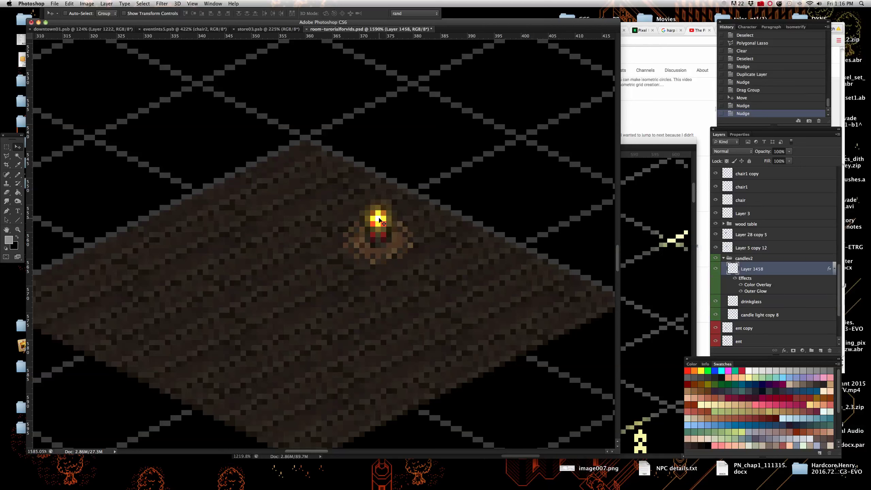
Select the candle light copy 8 glow layer, shift it around the floor twice, and return it beneath the candle
{"action": "right_click", "coordinate": [397, 246]}
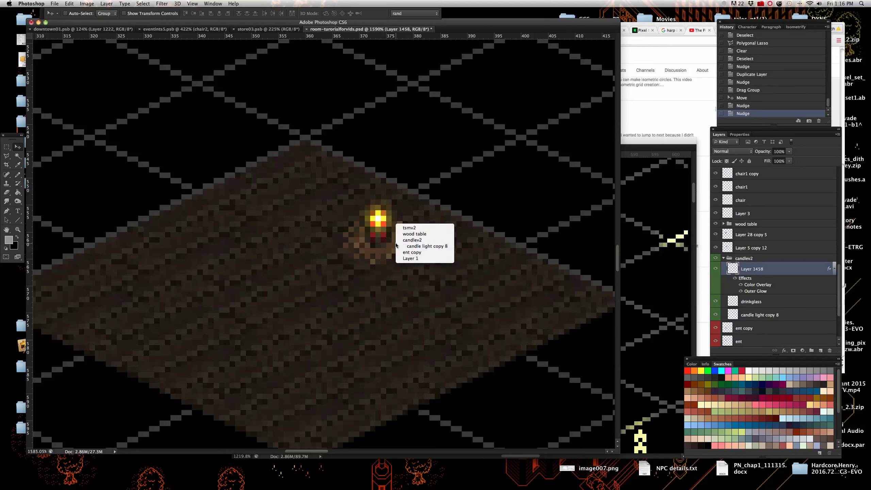
{"action": "left_click", "coordinate": [398, 246]}
{"action": "key", "text": "shift+Left"}
{"action": "key", "text": "shift+Left"}
{"action": "key", "text": "shift+Down"}
{"action": "key", "text": "shift+Right"}
{"action": "key", "text": "shift+Right"}
{"action": "key", "text": "shift+Up"}
{"action": "key", "text": "shift+Left"}
{"action": "key", "text": "shift+Left"}
{"action": "key", "text": "shift+Down"}
{"action": "key", "text": "shift+Right"}
{"action": "key", "text": "shift+Right"}
{"action": "key", "text": "shift+Up"}
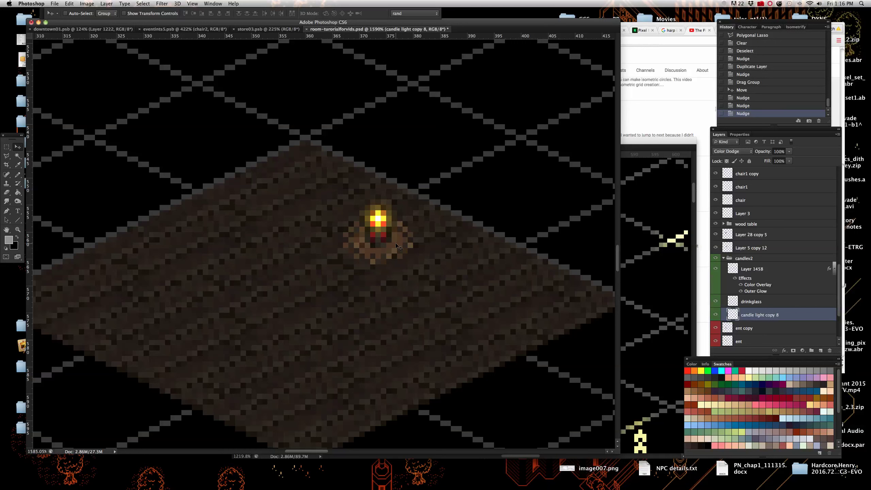
Choose an olive yellow foreground colour and add a new Normal-mode layer directly below the candlev2 group
{"action": "scroll", "coordinate": [376, 309], "scroll_direction": "down", "scroll_amount": 2}
{"action": "scroll", "coordinate": [375, 309], "scroll_direction": "up", "scroll_amount": 1}
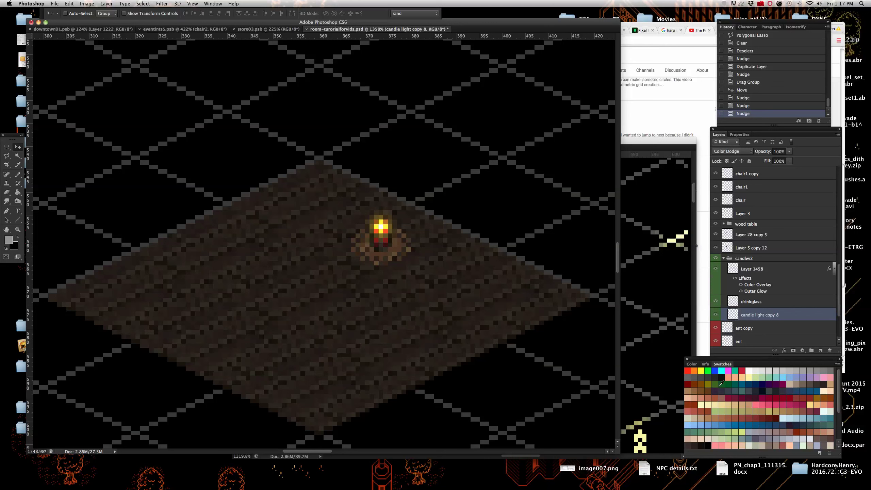
{"action": "left_click", "coordinate": [708, 384]}
{"action": "left_click", "coordinate": [838, 134]}
{"action": "left_click", "coordinate": [760, 140]}
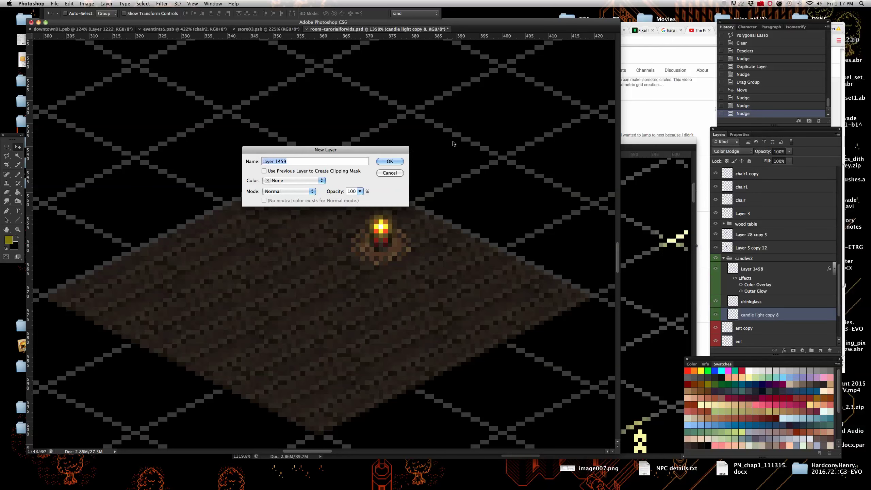
{"action": "left_click", "coordinate": [388, 162]}
{"action": "left_click_drag", "start_coordinate": [795, 319], "coordinate": [792, 338]}
With the Pencil, draw a candle holder's olive bottom row and small ring handle on the floor near the candle
{"action": "left_click", "coordinate": [16, 177]}
{"action": "scroll", "coordinate": [267, 270], "scroll_direction": "down", "scroll_amount": 2}
{"action": "scroll", "coordinate": [266, 270], "scroll_direction": "up", "scroll_amount": 5}
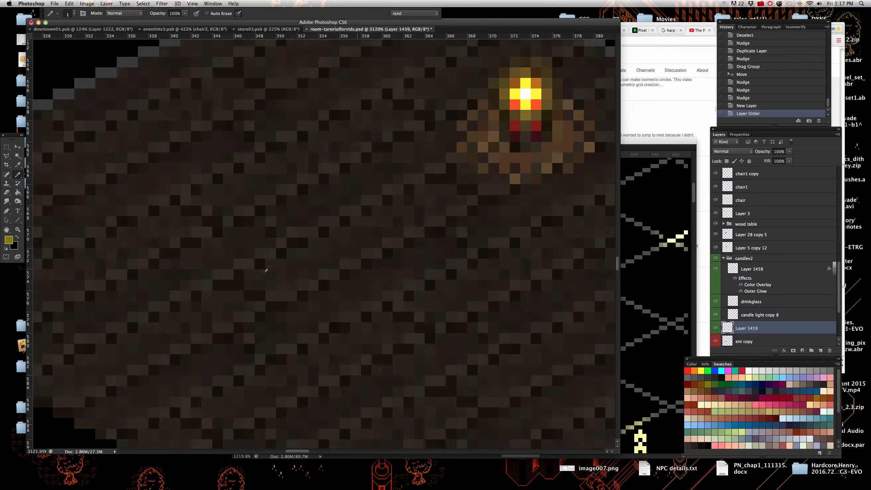
{"action": "scroll", "coordinate": [267, 270], "scroll_direction": "down", "scroll_amount": 1}
{"action": "left_click_drag", "start_coordinate": [230, 276], "coordinate": [261, 276]}
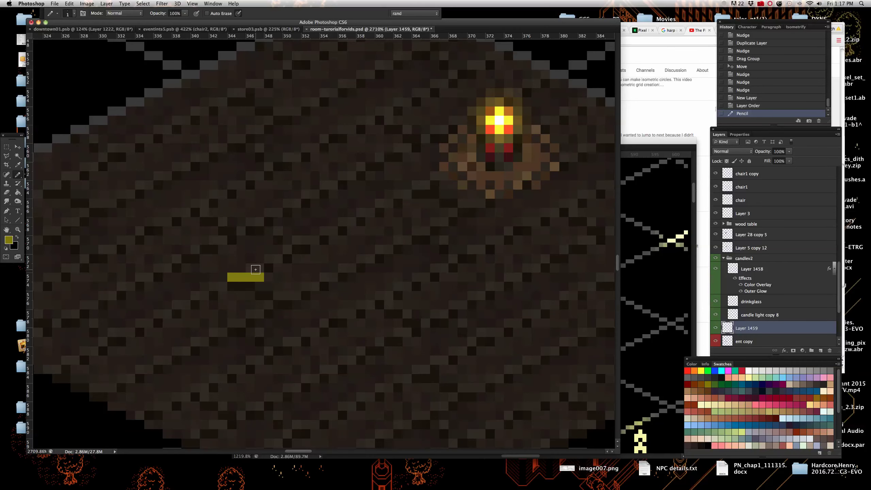
{"action": "left_click", "coordinate": [250, 268]}
{"action": "left_click", "coordinate": [259, 259]}
{"action": "left_click", "coordinate": [268, 268]}
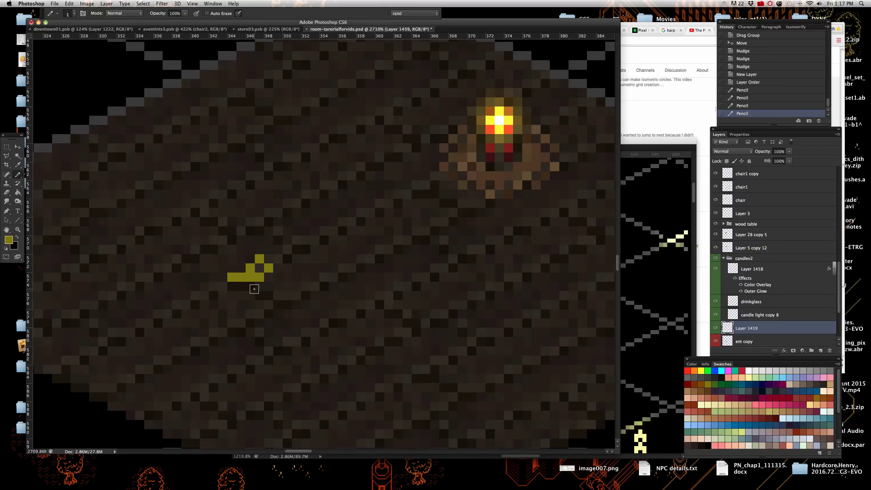
Widen the holder's bottom row by a pixel and build up the olive base with a second row and a centre pixel
{"action": "scroll", "coordinate": [254, 289], "scroll_direction": "down", "scroll_amount": 5}
{"action": "scroll", "coordinate": [239, 288], "scroll_direction": "up", "scroll_amount": 5}
{"action": "left_click", "coordinate": [222, 276]}
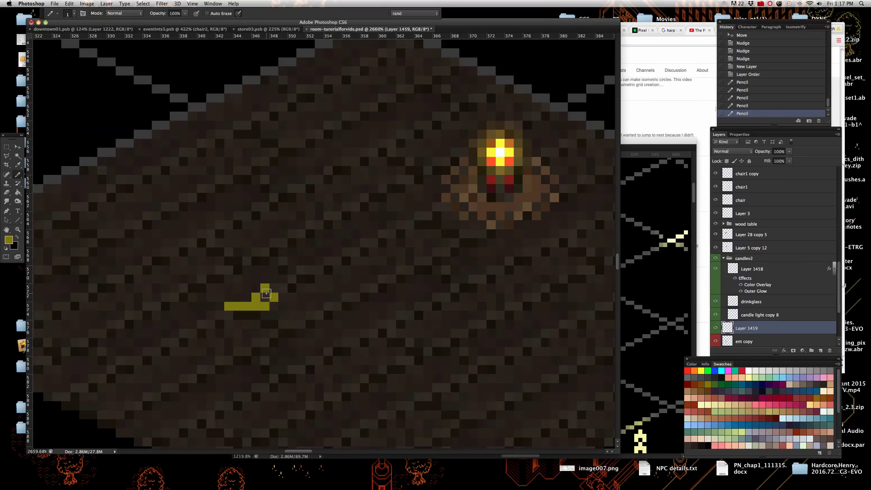
{"action": "scroll", "coordinate": [266, 294], "scroll_direction": "down", "scroll_amount": 4}
{"action": "scroll", "coordinate": [241, 295], "scroll_direction": "up", "scroll_amount": 5}
{"action": "left_click_drag", "start_coordinate": [240, 298], "coordinate": [252, 298]}
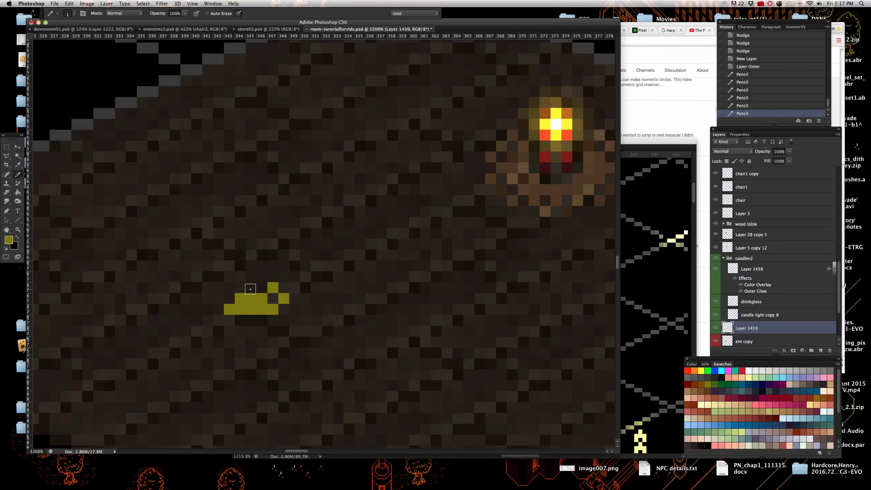
{"action": "left_click", "coordinate": [251, 289]}
Draw a three-pixel-tall vertical candle in dark wine red at the centre of the olive holder
{"action": "left_click", "coordinate": [743, 396]}
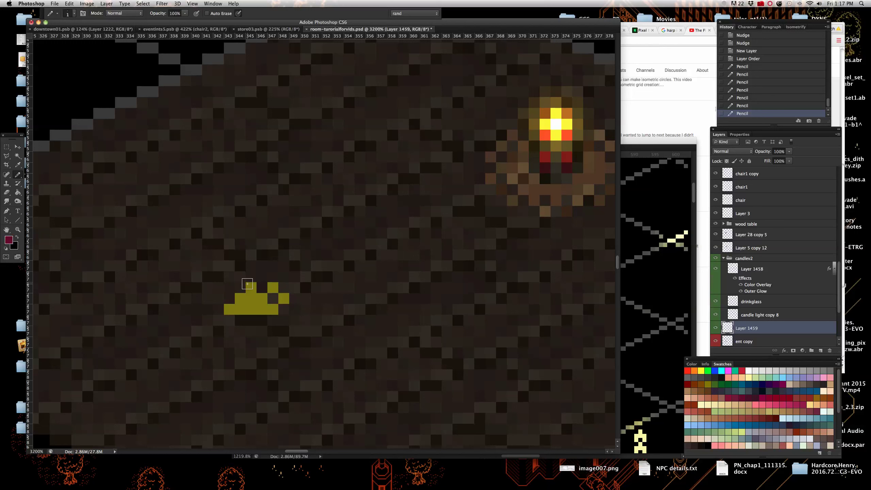
{"action": "left_click_drag", "start_coordinate": [251, 288], "coordinate": [252, 266]}
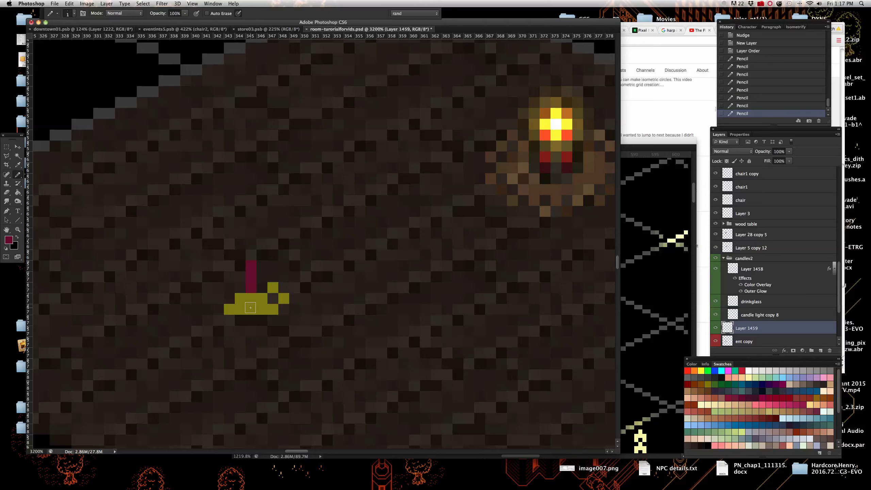
{"action": "scroll", "coordinate": [254, 304], "scroll_direction": "down", "scroll_amount": 2}
{"action": "scroll", "coordinate": [254, 304], "scroll_direction": "up", "scroll_amount": 1}
{"action": "scroll", "coordinate": [260, 300], "scroll_direction": "down", "scroll_amount": 1}
{"action": "scroll", "coordinate": [268, 296], "scroll_direction": "up", "scroll_amount": 2}
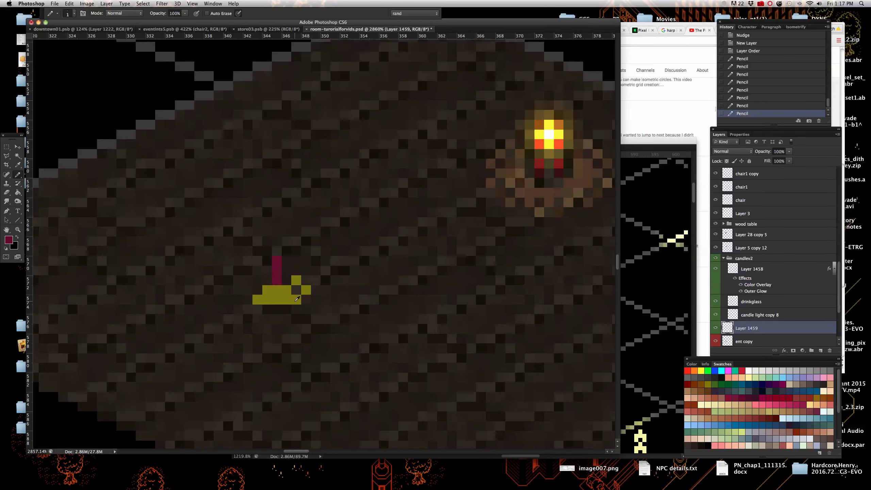
{"action": "scroll", "coordinate": [273, 292], "scroll_direction": "down", "scroll_amount": 1}
{"action": "scroll", "coordinate": [273, 292], "scroll_direction": "up", "scroll_amount": 2}
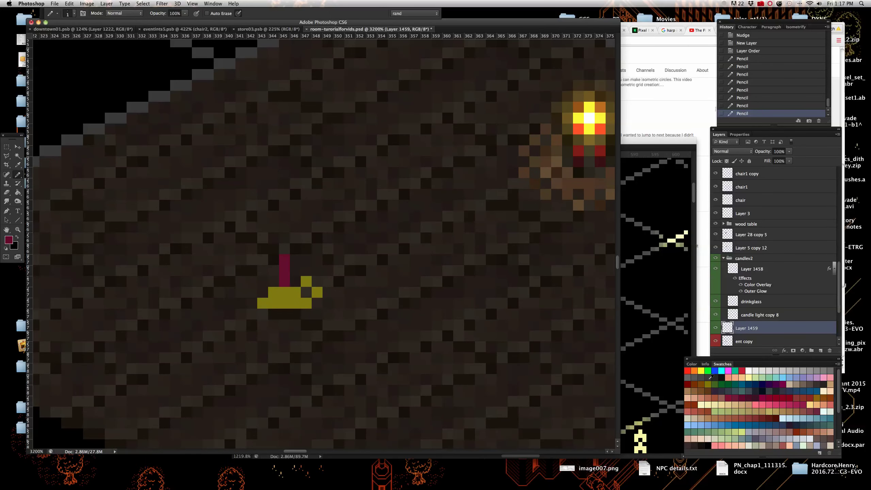
Try recolouring the holder's bottom row brownish orange and repaint it in olive yellow
{"action": "left_click", "coordinate": [704, 383]}
{"action": "left_click_drag", "start_coordinate": [263, 303], "coordinate": [304, 302]}
{"action": "scroll", "coordinate": [295, 302], "scroll_direction": "down", "scroll_amount": 5}
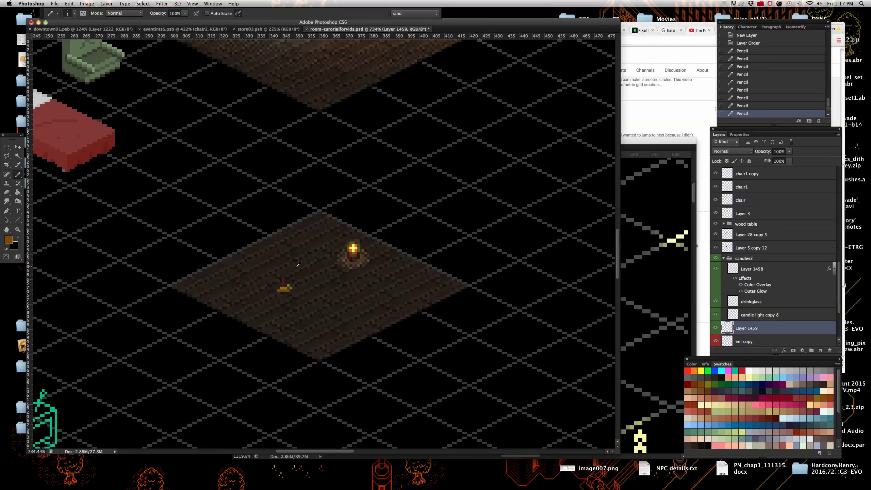
{"action": "scroll", "coordinate": [251, 330], "scroll_direction": "up", "scroll_amount": 4}
{"action": "scroll", "coordinate": [245, 338], "scroll_direction": "up", "scroll_amount": 2}
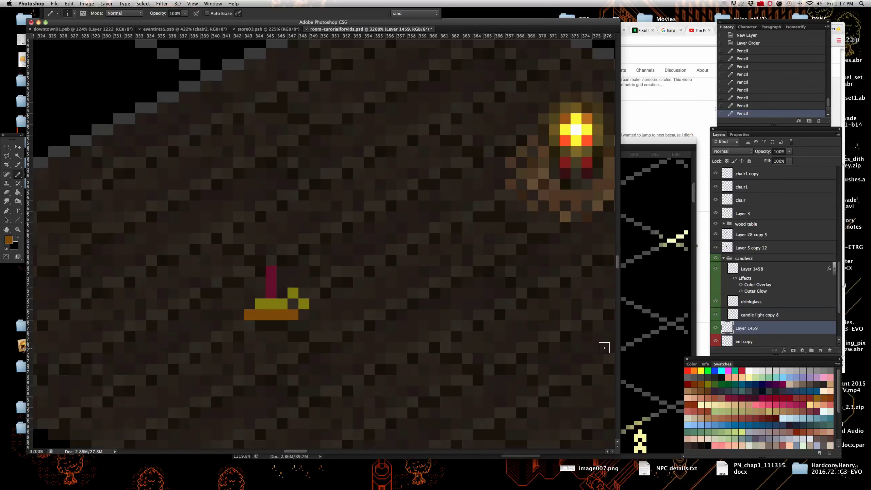
{"action": "left_click", "coordinate": [708, 382]}
{"action": "left_click", "coordinate": [250, 315]}
{"action": "left_click_drag", "start_coordinate": [268, 315], "coordinate": [294, 315]}
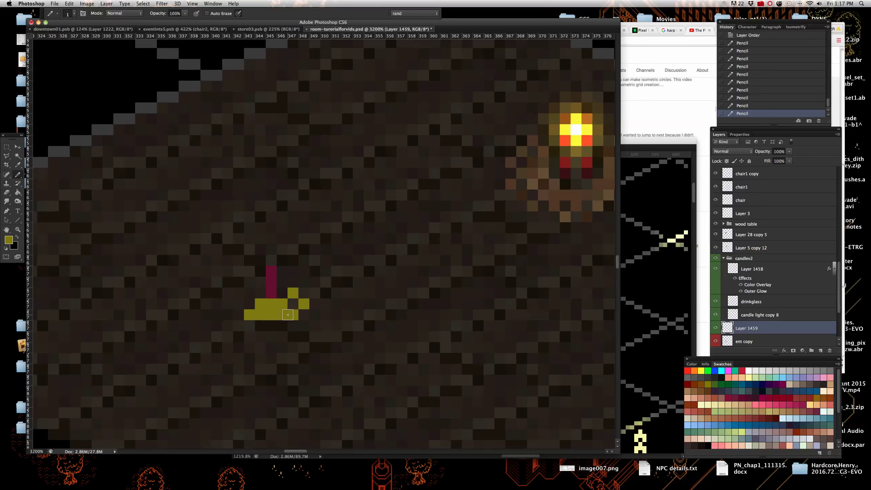
{"action": "scroll", "coordinate": [292, 309], "scroll_direction": "down", "scroll_amount": 3}
{"action": "scroll", "coordinate": [285, 295], "scroll_direction": "up", "scroll_amount": 3}
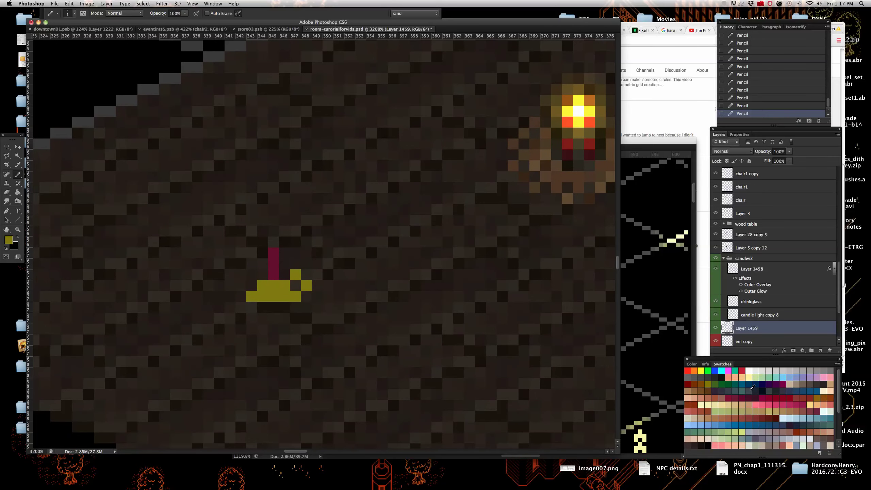
Paint the candle's top pixel in a brighter crimson than the rest of its stem
{"action": "left_click", "coordinate": [731, 395]}
{"action": "left_click", "coordinate": [273, 253]}
{"action": "left_click", "coordinate": [274, 242]}
{"action": "left_click_drag", "start_coordinate": [326, 278], "coordinate": [346, 292]}
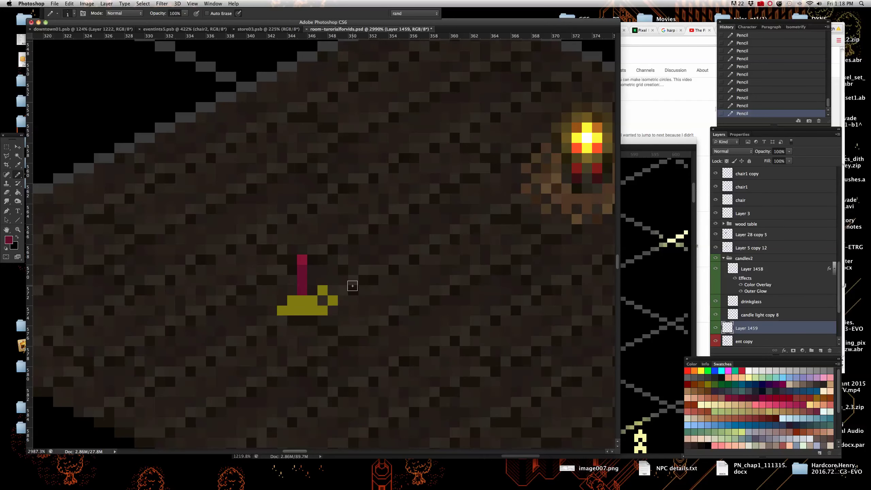
Select the existing candle's drinkglass layer, nudge it around pixel by pixel and bring it back to its original position
{"action": "left_click", "coordinate": [18, 148]}
{"action": "right_click", "coordinate": [587, 169]}
{"action": "left_click", "coordinate": [590, 173]}
{"action": "key", "text": "shift+Left"}
{"action": "key", "text": "shift+Left"}
{"action": "key", "text": "shift+Left"}
{"action": "key", "text": "shift+Right"}
{"action": "key", "text": "shift+Left"}
{"action": "key", "text": "shift+Left"}
{"action": "key", "text": "shift+Left"}
{"action": "key", "text": "shift+Up"}
{"action": "key", "text": "shift+Right"}
{"action": "key", "text": "shift+Right"}
{"action": "key", "text": "shift+Right"}
{"action": "key", "text": "shift+Down"}
{"action": "key", "text": "shift+Right"}
{"action": "key", "text": "shift+Right"}
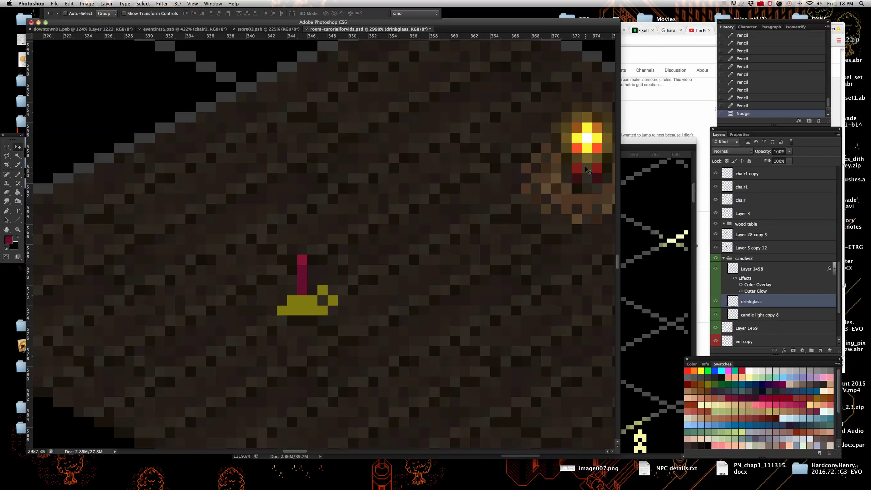
On Layer 1459, select the olive holder with its ring handle, leaving the candle stem out of the selection
{"action": "right_click", "coordinate": [324, 315]}
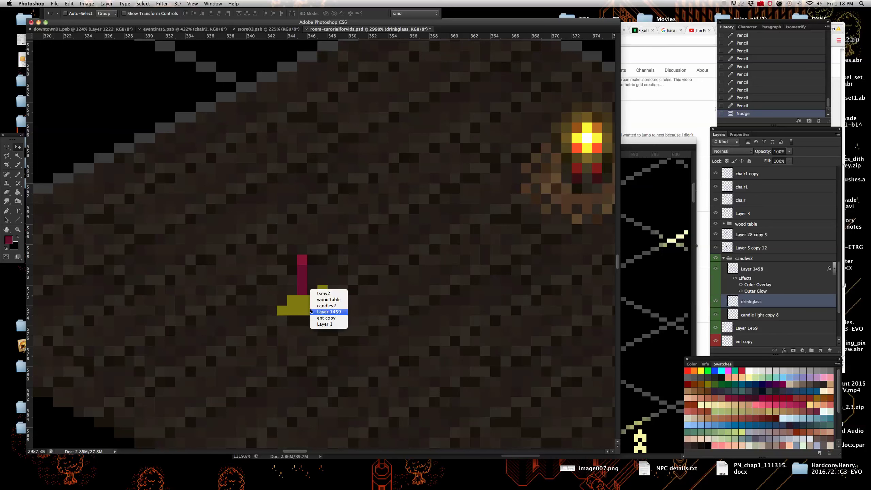
{"action": "left_click", "coordinate": [327, 325]}
{"action": "scroll", "coordinate": [308, 302], "scroll_direction": "down", "scroll_amount": 5}
{"action": "scroll", "coordinate": [302, 296], "scroll_direction": "up", "scroll_amount": 5}
{"action": "left_click", "coordinate": [6, 148]}
{"action": "left_click_drag", "start_coordinate": [264, 336], "coordinate": [377, 287]}
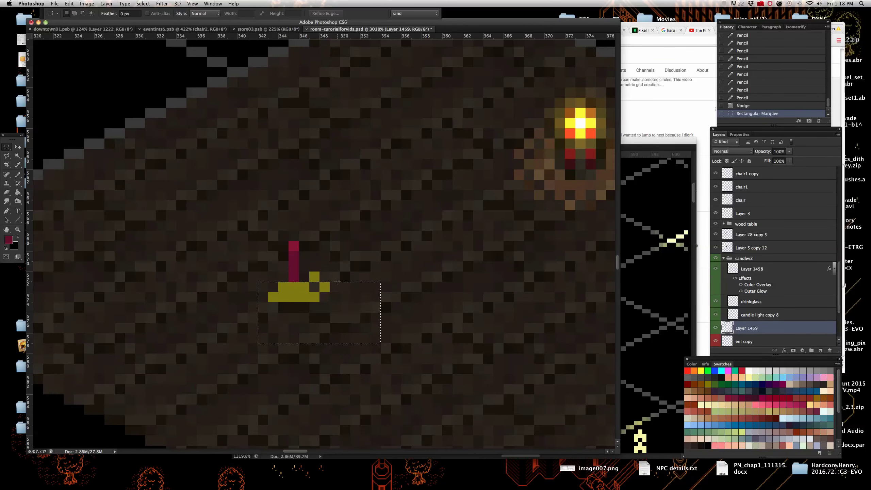
{"action": "left_click_drag", "start_coordinate": [300, 273], "coordinate": [314, 276]}
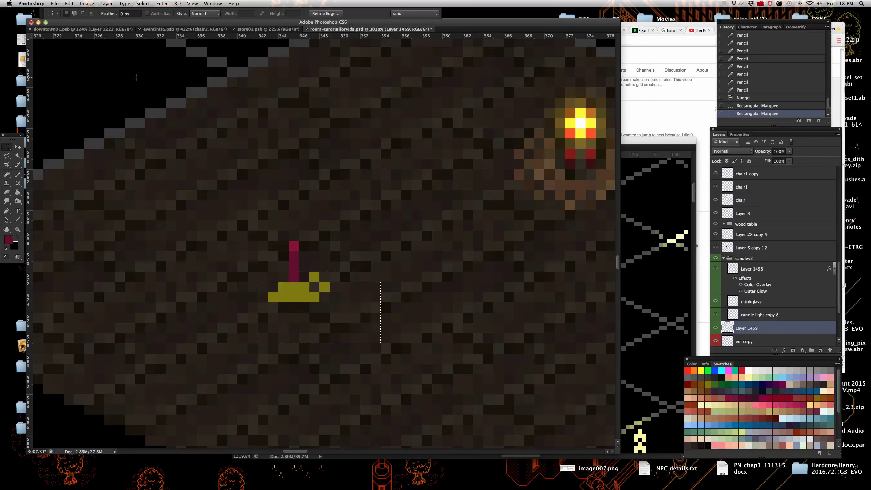
Recolour the selected holder with Hue/Saturation, using hue -11 and saturation -30, and deselect it
{"action": "left_click", "coordinate": [86, 4]}
{"action": "mouse_move", "coordinate": [106, 30]}
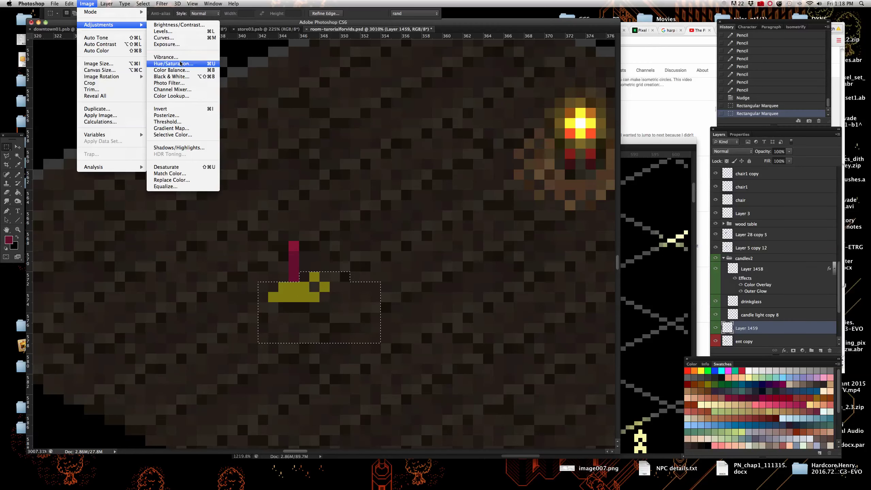
{"action": "left_click", "coordinate": [178, 63]}
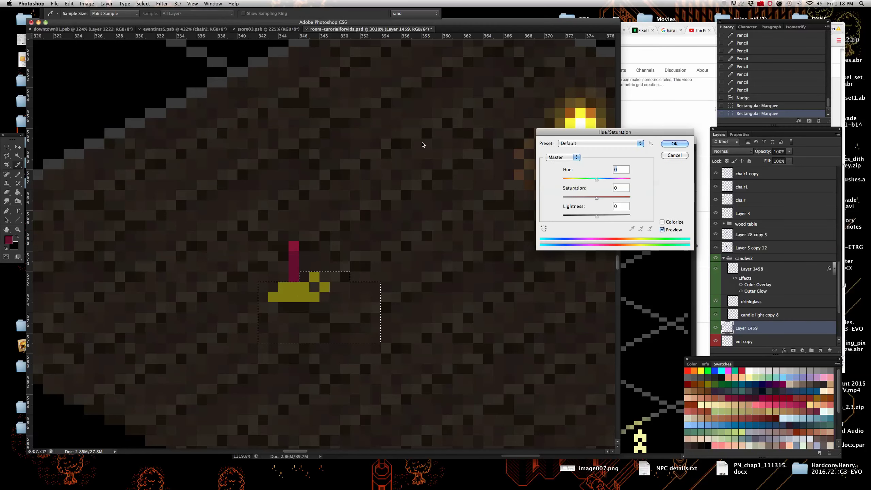
{"action": "left_click", "coordinate": [581, 198]}
{"action": "left_click_drag", "start_coordinate": [581, 198], "coordinate": [593, 182]}
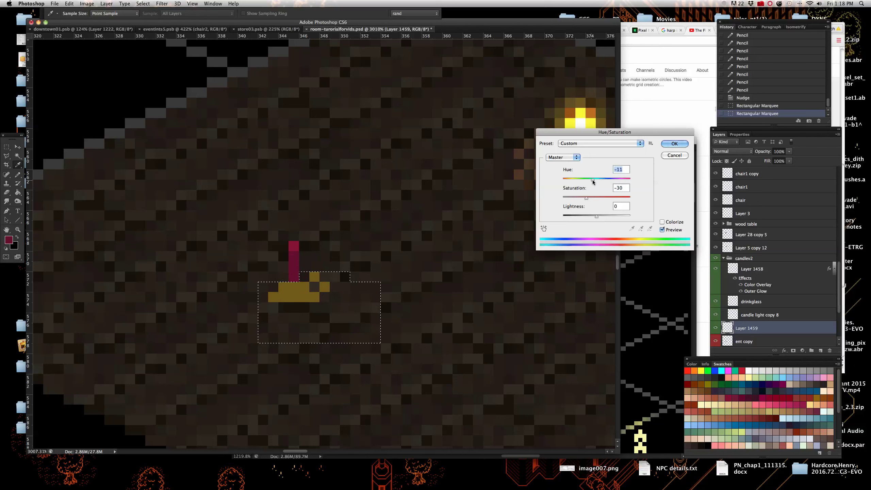
{"action": "left_click_drag", "start_coordinate": [597, 216], "coordinate": [598, 218]}
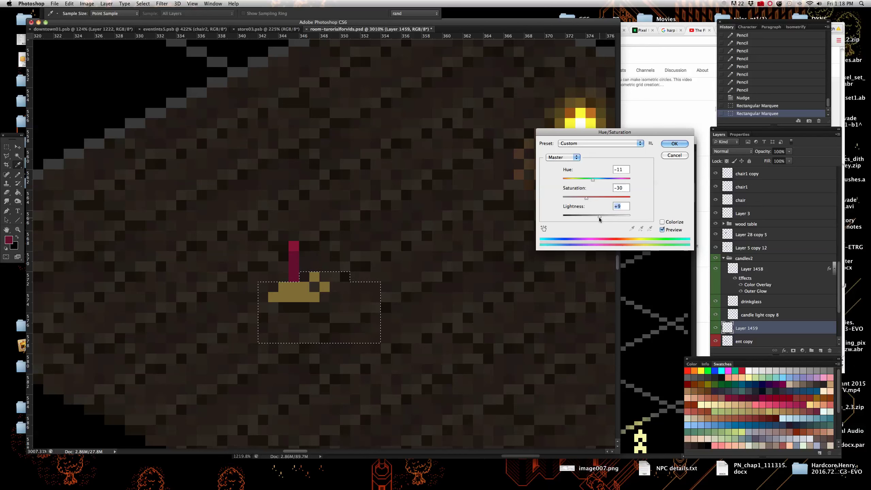
{"action": "left_click", "coordinate": [675, 143]}
{"action": "key", "text": "super+d"}
Select the existing glowing candle's flame layer, Layer 1458, as a reference
{"action": "scroll", "coordinate": [164, 219], "scroll_direction": "down", "scroll_amount": 5}
{"action": "scroll", "coordinate": [164, 219], "scroll_direction": "up", "scroll_amount": 6}
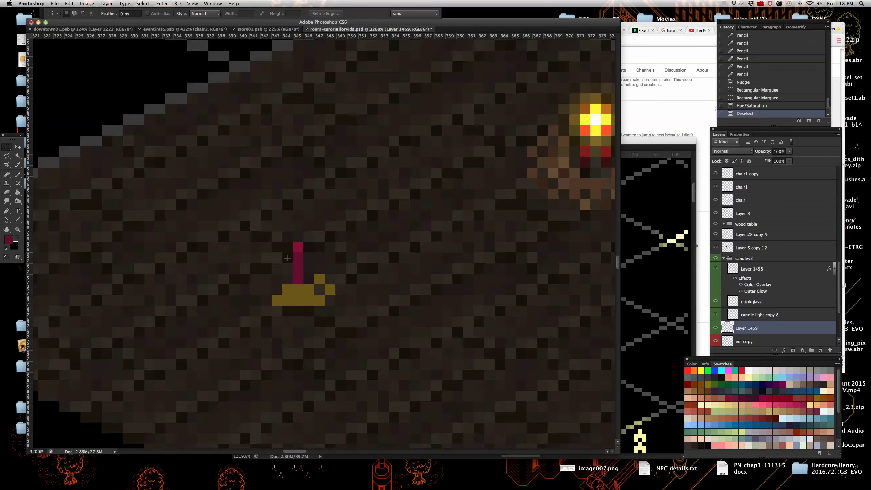
{"action": "left_click", "coordinate": [17, 147]}
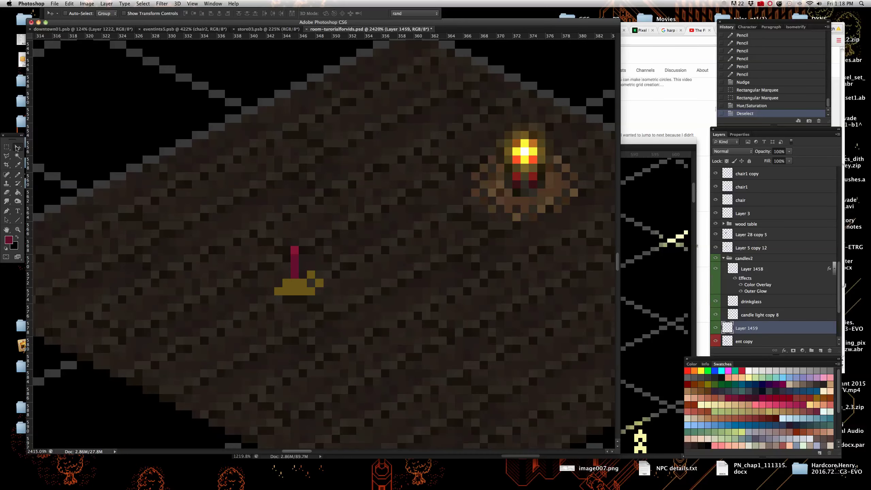
{"action": "right_click", "coordinate": [523, 154]}
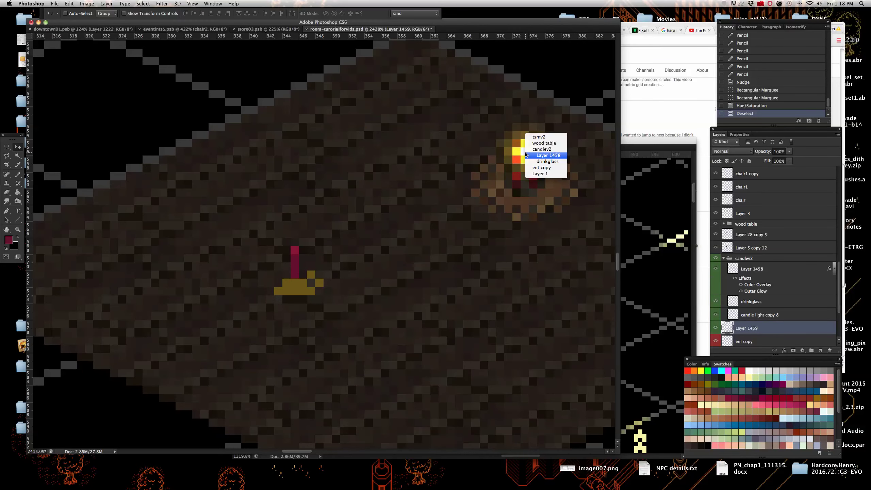
{"action": "left_click", "coordinate": [535, 163]}
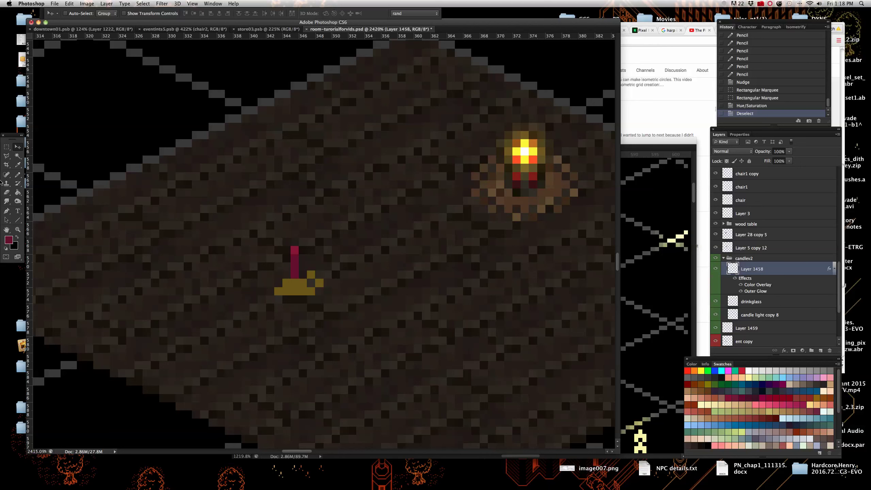
Create a new layer above Layer 1459 and pencil a white flame pixel on top of the candle
{"action": "left_click", "coordinate": [18, 175]}
{"action": "left_click", "coordinate": [6, 248]}
{"action": "left_click", "coordinate": [18, 237]}
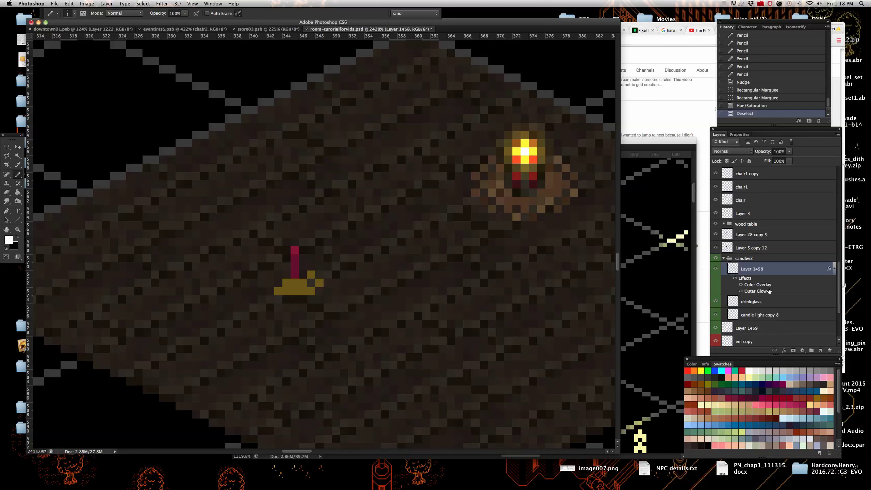
{"action": "left_click", "coordinate": [769, 328]}
{"action": "left_click", "coordinate": [837, 135]}
{"action": "left_click", "coordinate": [821, 140]}
{"action": "left_click", "coordinate": [390, 161]}
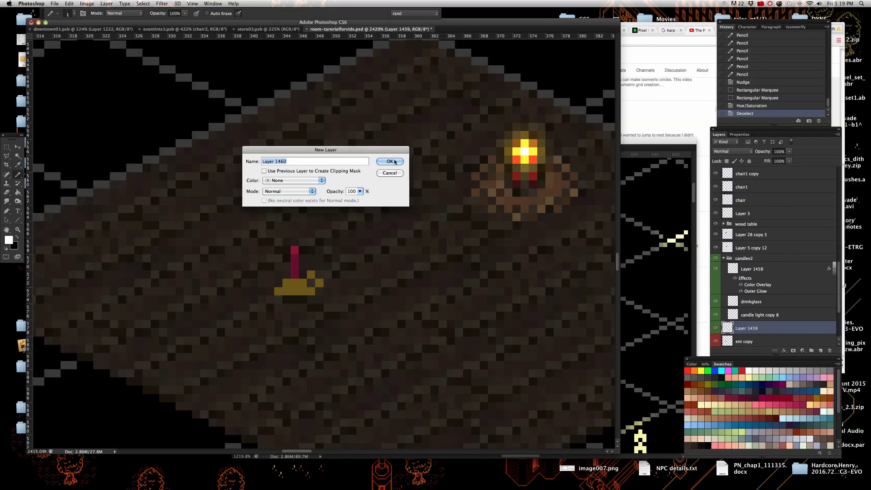
{"action": "left_click", "coordinate": [295, 243]}
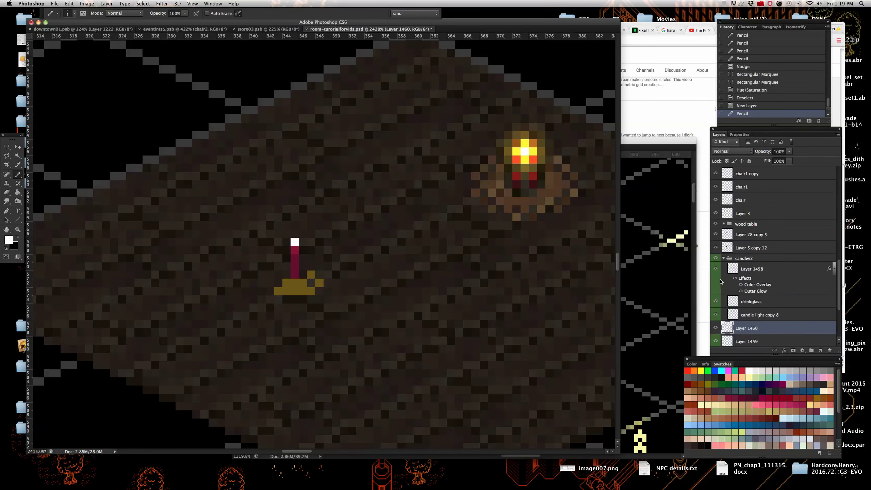
Add an Outer Glow effect to the new white flame's layer, Layer 1460
{"action": "left_click", "coordinate": [790, 271]}
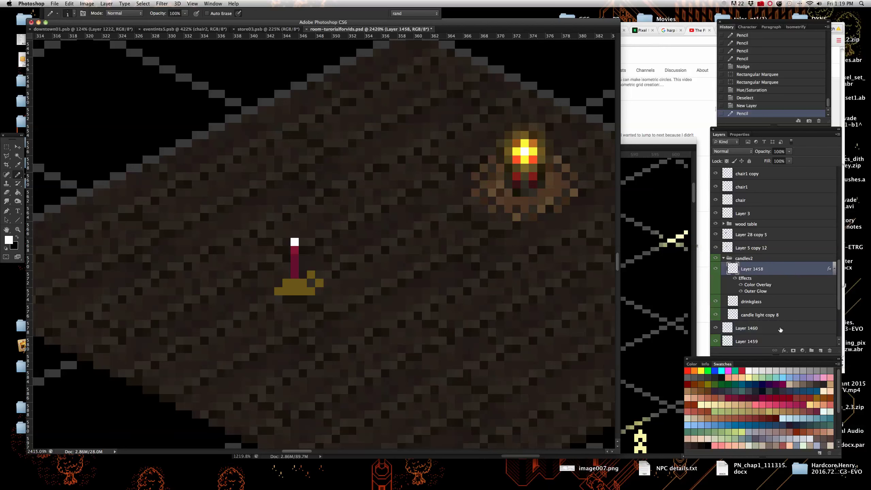
{"action": "left_click", "coordinate": [780, 330]}
{"action": "double_click", "coordinate": [781, 329]}
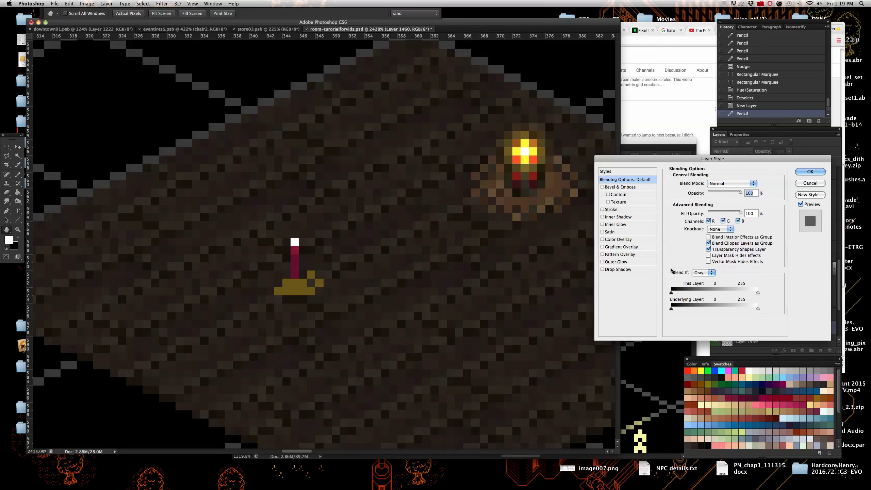
{"action": "left_click", "coordinate": [640, 263]}
{"action": "scroll", "coordinate": [293, 263], "scroll_direction": "down", "scroll_amount": 5}
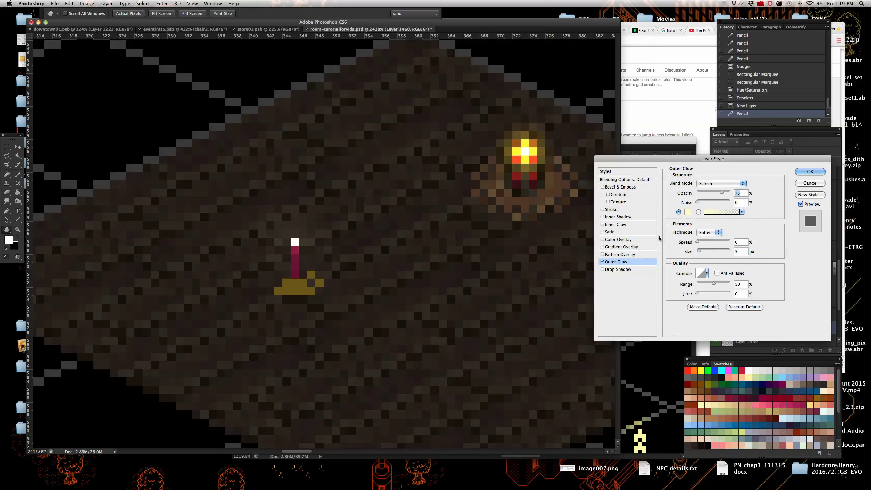
{"action": "scroll", "coordinate": [291, 271], "scroll_direction": "up", "scroll_amount": 6}
{"action": "scroll", "coordinate": [291, 271], "scroll_direction": "down", "scroll_amount": 1}
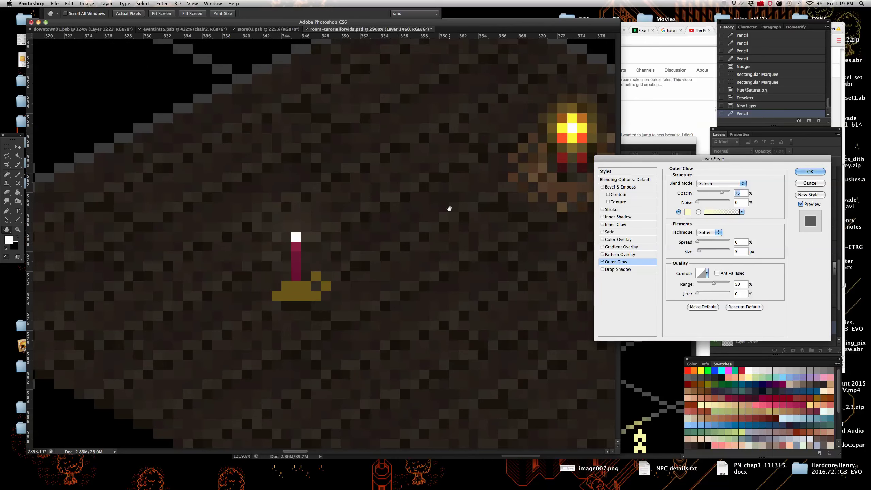
Set the outer glow's colour to ffff00 and its blend mode to Color Dodge
{"action": "left_click", "coordinate": [688, 212]}
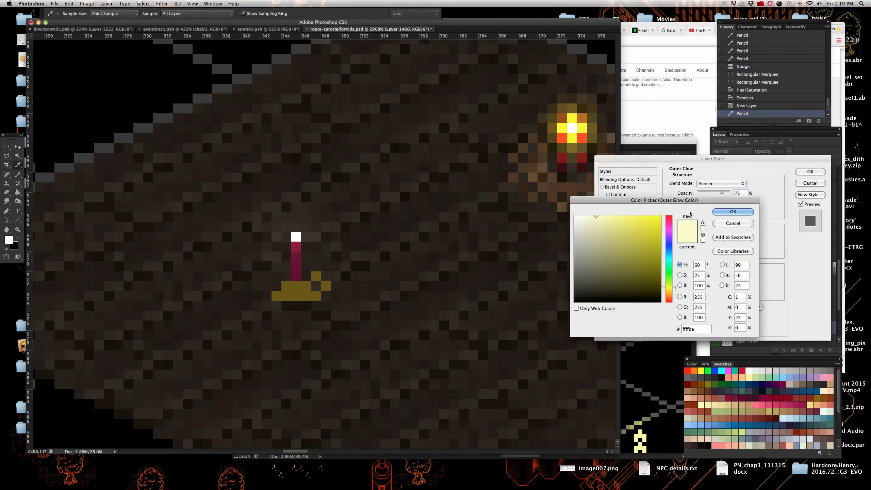
{"action": "type", "text": "ffff00"}
{"action": "left_click", "coordinate": [734, 211]}
{"action": "left_click", "coordinate": [727, 185]}
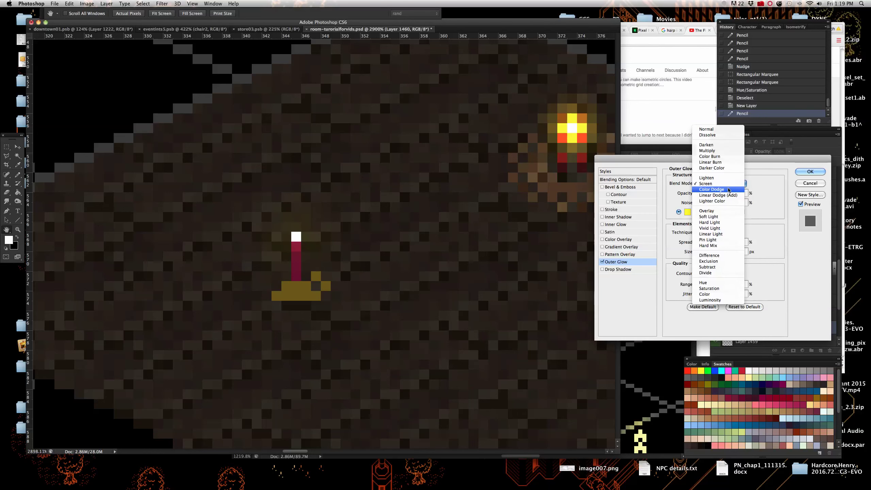
{"action": "left_click", "coordinate": [729, 190]}
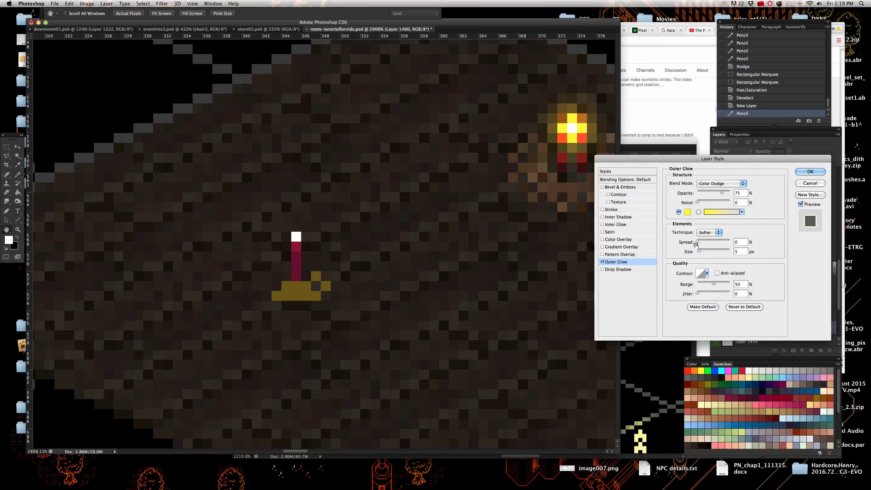
Tune the outer glow to 100% opacity, 25% spread, 6 px size and 67% range, and apply it
{"action": "mouse_move", "coordinate": [701, 243]}
{"action": "left_mouse_down"}
{"action": "mouse_move", "coordinate": [712, 243]}
{"action": "mouse_move", "coordinate": [698, 251]}
{"action": "left_mouse_up"}
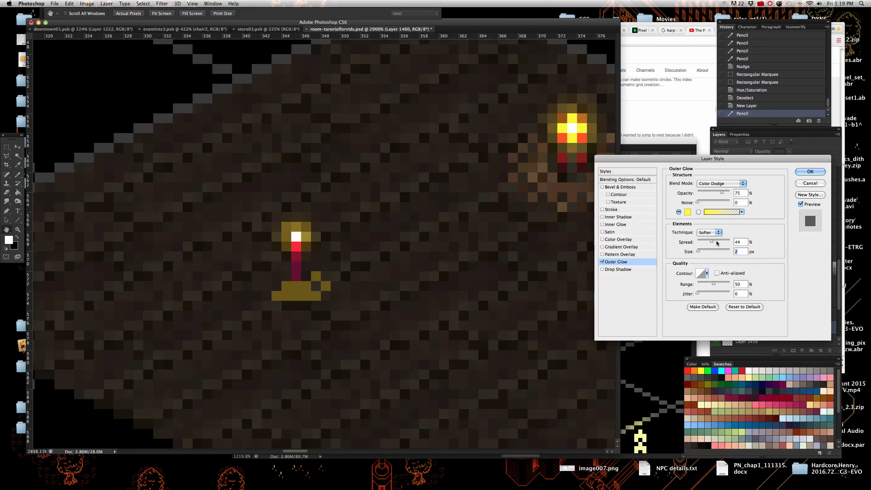
{"action": "left_click_drag", "start_coordinate": [722, 193], "coordinate": [731, 193]}
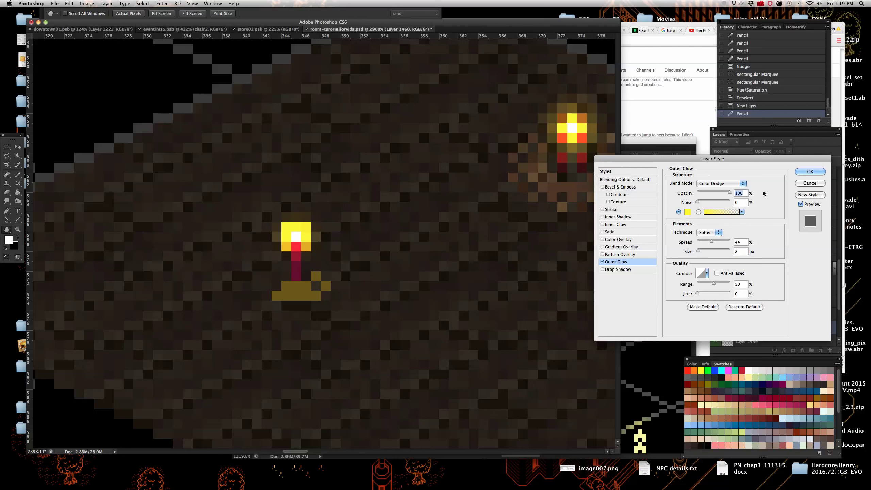
{"action": "left_click_drag", "start_coordinate": [714, 243], "coordinate": [699, 252]}
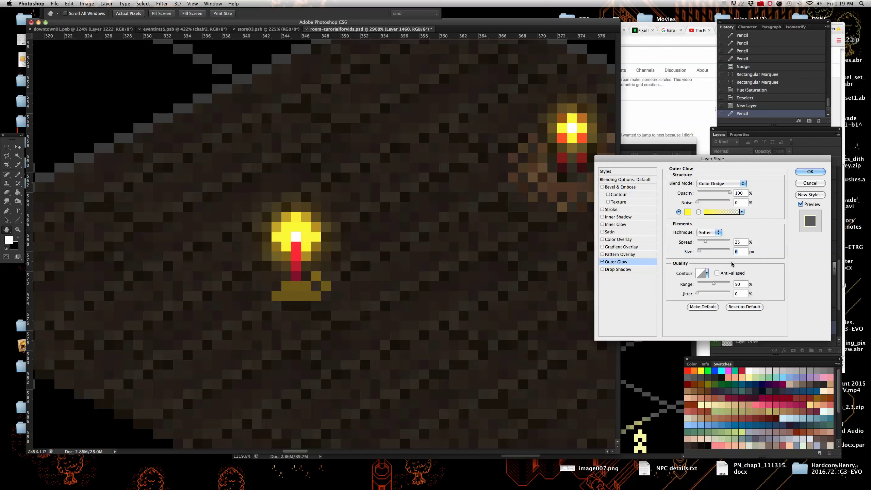
{"action": "left_click_drag", "start_coordinate": [712, 285], "coordinate": [720, 286]}
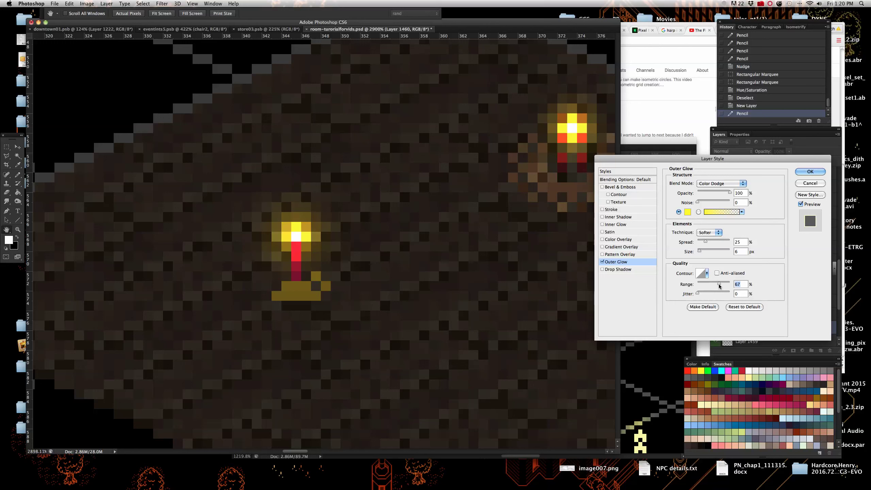
{"action": "left_click", "coordinate": [801, 174]}
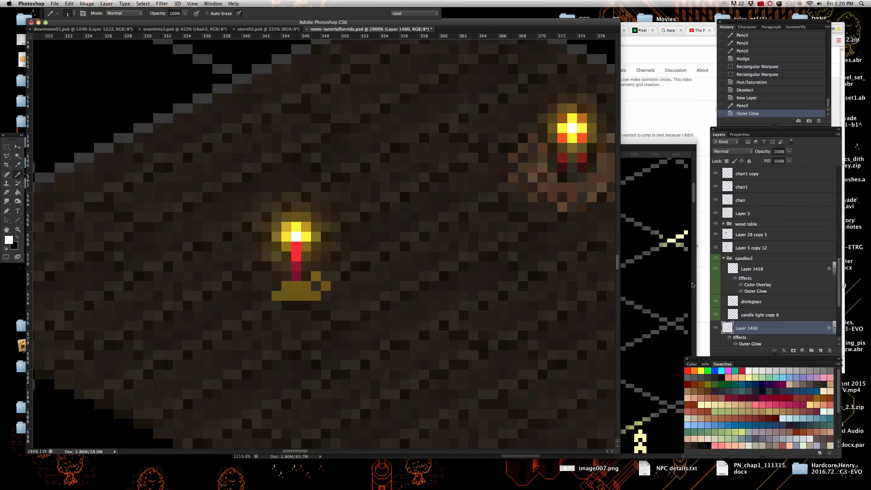
Take the candle light copy 8 layer out of the candlev2 group and place it directly below Layer 1459
{"action": "scroll", "coordinate": [780, 290], "scroll_direction": "down", "scroll_amount": 3}
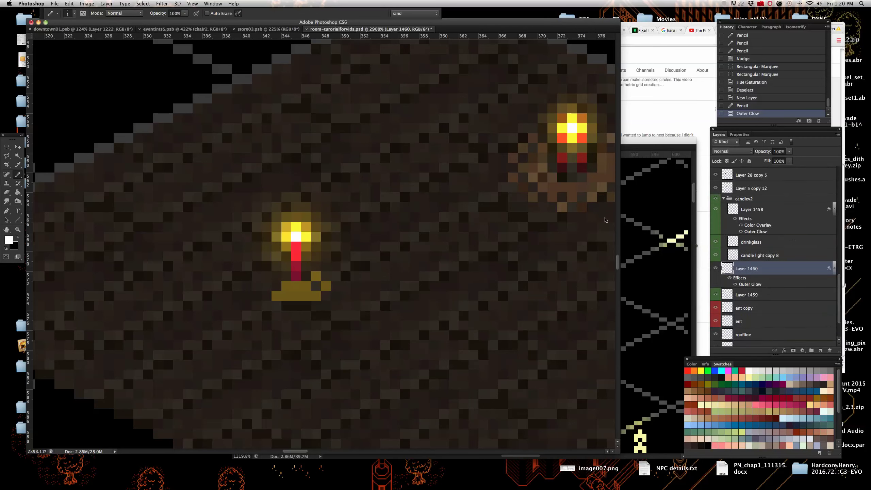
{"action": "left_click", "coordinate": [17, 148]}
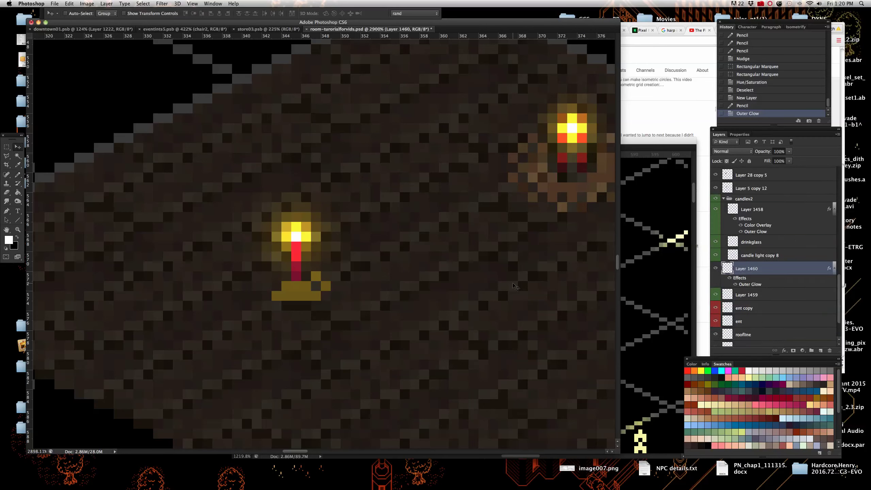
{"action": "right_click", "coordinate": [571, 194]}
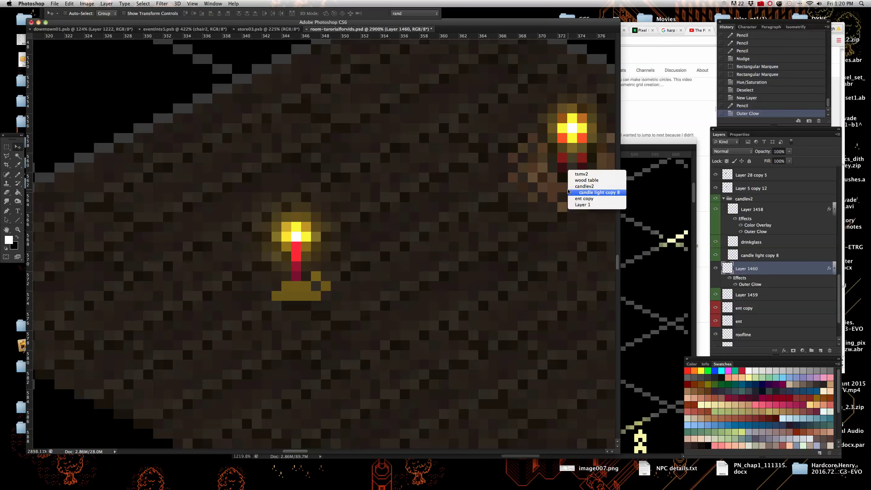
{"action": "left_click", "coordinate": [591, 191]}
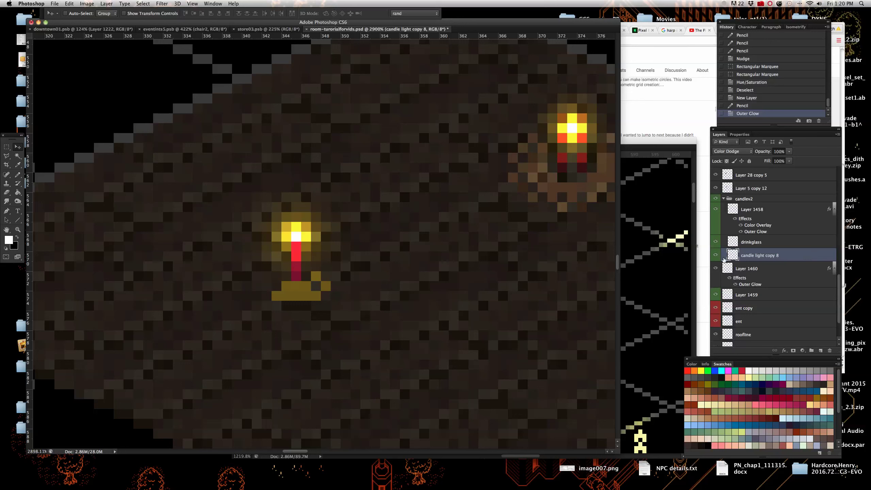
{"action": "left_click_drag", "start_coordinate": [793, 259], "coordinate": [797, 299]}
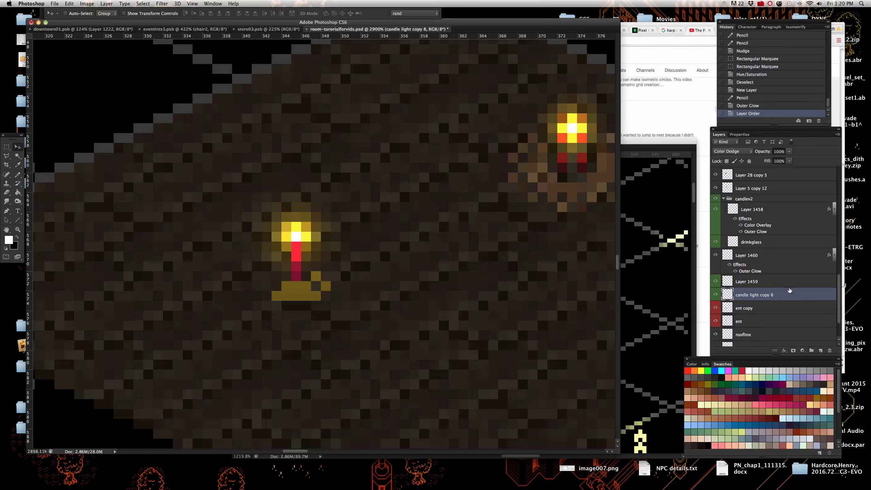
Move the candle light copy 8 shape onto bare floor away from both candles and set its blend mode to Normal
{"action": "left_click_drag", "start_coordinate": [575, 197], "coordinate": [404, 329]}
{"action": "scroll", "coordinate": [404, 327], "scroll_direction": "down", "scroll_amount": 3}
{"action": "scroll", "coordinate": [429, 383], "scroll_direction": "up", "scroll_amount": 3}
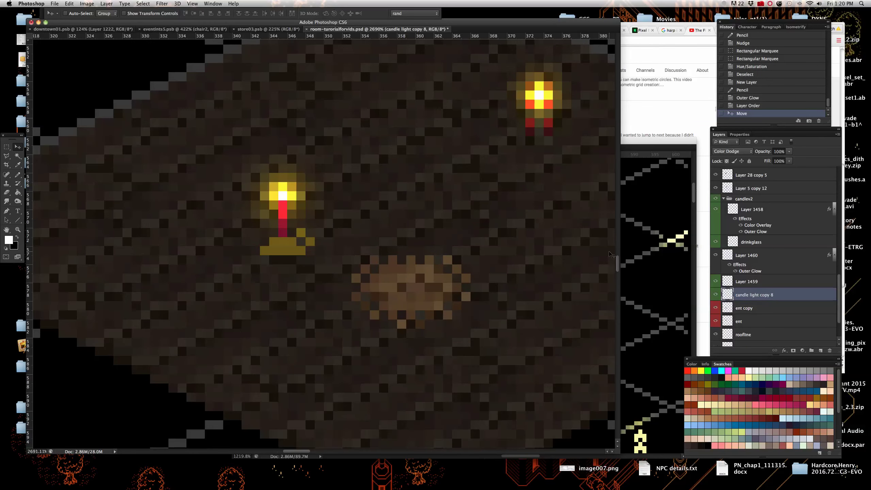
{"action": "left_click", "coordinate": [743, 153]}
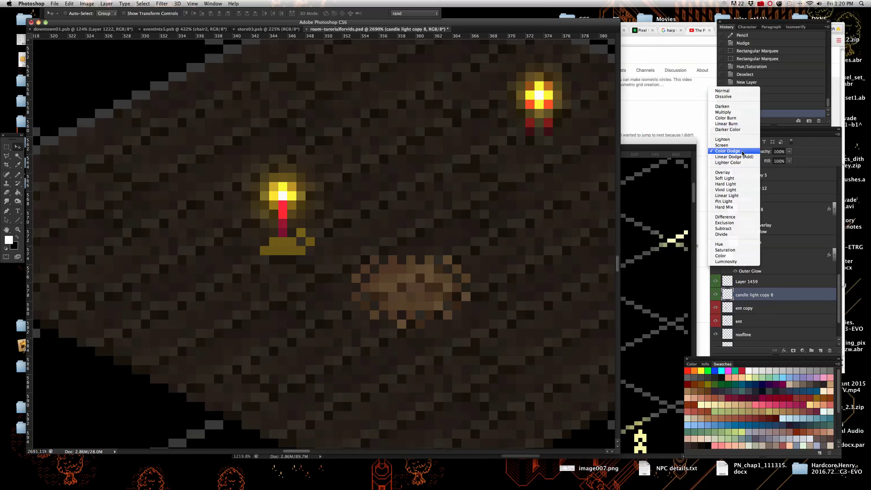
{"action": "left_click", "coordinate": [739, 91]}
{"action": "scroll", "coordinate": [423, 290], "scroll_direction": "down", "scroll_amount": 5}
{"action": "scroll", "coordinate": [98, 258], "scroll_direction": "up", "scroll_amount": 5}
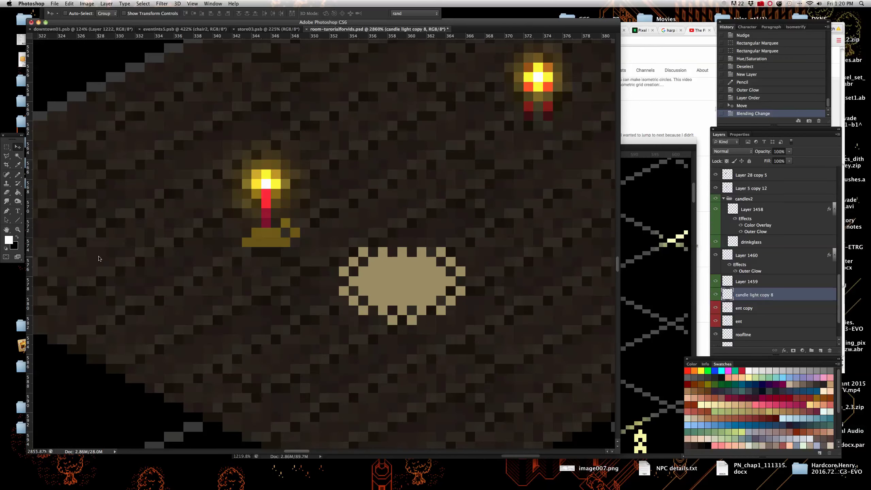
Recolour the whole candle light shape mid grey with the Paint Bucket, including its scattered edge pixels
{"action": "left_click", "coordinate": [17, 175]}
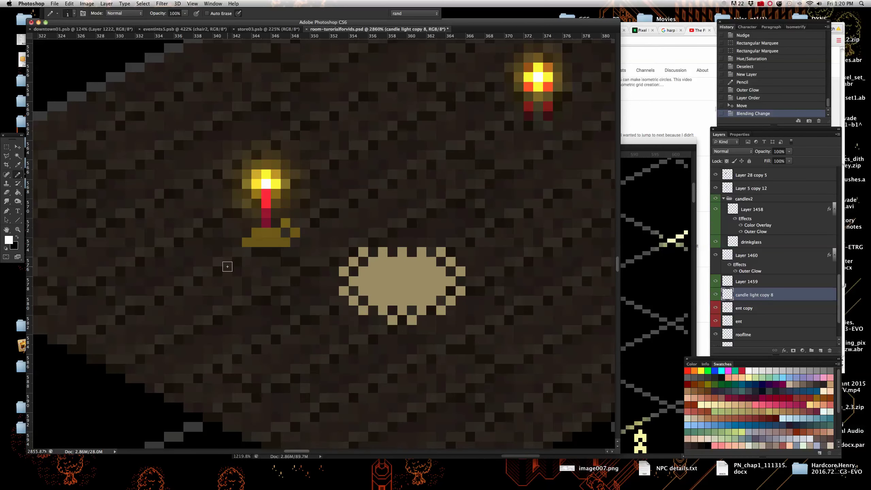
{"action": "left_click", "coordinate": [18, 193]}
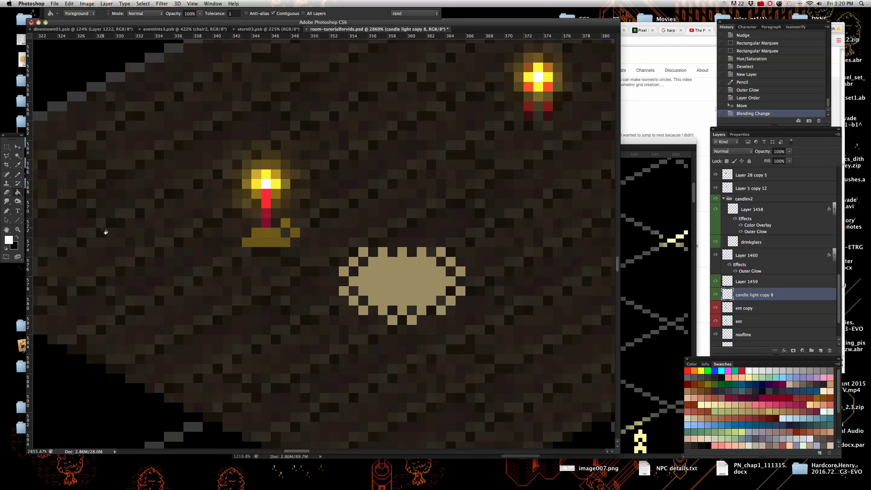
{"action": "left_click", "coordinate": [825, 370]}
{"action": "left_click", "coordinate": [430, 277]}
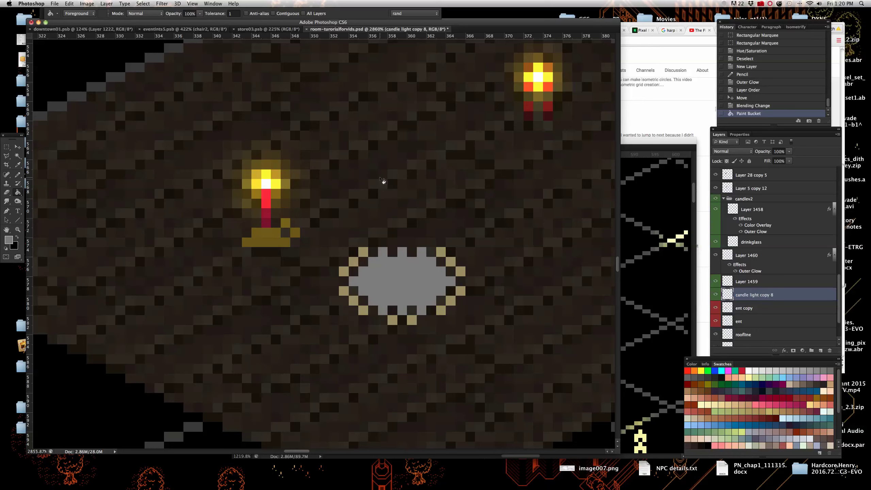
{"action": "left_click", "coordinate": [464, 275]}
{"action": "scroll", "coordinate": [404, 280], "scroll_direction": "down", "scroll_amount": 3}
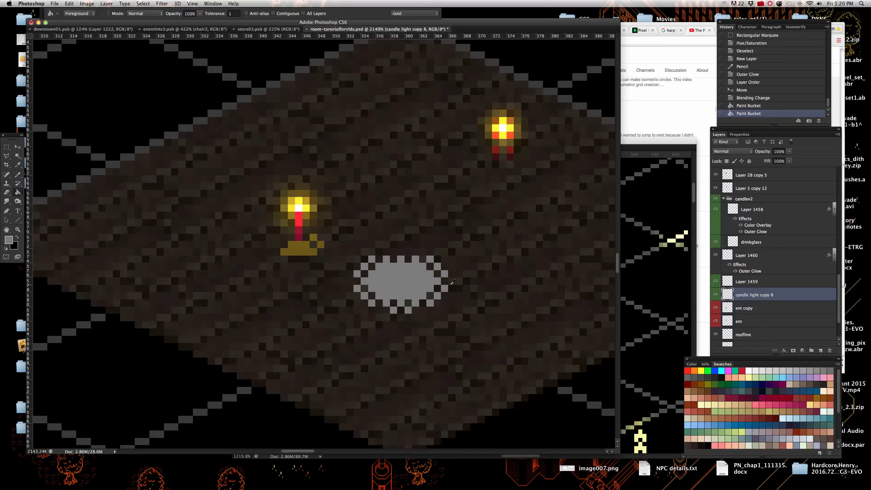
{"action": "scroll", "coordinate": [406, 281], "scroll_direction": "up", "scroll_amount": 3}
Move the grey light shape so it is centred under the base of the new red candle
{"action": "left_click", "coordinate": [18, 147]}
{"action": "left_click_drag", "start_coordinate": [392, 294], "coordinate": [264, 252]}
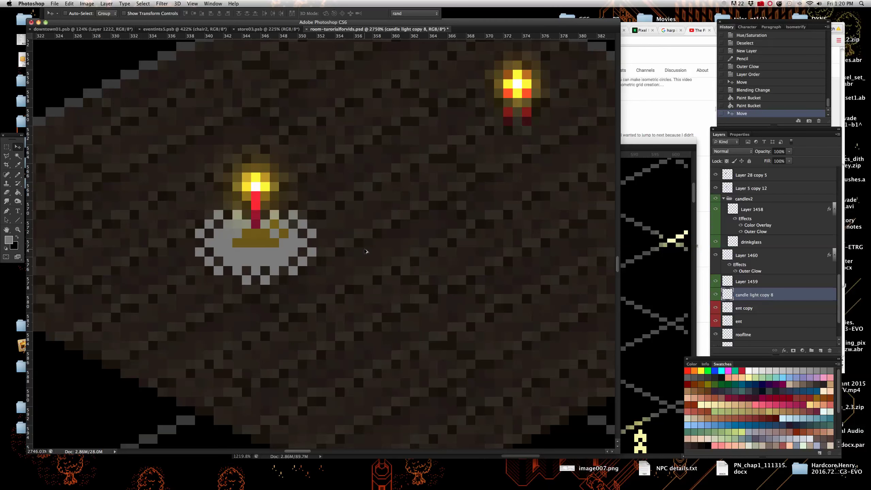
{"action": "scroll", "coordinate": [291, 227], "scroll_direction": "down", "scroll_amount": 3}
{"action": "scroll", "coordinate": [291, 227], "scroll_direction": "up", "scroll_amount": 3}
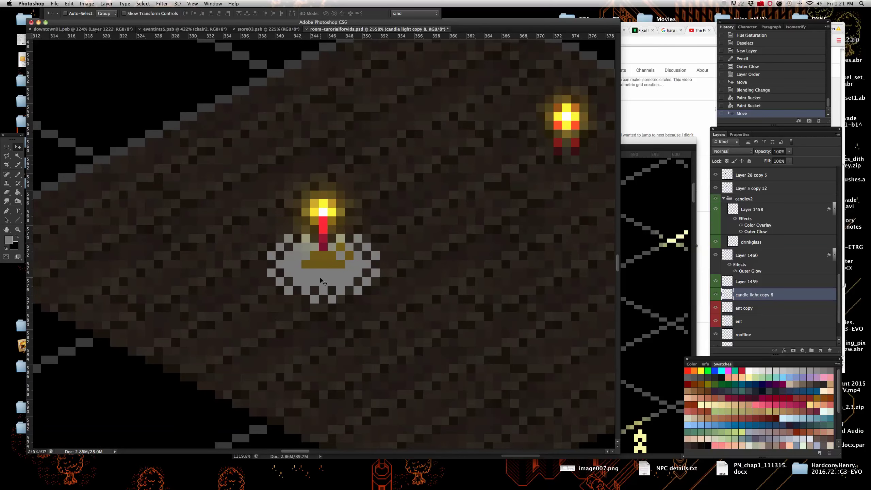
Tint the grey light shape yellow with Color Balance, setting the midtones' yellow–blue level to -56
{"action": "left_click", "coordinate": [85, 3]}
{"action": "mouse_move", "coordinate": [103, 25]}
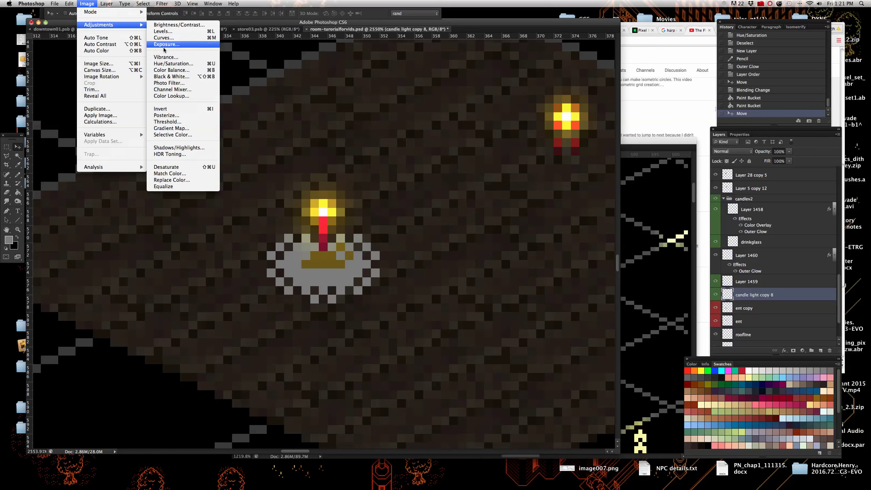
{"action": "left_click", "coordinate": [201, 70]}
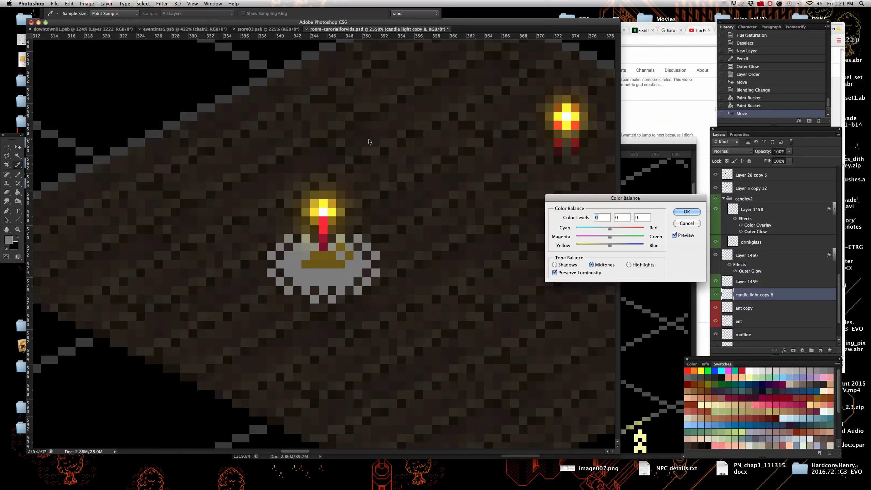
{"action": "left_click_drag", "start_coordinate": [612, 243], "coordinate": [591, 246]}
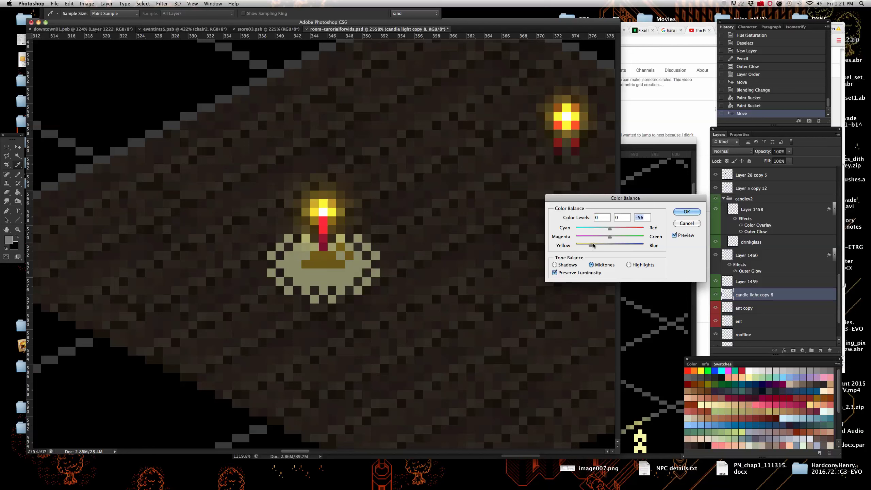
{"action": "left_click", "coordinate": [687, 212]}
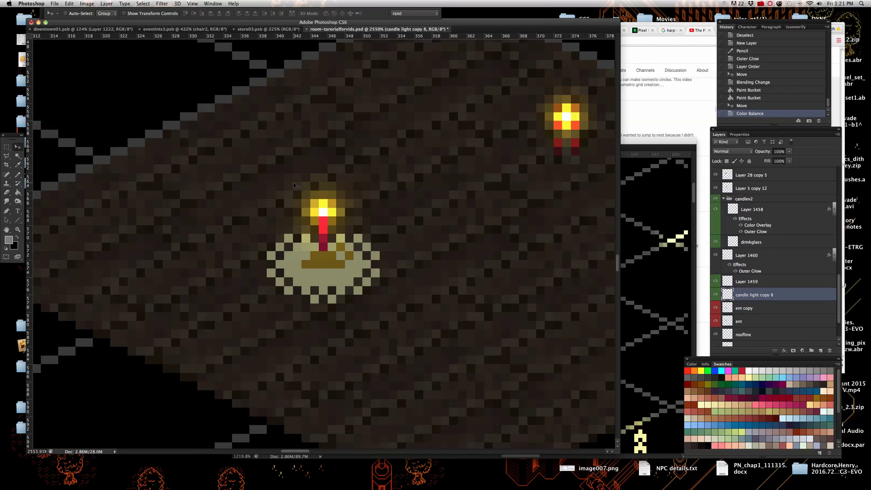
Set the candle light copy 8 layer's blend mode to Color Dodge
{"action": "left_click", "coordinate": [747, 152]}
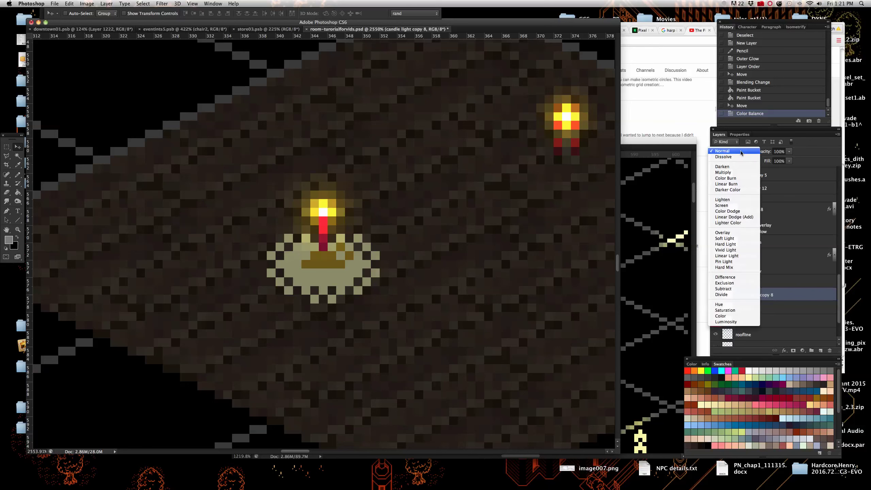
{"action": "left_click", "coordinate": [748, 212]}
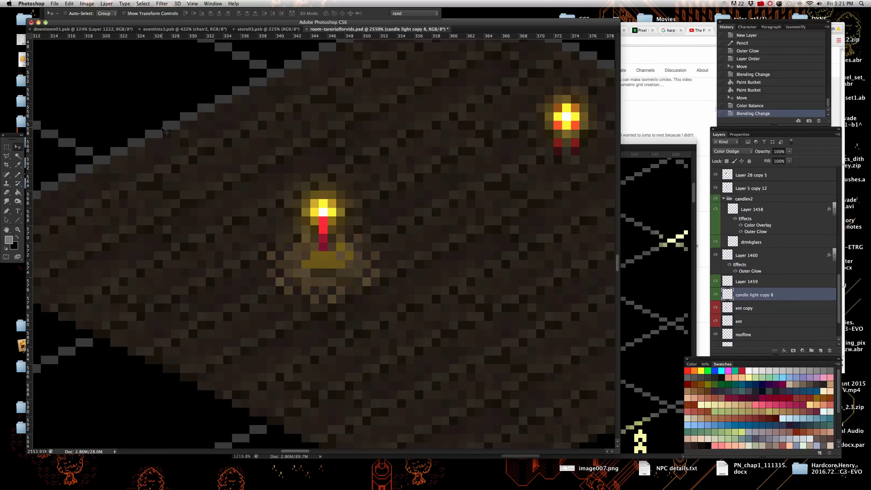
{"action": "left_click", "coordinate": [86, 4]}
{"action": "mouse_move", "coordinate": [97, 27]}
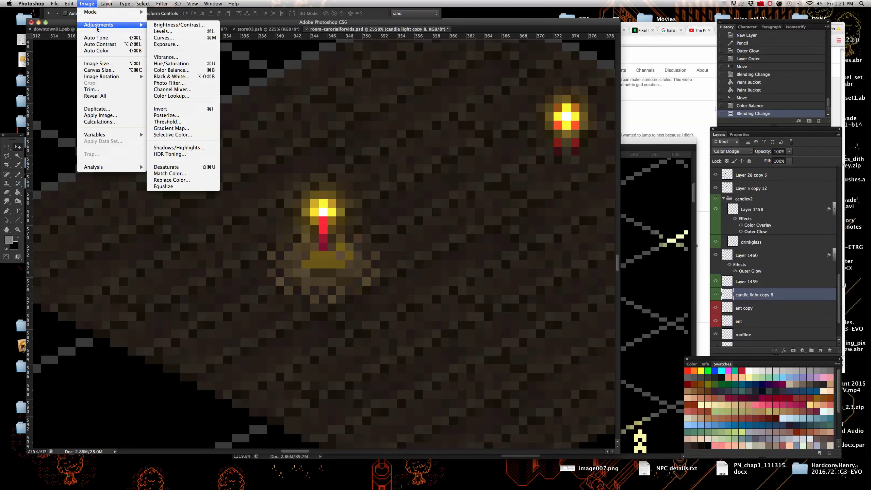
{"action": "left_click", "coordinate": [248, 76]}
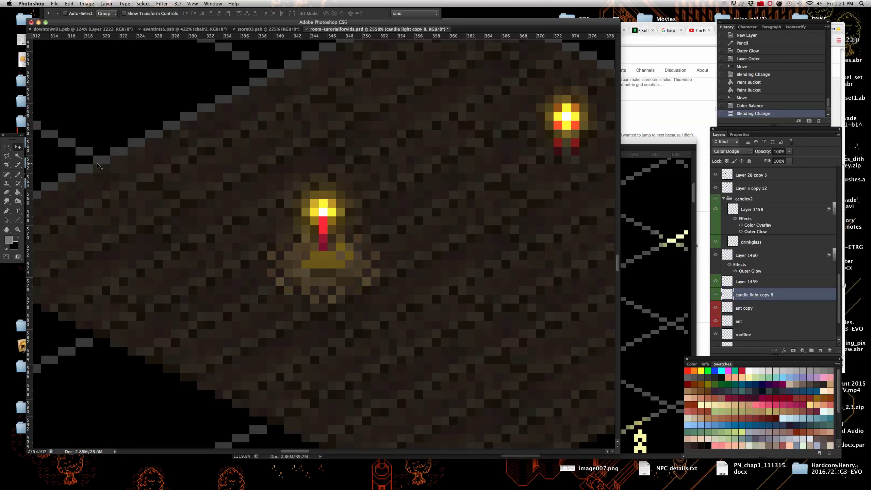
Place the candle light copy 8 layer directly above Layer 1459 so its light also falls on the candle holder
{"action": "left_click_drag", "start_coordinate": [791, 295], "coordinate": [792, 278]}
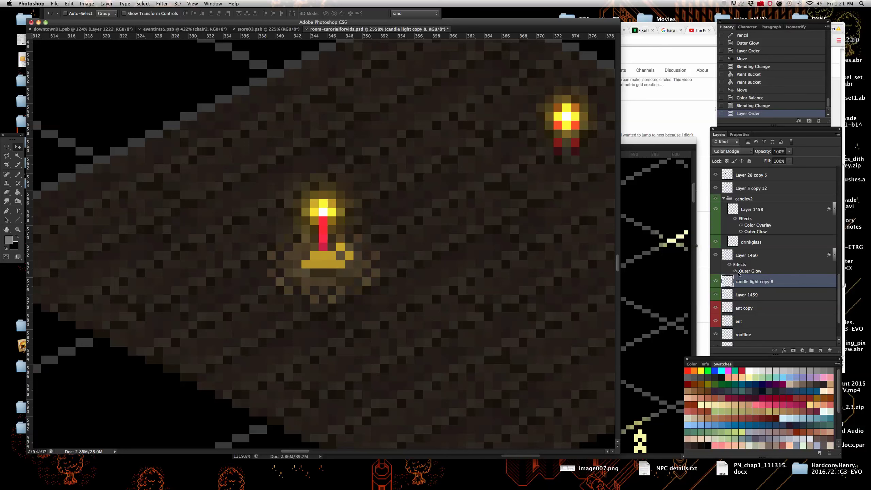
{"action": "right_click", "coordinate": [332, 279]}
{"action": "left_click", "coordinate": [332, 279]}
{"action": "scroll", "coordinate": [223, 198], "scroll_direction": "down", "scroll_amount": 5}
{"action": "scroll", "coordinate": [422, 284], "scroll_direction": "up", "scroll_amount": 5}
{"action": "scroll", "coordinate": [422, 283], "scroll_direction": "down", "scroll_amount": 5}
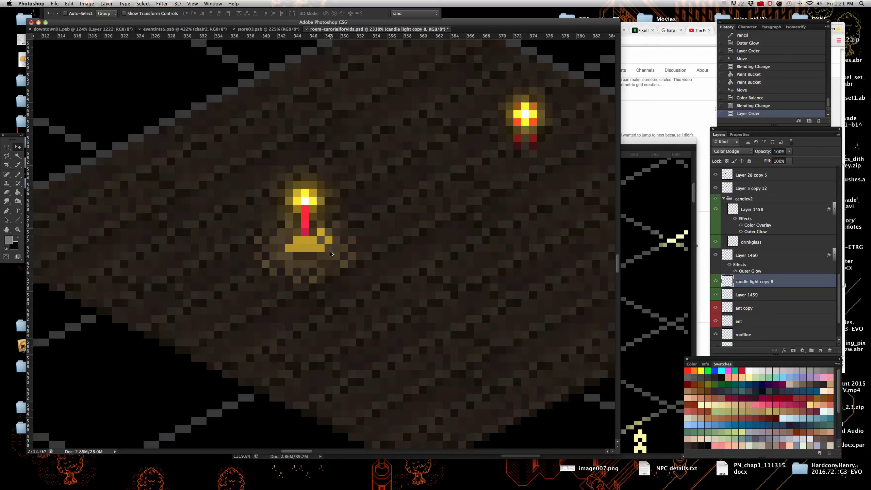
{"action": "scroll", "coordinate": [334, 254], "scroll_direction": "up", "scroll_amount": 5}
{"action": "scroll", "coordinate": [333, 253], "scroll_direction": "down", "scroll_amount": 5}
{"action": "scroll", "coordinate": [302, 247], "scroll_direction": "up", "scroll_amount": 5}
{"action": "right_click", "coordinate": [305, 262]}
{"action": "left_click", "coordinate": [114, 96]}
Apply an Exposure adjustment to the candle light copy 8 layer
{"action": "left_click", "coordinate": [84, 3]}
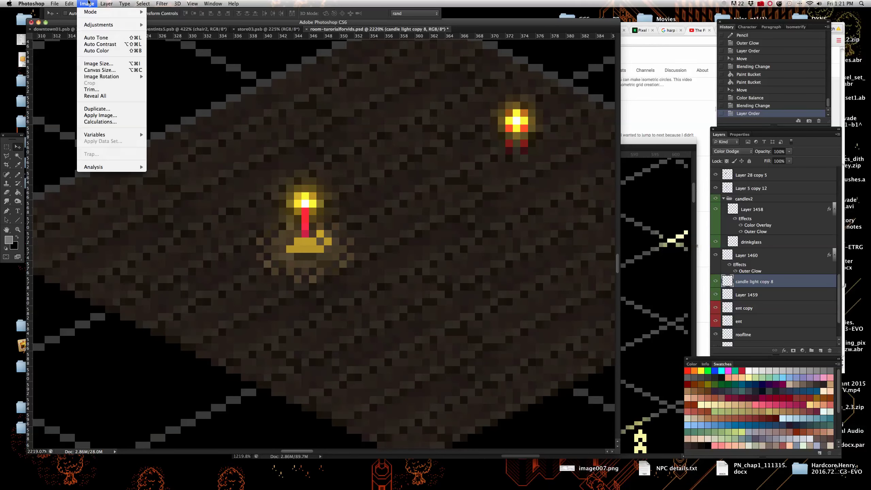
{"action": "mouse_move", "coordinate": [99, 25]}
{"action": "left_click", "coordinate": [163, 45]}
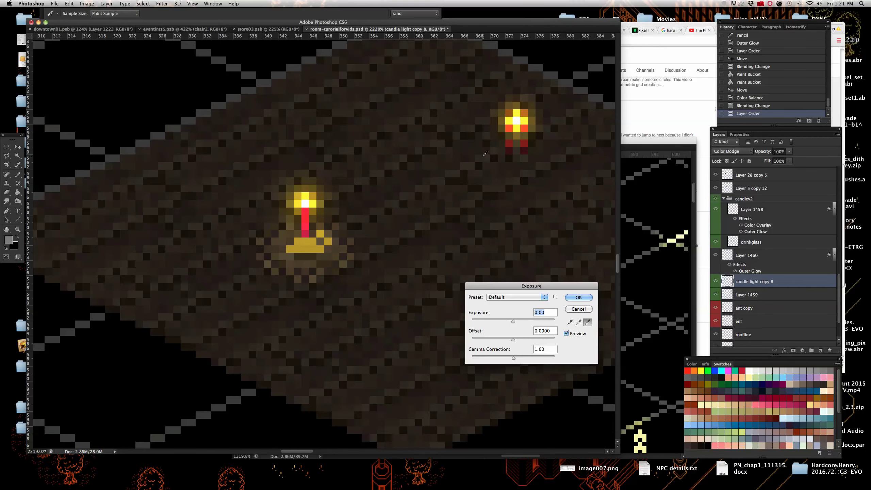
{"action": "mouse_move", "coordinate": [513, 321]}
{"action": "left_mouse_down"}
{"action": "mouse_move", "coordinate": [521, 323]}
{"action": "mouse_move", "coordinate": [499, 323]}
{"action": "mouse_move", "coordinate": [513, 325]}
{"action": "left_mouse_up"}
{"action": "left_click", "coordinate": [580, 297]}
Group Layer 1460, candle light copy 8 and Layer 1459 into a new group named candlev3
{"action": "left_click", "coordinate": [773, 296], "text": "shift"}
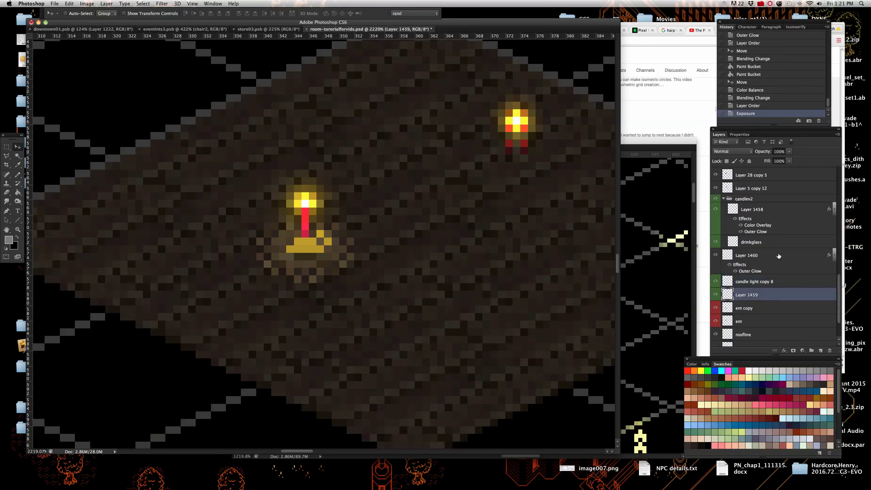
{"action": "left_click", "coordinate": [779, 256], "text": "shift"}
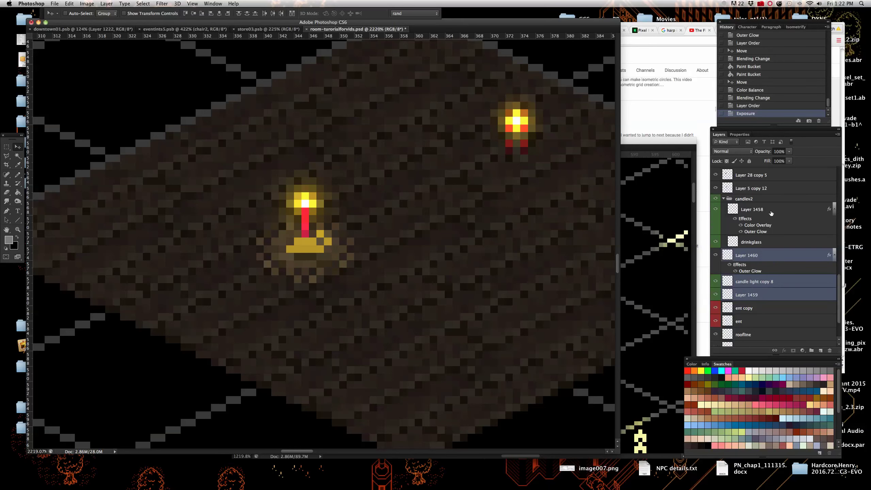
{"action": "left_click", "coordinate": [838, 135]}
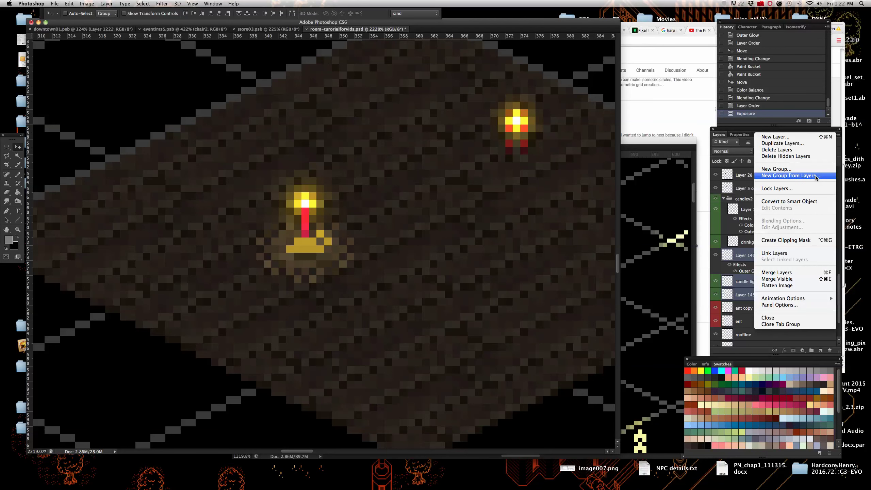
{"action": "left_click", "coordinate": [816, 176]}
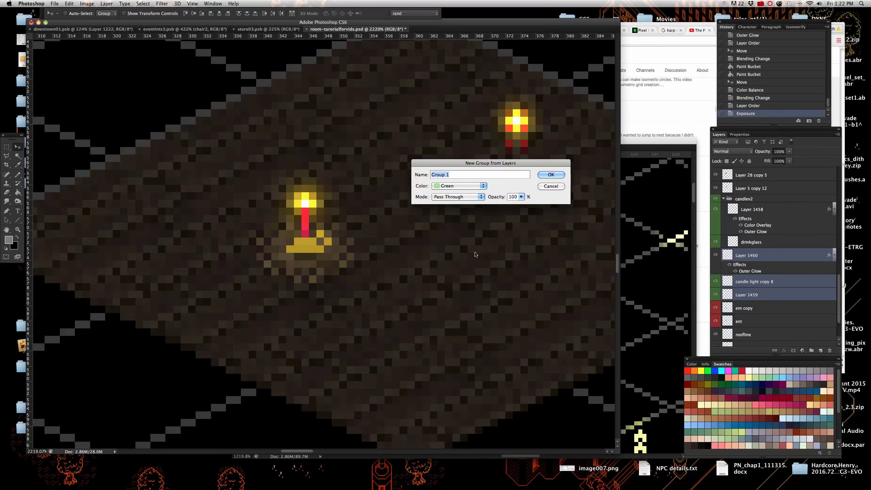
{"action": "type", "text": "candlev3"}
{"action": "left_click", "coordinate": [551, 175]}
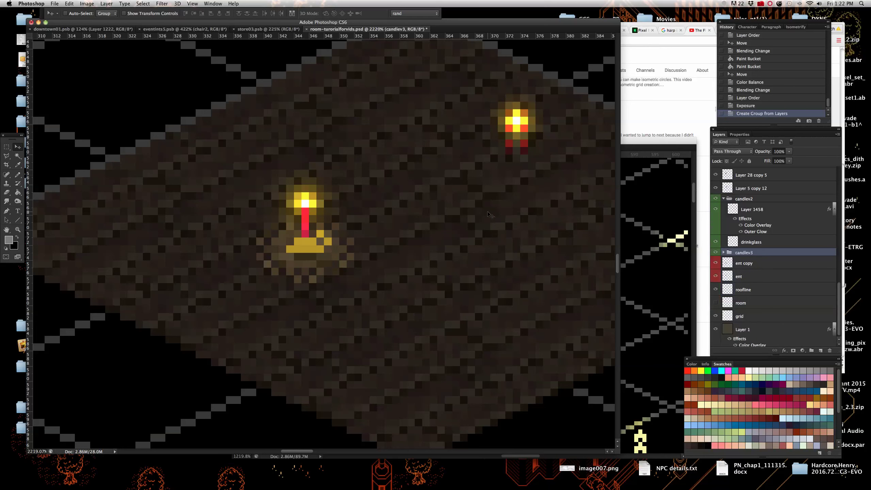
Move the candlev3 group from the sample floor tile to the front corner of the lit room's floor
{"action": "scroll", "coordinate": [428, 247], "scroll_direction": "down", "scroll_amount": 8}
{"action": "scroll", "coordinate": [384, 249], "scroll_direction": "up", "scroll_amount": 3}
{"action": "scroll", "coordinate": [383, 249], "scroll_direction": "up", "scroll_amount": 2}
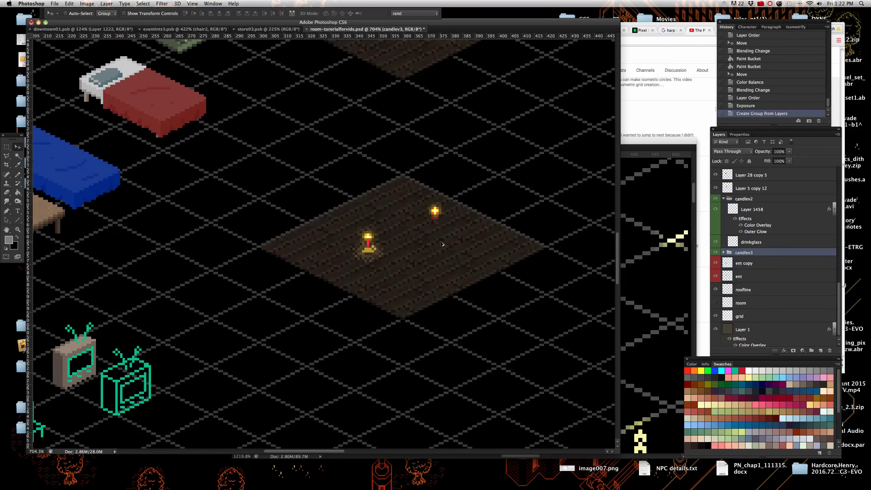
{"action": "left_click_drag", "start_coordinate": [385, 251], "coordinate": [426, 136]}
{"action": "scroll", "coordinate": [425, 144], "scroll_direction": "up", "scroll_amount": 5}
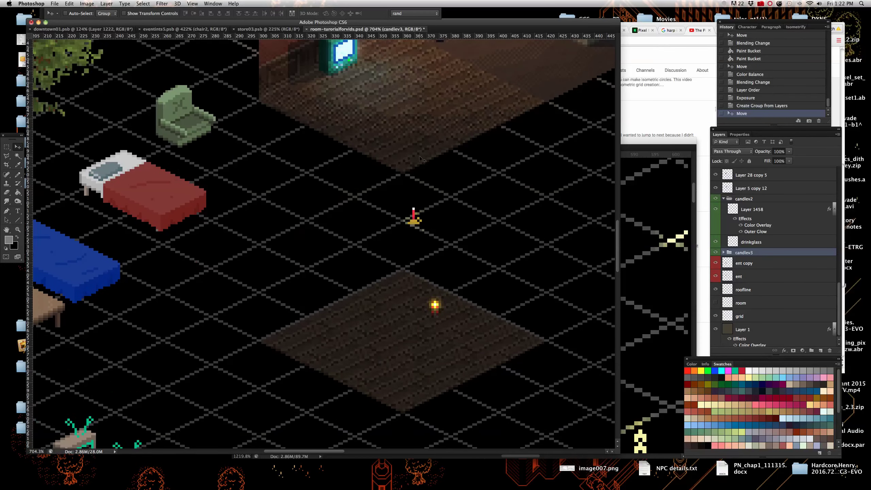
{"action": "left_click_drag", "start_coordinate": [403, 218], "coordinate": [394, 155]}
{"action": "scroll", "coordinate": [401, 156], "scroll_direction": "down", "scroll_amount": 6}
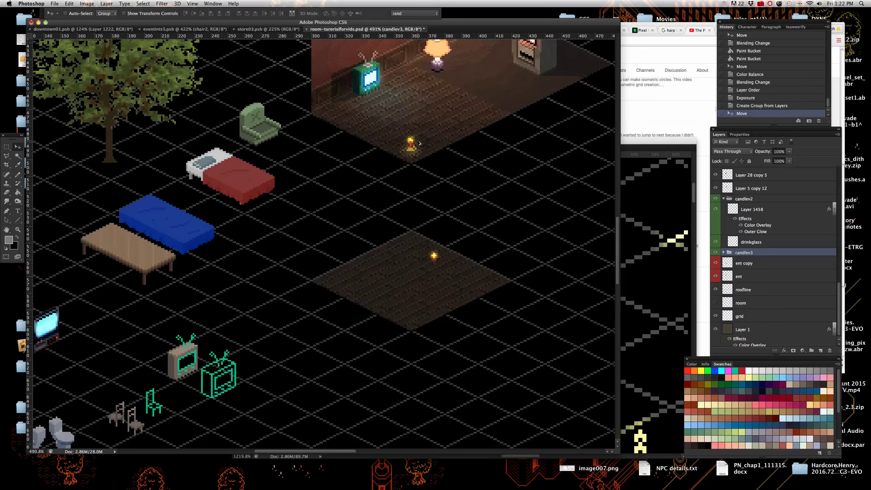
{"action": "scroll", "coordinate": [410, 157], "scroll_direction": "up", "scroll_amount": 5}
{"action": "scroll", "coordinate": [405, 154], "scroll_direction": "down", "scroll_amount": 4}
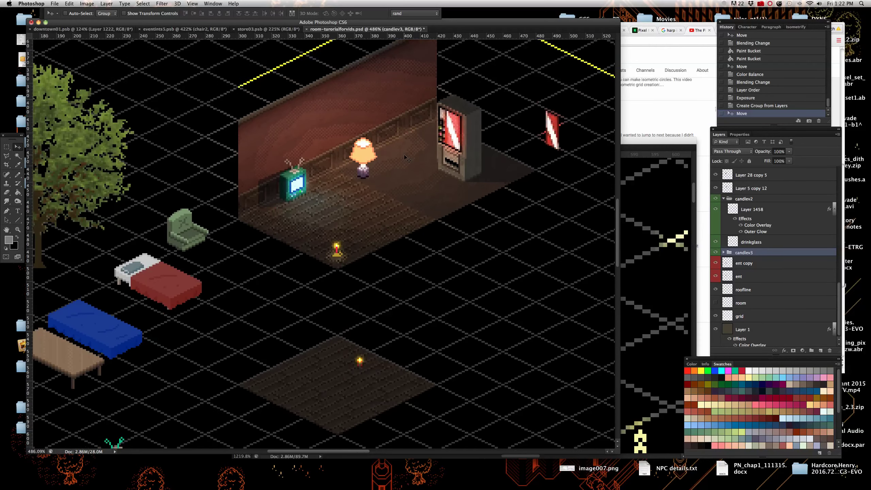
{"action": "scroll", "coordinate": [504, 146], "scroll_direction": "up", "scroll_amount": 3}
Delete the stray copy of the vending machine's red panel that sits beside the room
{"action": "right_click", "coordinate": [534, 141]}
{"action": "left_click", "coordinate": [539, 146]}
{"action": "key", "text": "Delete"}
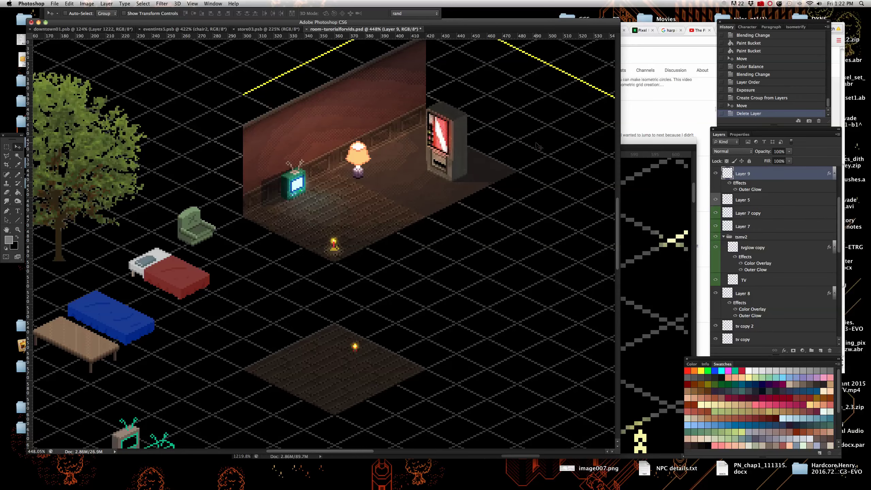
Examine the finished room lighting, the placed candle and the spare furniture pieces around the canvas
{"action": "scroll", "coordinate": [411, 219], "scroll_direction": "down", "scroll_amount": 2}
{"action": "scroll", "coordinate": [412, 219], "scroll_direction": "up", "scroll_amount": 2}
{"action": "scroll", "coordinate": [412, 219], "scroll_direction": "down", "scroll_amount": 5}
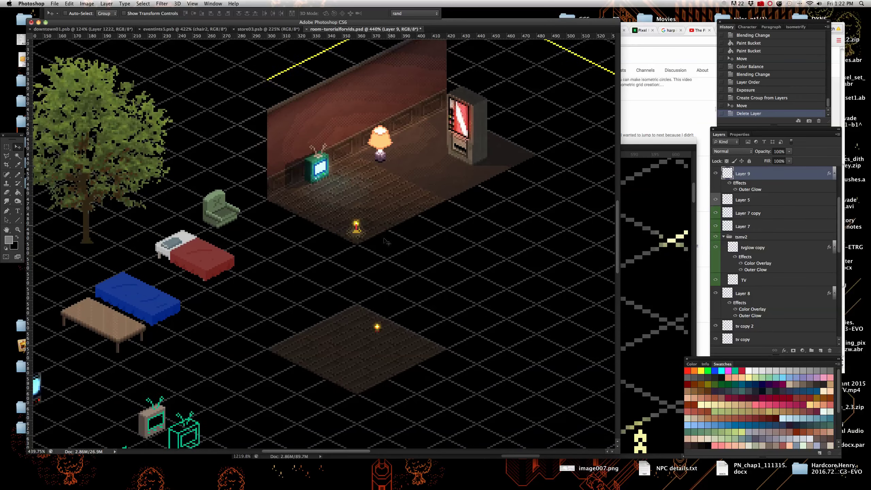
{"action": "scroll", "coordinate": [336, 299], "scroll_direction": "down", "scroll_amount": 3}
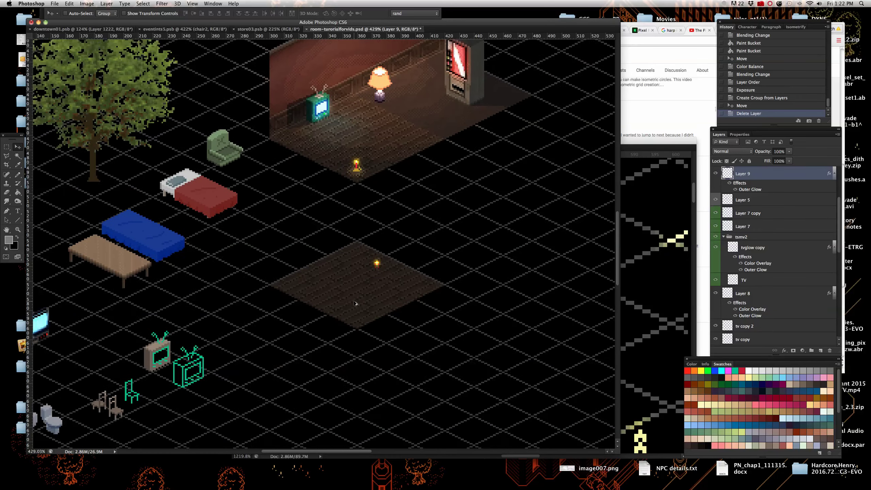
{"action": "scroll", "coordinate": [251, 361], "scroll_direction": "up", "scroll_amount": 5}
{"action": "scroll", "coordinate": [103, 396], "scroll_direction": "up", "scroll_amount": 3}
{"action": "scroll", "coordinate": [185, 371], "scroll_direction": "down", "scroll_amount": 4}
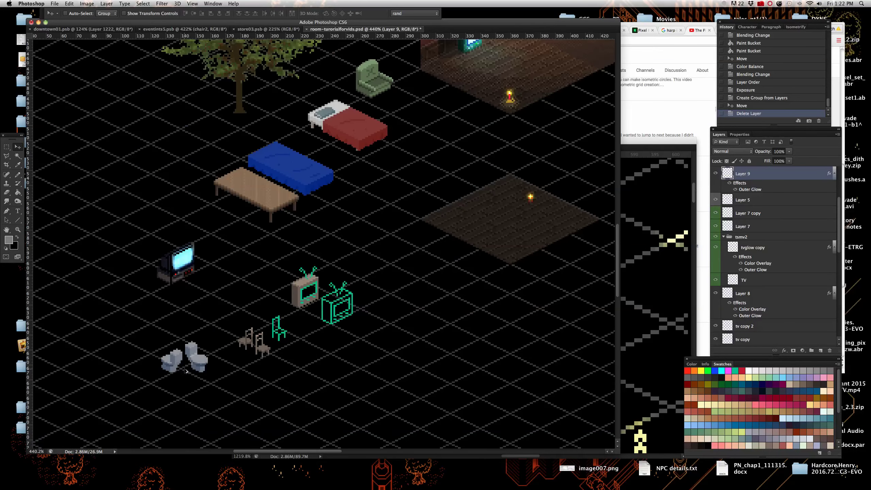
{"action": "scroll", "coordinate": [292, 326], "scroll_direction": "up", "scroll_amount": 3}
{"action": "scroll", "coordinate": [298, 317], "scroll_direction": "down", "scroll_amount": 4}
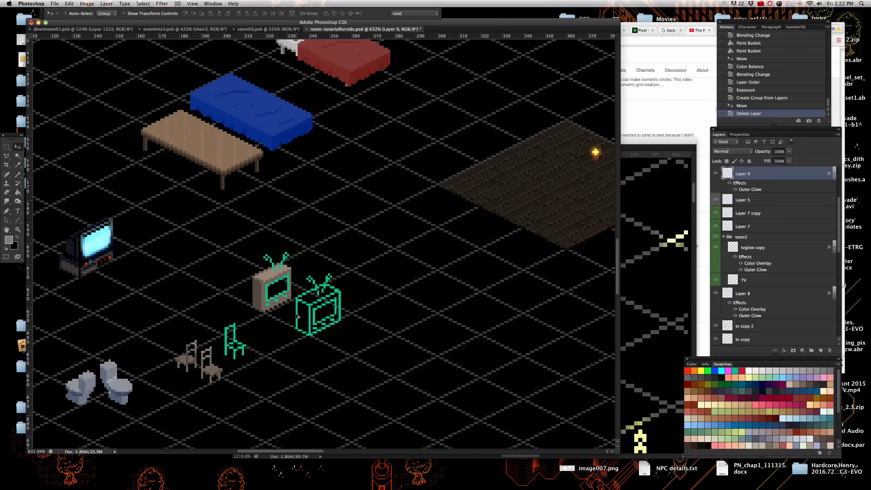
{"action": "scroll", "coordinate": [457, 183], "scroll_direction": "up", "scroll_amount": 3}
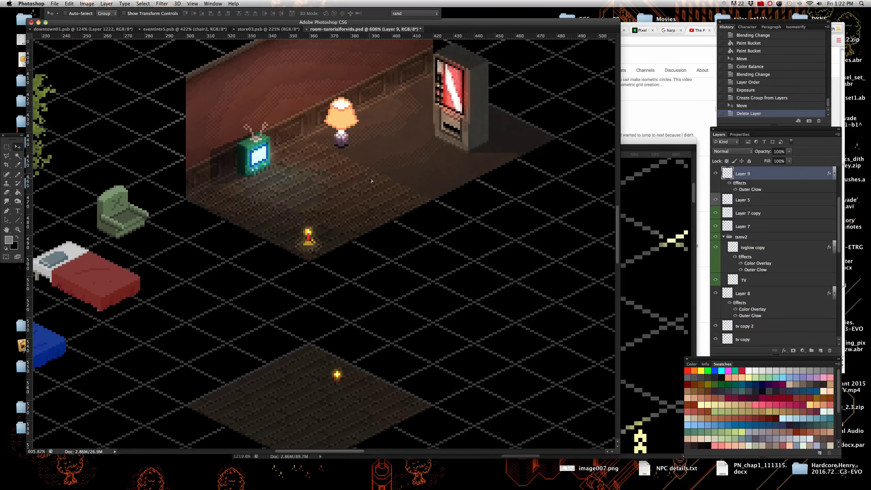
{"action": "scroll", "coordinate": [429, 187], "scroll_direction": "down", "scroll_amount": 2}
{"action": "scroll", "coordinate": [412, 189], "scroll_direction": "up", "scroll_amount": 2}
{"action": "scroll", "coordinate": [406, 191], "scroll_direction": "up", "scroll_amount": 1}
{"action": "scroll", "coordinate": [406, 191], "scroll_direction": "down", "scroll_amount": 2}
{"action": "scroll", "coordinate": [398, 182], "scroll_direction": "up", "scroll_amount": 2}
{"action": "scroll", "coordinate": [388, 172], "scroll_direction": "down", "scroll_amount": 2}
{"action": "scroll", "coordinate": [381, 164], "scroll_direction": "up", "scroll_amount": 2}
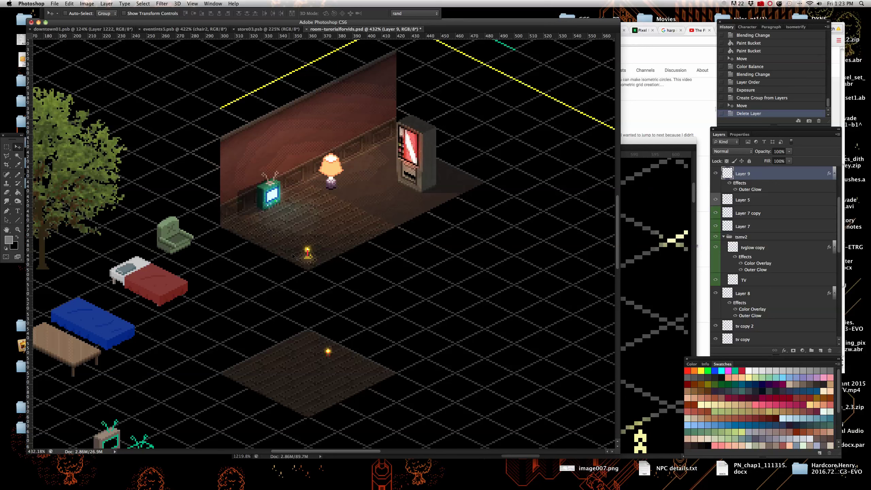
{"action": "scroll", "coordinate": [302, 168], "scroll_direction": "down", "scroll_amount": 3}
{"action": "scroll", "coordinate": [271, 159], "scroll_direction": "up", "scroll_amount": 3}
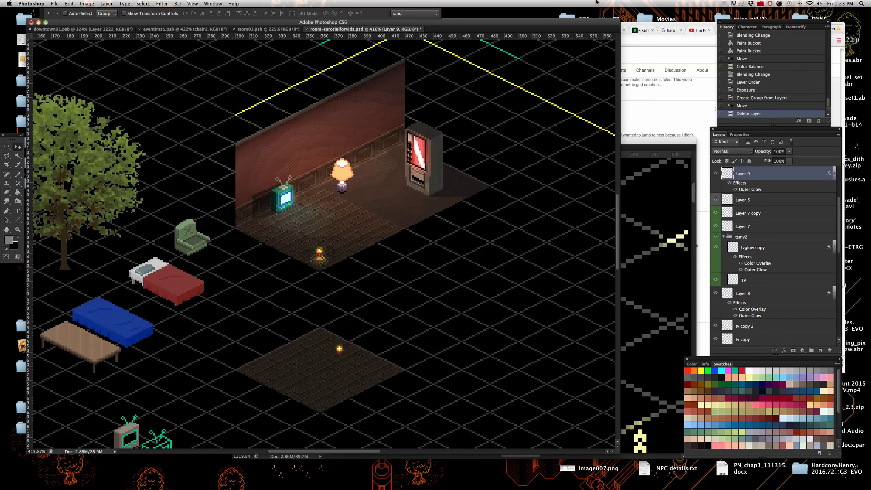
{"action": "left_click", "coordinate": [761, 4]}
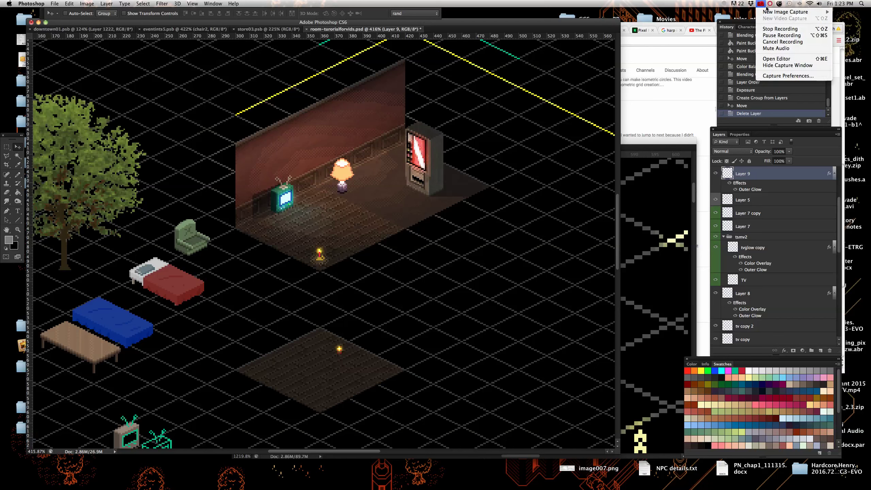